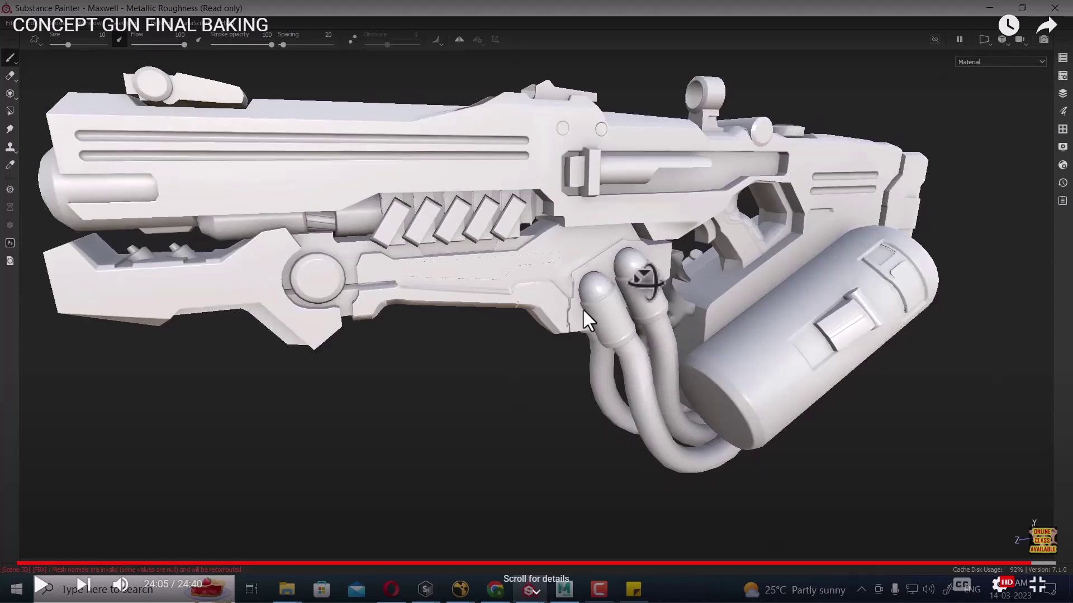
Step: Switch from Substance Painter to the Maya gun_lowpoly and highpoly2 scene
key("alt+Tab")
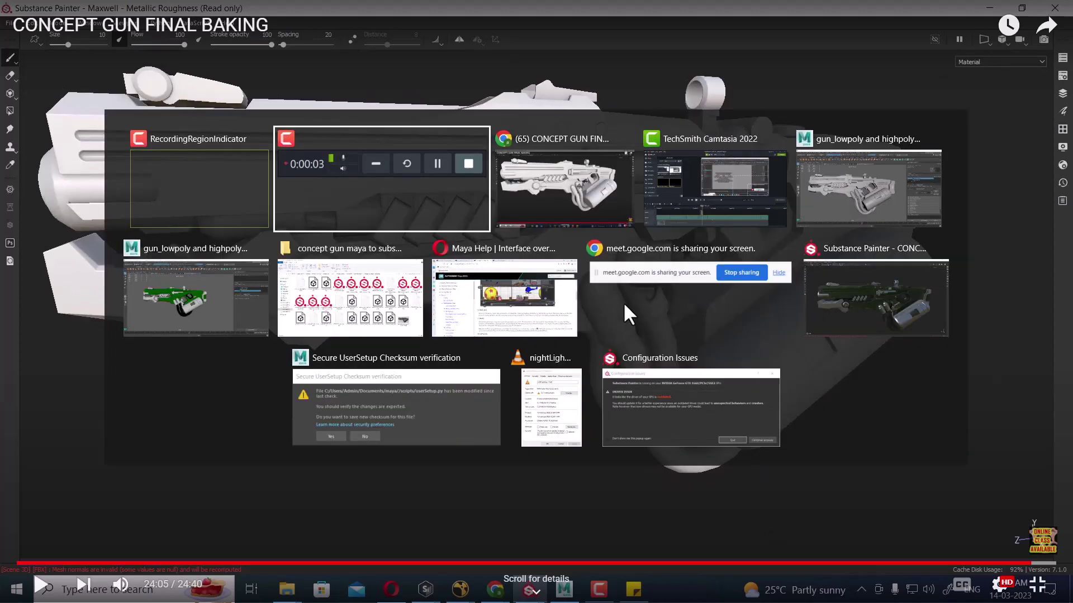
left_click(839, 204)
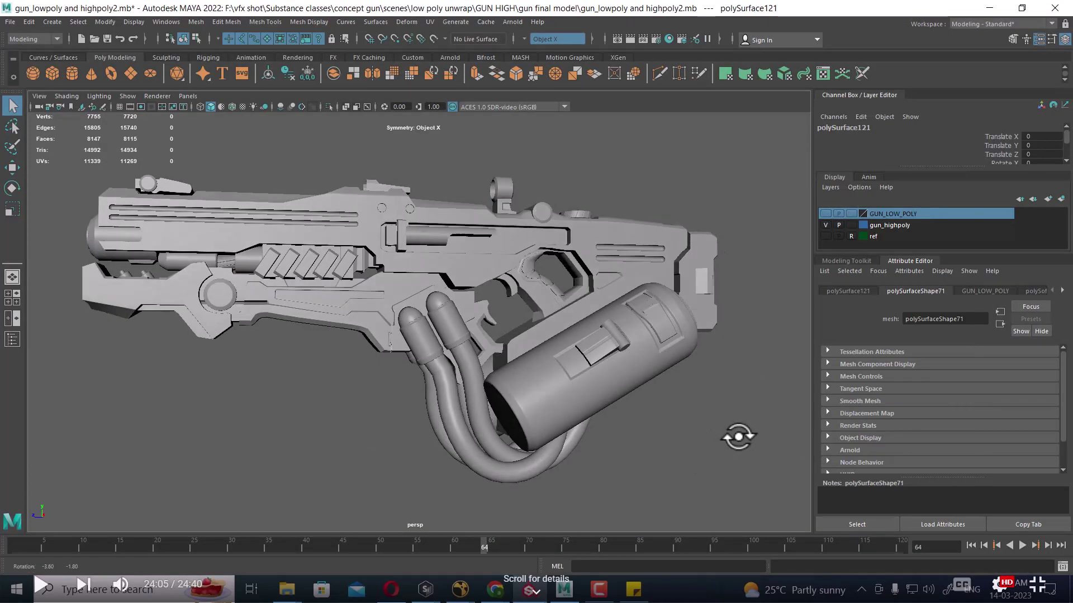
Step: Hide the gun_highpoly layer and switch to the gun_lowpoly and highpoly2_id scene
left_click(826, 224)
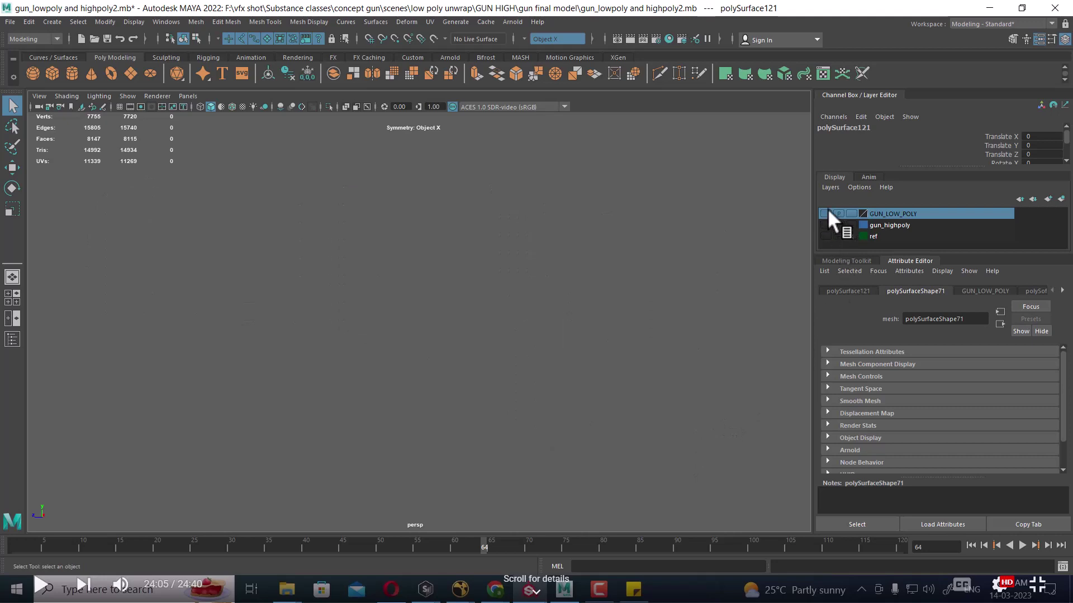
left_click(825, 224)
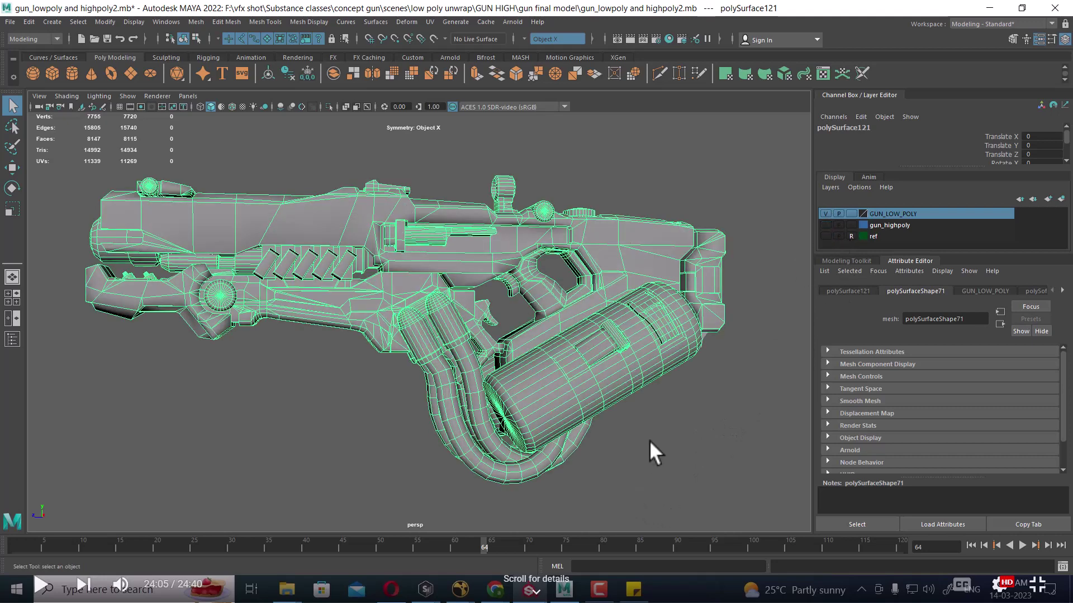
key("alt+Tab")
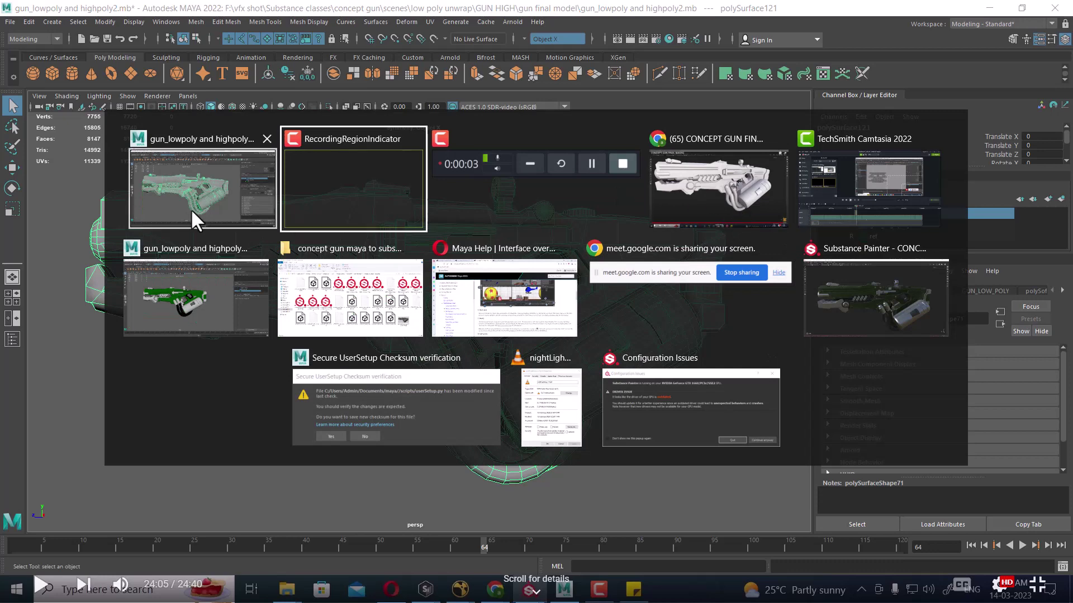
left_click(217, 298)
mouse_move(603, 399)
left_mouse_down("alt")
mouse_move(623, 407)
mouse_move(615, 364)
left_mouse_up("alt")
right_click_drag(615, 364, 605, 436, "alt")
left_click(531, 420)
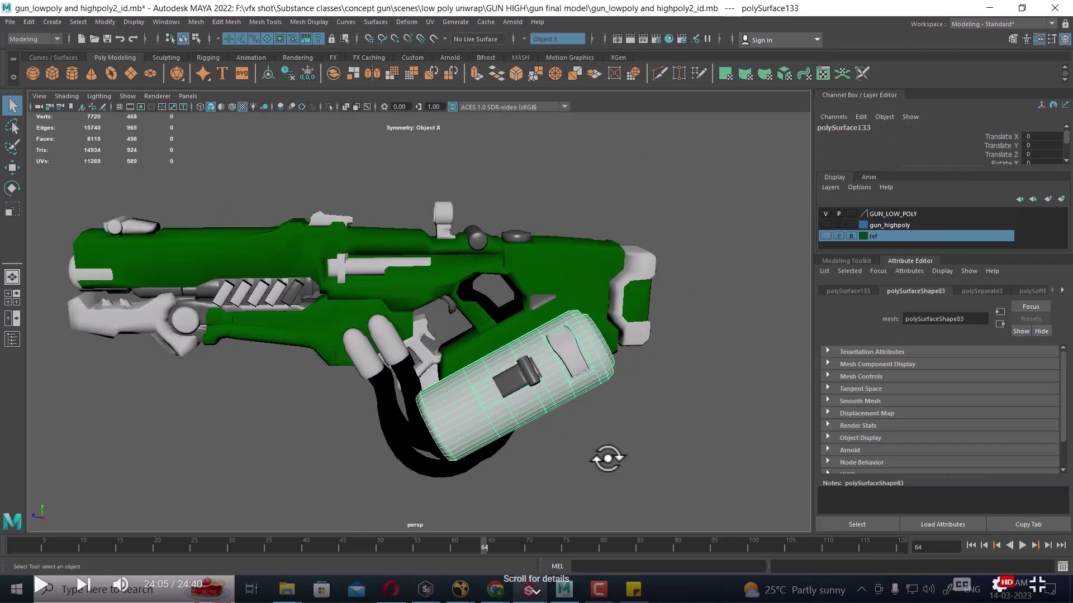
Step: Open the eldar-safin-energy-rifle jpg concept image in ACDSee Quick View as a reference
key("alt+Tab")
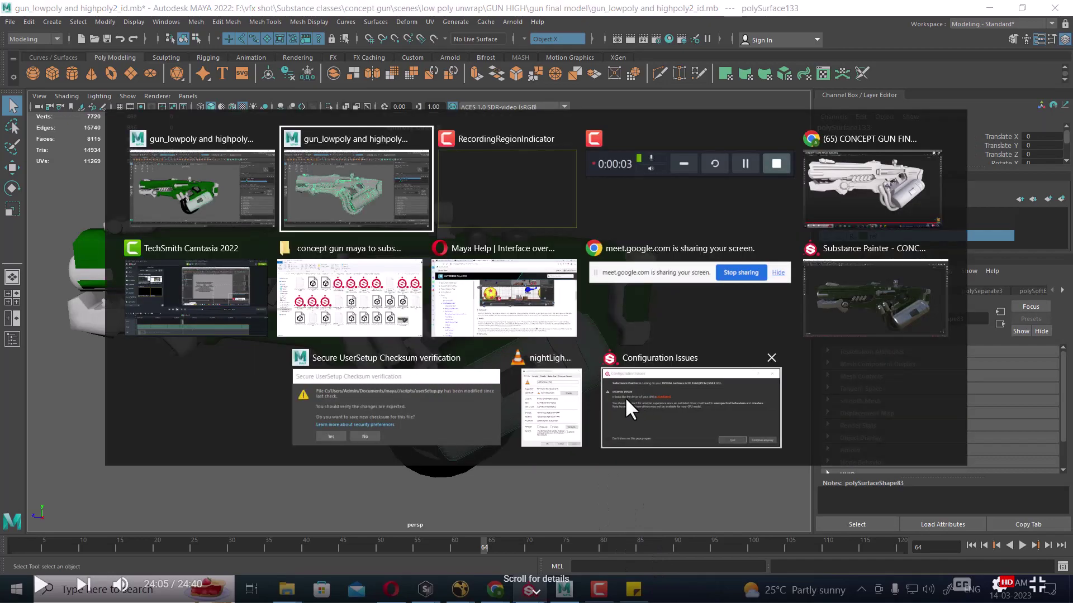
left_click(415, 325)
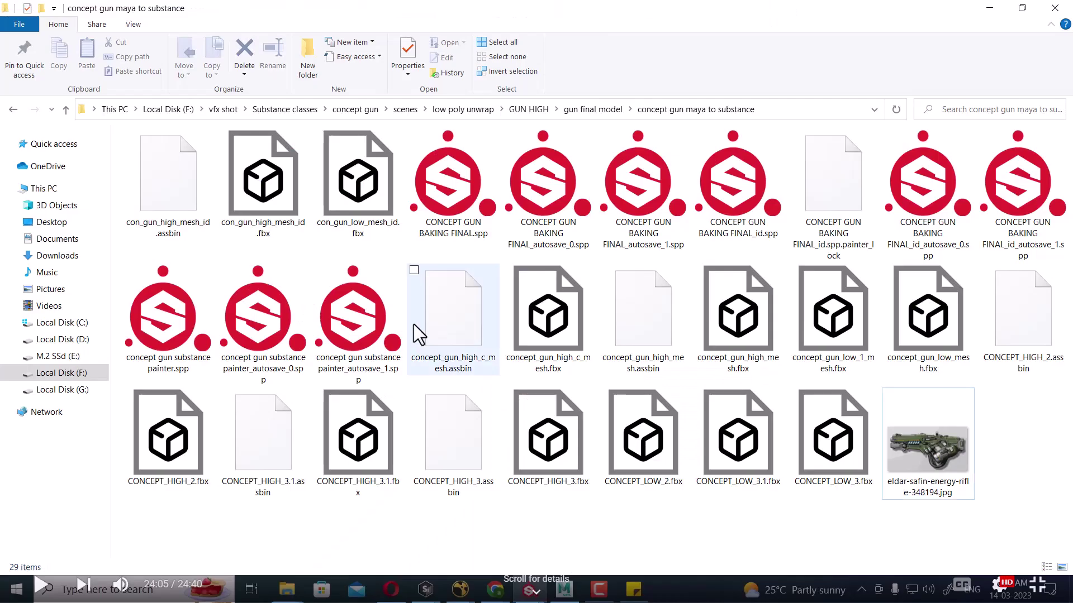
left_click(935, 437)
right_click(946, 433)
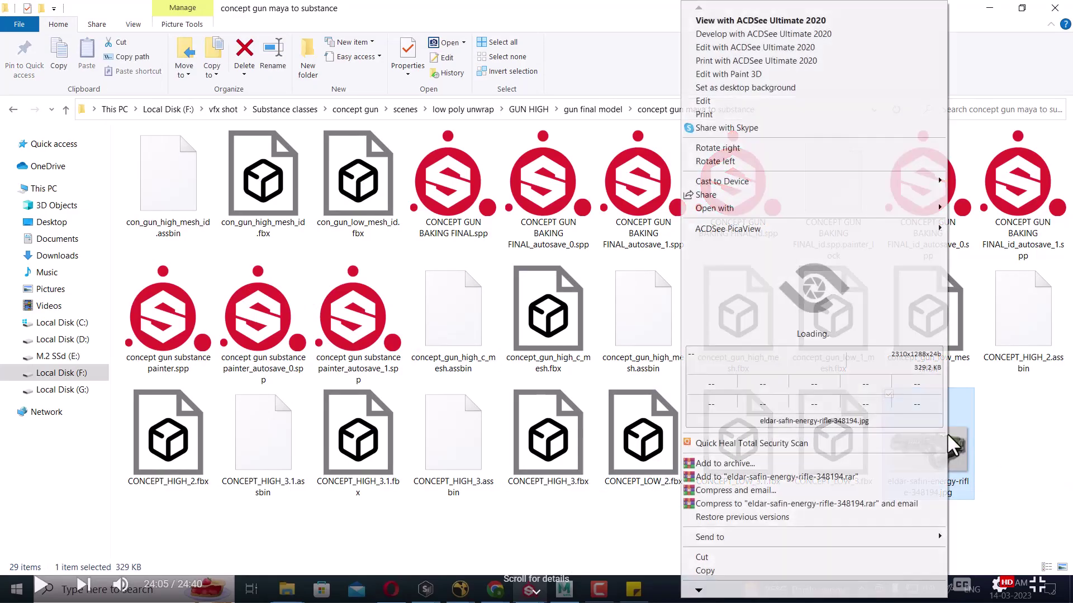
left_click(862, 294)
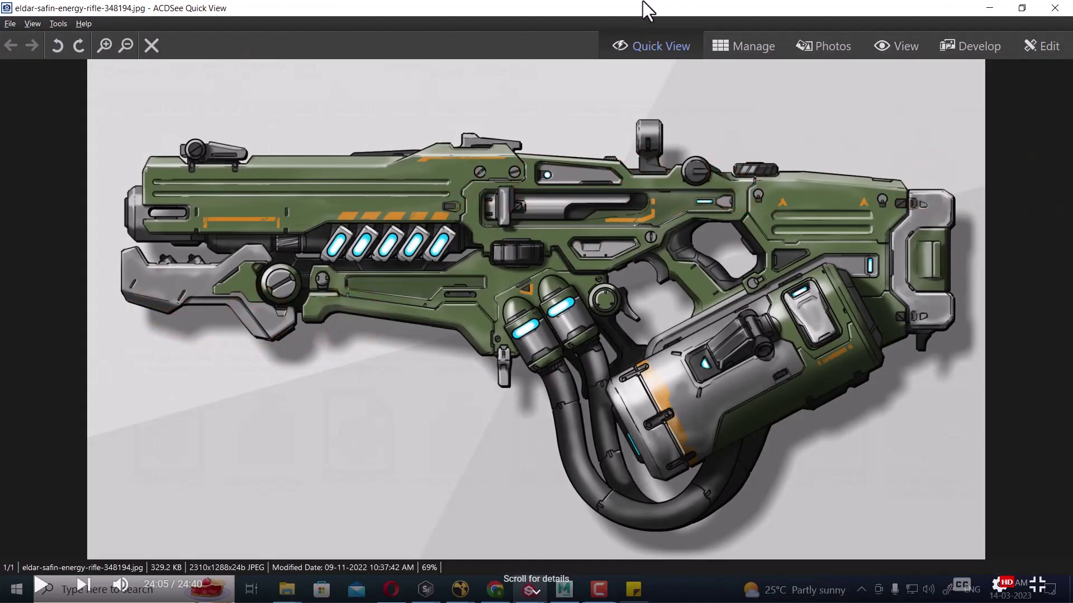
mouse_move(646, 11)
left_mouse_down()
mouse_move(719, 54)
mouse_move(783, 59)
left_mouse_up()
key("alt+Tab")
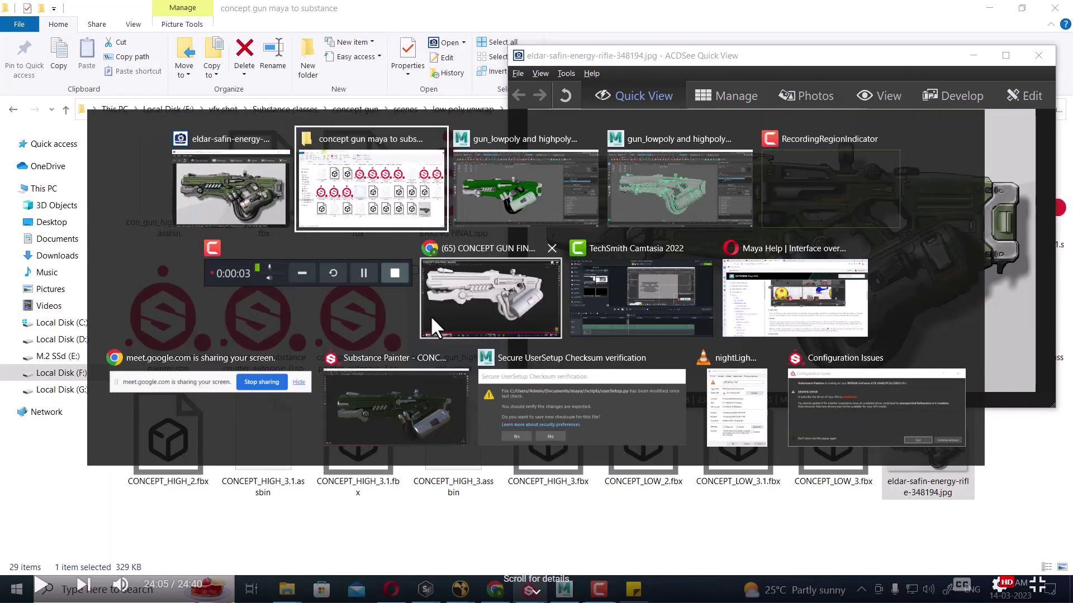
Step: Open Hypershade and select the green lambert material, keeping the reference image nearby
left_click(555, 190)
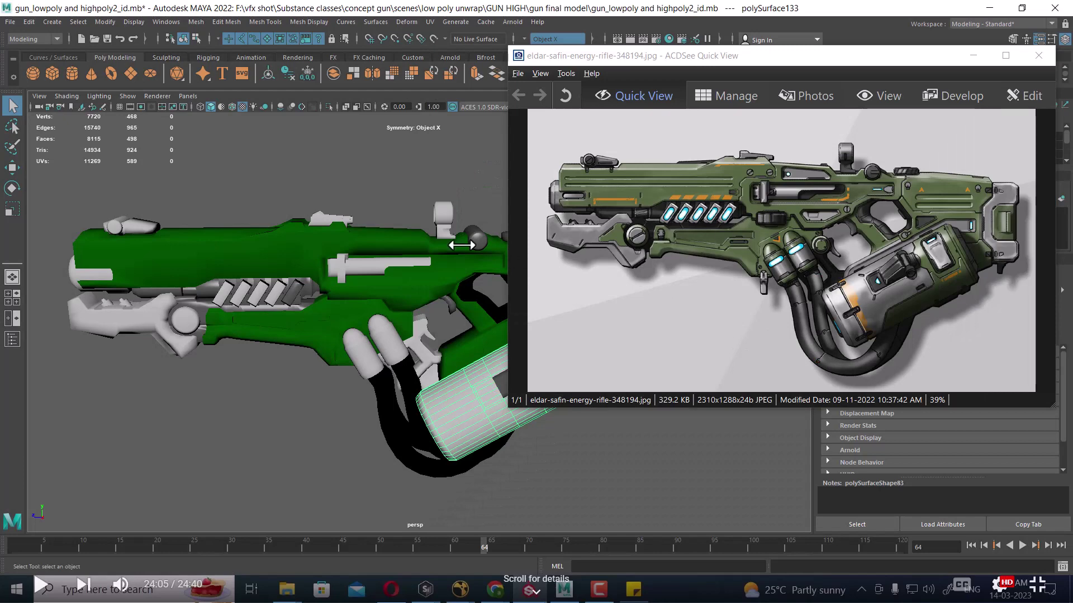
left_click(185, 253)
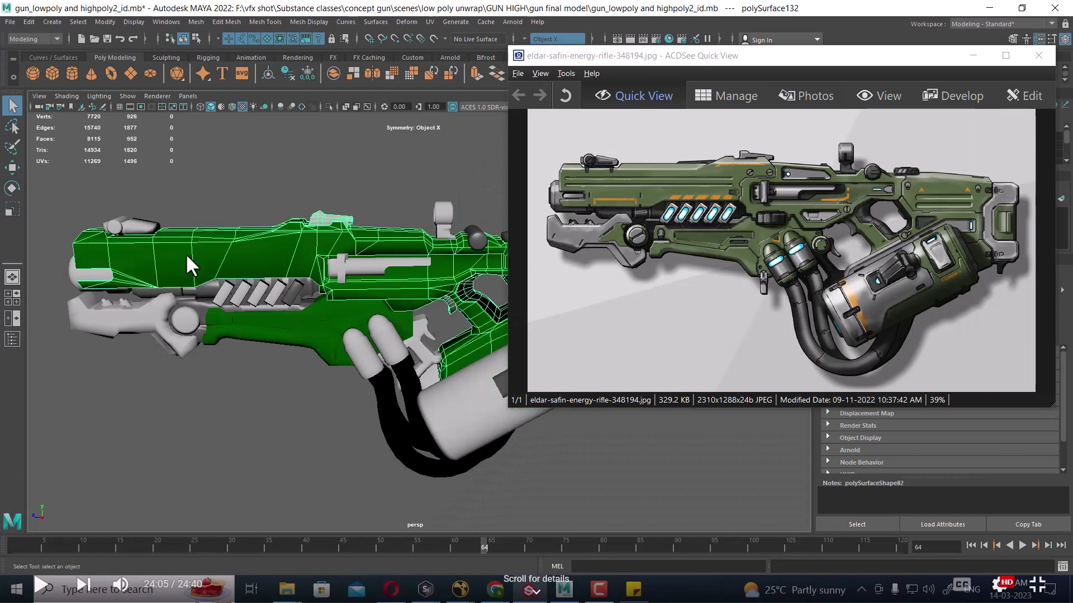
mouse_move(242, 326)
left_mouse_down("alt")
mouse_move(263, 364)
mouse_move(295, 256)
left_mouse_up("alt")
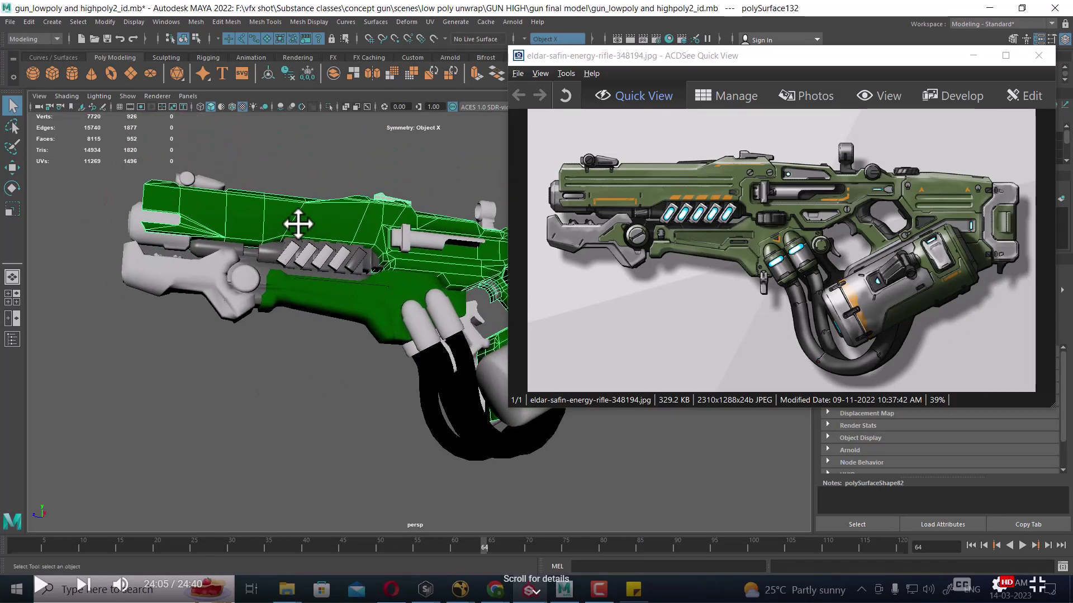
left_click_drag(722, 59, 805, 280)
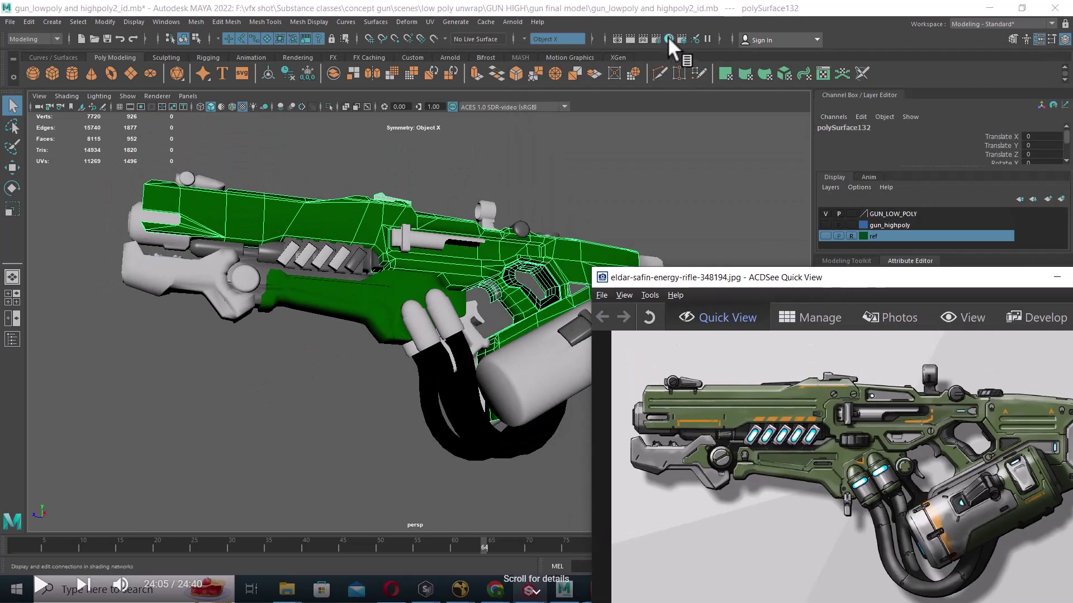
left_click(669, 39)
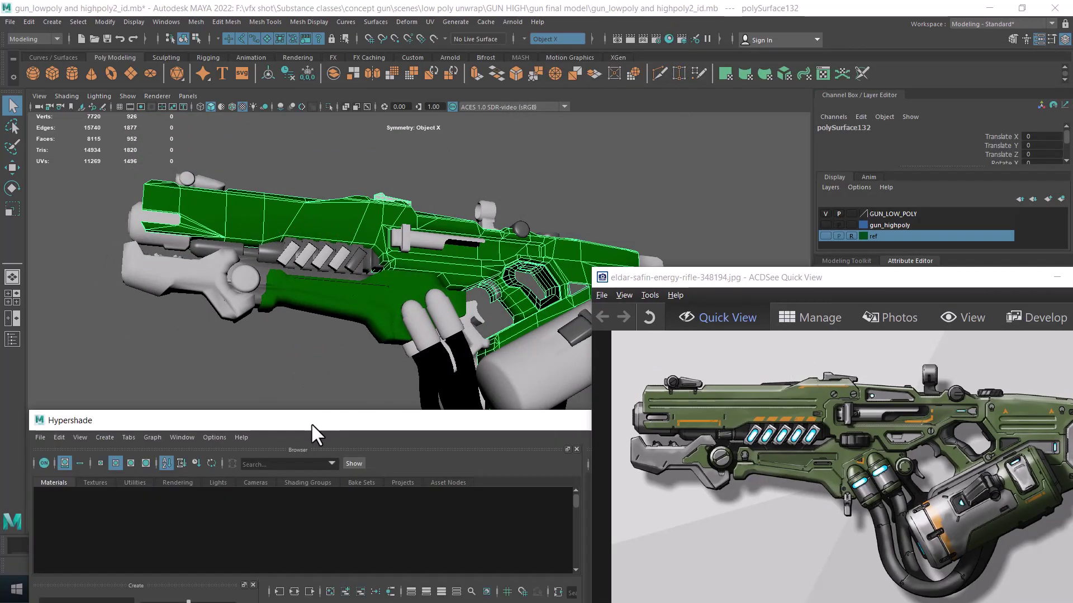
left_click(216, 522)
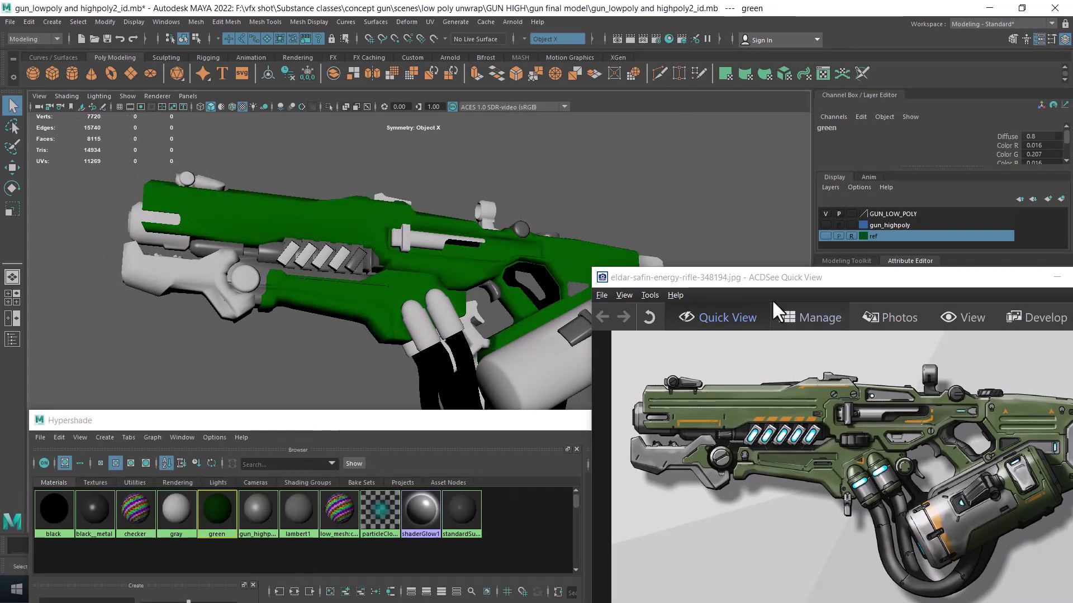
left_click_drag(772, 279, 782, 426)
left_click_drag(990, 431, 962, 478)
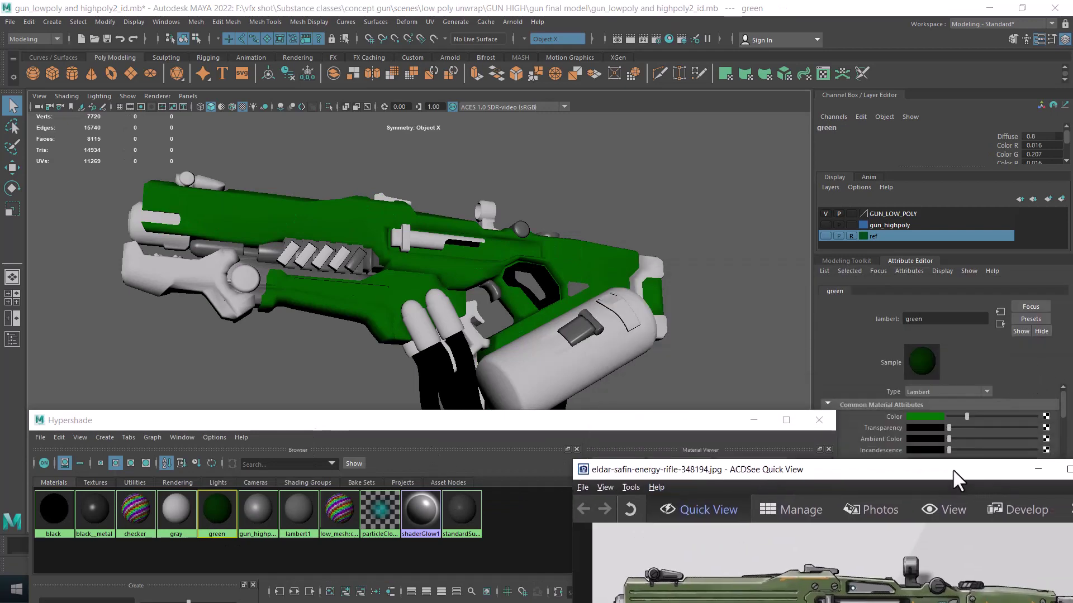
Step: Change the green lambert colour to a dark green (H 120, S 0.373, V 0.097)
left_click(927, 418)
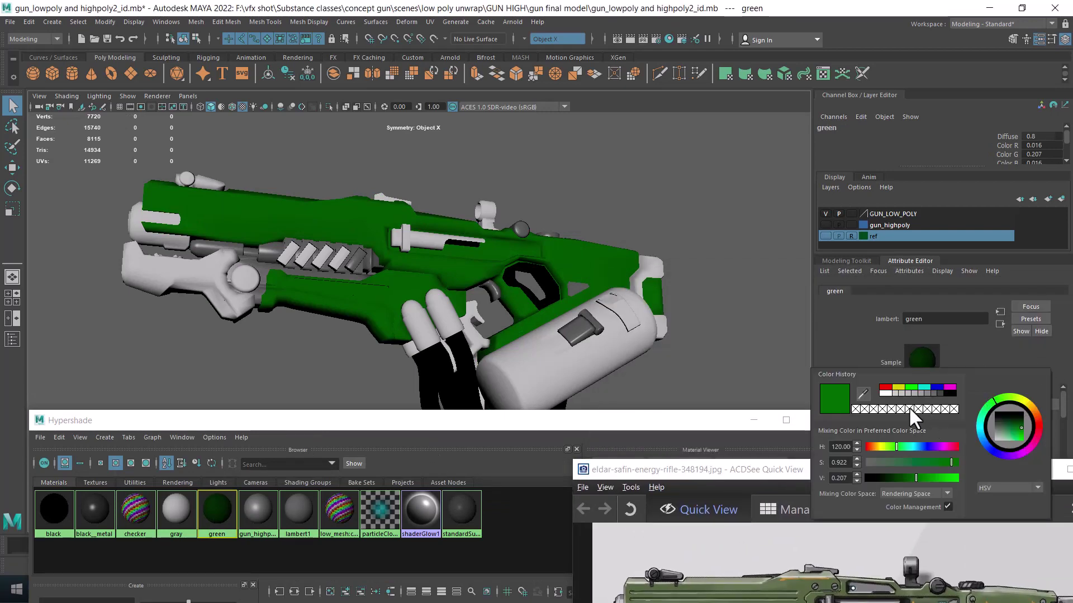
left_click_drag(994, 433, 1000, 420)
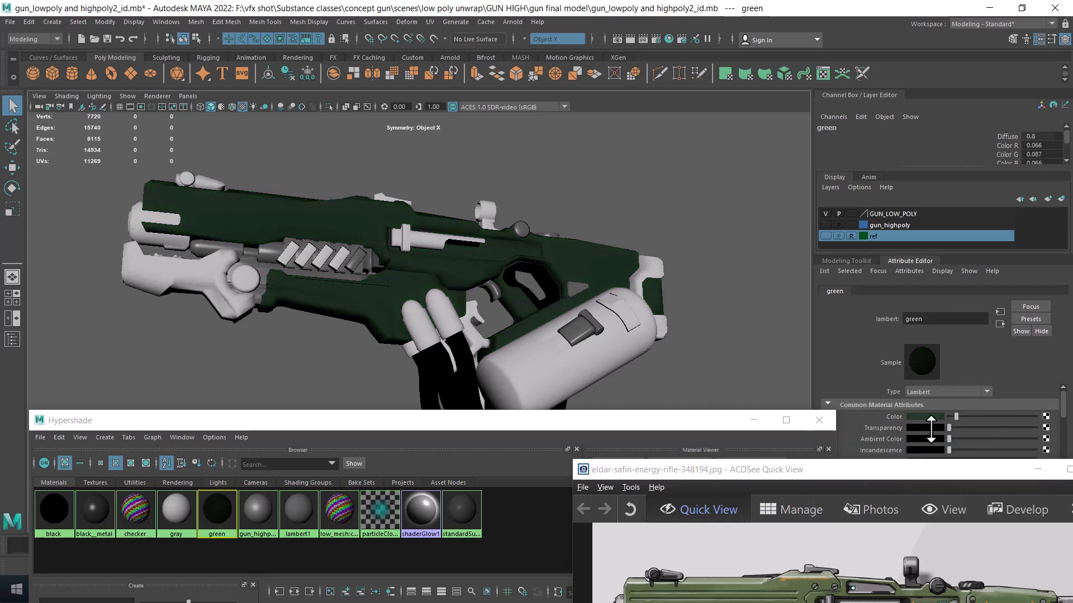
left_click(923, 416)
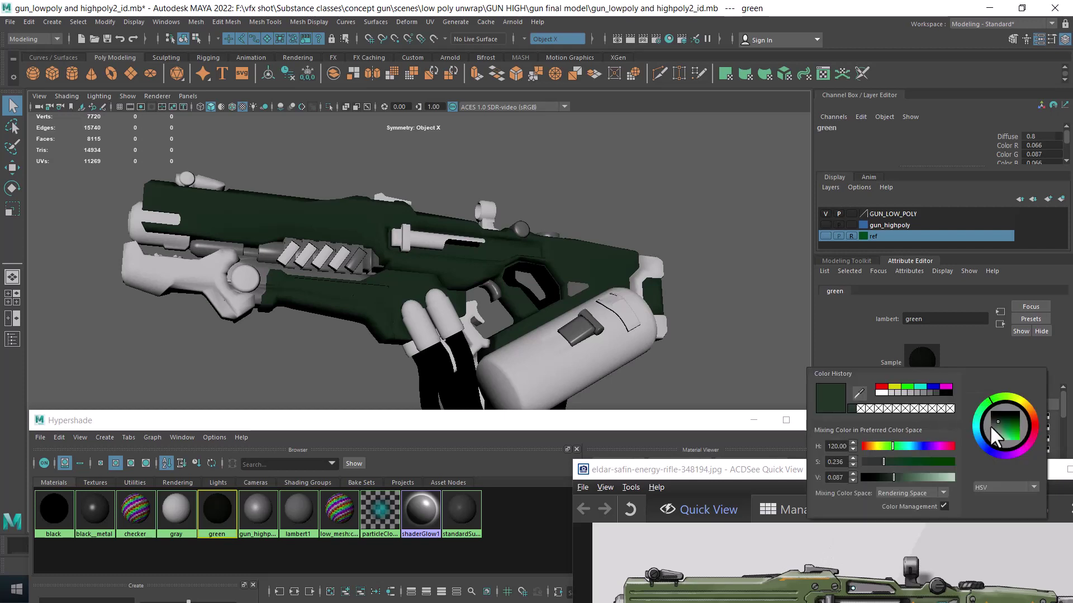
left_click_drag(997, 418, 1000, 420)
left_click_drag(789, 293, 737, 274, "alt")
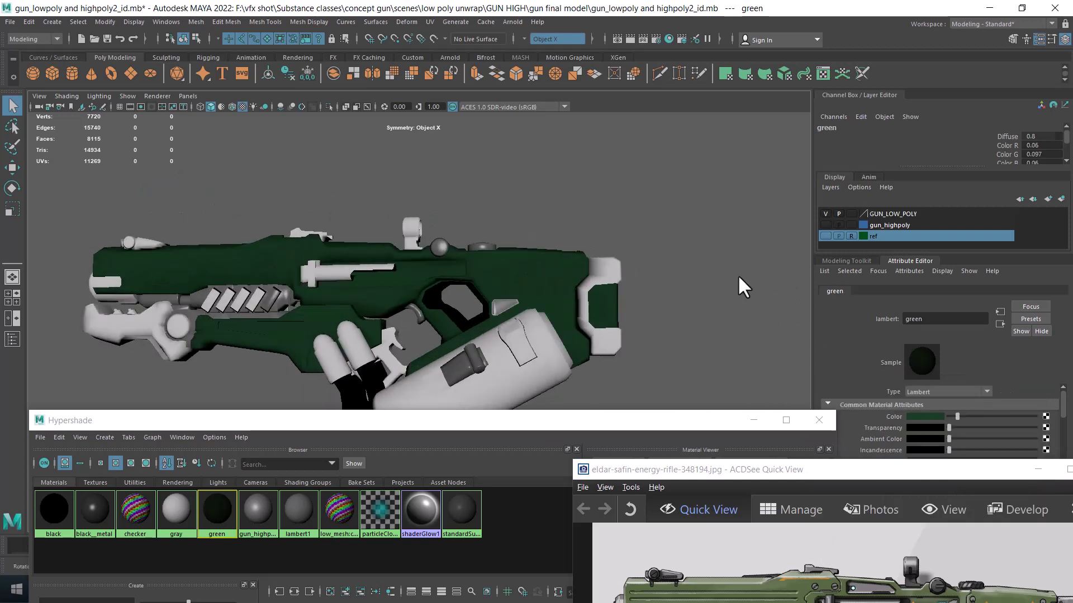
left_click(1035, 469)
left_click_drag(645, 426, 666, 364)
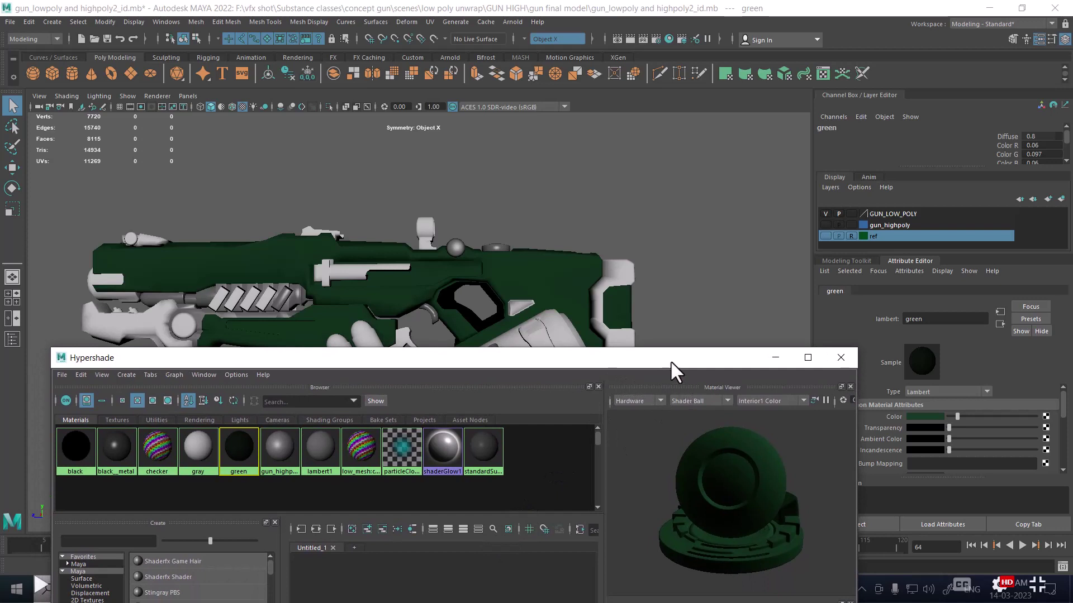
Step: Put Hypershade away, recheck the GUN_LOW_POLY layer, and bring the rifle reference back
left_click(785, 358)
left_click(826, 213)
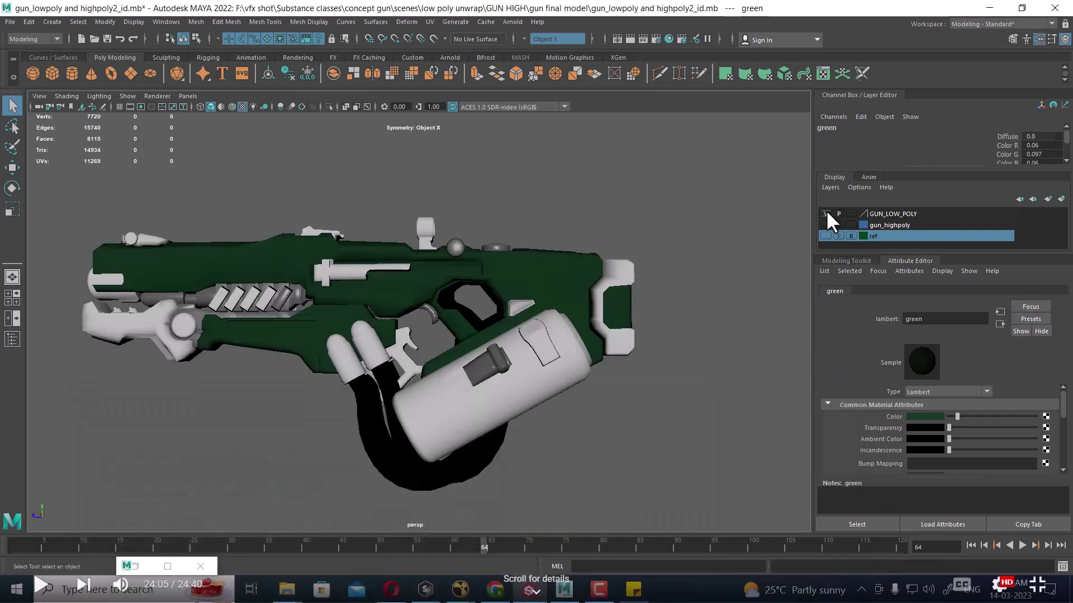
left_click(884, 212)
key("alt+Tab")
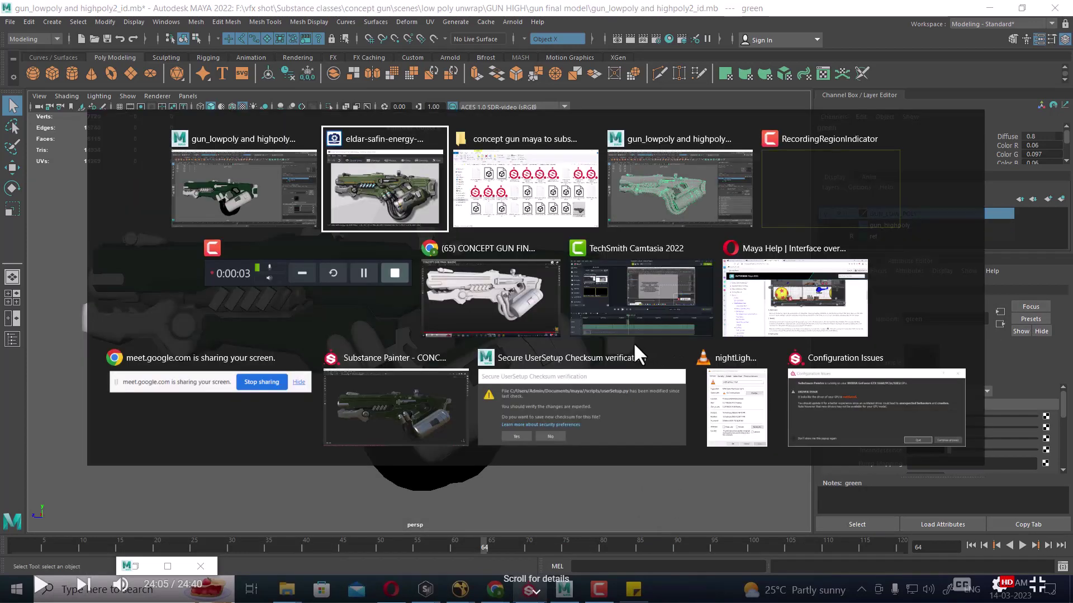
left_click(344, 208)
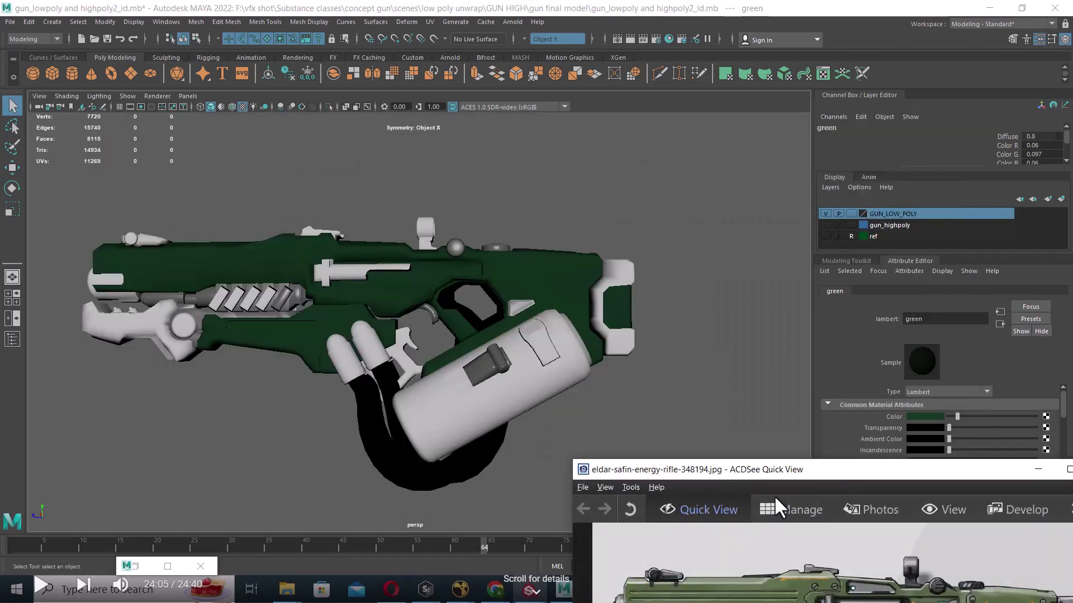
left_click_drag(782, 467, 801, 169)
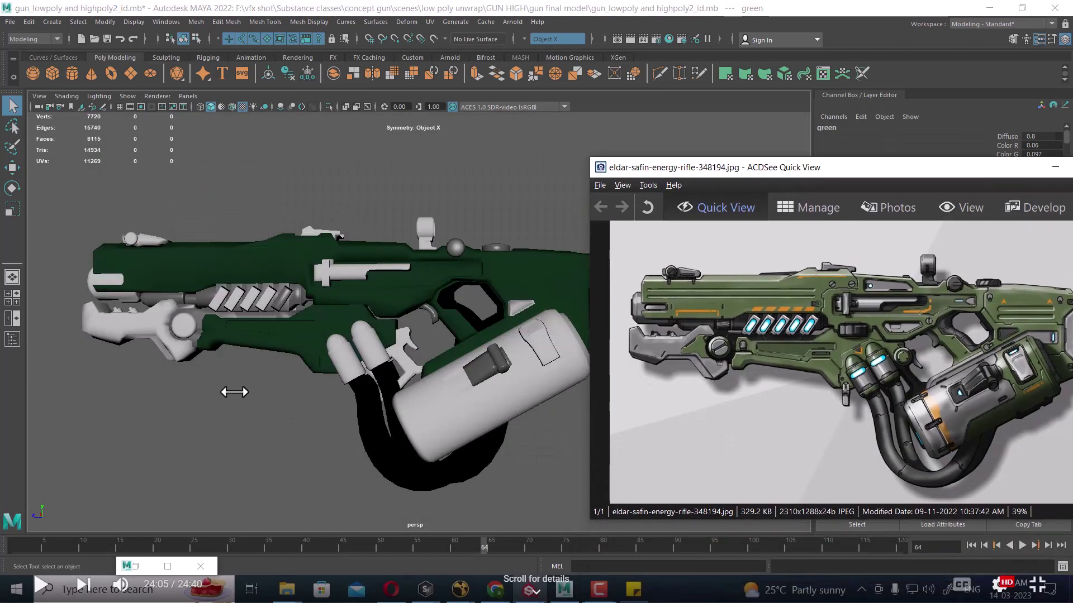
Step: Inspect the dark-green low-poly gun's parts against the reference, then move the reference aside
mouse_move(173, 378)
right_mouse_down("alt")
mouse_move(246, 448)
mouse_move(288, 441)
right_mouse_up("alt")
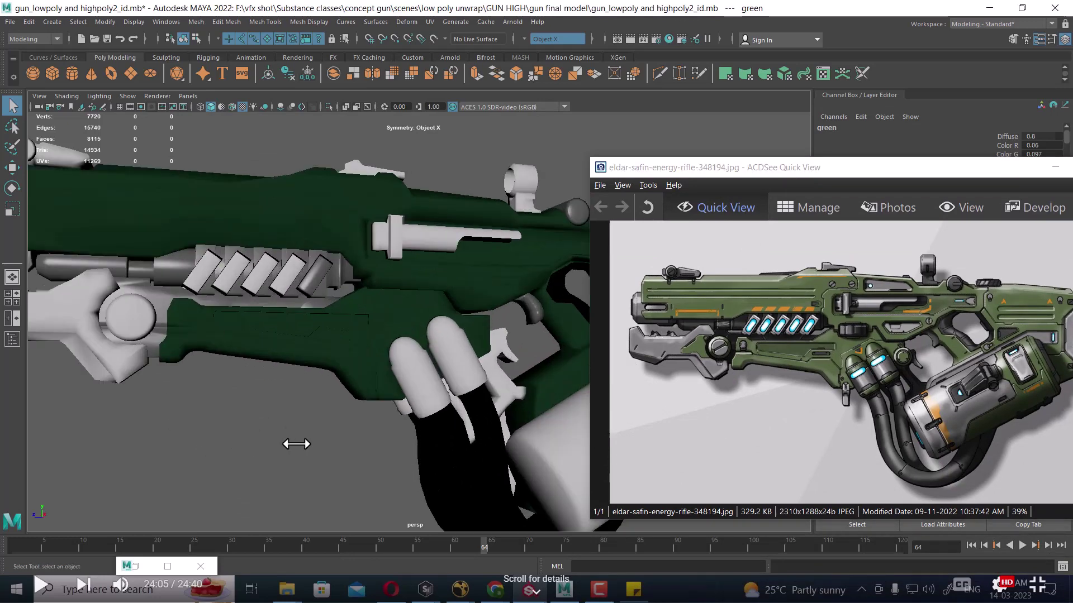
middle_click_drag(287, 441, 347, 483, "alt")
left_click(351, 330)
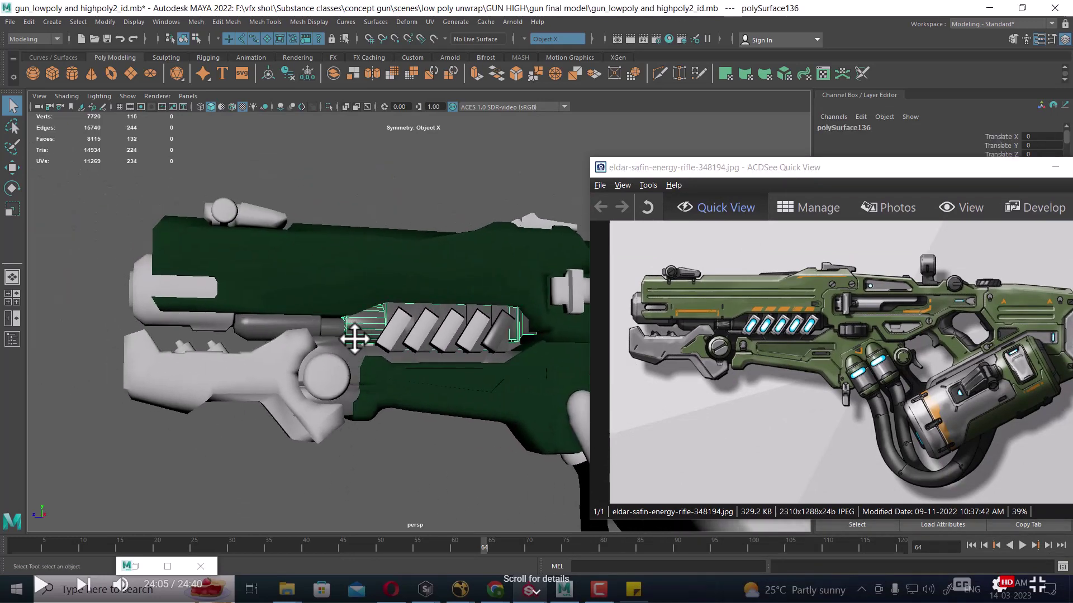
mouse_move(364, 402)
left_mouse_down("alt")
mouse_move(307, 412)
mouse_move(347, 390)
mouse_move(333, 395)
left_mouse_up("alt")
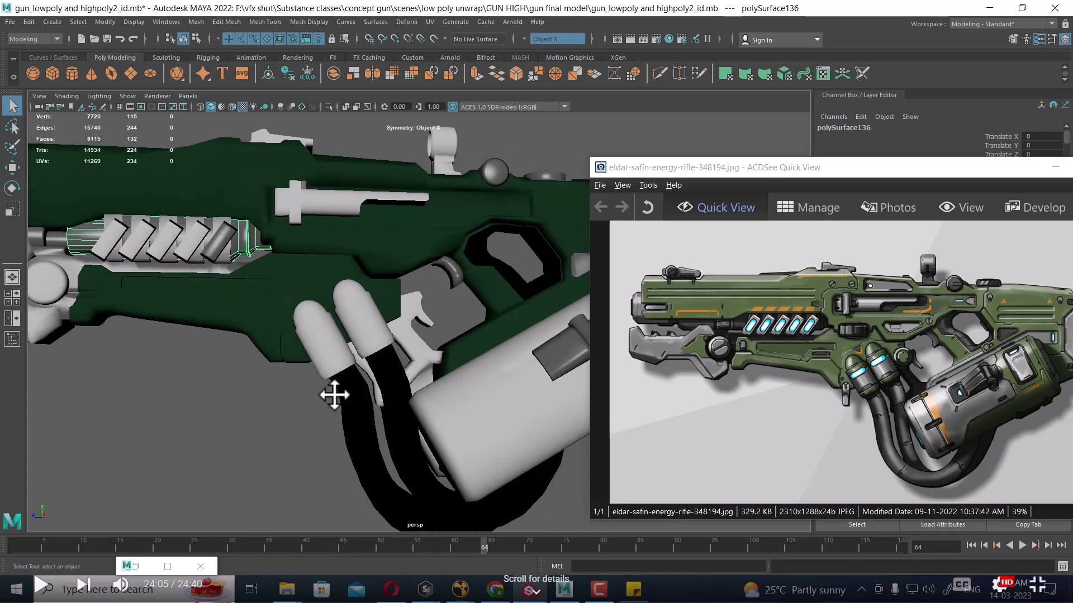
left_click(367, 343)
scroll(219, 456, "up", 1)
scroll(219, 455, "up", 1)
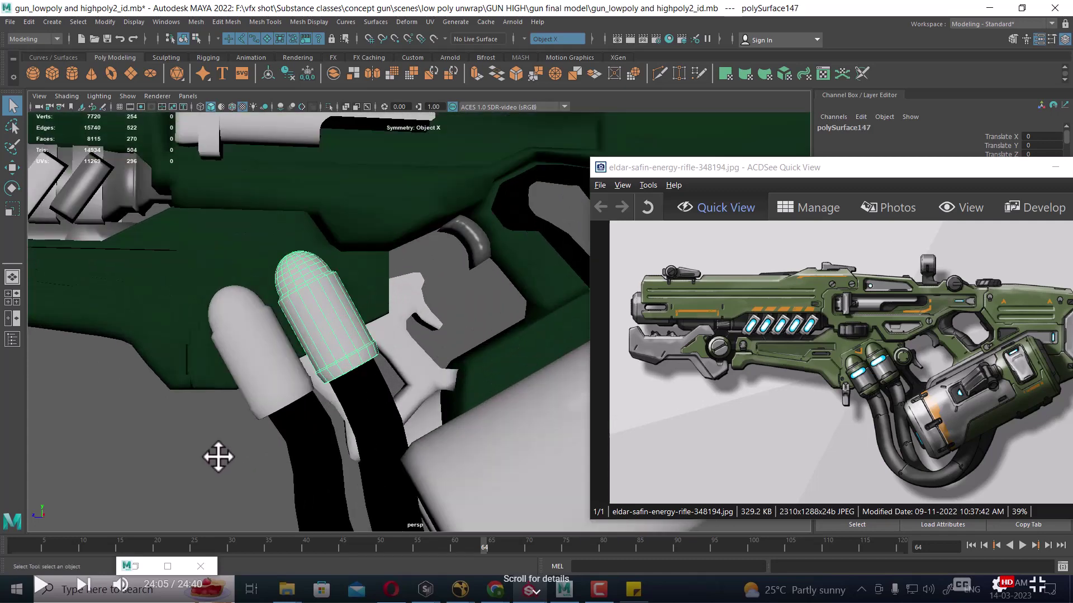
scroll(222, 456, "up", 1)
scroll(229, 454, "up", 1)
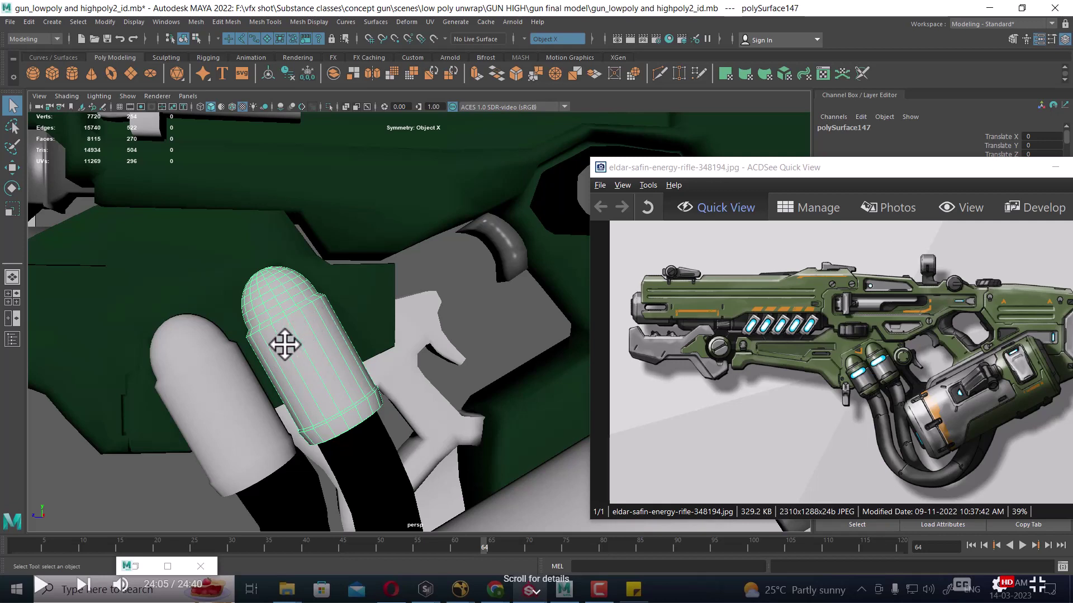
scroll(295, 402, "down", 2)
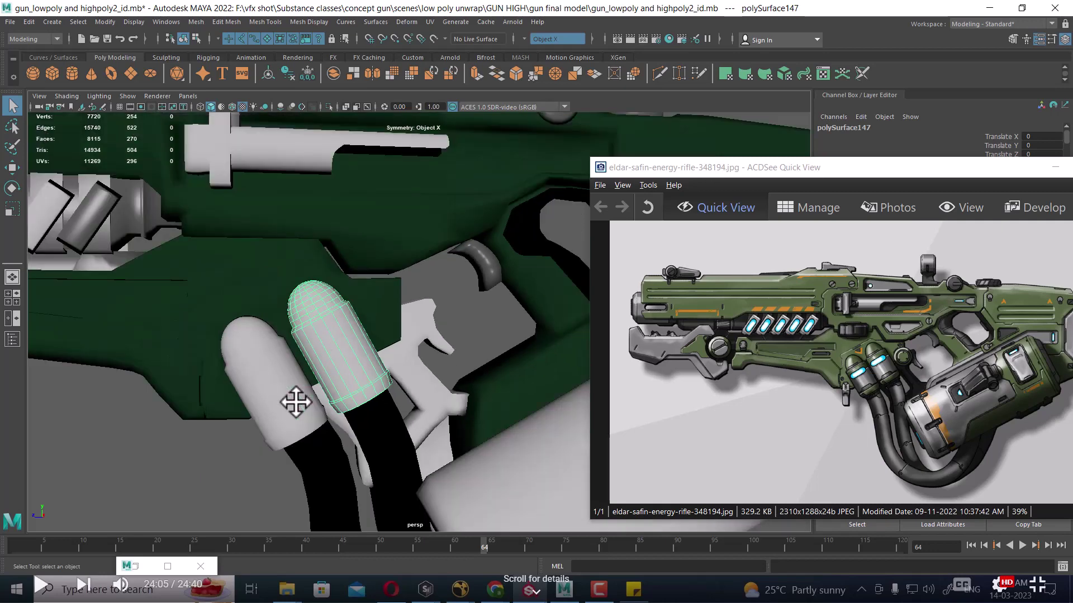
scroll(301, 405, "down", 2)
scroll(338, 412, "down", 1)
scroll(335, 412, "down", 2)
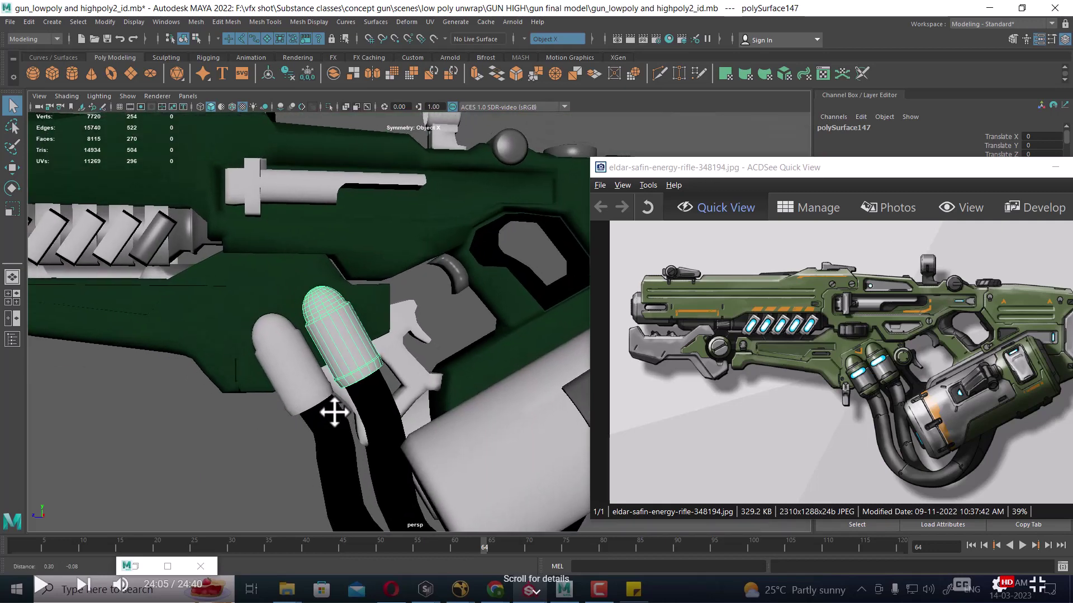
scroll(334, 413, "down", 1)
mouse_move(335, 413)
middle_mouse_down("alt")
mouse_move(239, 431)
mouse_move(275, 441)
middle_mouse_up("alt")
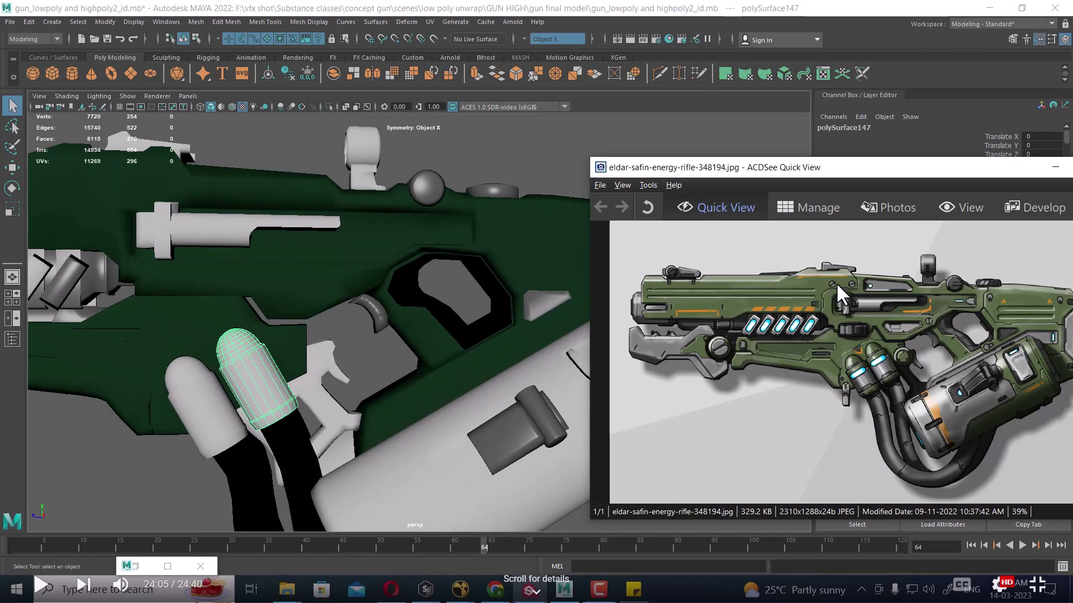
mouse_move(268, 340)
middle_mouse_down("alt")
mouse_move(292, 364)
mouse_move(591, 362)
middle_mouse_up("alt")
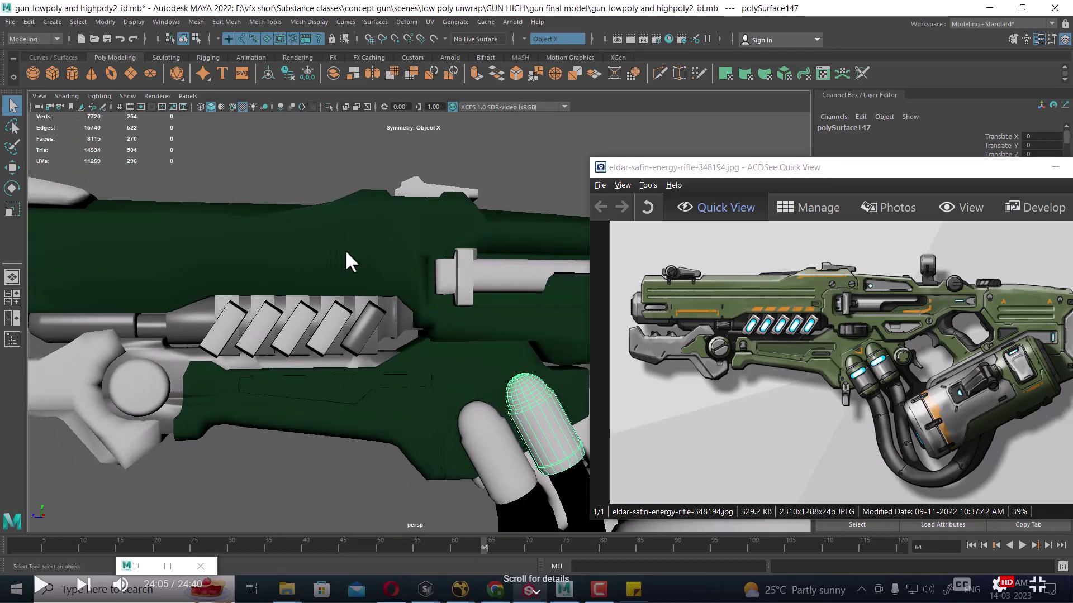
mouse_move(1014, 173)
left_mouse_down()
mouse_move(724, 350)
mouse_move(593, 252)
left_mouse_up()
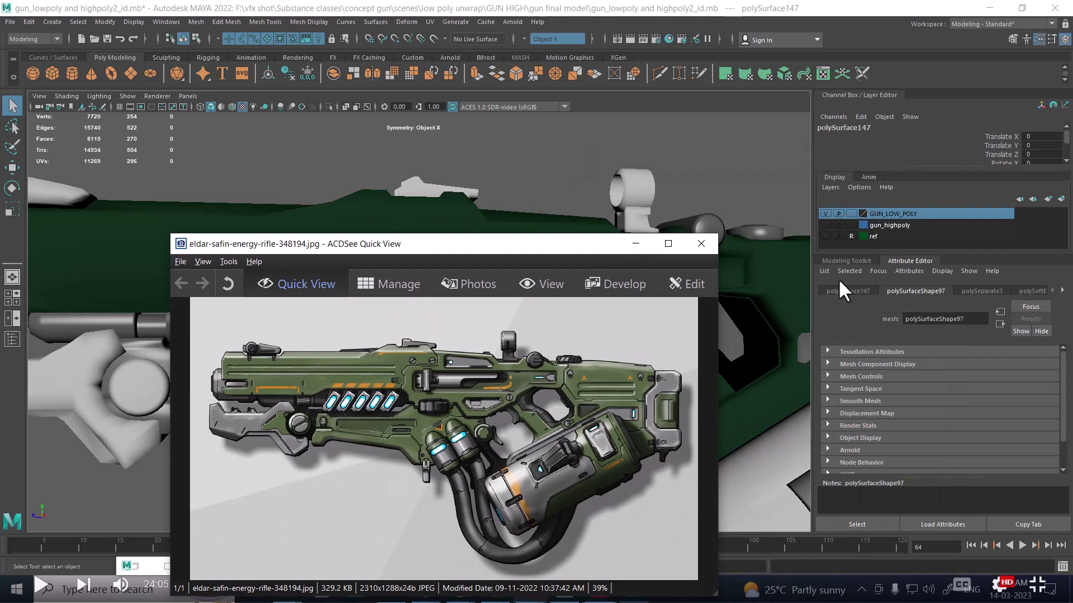
Step: Show the grey high-poly gun instead of GUN_LOW_POLY, then switch to Substance Painter
left_click(825, 214)
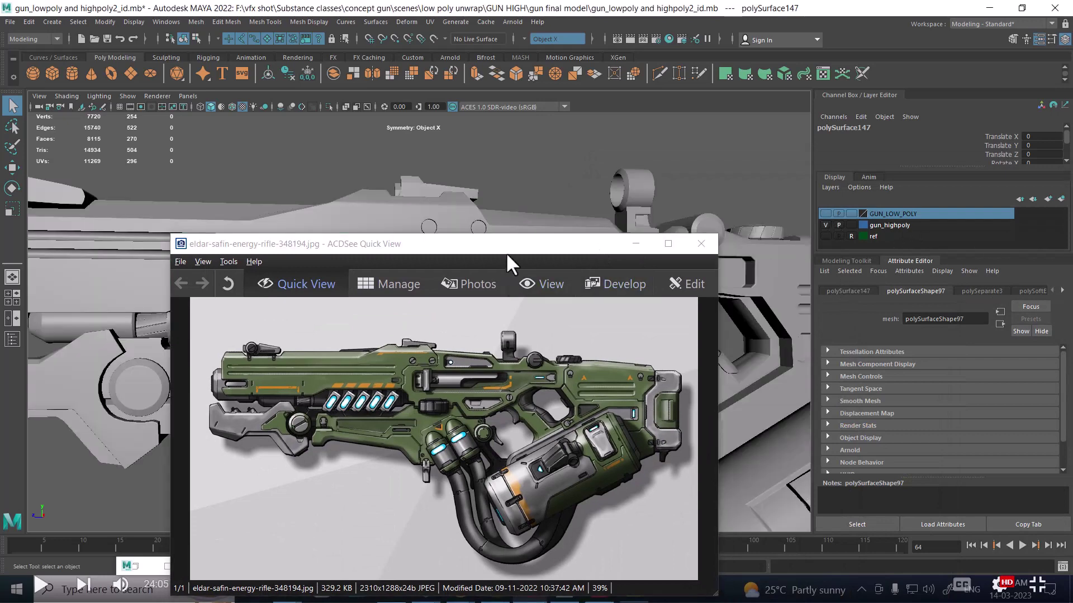
left_click_drag(506, 252, 788, 223)
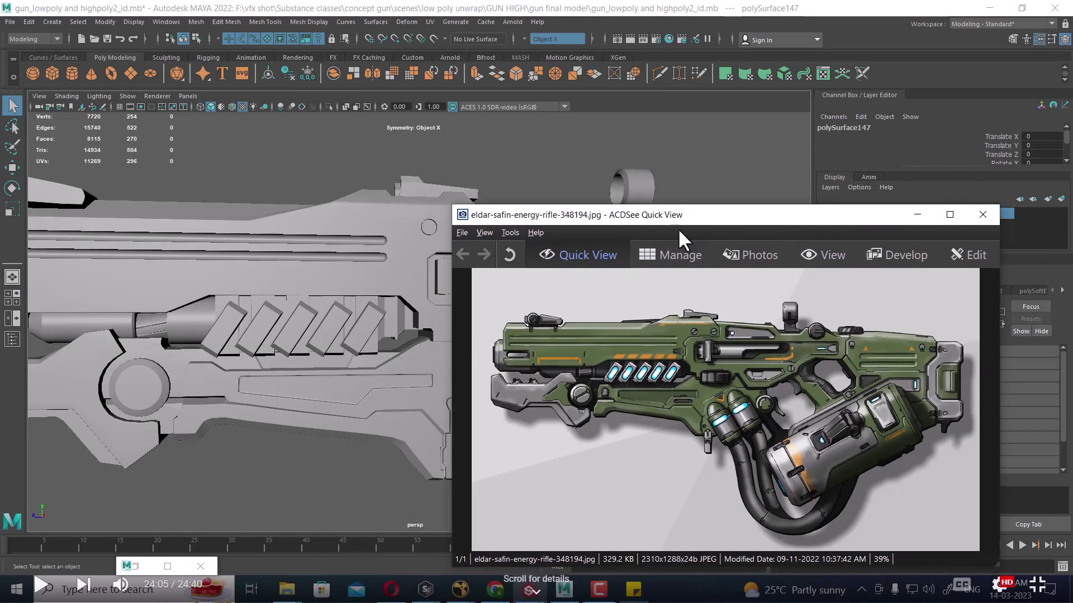
left_click_drag(678, 215, 774, 201)
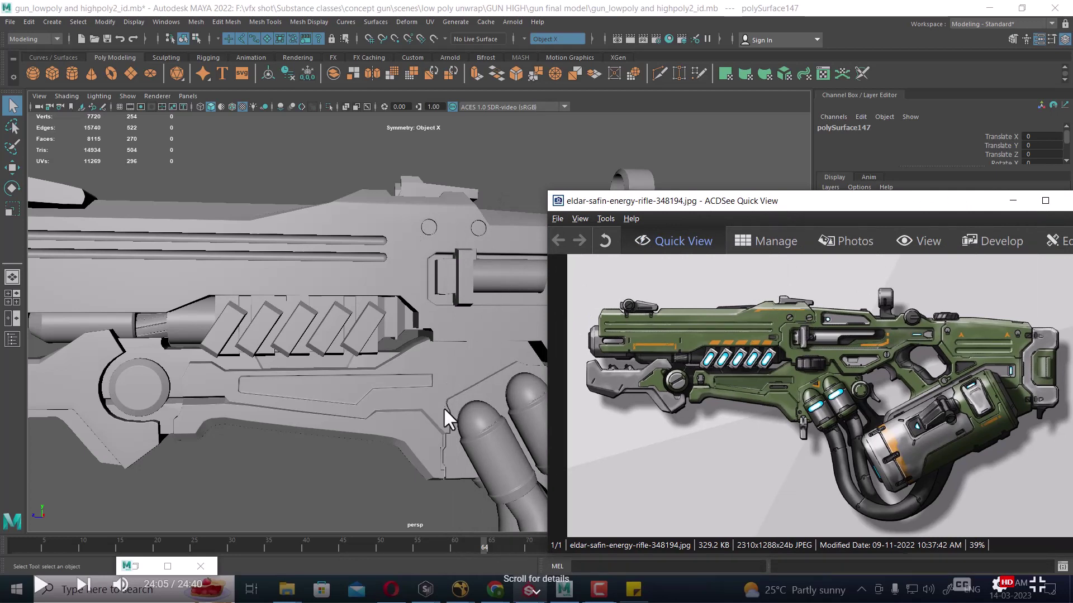
key("alt+Tab")
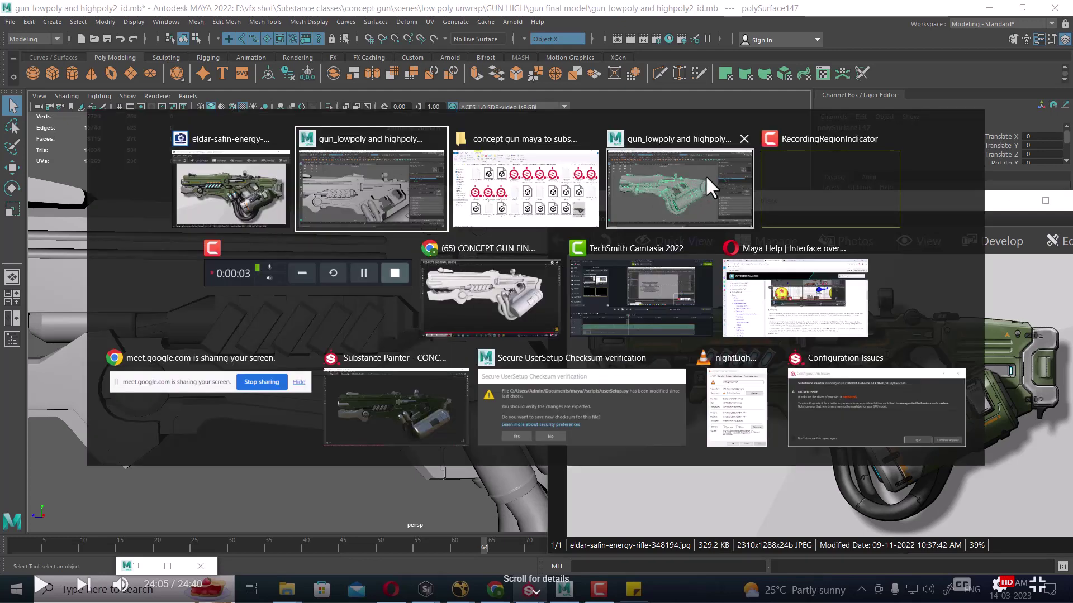
left_click(359, 451)
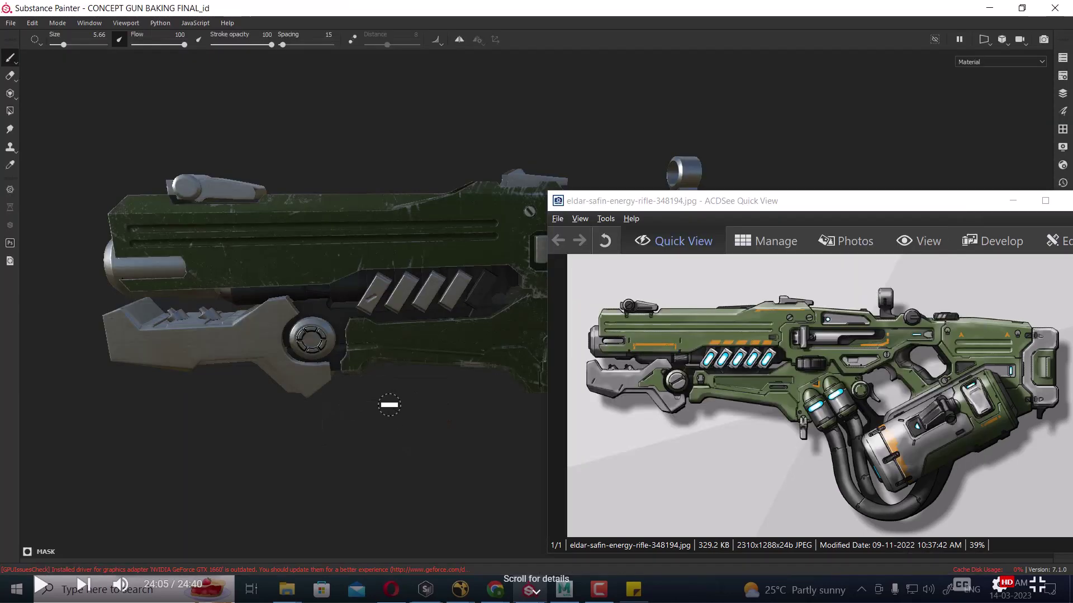
mouse_move(355, 472)
middle_mouse_down()
mouse_move(333, 453)
mouse_move(283, 459)
mouse_move(239, 495)
middle_mouse_up()
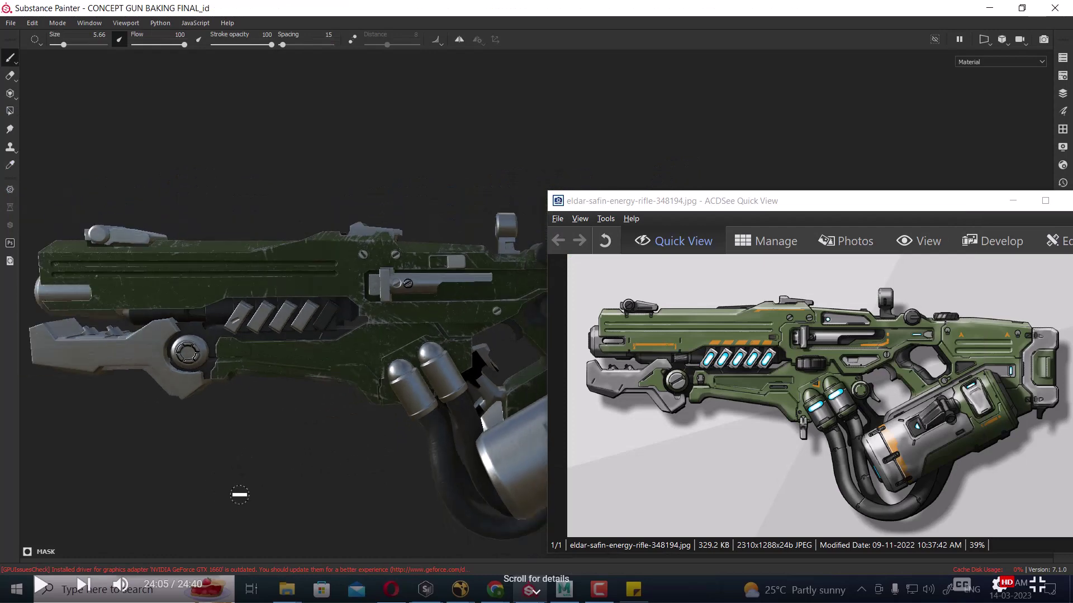
scroll(268, 485, "up", 2)
scroll(299, 489, "up", 2)
scroll(282, 479, "up", 2)
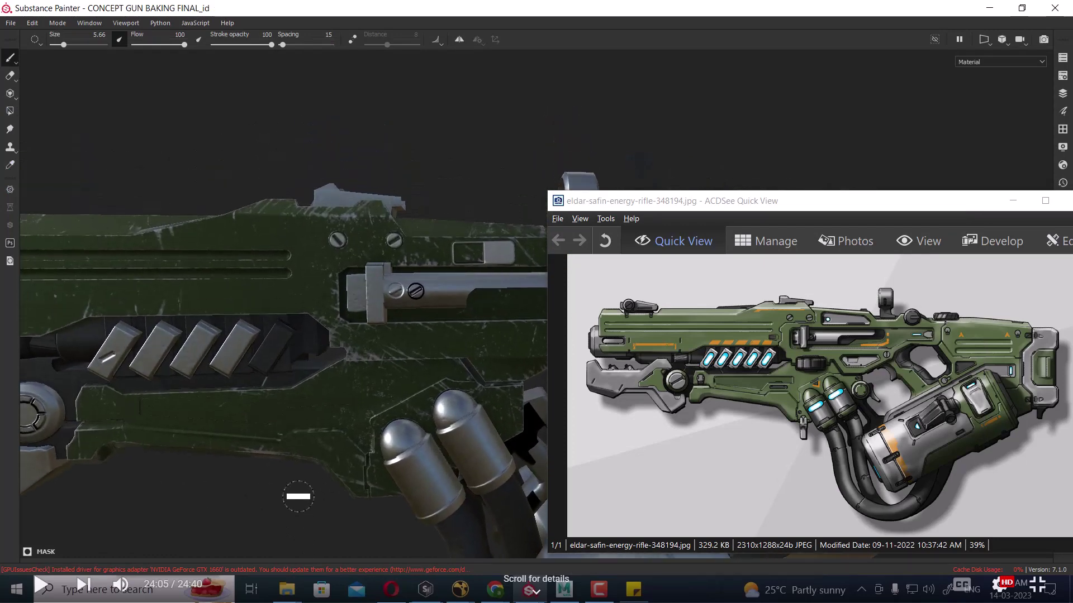
scroll(346, 324, "down", 2)
scroll(411, 159, "down", 2)
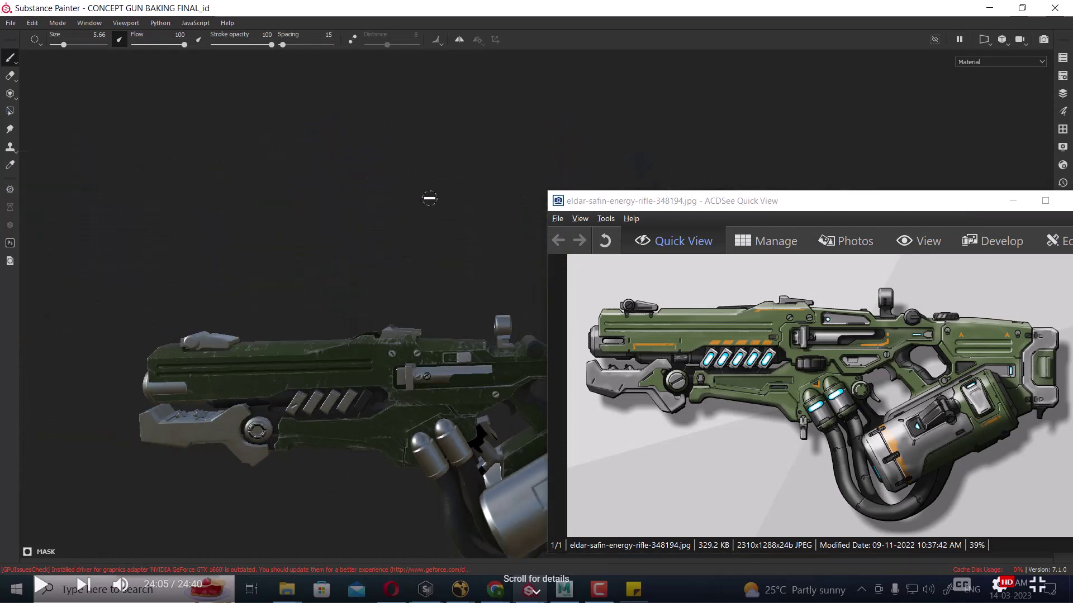
scroll(429, 198, "up", 3)
scroll(438, 196, "up", 3)
left_click_drag(438, 115, 480, 120, "alt")
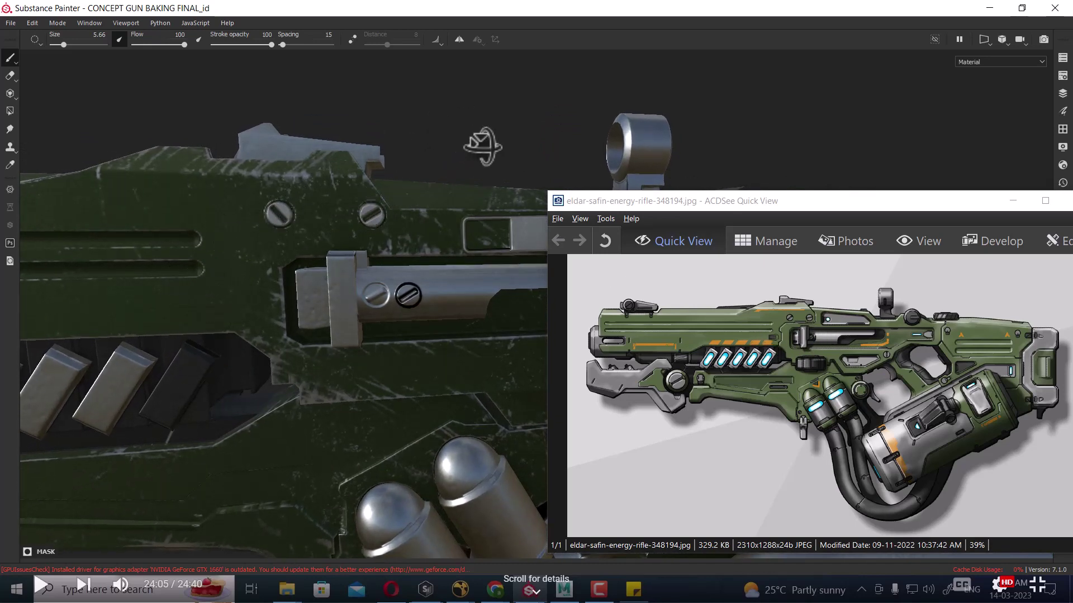
mouse_move(479, 145)
left_mouse_down("alt")
mouse_move(467, 146)
mouse_move(457, 205)
left_mouse_up("alt")
scroll(463, 161, "up", 3)
scroll(457, 205, "down", 3)
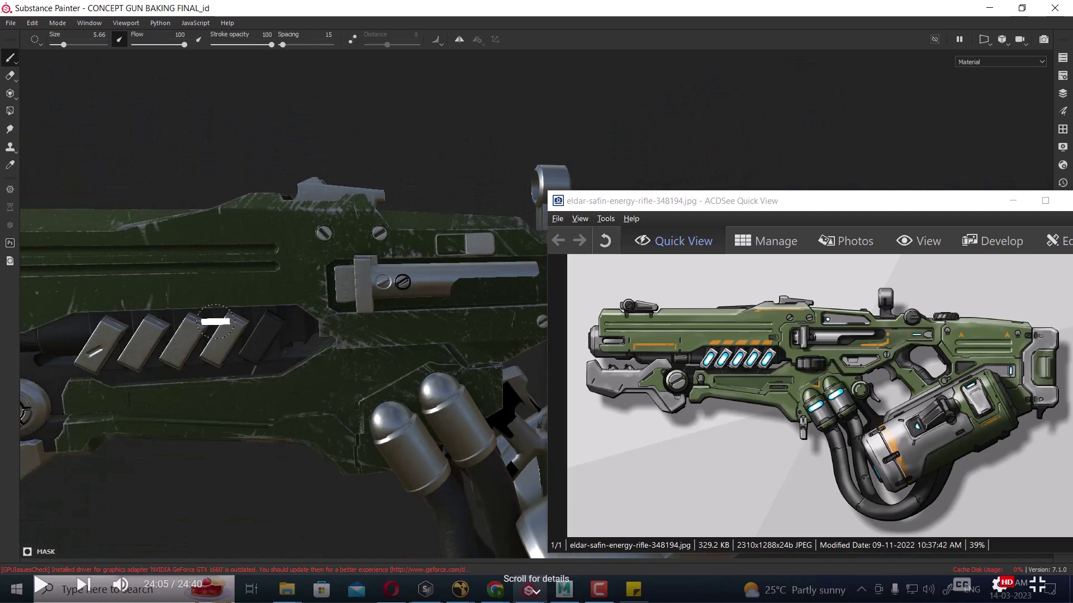
key("alt+Tab")
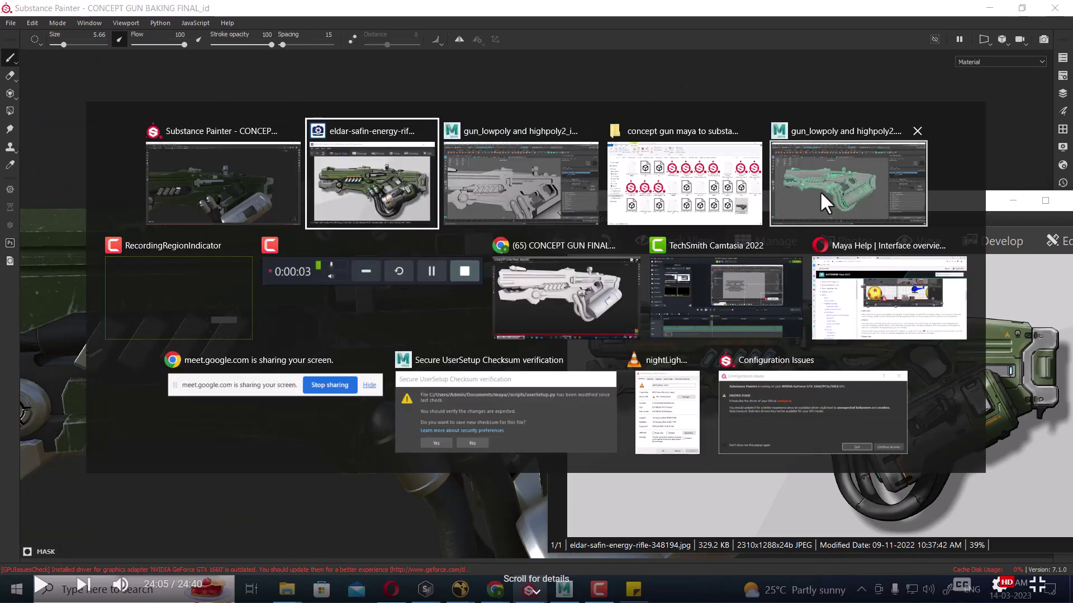
Step: Return to the gun_lowpoly and highpoly2_id scene with GUN_LOW_POLY shown instead of gun_highpoly
left_click(553, 171)
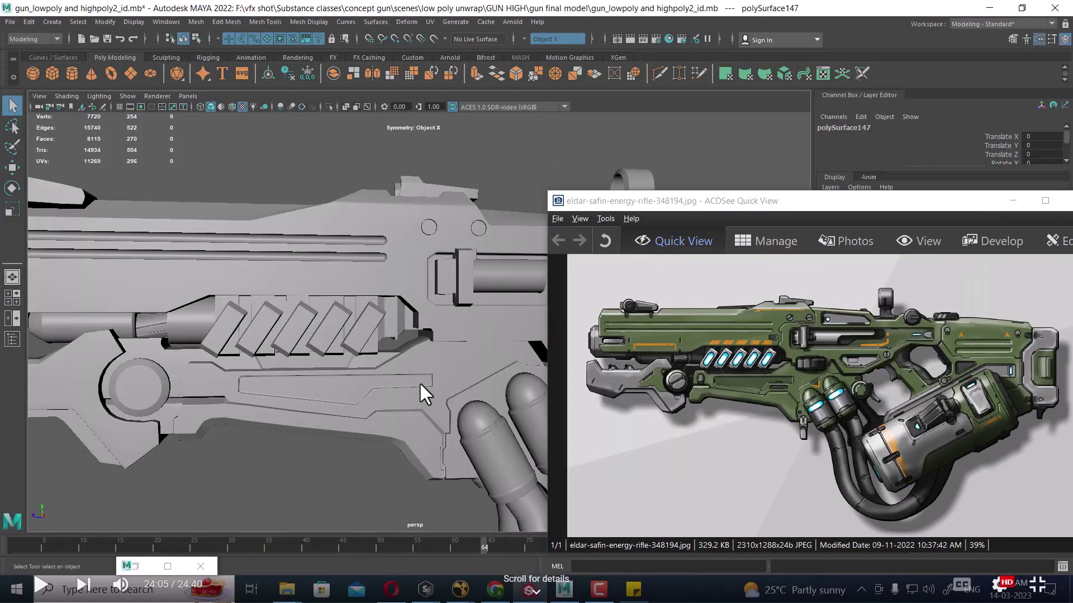
key("alt+Tab")
left_click(852, 176)
key("alt+Tab")
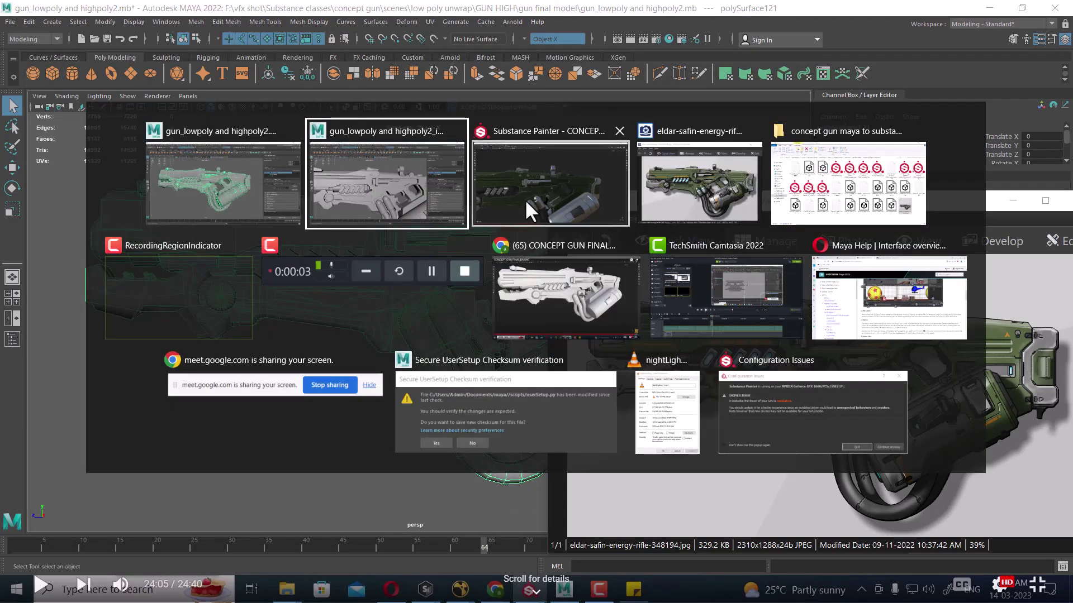
left_click(404, 186)
mouse_move(964, 211)
left_mouse_down()
mouse_move(893, 410)
mouse_move(904, 379)
left_mouse_up()
left_click(825, 224)
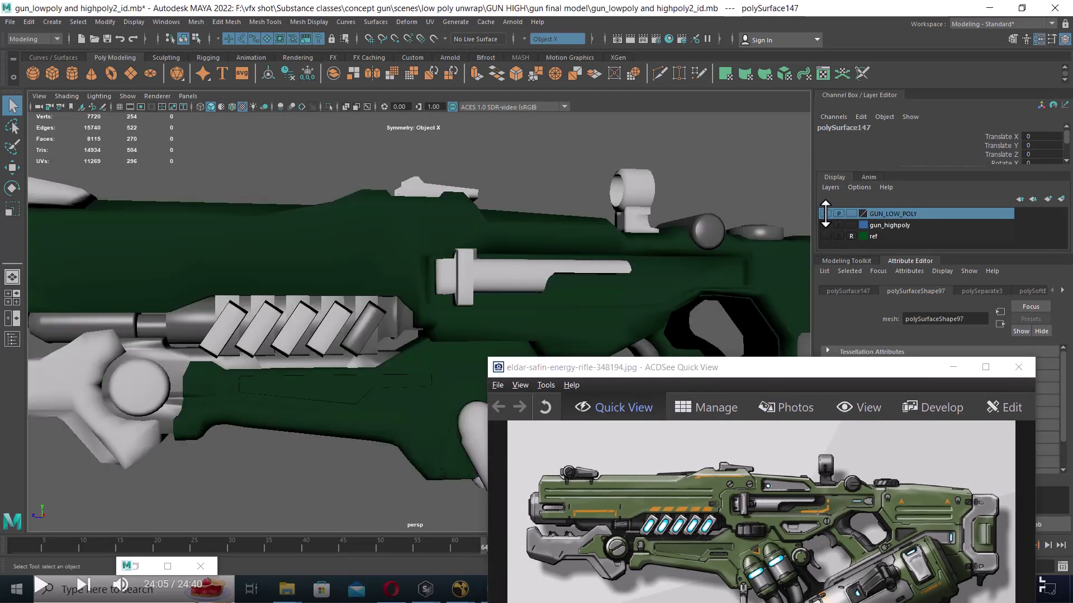
left_click_drag(658, 367, 775, 171)
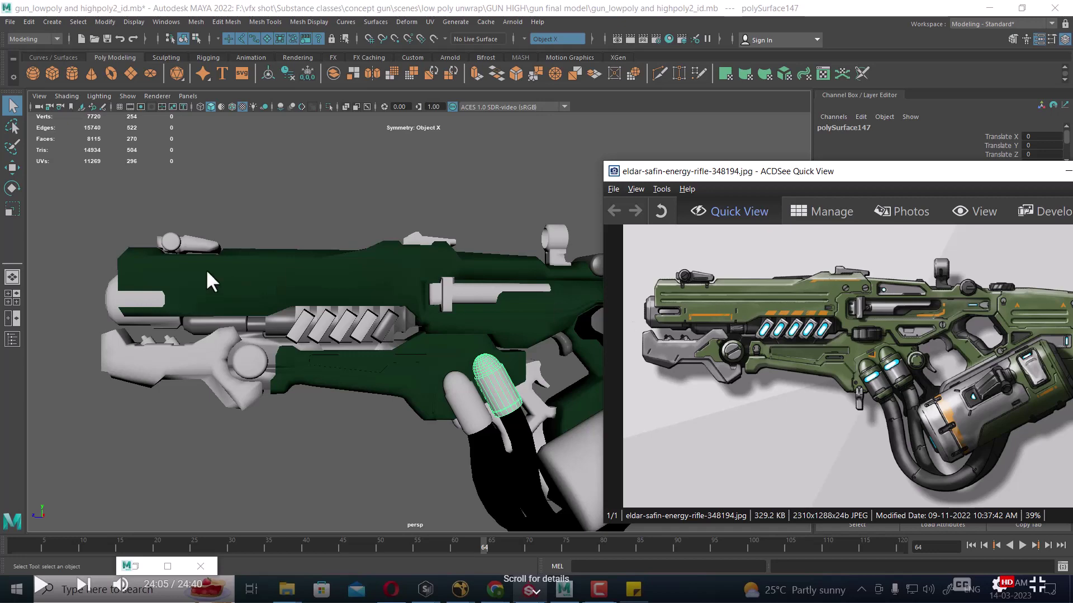
Step: Pan around the low-poly gun and select the white end bracket piece
left_click(189, 241)
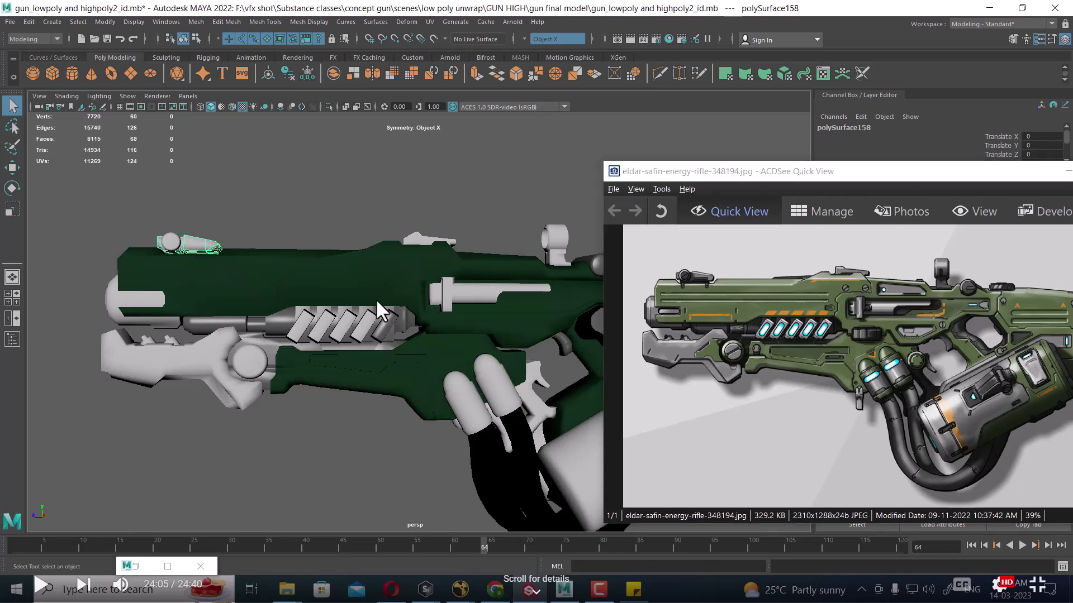
mouse_move(539, 225)
middle_mouse_down("alt")
mouse_move(280, 240)
mouse_move(424, 318)
middle_mouse_up("alt")
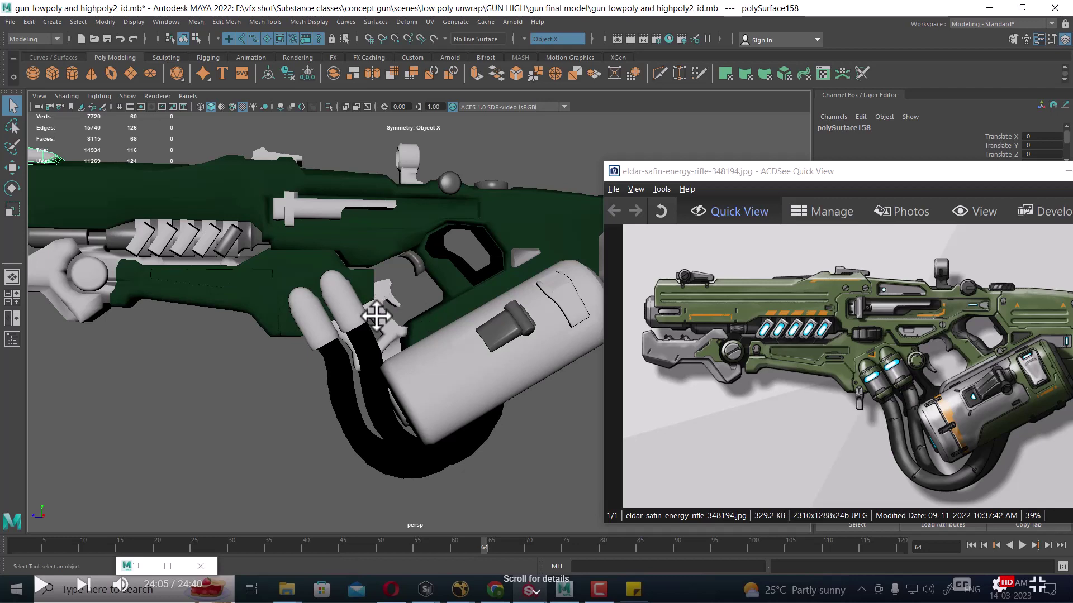
mouse_move(228, 347)
middle_mouse_down("alt")
mouse_move(395, 364)
mouse_move(371, 359)
mouse_move(362, 373)
middle_mouse_up("alt")
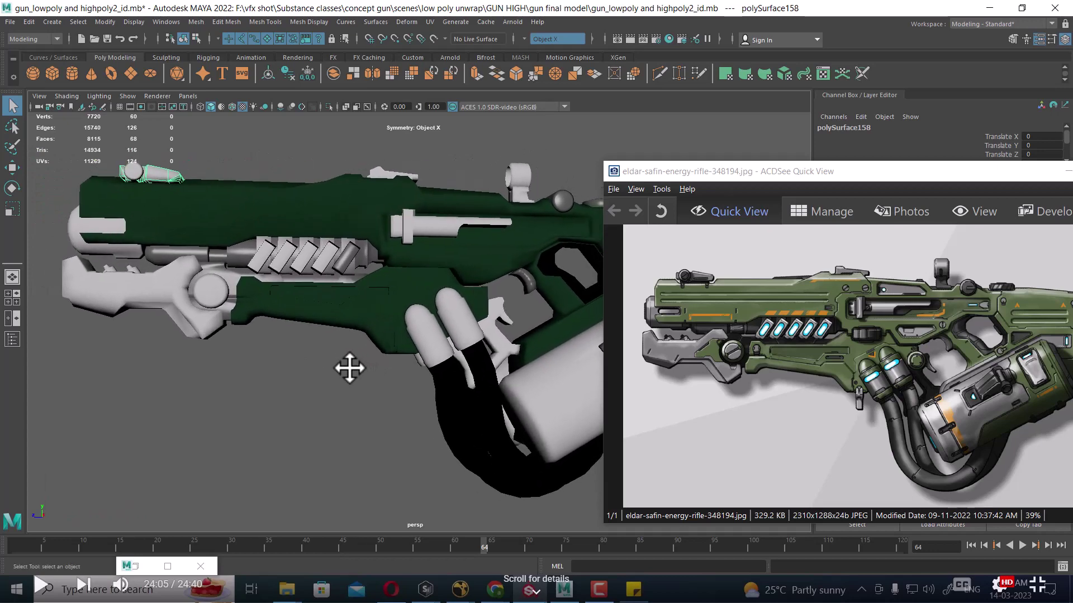
left_click(168, 293)
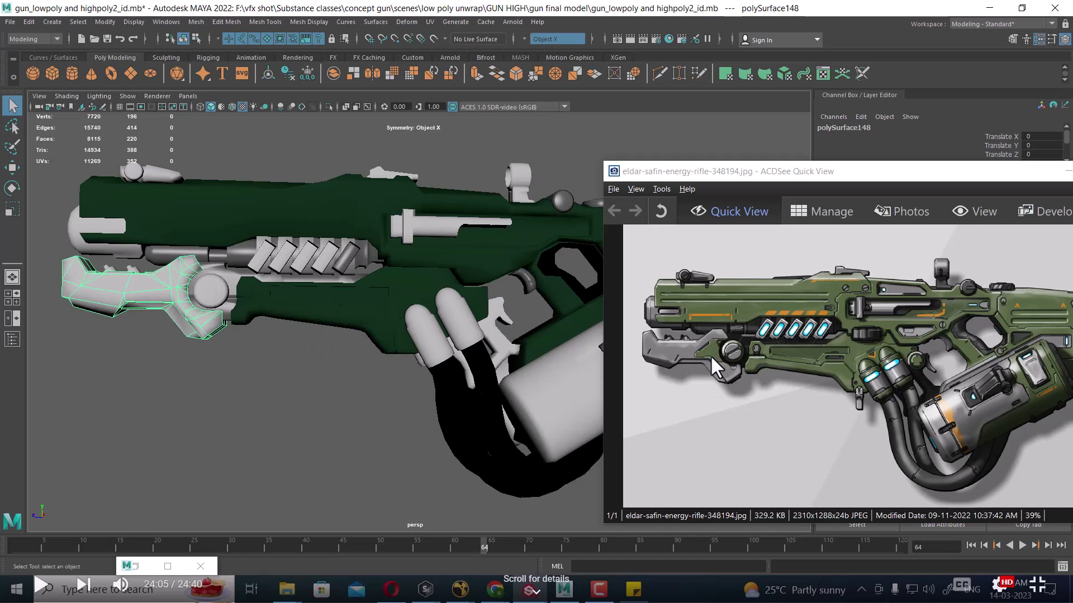
middle_click_drag(443, 370, 179, 330, "alt")
left_click(411, 292)
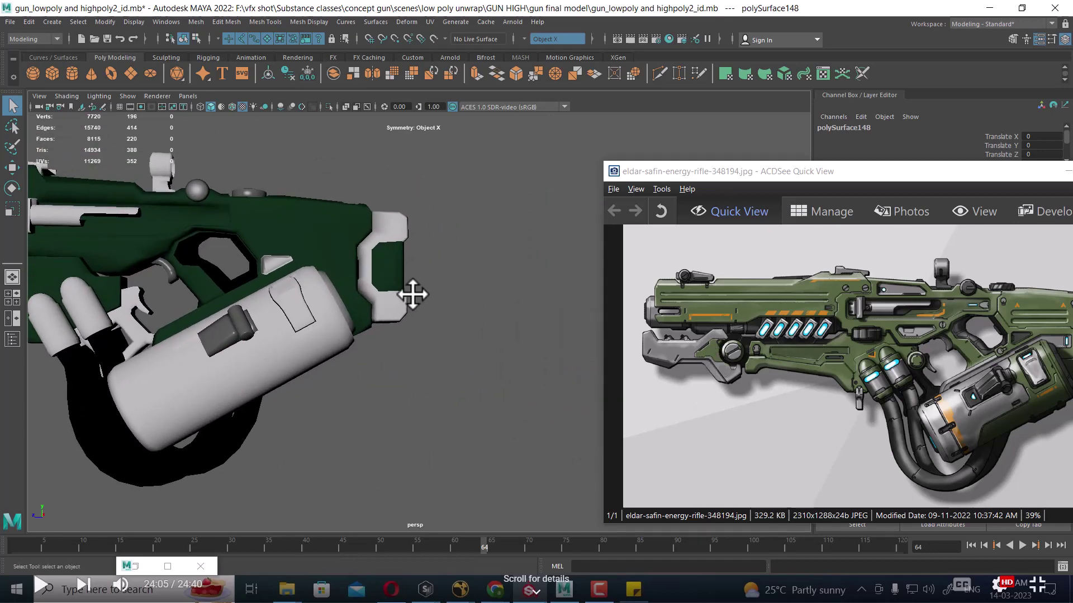
left_click(387, 275)
Step: Frame and orbit around the white end bracket, moving the reference window off it
key("f")
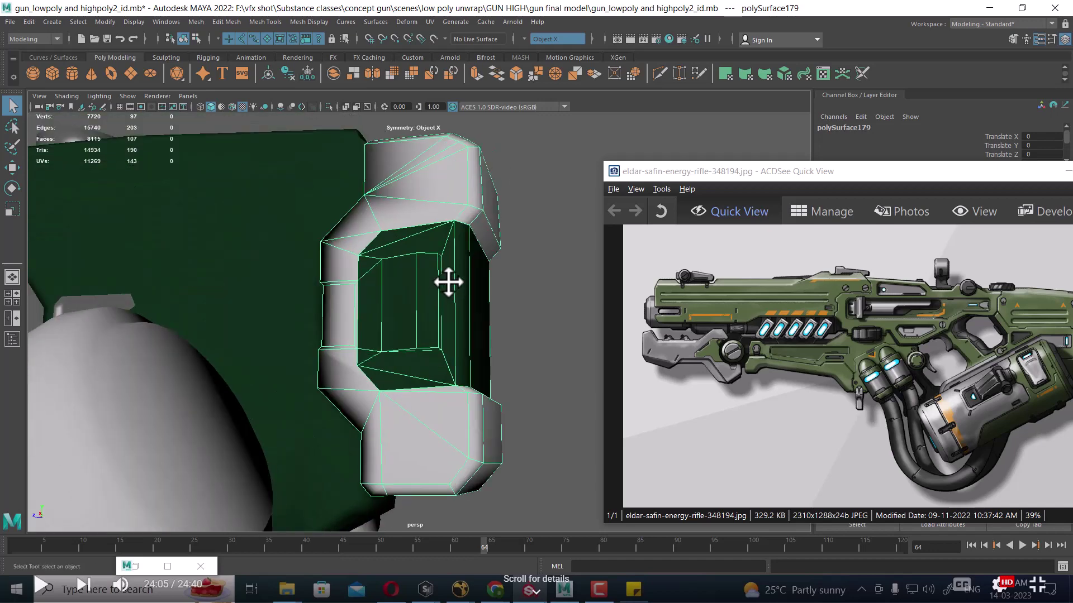
left_click_drag(449, 282, 481, 304, "alt")
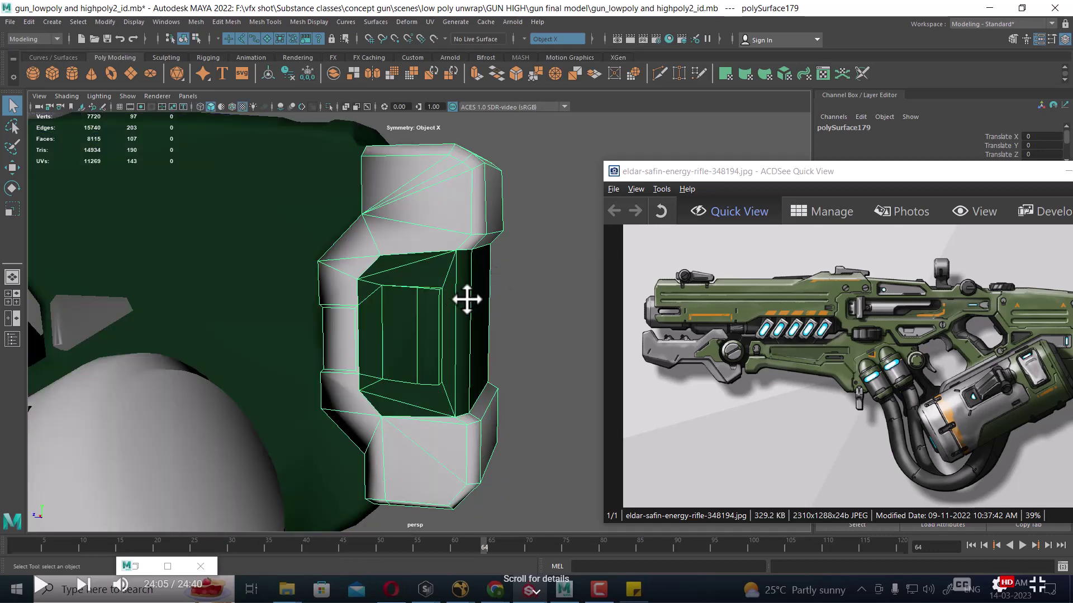
mouse_move(467, 296)
left_mouse_down("alt")
mouse_move(378, 268)
mouse_move(337, 277)
mouse_move(481, 284)
left_mouse_up("alt")
left_click(896, 363)
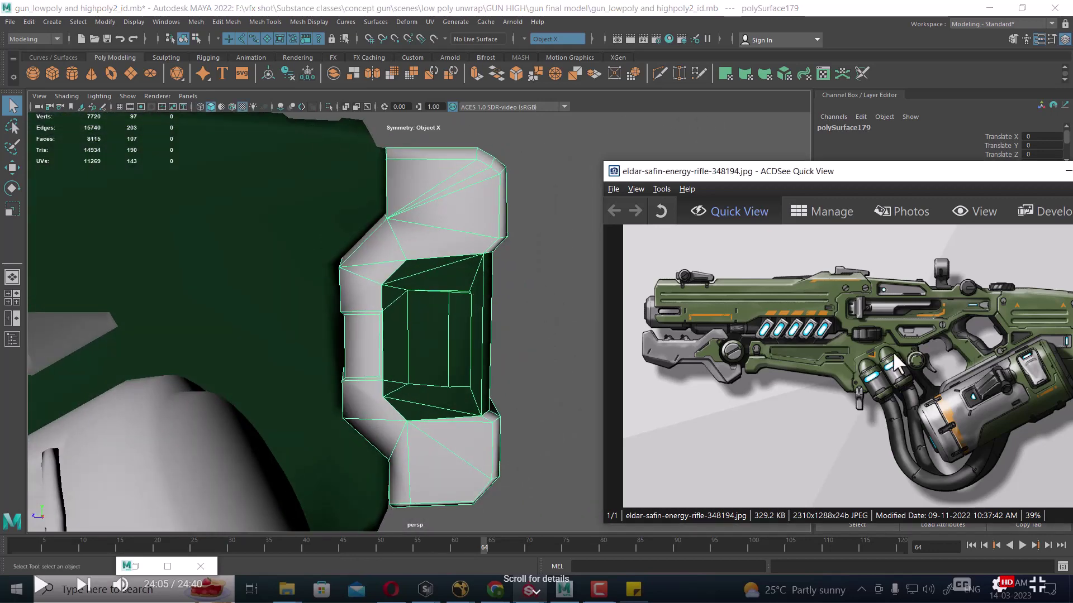
left_click_drag(948, 176, 831, 157)
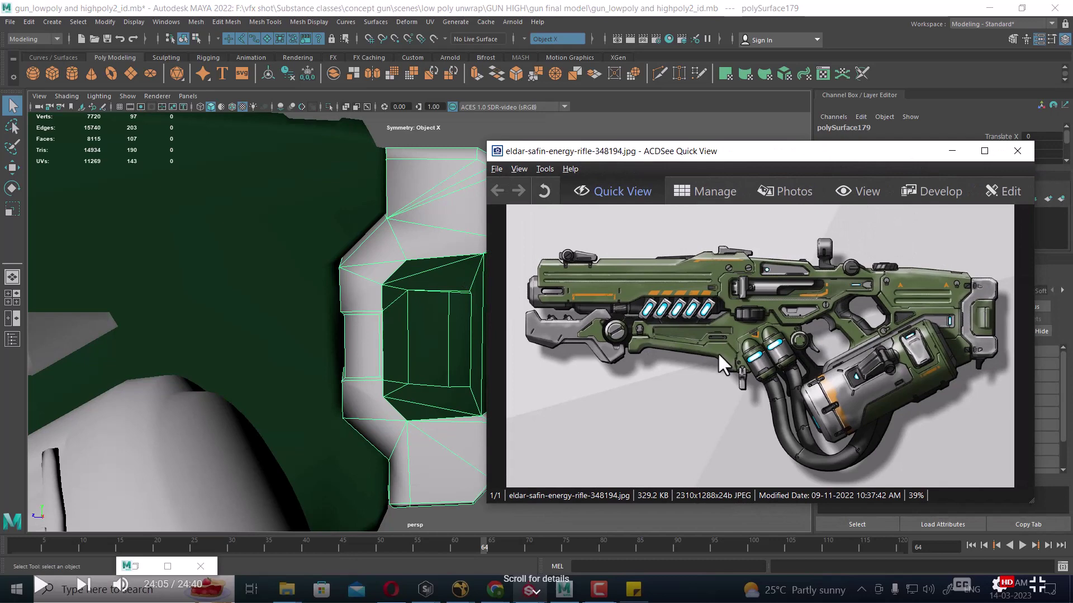
left_click_drag(615, 151, 764, 131)
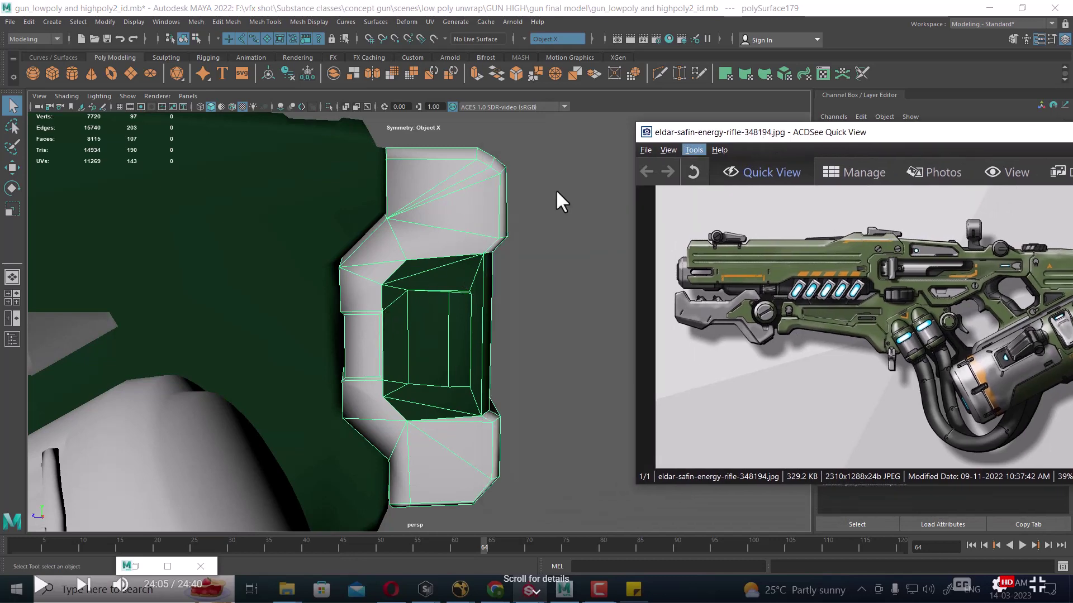
Step: Select a side-bracket triangle face, expand it to its shell, and open Hypershade
right_click_drag(452, 200, 447, 237)
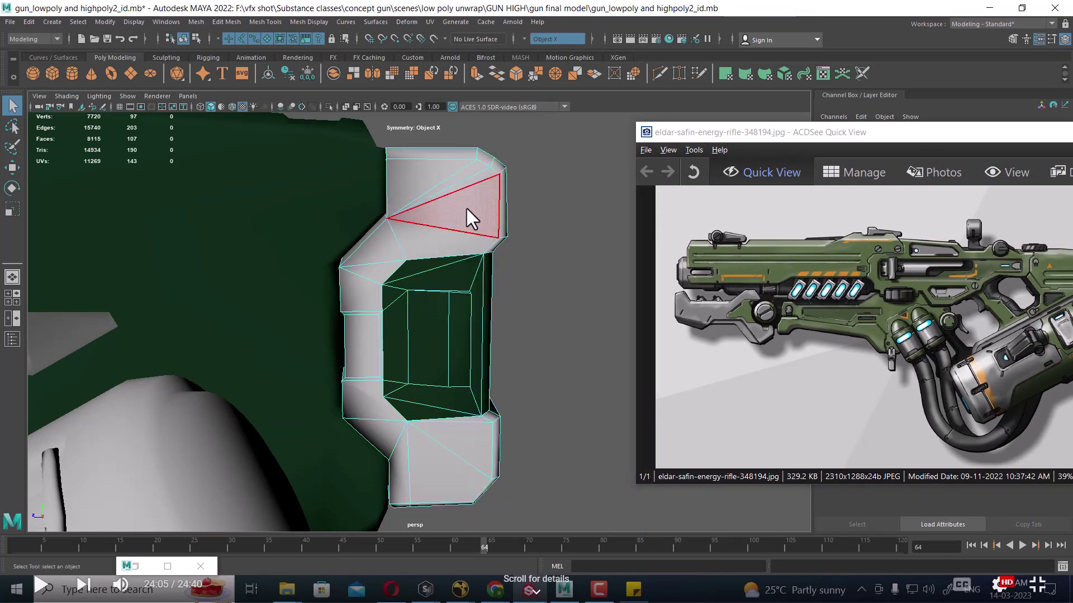
left_click(467, 206)
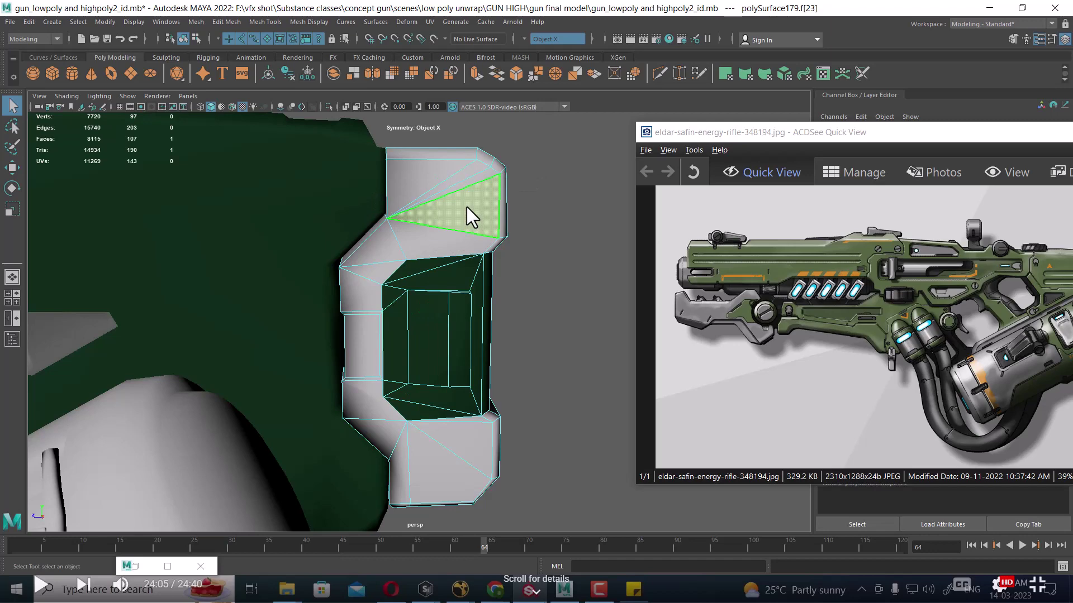
double_click(467, 207)
left_click(672, 38)
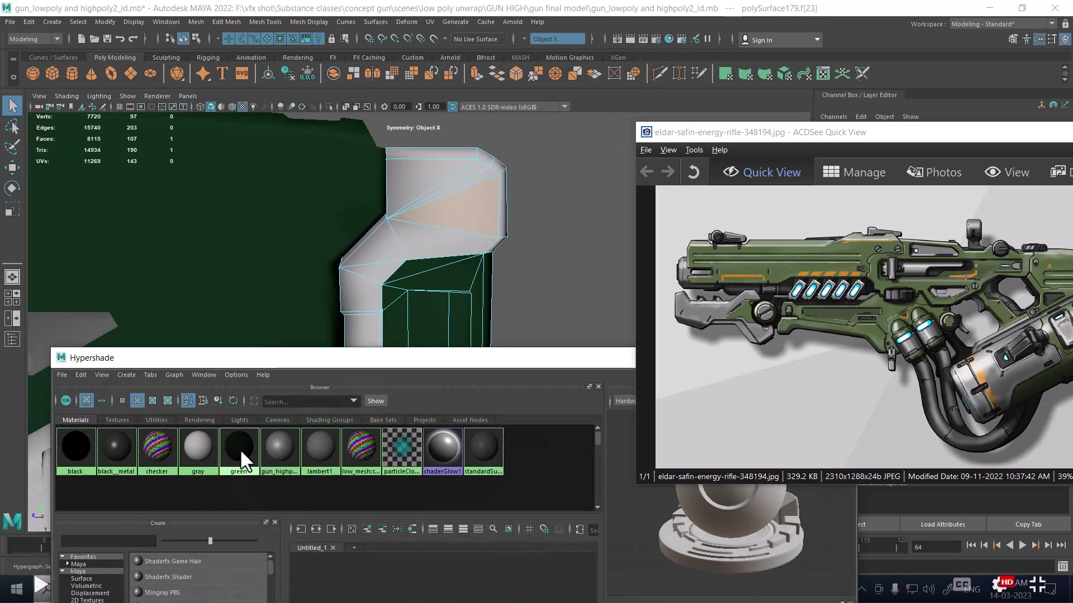
Step: Drag the green material onto the bracket face and switch to face selection mode
middle_click_drag(240, 448, 239, 441)
mouse_move(236, 443)
middle_mouse_down()
mouse_move(210, 460)
mouse_move(236, 445)
middle_mouse_up()
right_click(237, 445)
middle_click_drag(230, 451, 484, 218)
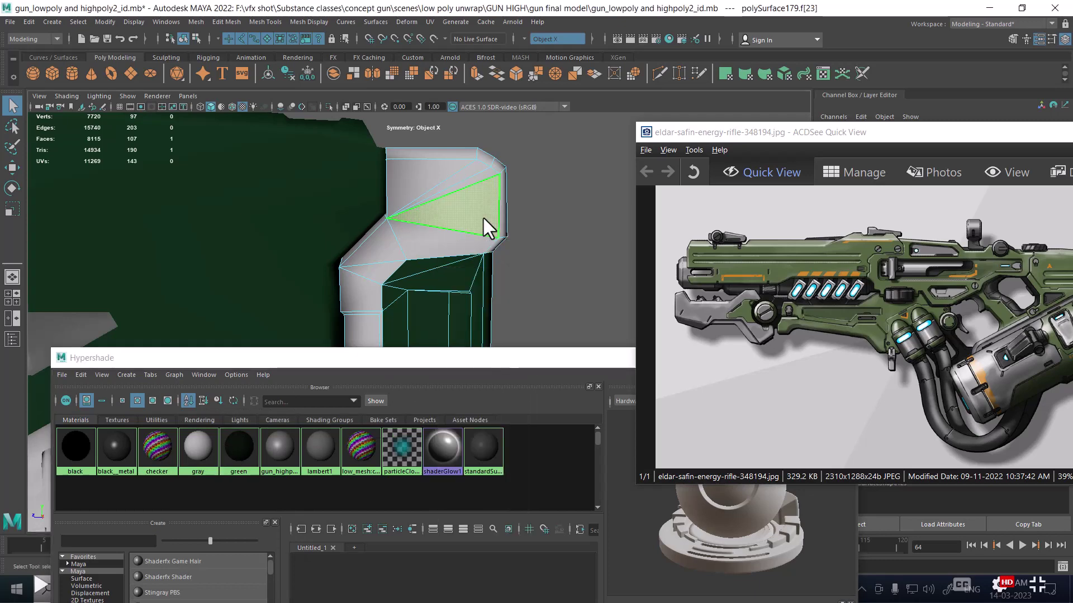
right_click(483, 218)
right_click(483, 218)
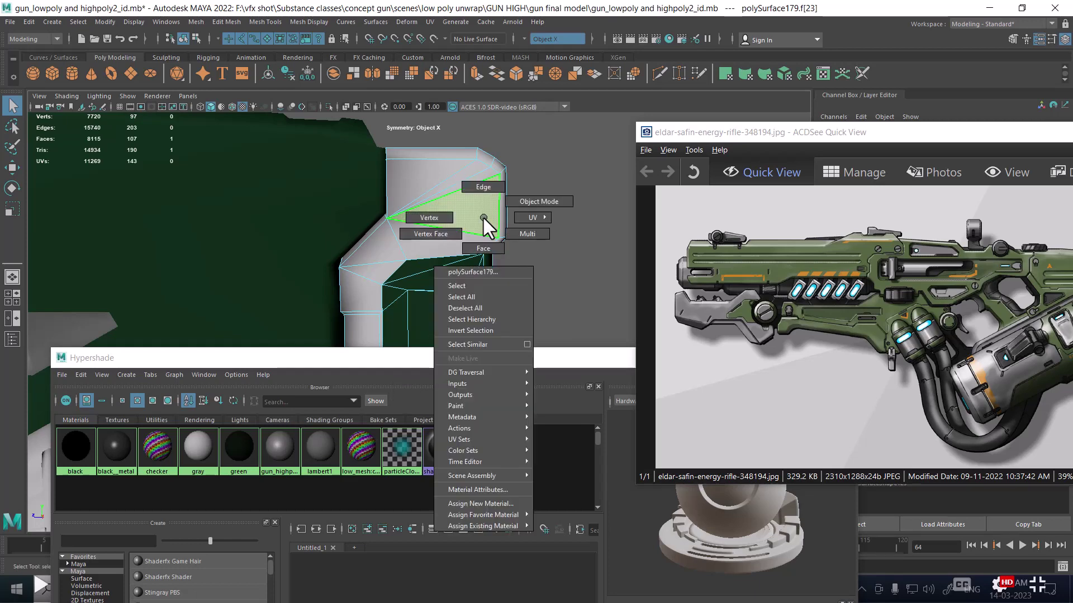
left_click(485, 223)
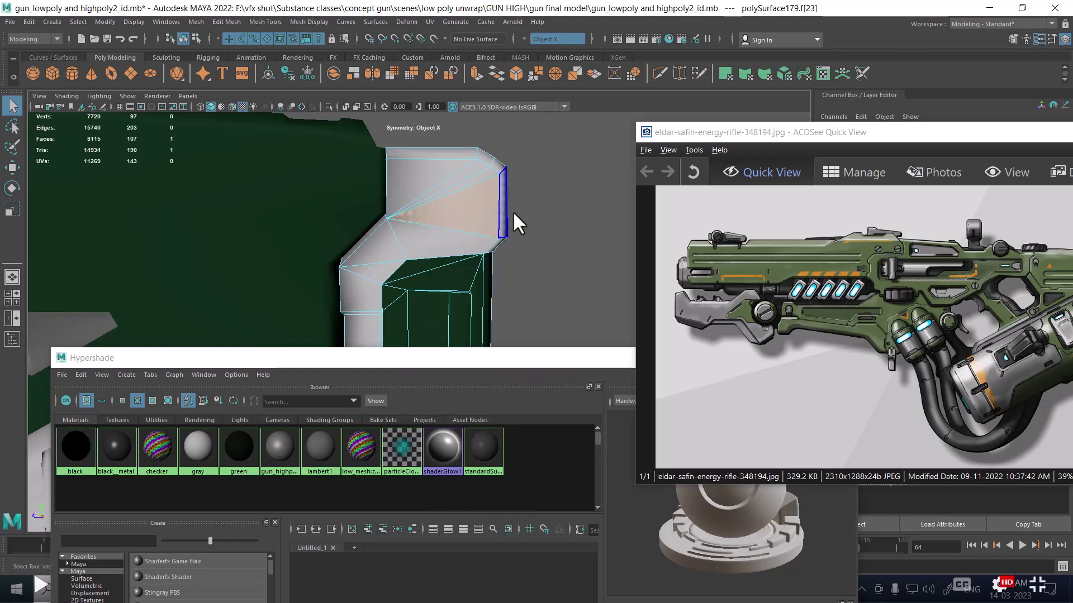
Step: Select the lower triangular bracket face and apply the green material to it
key("alt+Tab")
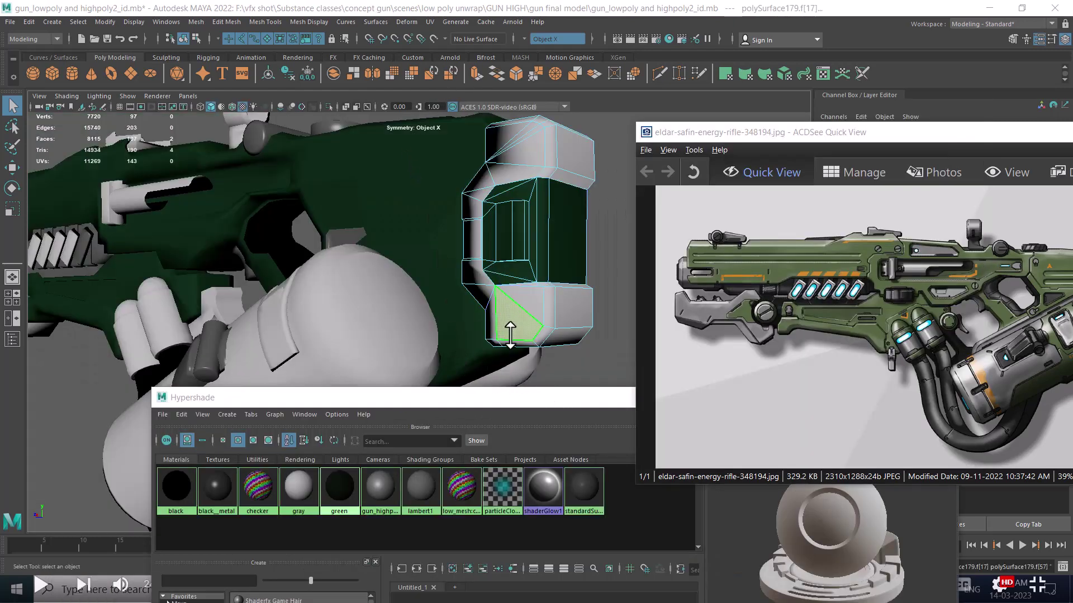
right_click_drag(507, 330, 501, 443)
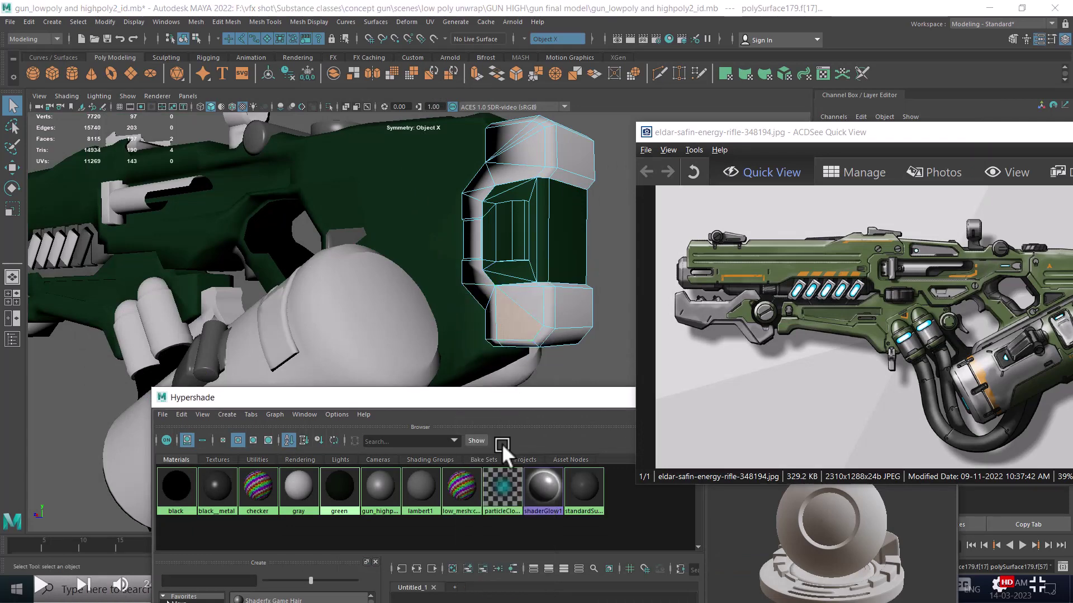
left_click(518, 323)
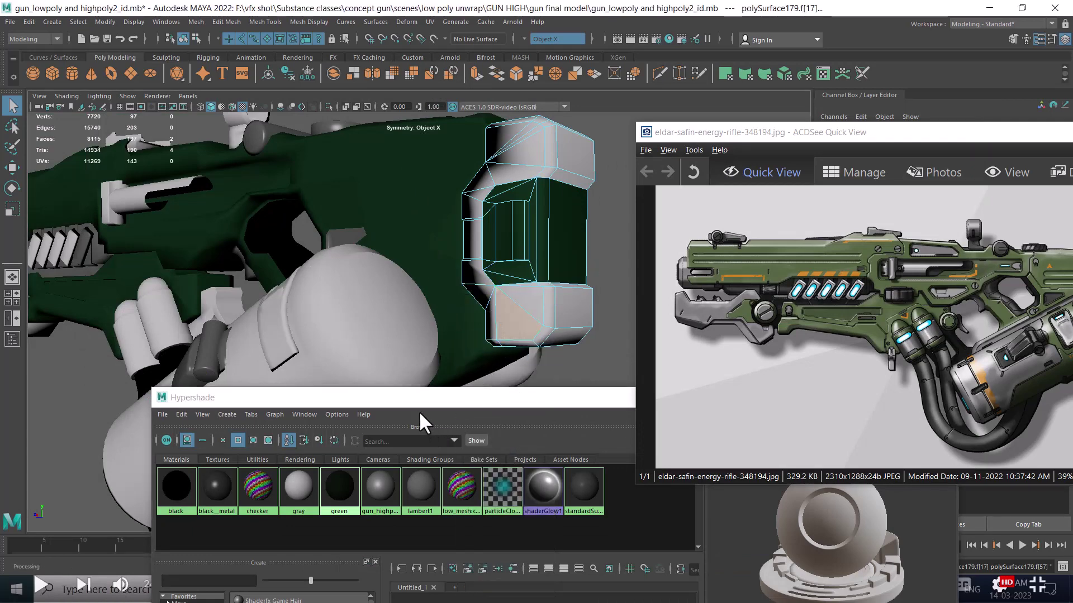
mouse_move(339, 491)
middle_mouse_down()
mouse_move(528, 364)
mouse_move(519, 329)
middle_mouse_up()
scroll(528, 335, "up", 3)
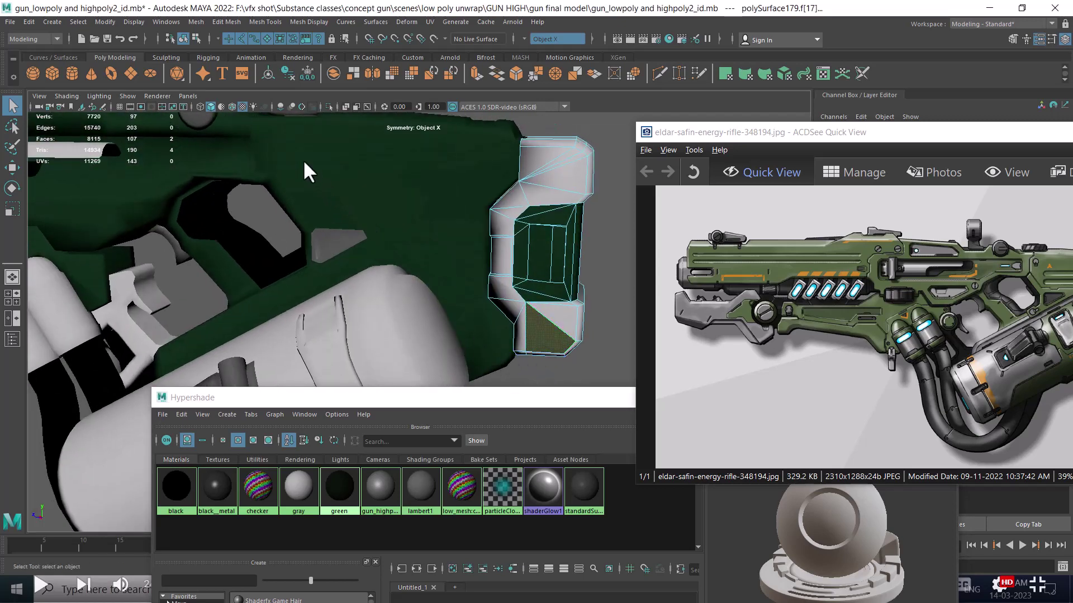
scroll(534, 341, "down", 2)
scroll(534, 341, "down", 1)
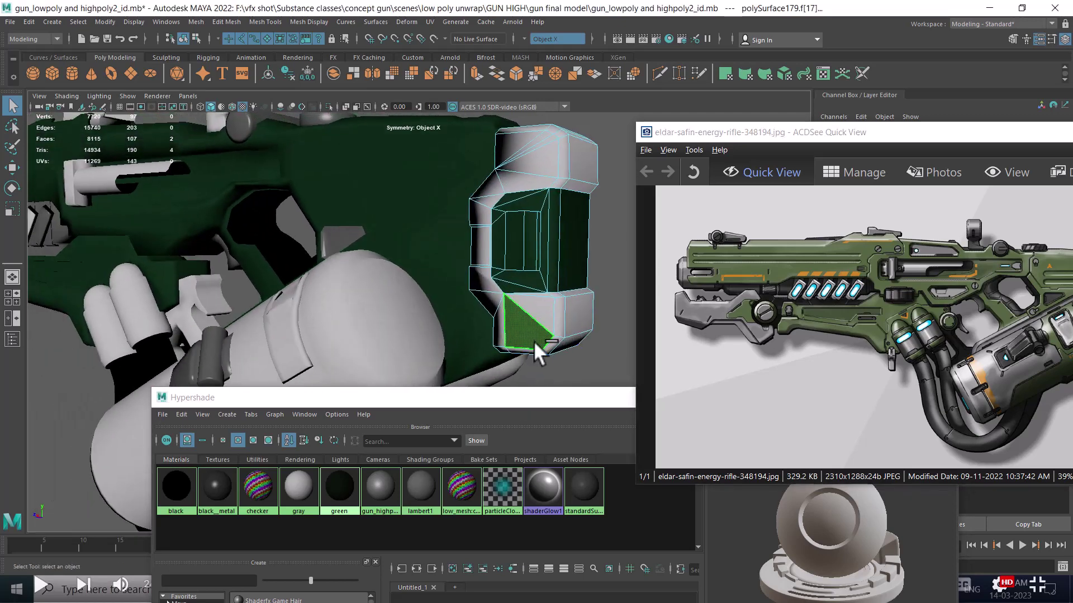
scroll(434, 260, "down", 2)
Step: Rename the green lambert material to green_metal
left_click_drag(528, 404, 472, 222)
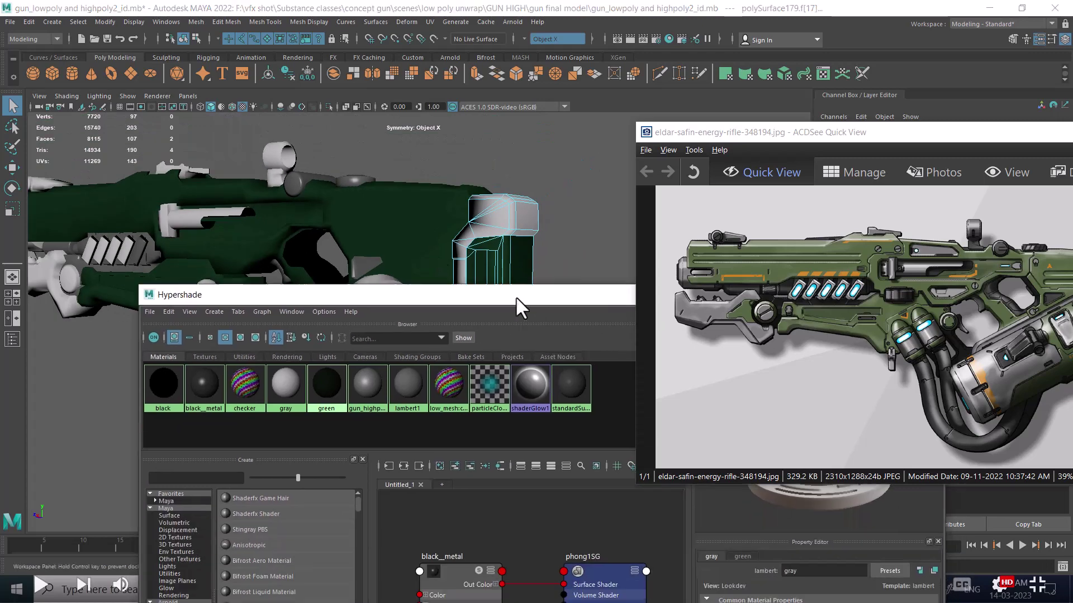
mouse_move(797, 144)
left_mouse_down()
mouse_move(719, 311)
mouse_move(598, 387)
left_mouse_up()
left_click(286, 310)
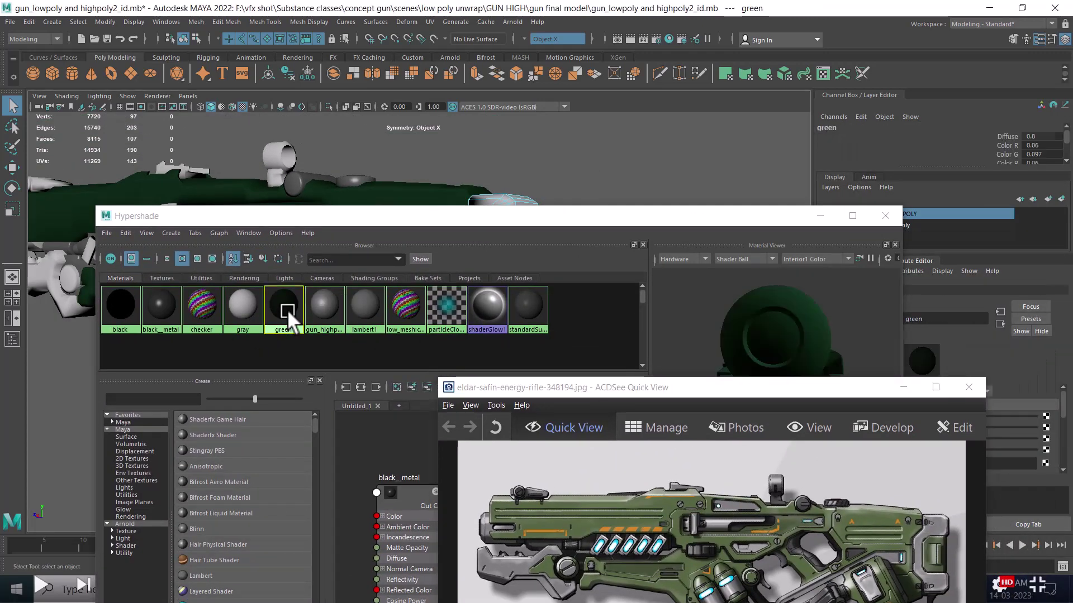
left_click_drag(812, 392, 599, 361)
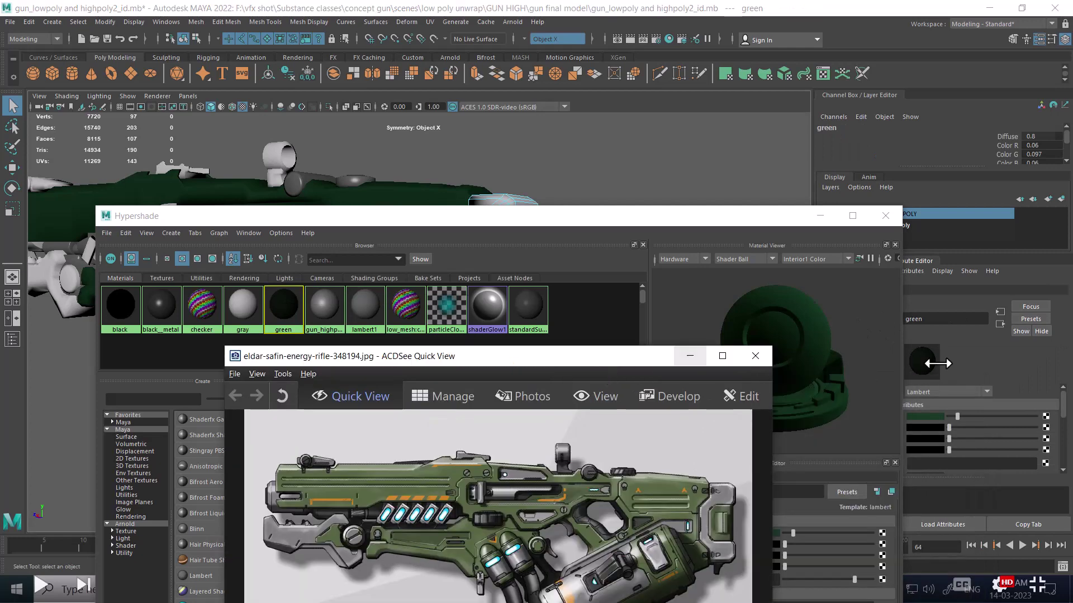
left_click(938, 318)
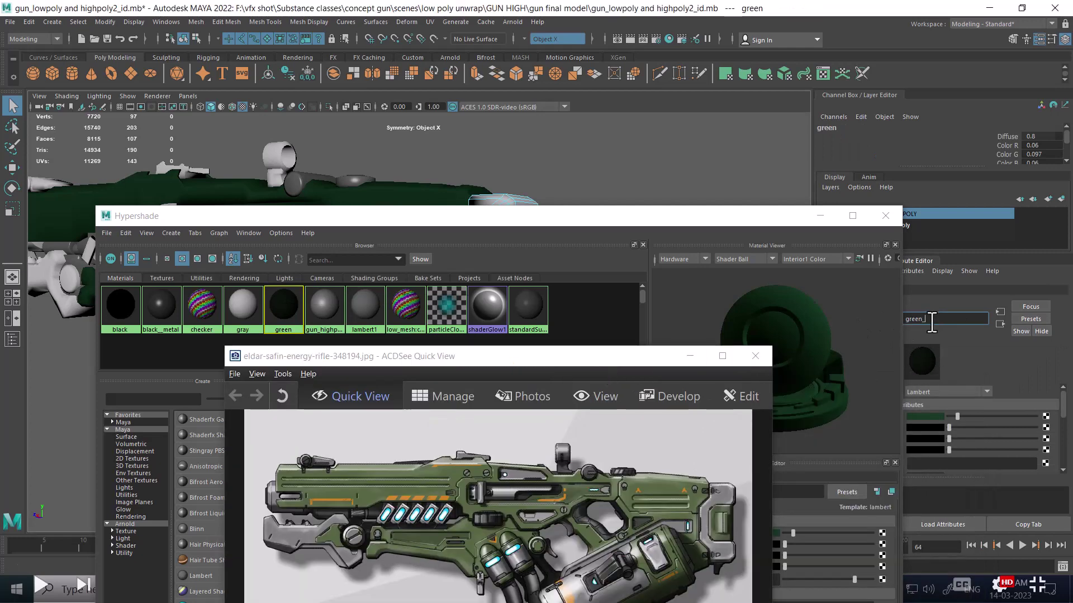
type("metal")
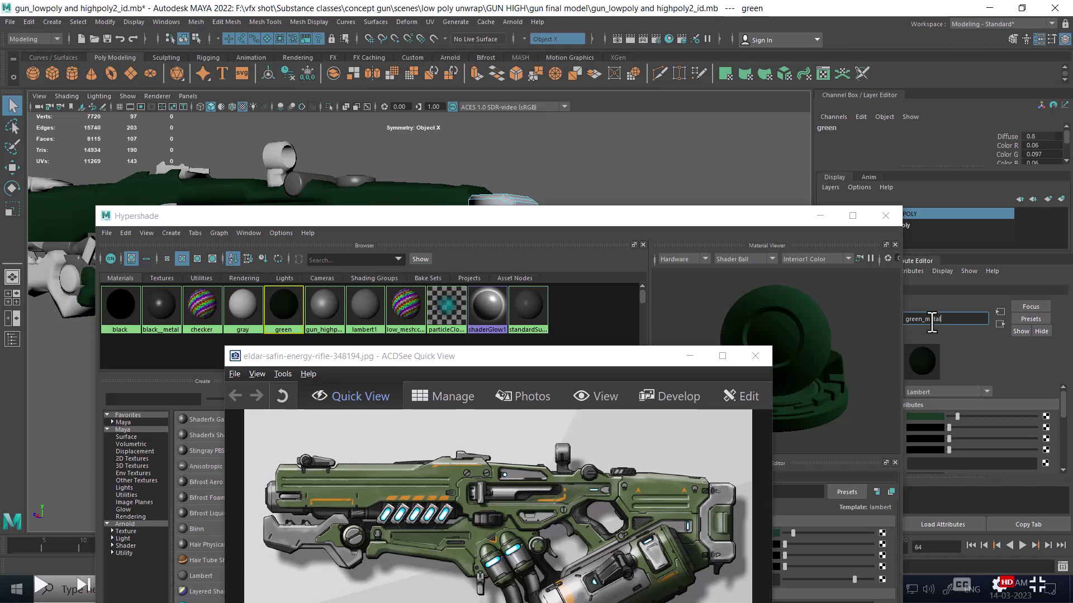
key("Return")
Step: Rearrange the Hypershade and reference windows, pan along the gun, and select the body mesh
mouse_move(625, 224)
left_mouse_down()
mouse_move(548, 349)
mouse_move(547, 315)
left_mouse_up()
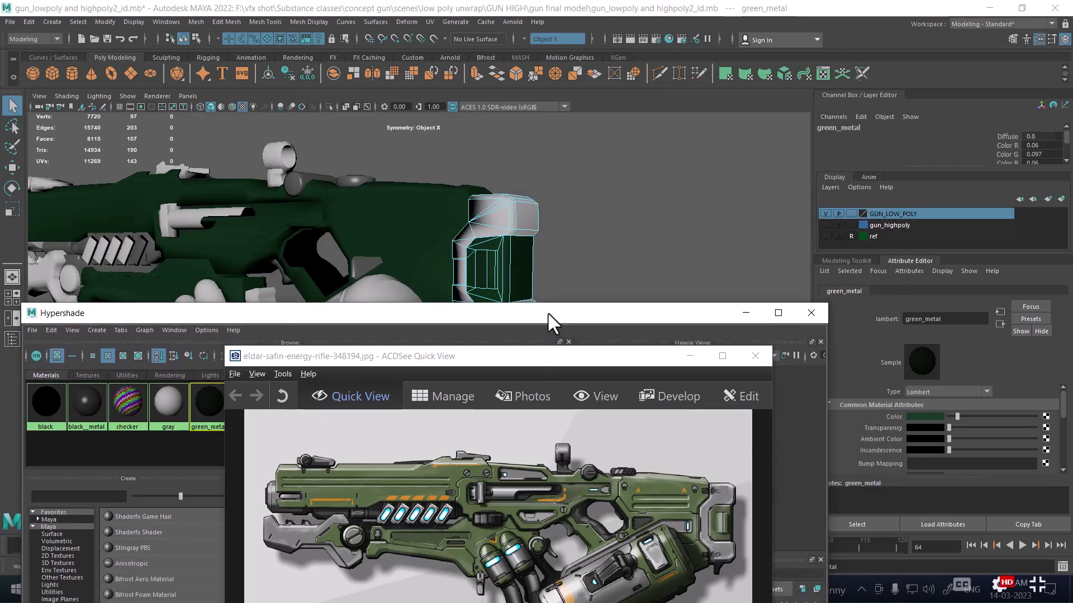
left_click_drag(532, 361, 652, 238)
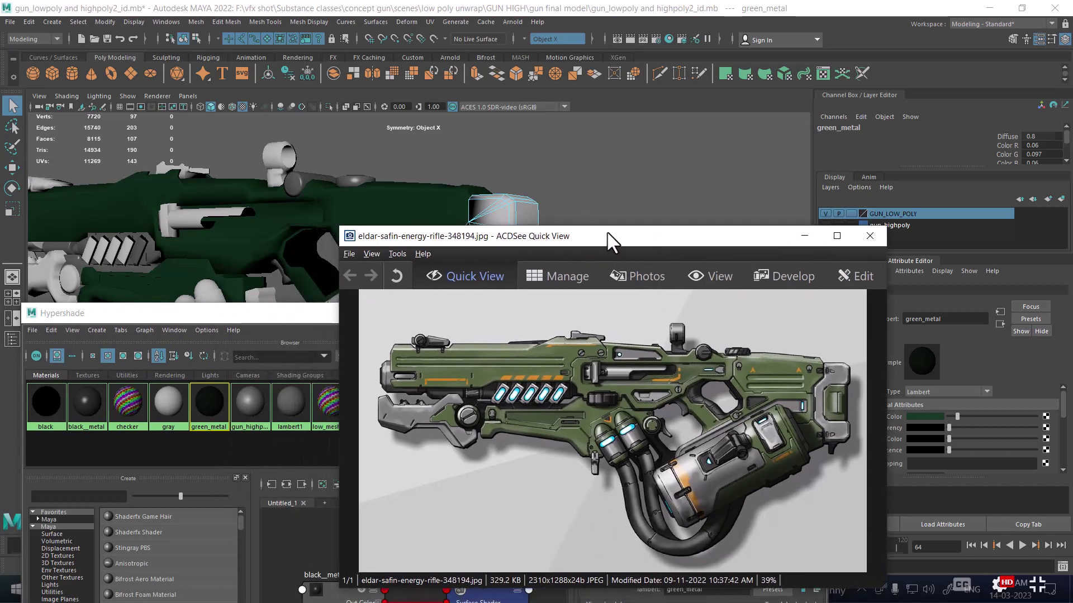
middle_click_drag(408, 179, 455, 172, "alt")
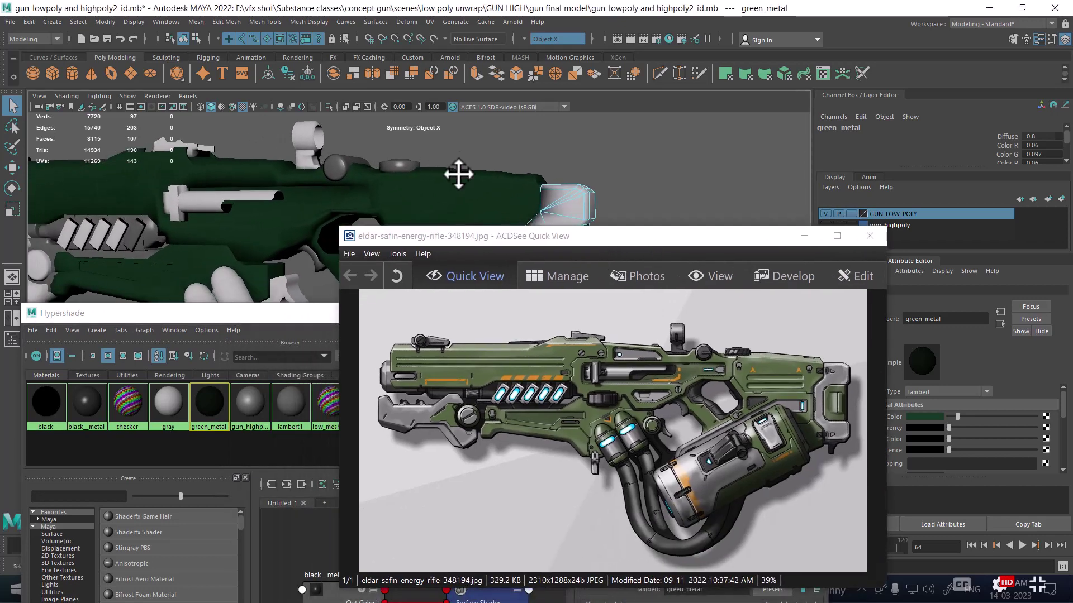
left_click_drag(538, 239, 655, 167)
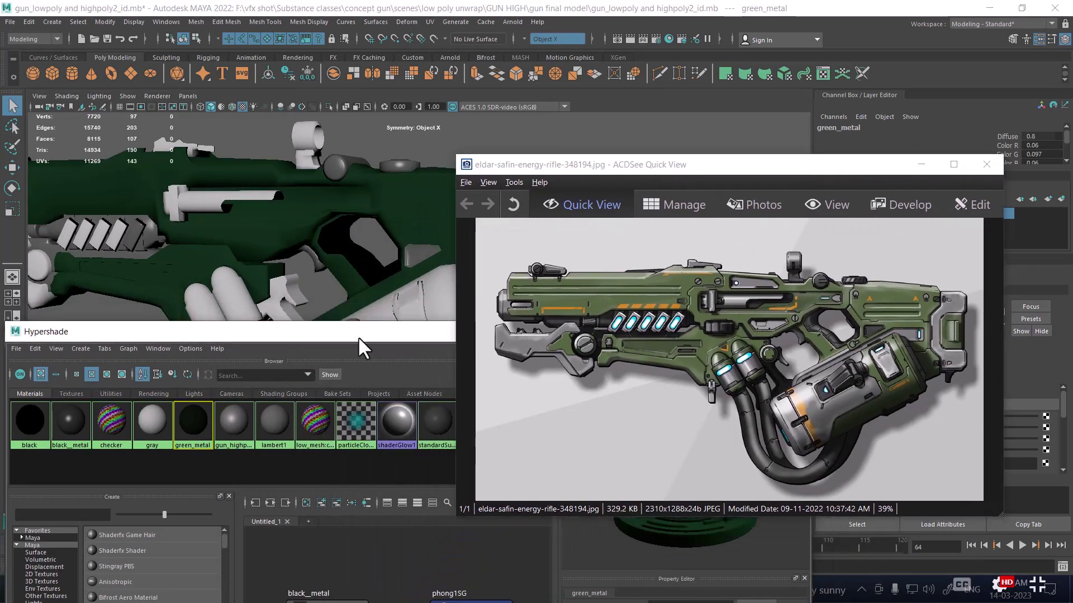
left_click_drag(360, 346, 420, 389)
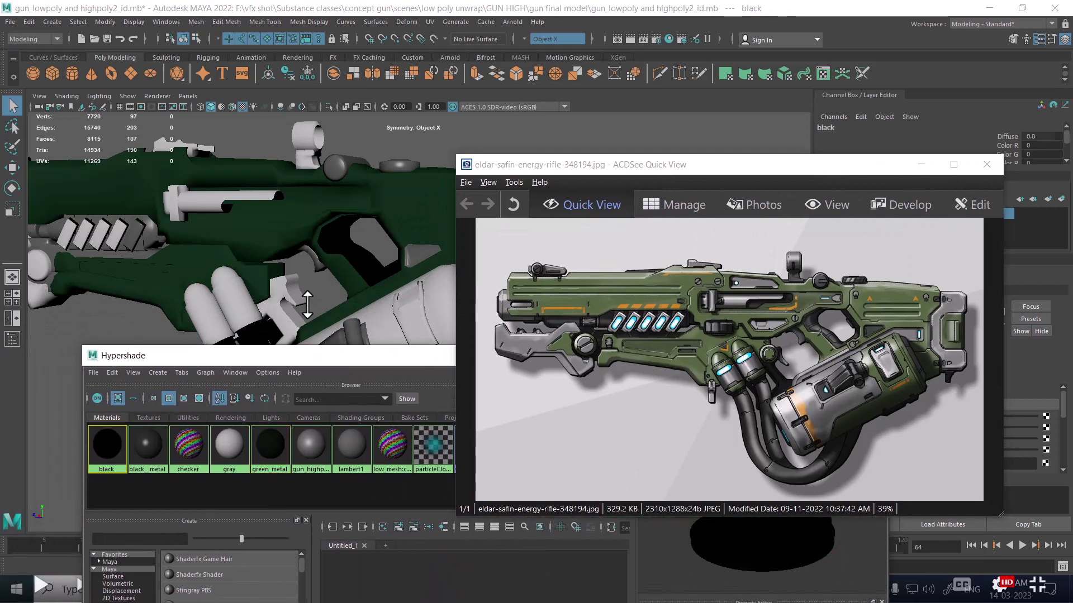
left_click(361, 253)
Step: Give the recessed faces around the trigger hole the black material, then minimize Hypershade
scroll(363, 255, "up", 2)
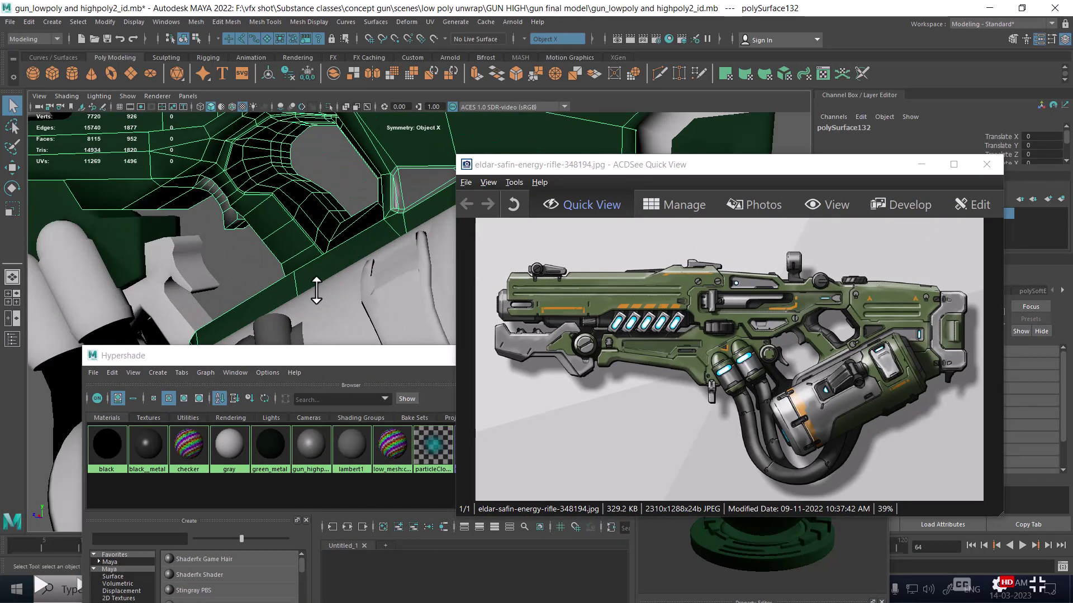
scroll(296, 220, "up", 2)
scroll(366, 272, "up", 2)
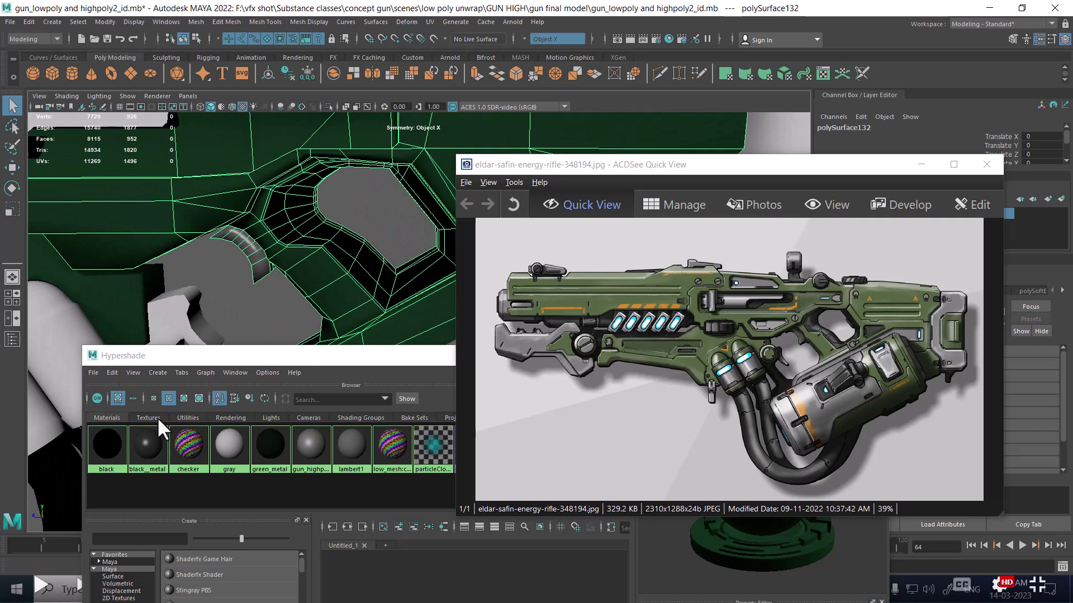
right_click_drag(99, 447, 106, 443)
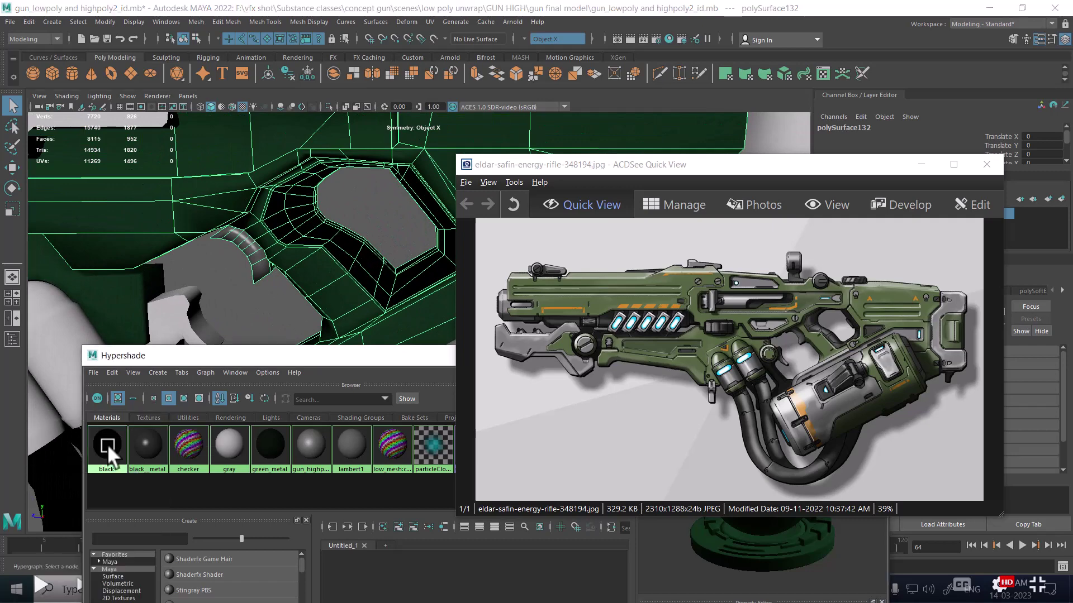
right_click(106, 446)
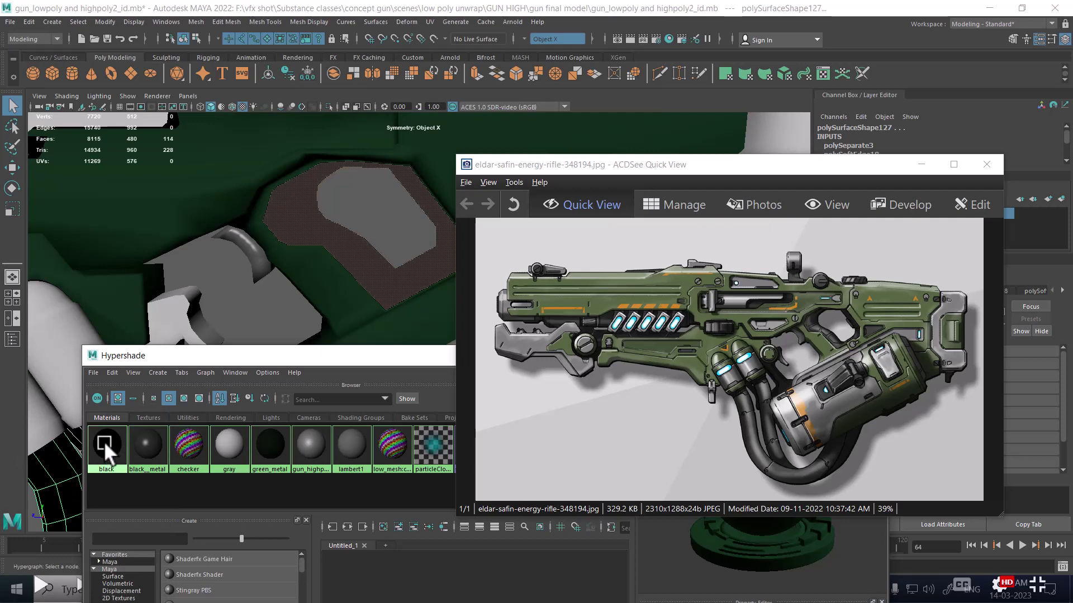
right_click(108, 440)
left_click(108, 441)
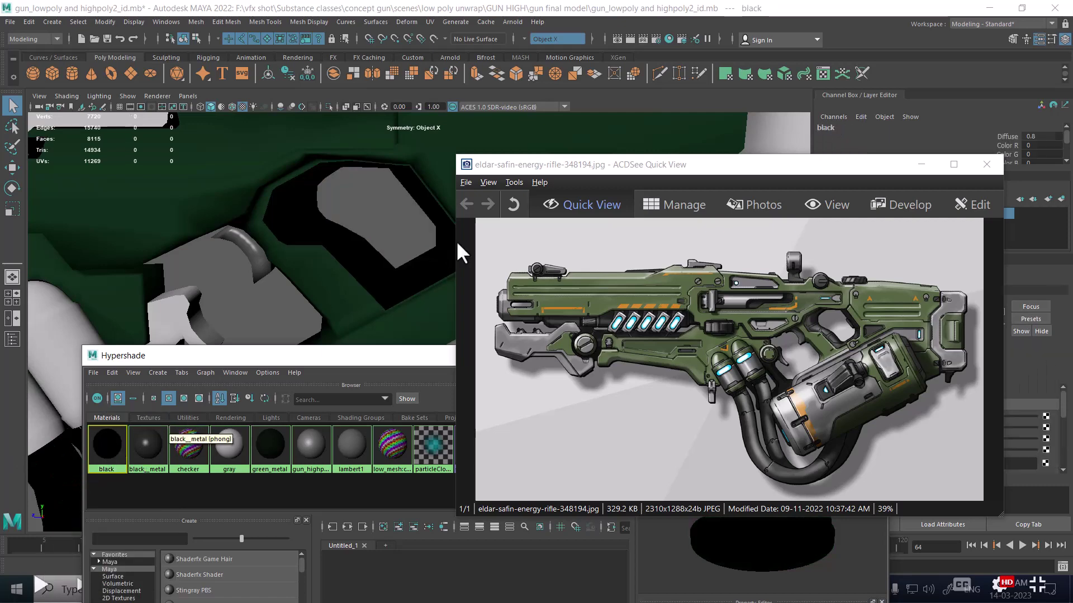
left_click_drag(213, 354, 441, 212)
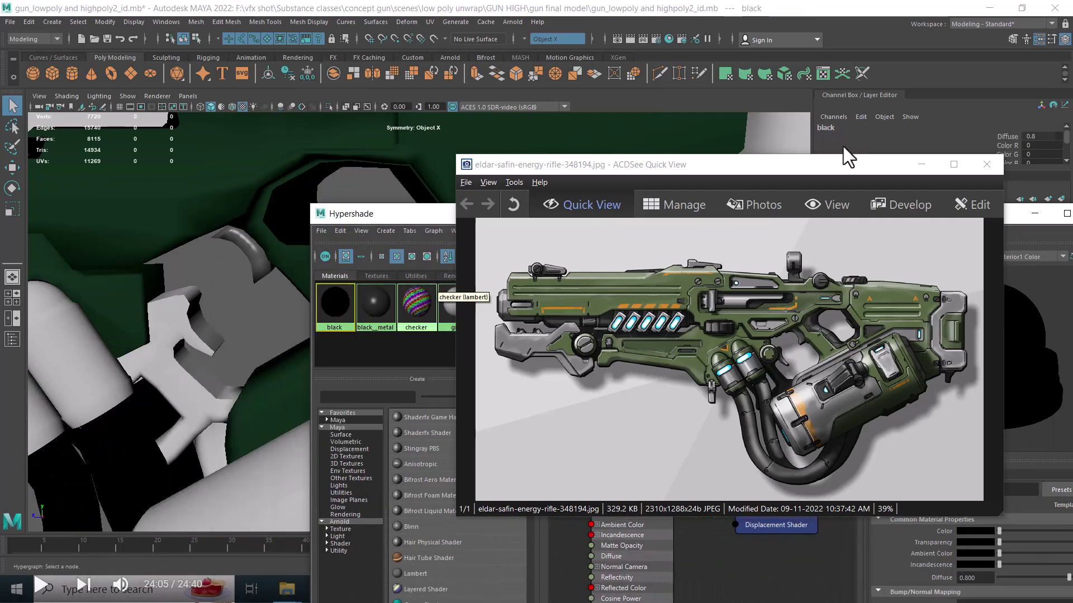
left_click(1035, 213)
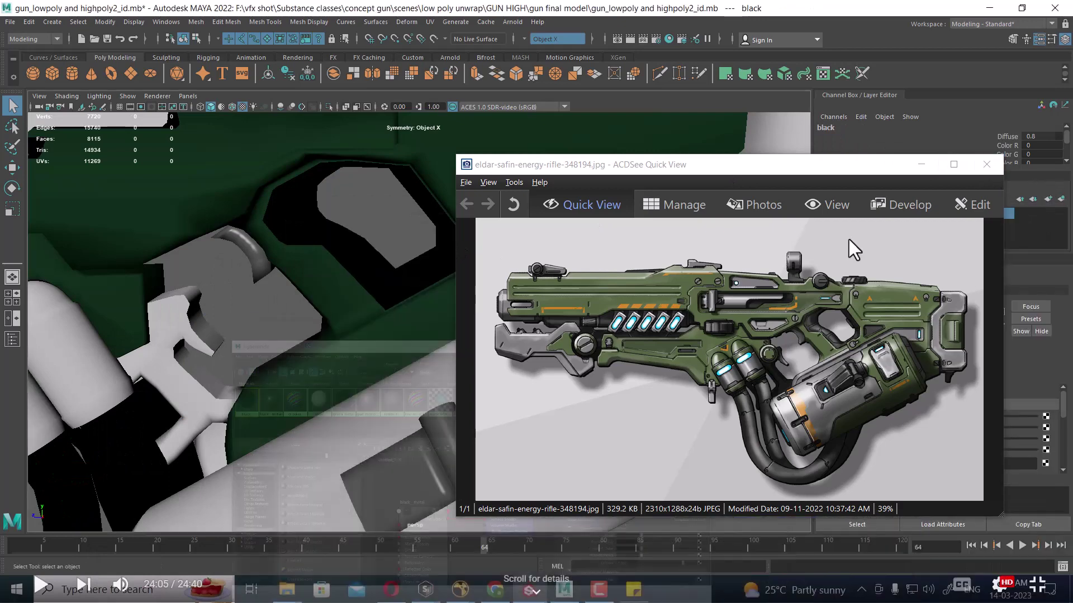
Step: Select the black hose mesh and switch to the Modeling - Expert workspace
left_click(83, 471)
middle_click_drag(96, 455, 306, 350, "alt")
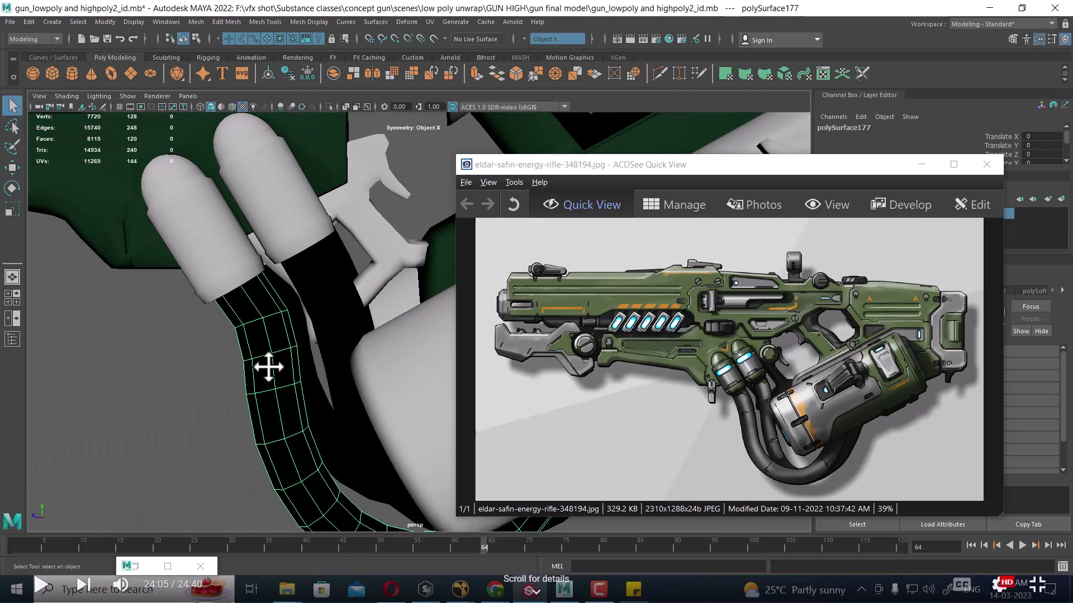
left_click(921, 164)
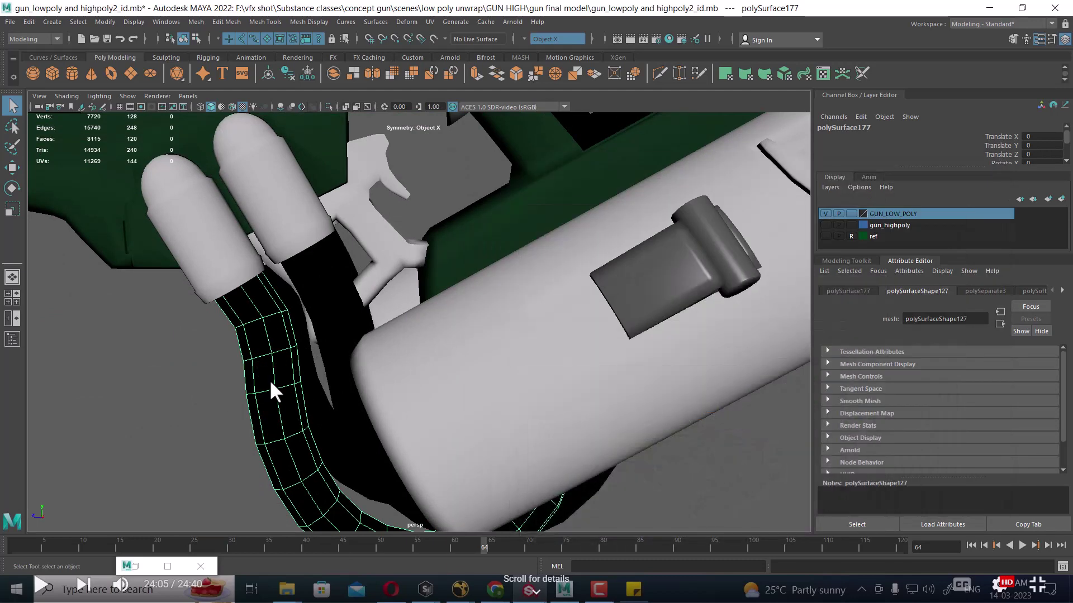
left_click(277, 413)
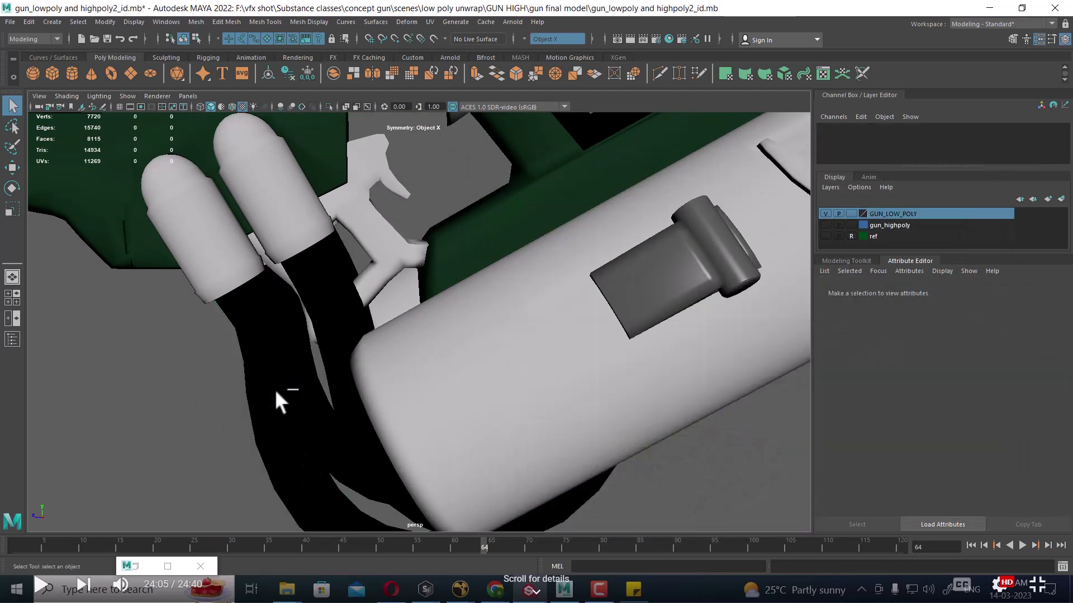
left_click(274, 378)
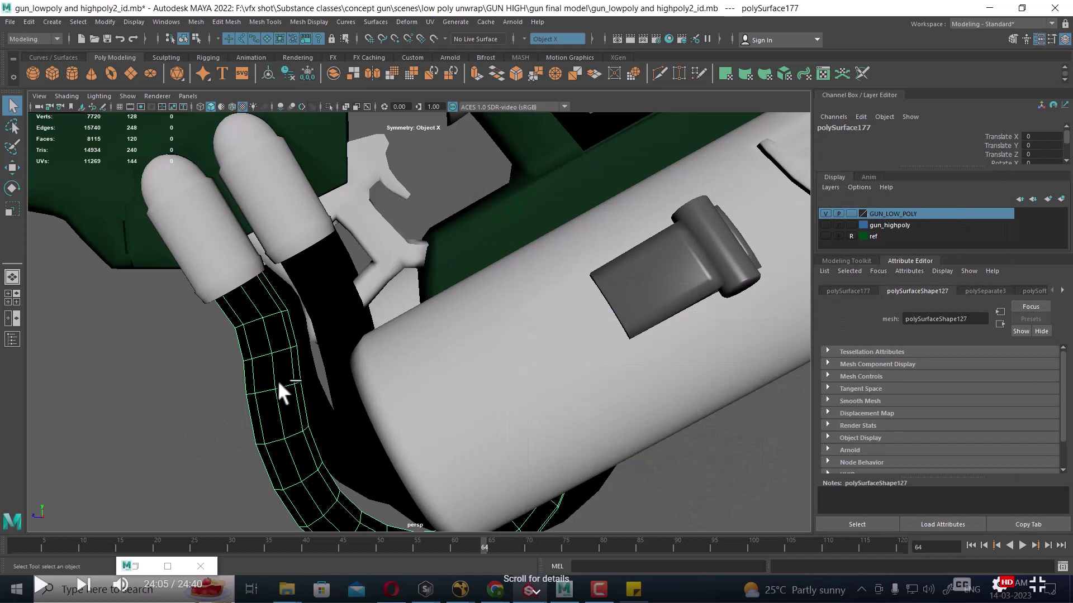
left_click(1064, 41)
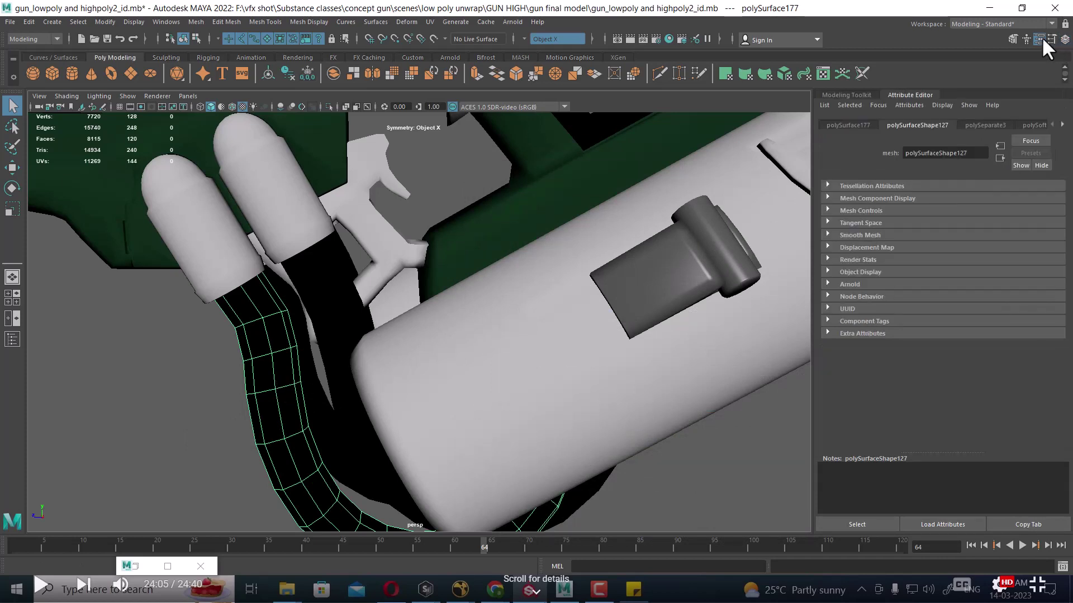
left_click(1009, 24)
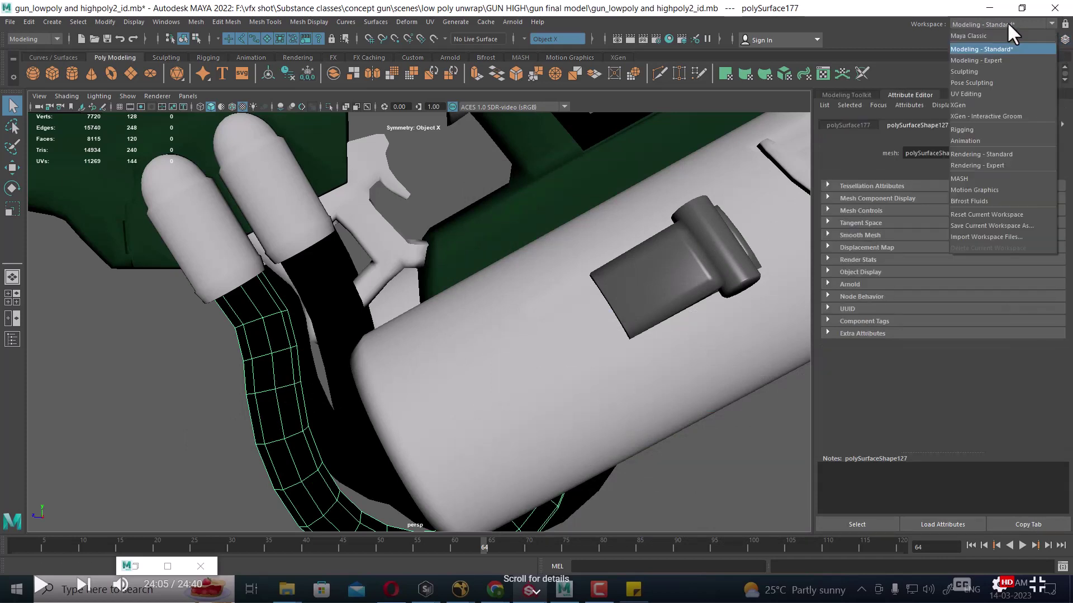
left_click(988, 60)
Step: Delete the hose's construction history and rename its 'black' lambert material to Plastic
key("ctrl+a")
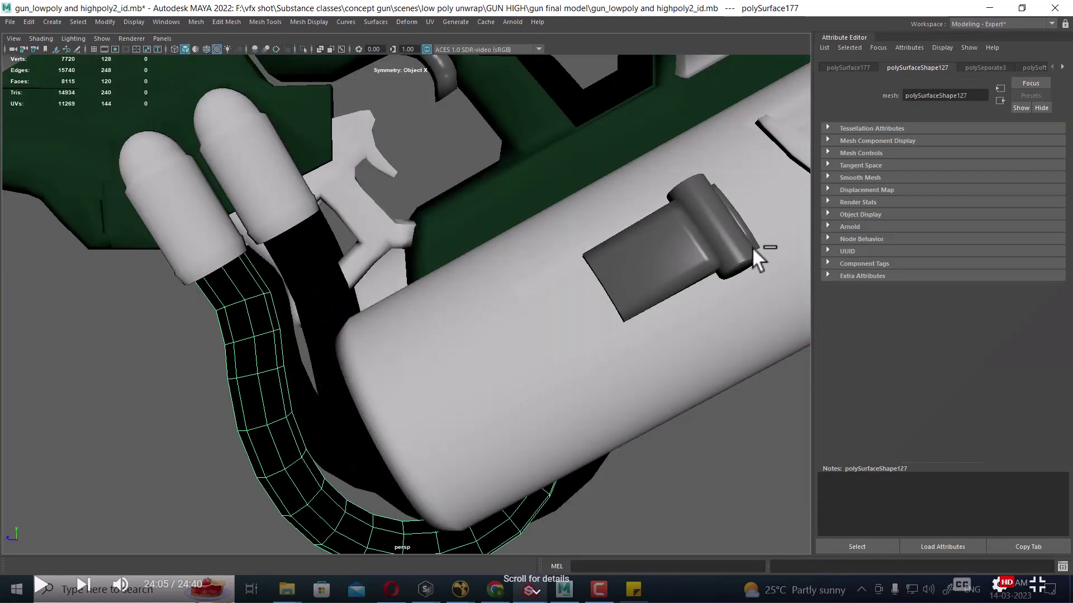
left_click(29, 22)
mouse_move(173, 166)
left_click(212, 163)
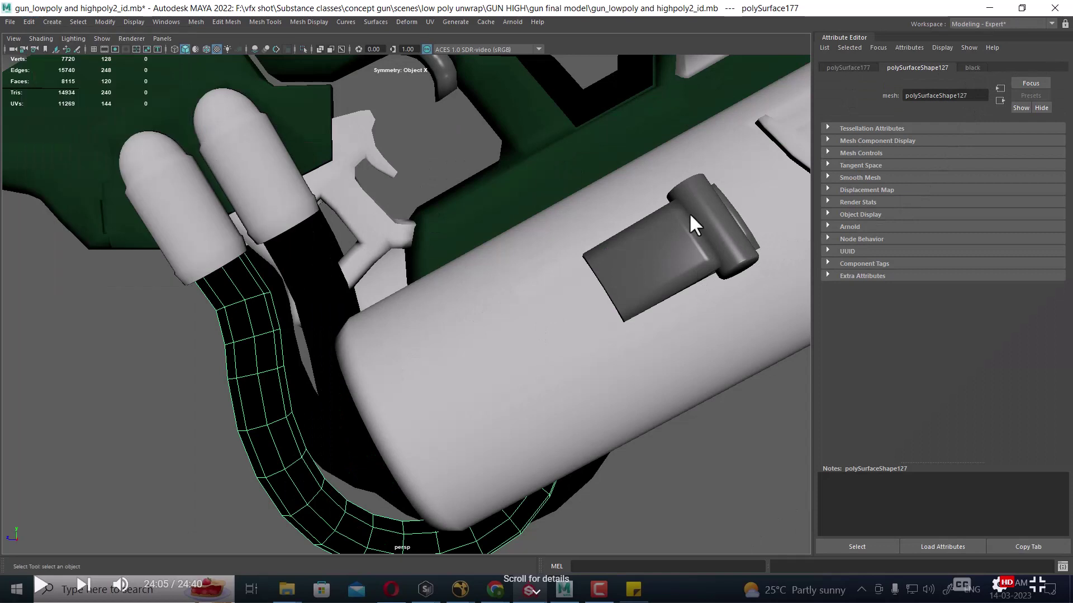
left_click(977, 67)
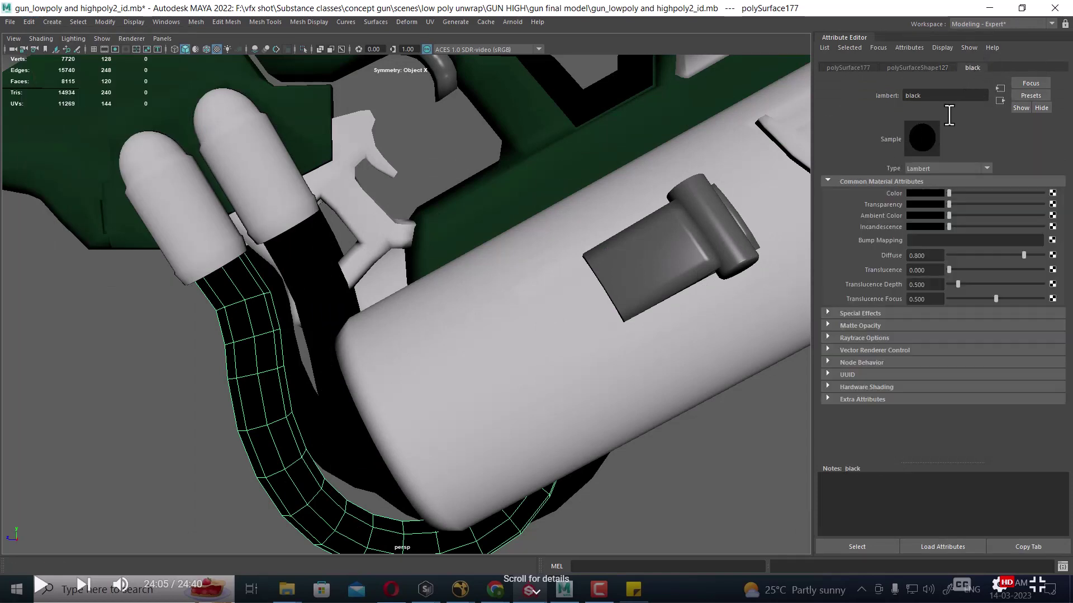
left_click(940, 95)
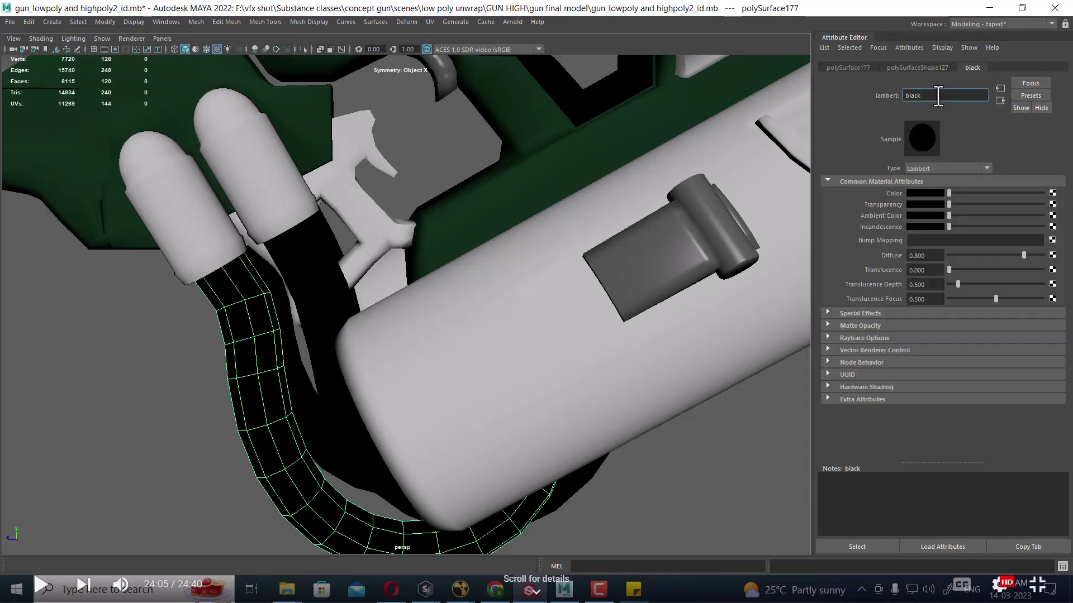
key("BackSpace")
key("BackSpace")
key("Return")
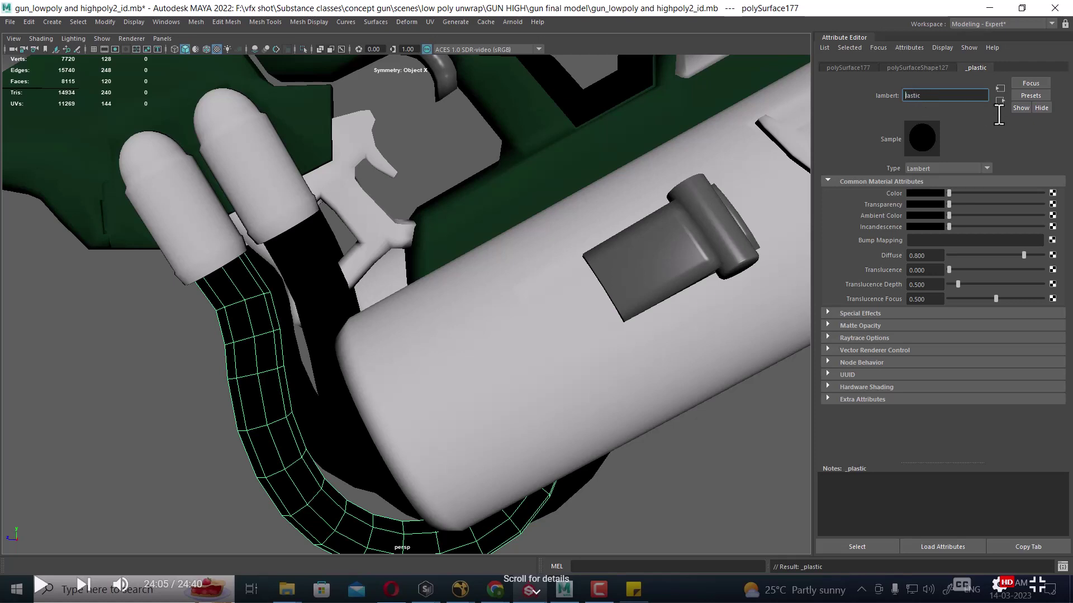
type("P")
left_click(691, 486)
Step: Select the cylindrical canister and return to the Modeling - Standard workspace
scroll(686, 484, "down", 5)
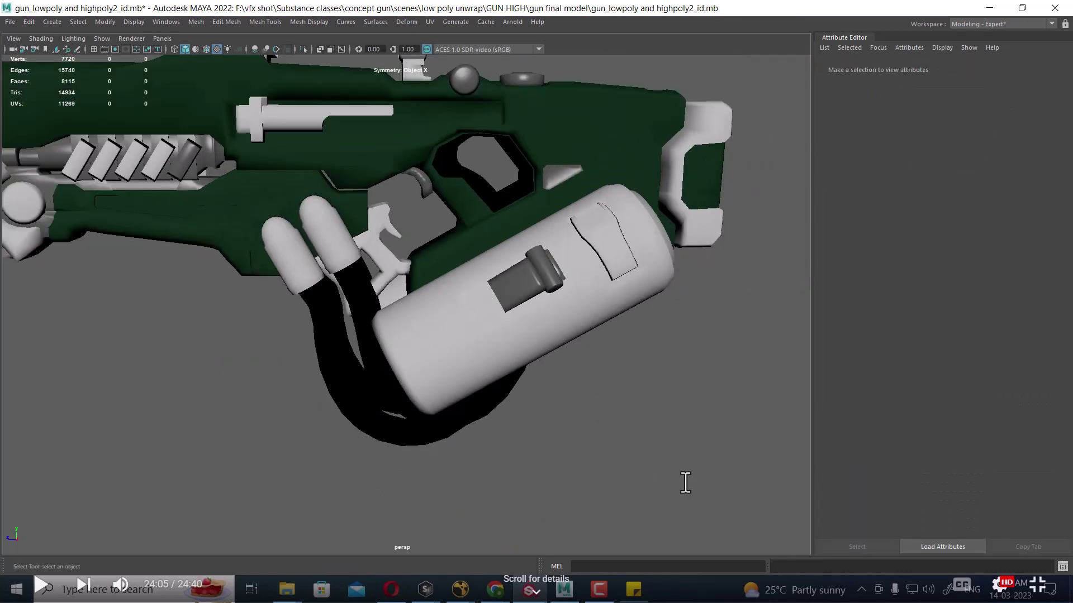
mouse_move(397, 454)
left_mouse_down("alt")
mouse_move(371, 443)
mouse_move(419, 347)
left_mouse_up("alt")
left_click(419, 347)
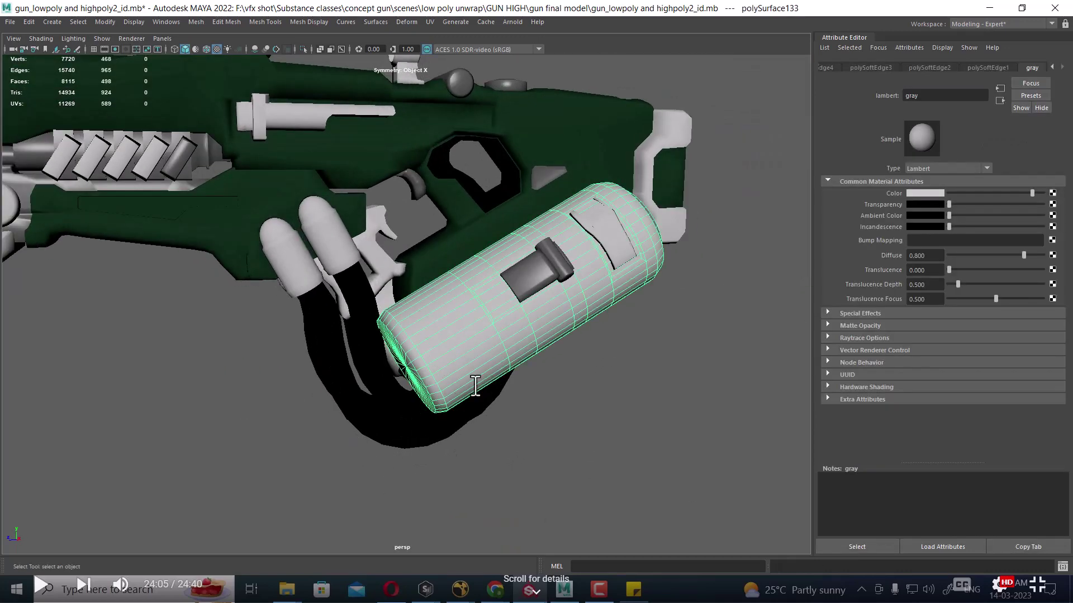
left_click_drag(471, 383, 543, 370, "alt")
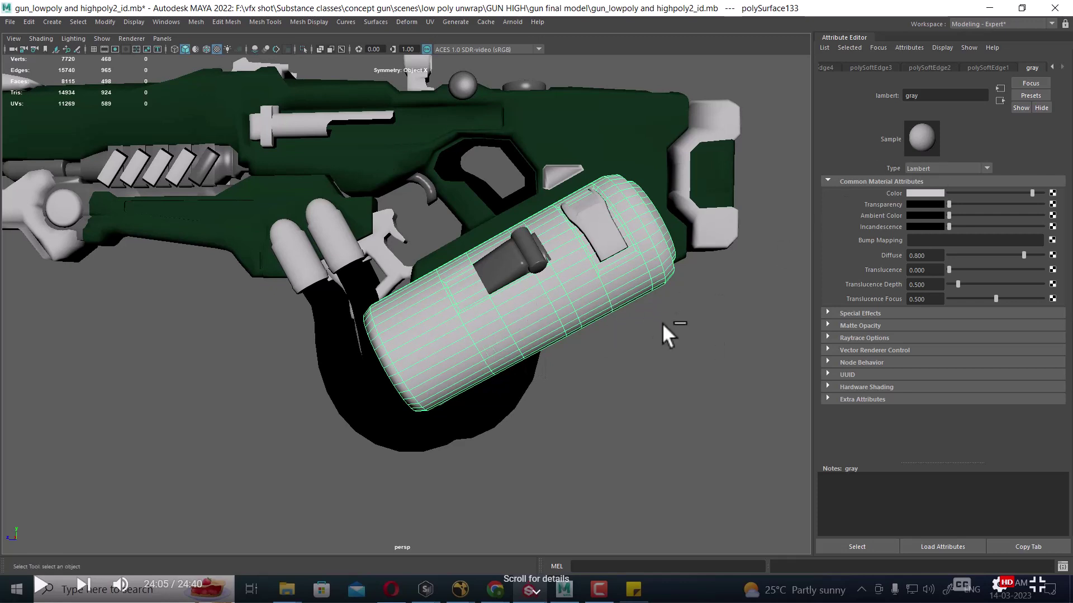
key("ctrl+a")
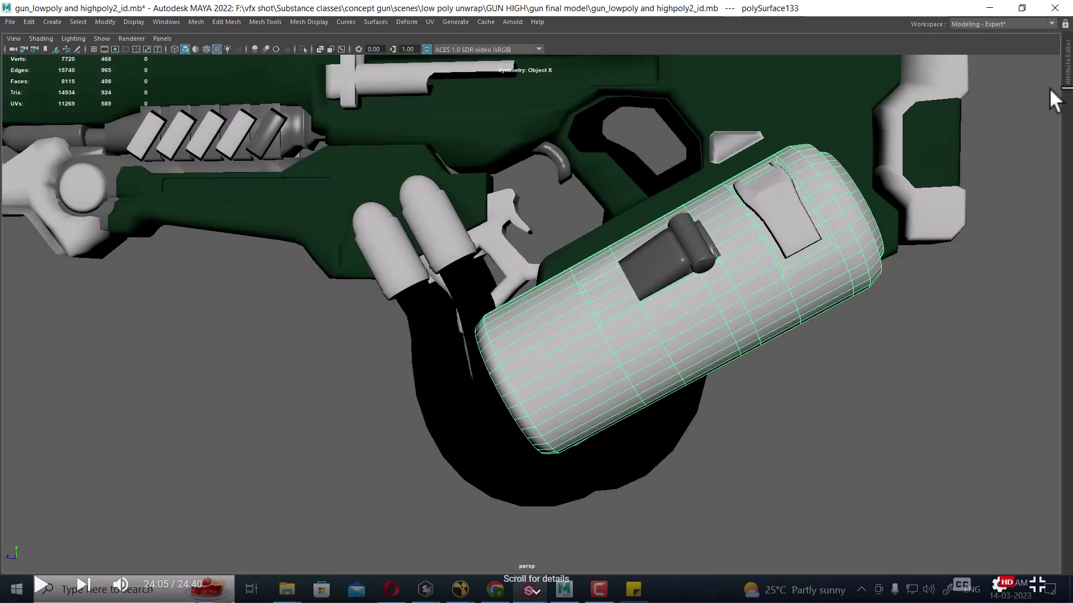
left_click(1021, 24)
left_click(1015, 49)
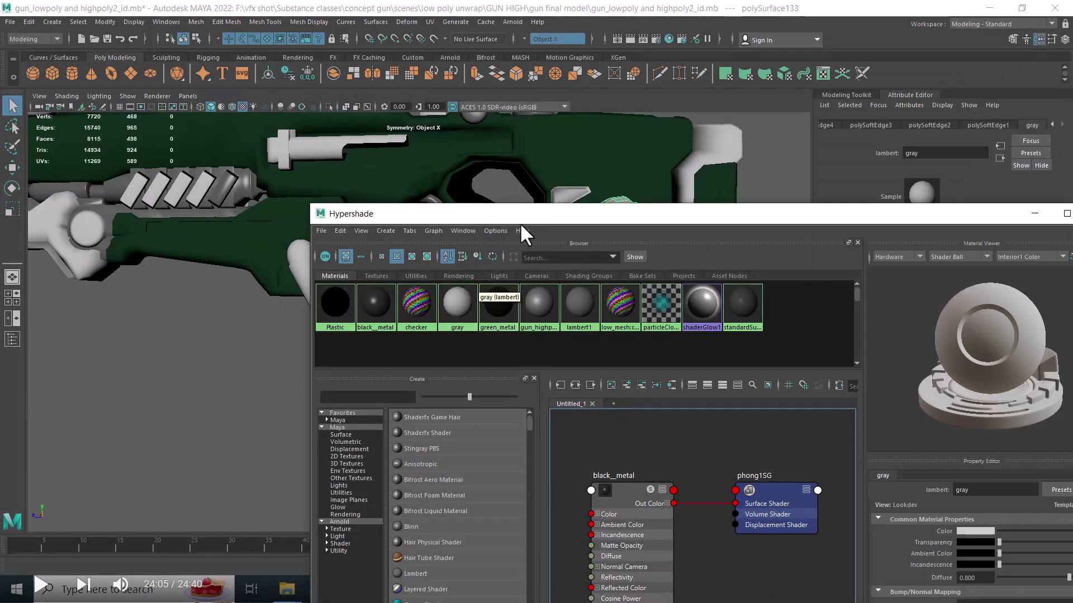
Step: Move the Hypershade aside and show the Maya > Surface material list in its Create panel
left_click_drag(520, 215, 743, 155)
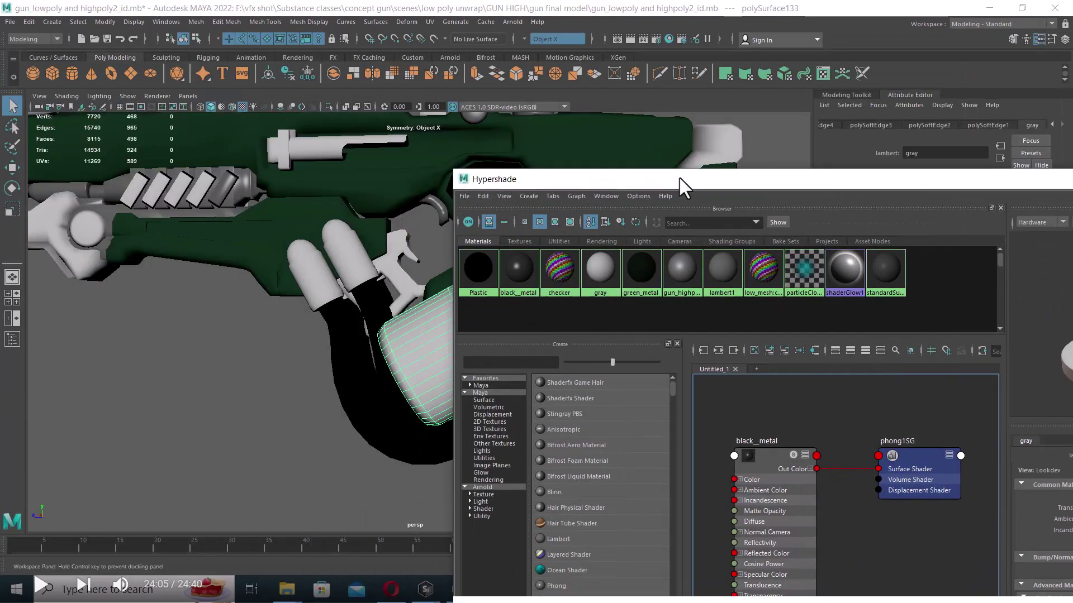
left_click(564, 368)
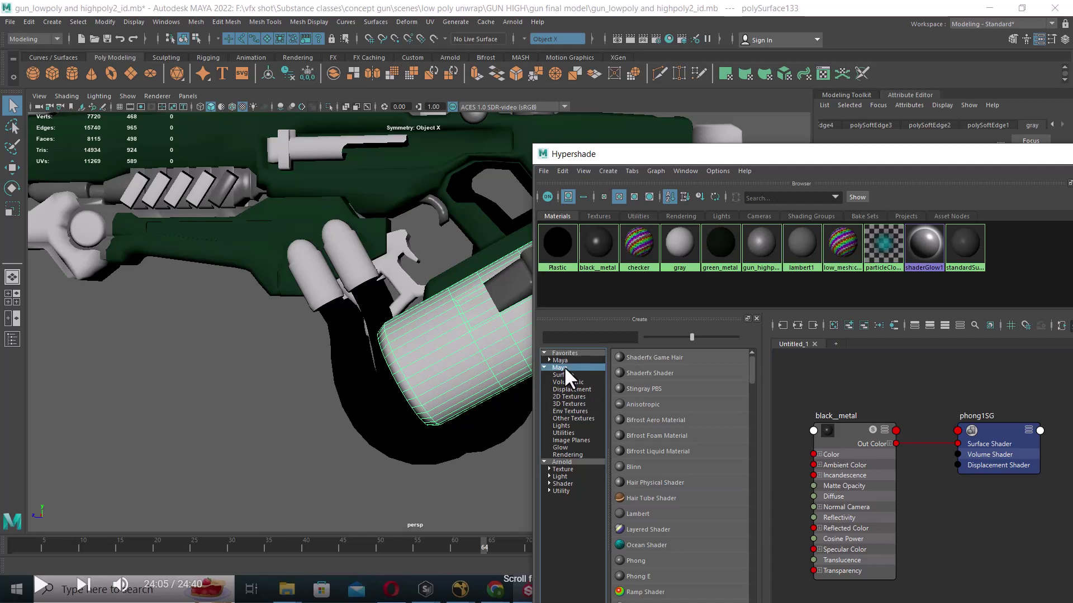
left_click(566, 376)
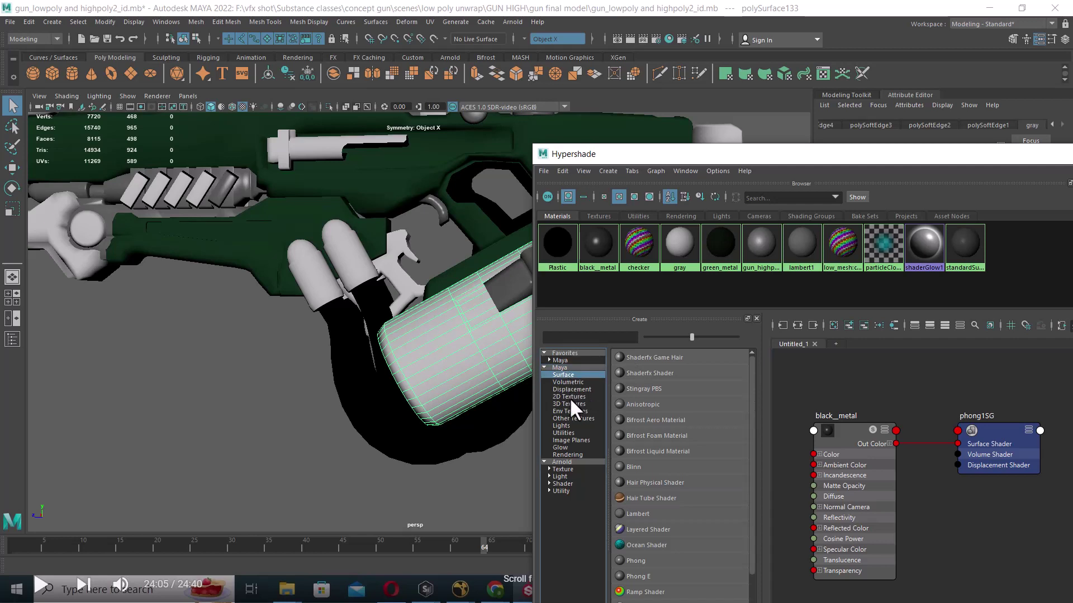
left_click(568, 397)
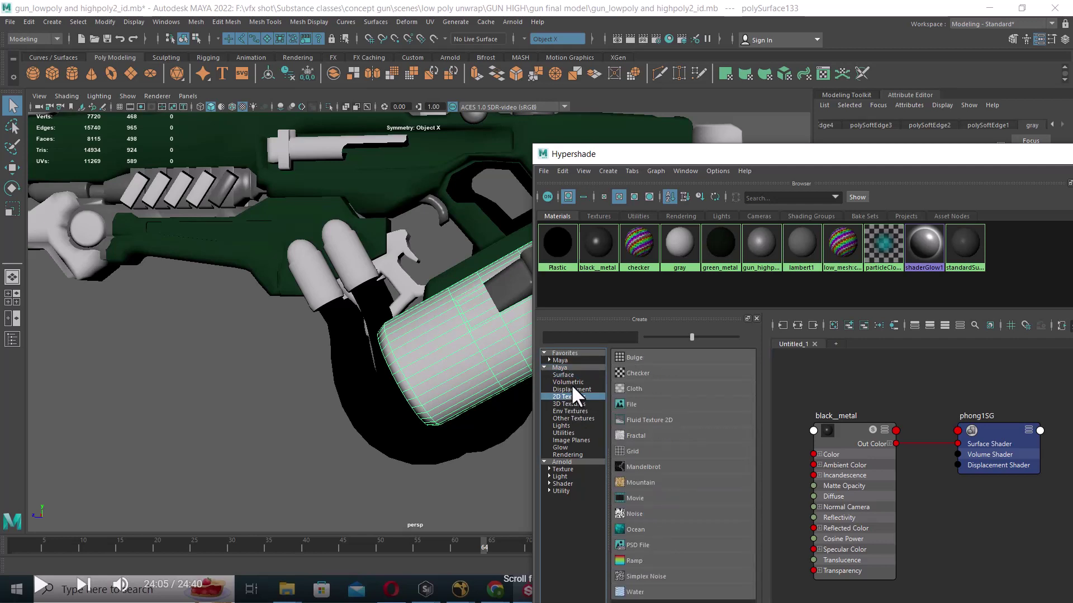
left_click(563, 376)
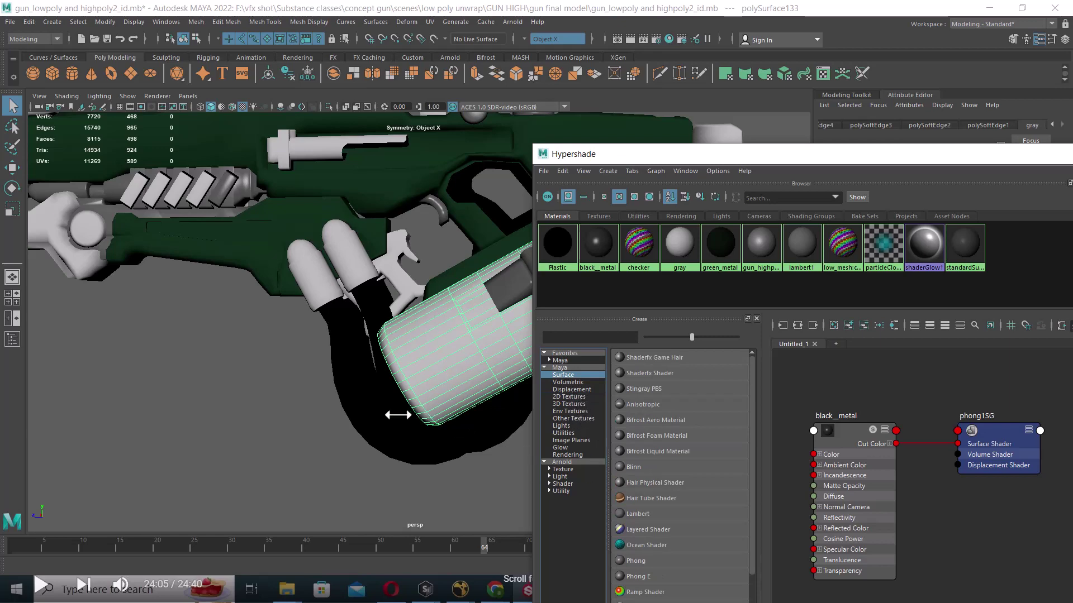
middle_click_drag(397, 414, 363, 396, "alt")
left_click_drag(364, 395, 360, 350, "alt")
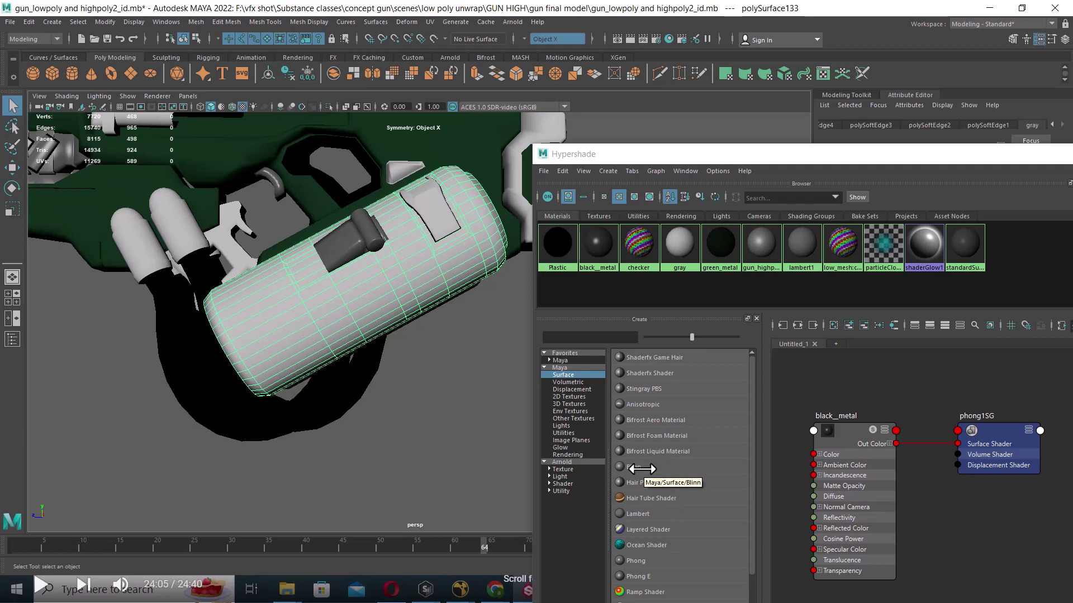
Step: Create a blinn1 material and assign it to the cylindrical canister
left_click(642, 467)
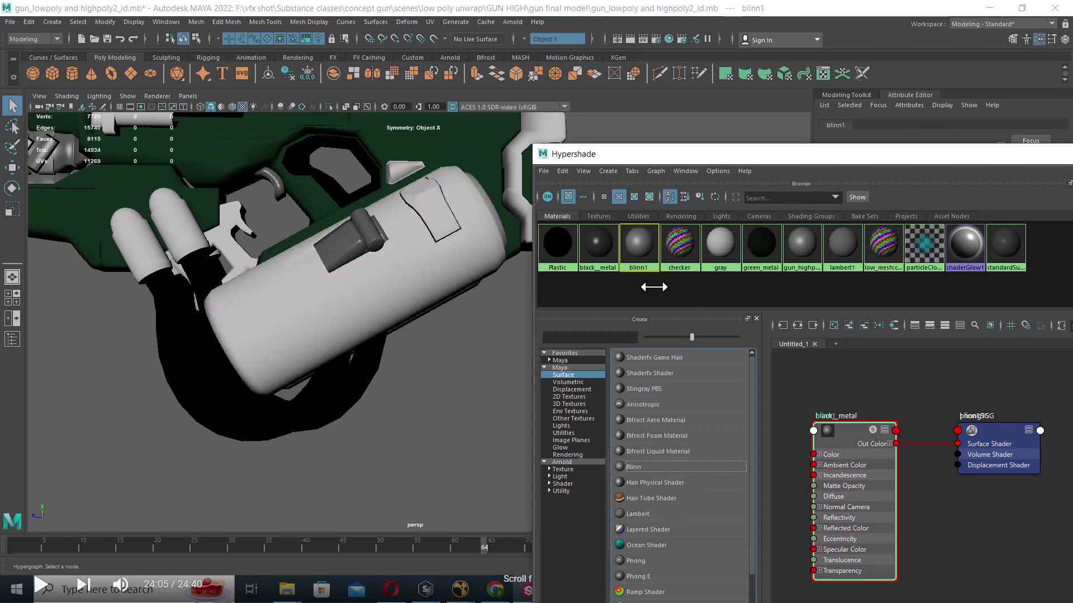
left_click(435, 277)
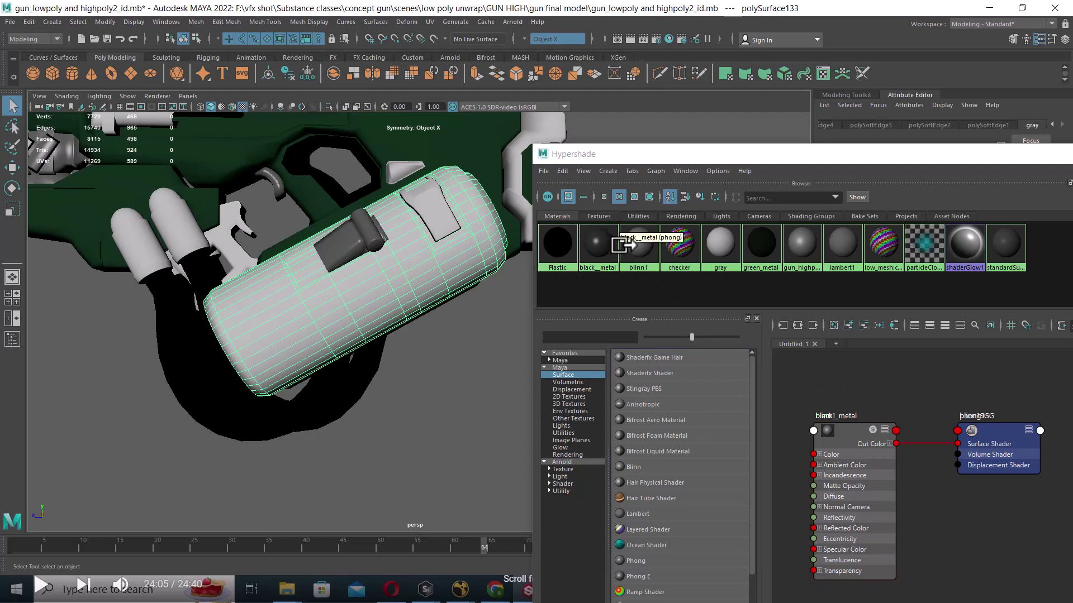
middle_click_drag(641, 254, 413, 283)
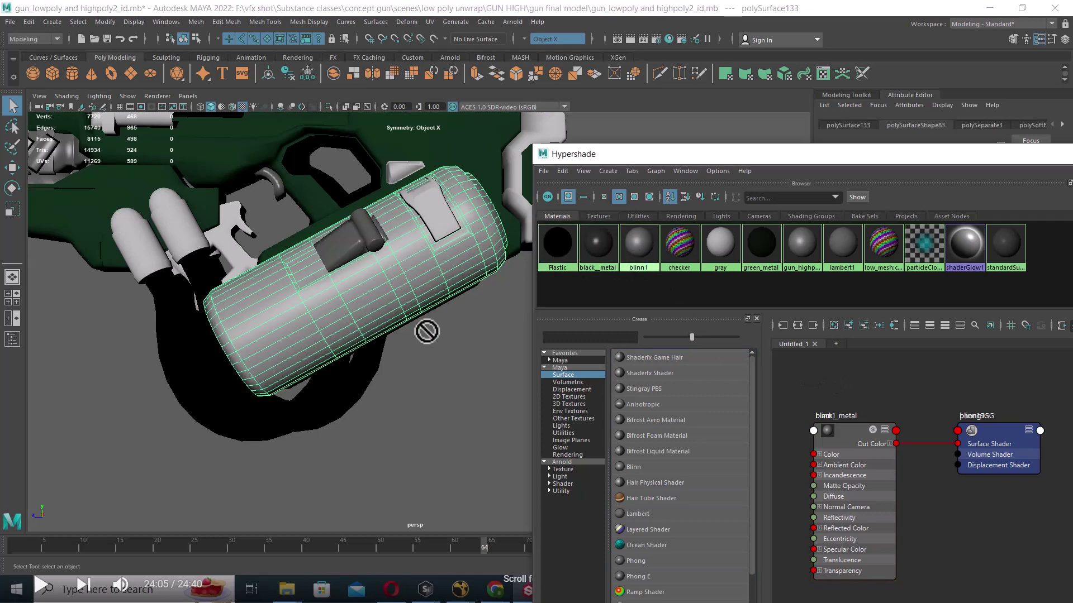
left_click_drag(855, 154, 850, 313)
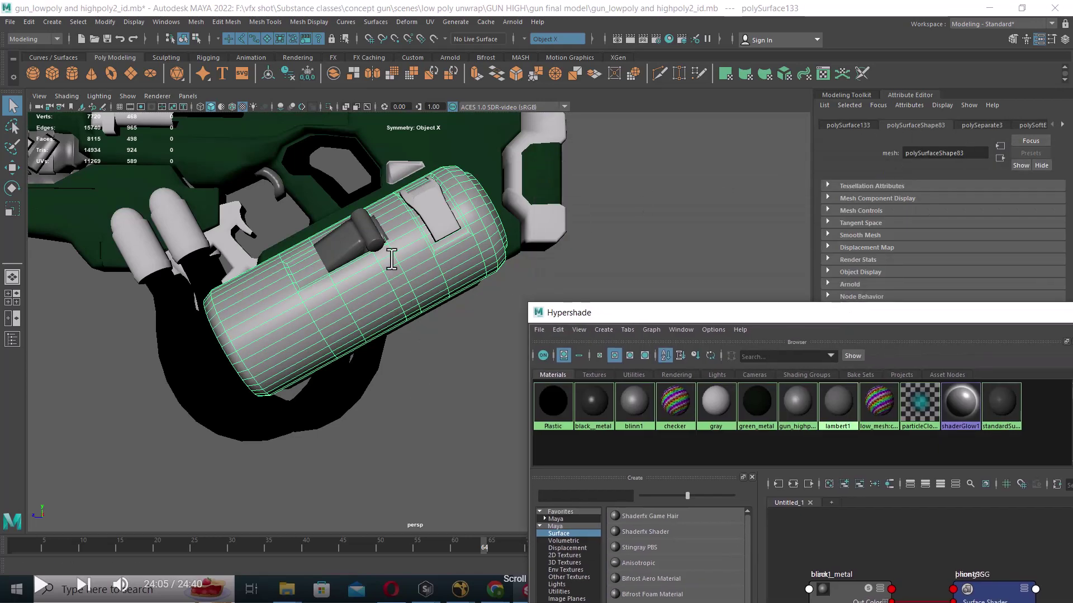
left_click(455, 417)
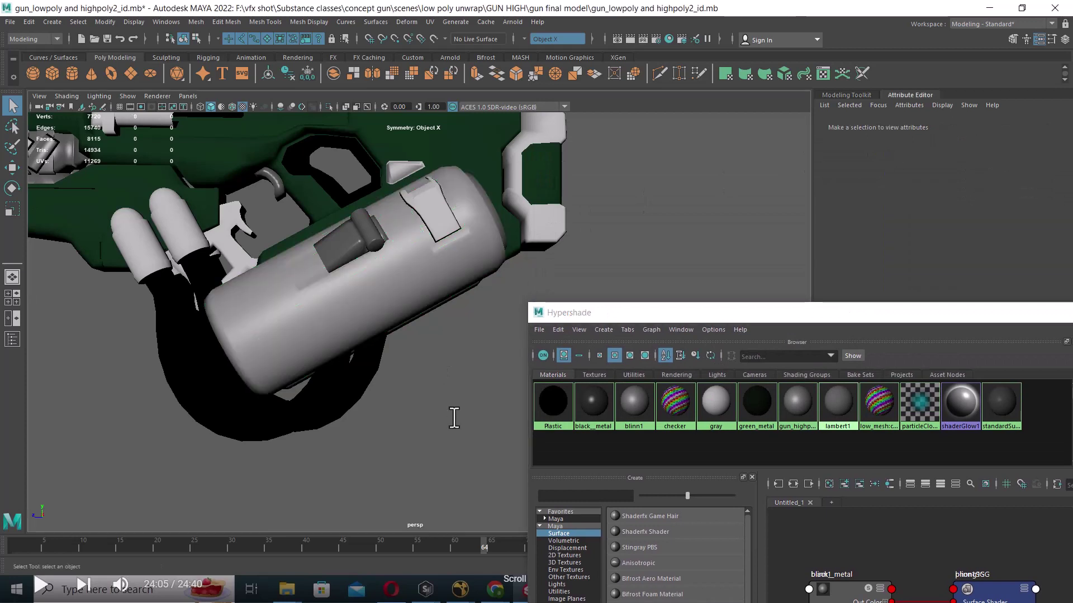
left_click(634, 405)
mouse_move(634, 405)
middle_mouse_down()
mouse_move(690, 394)
mouse_move(953, 154)
middle_mouse_up()
left_click(442, 369)
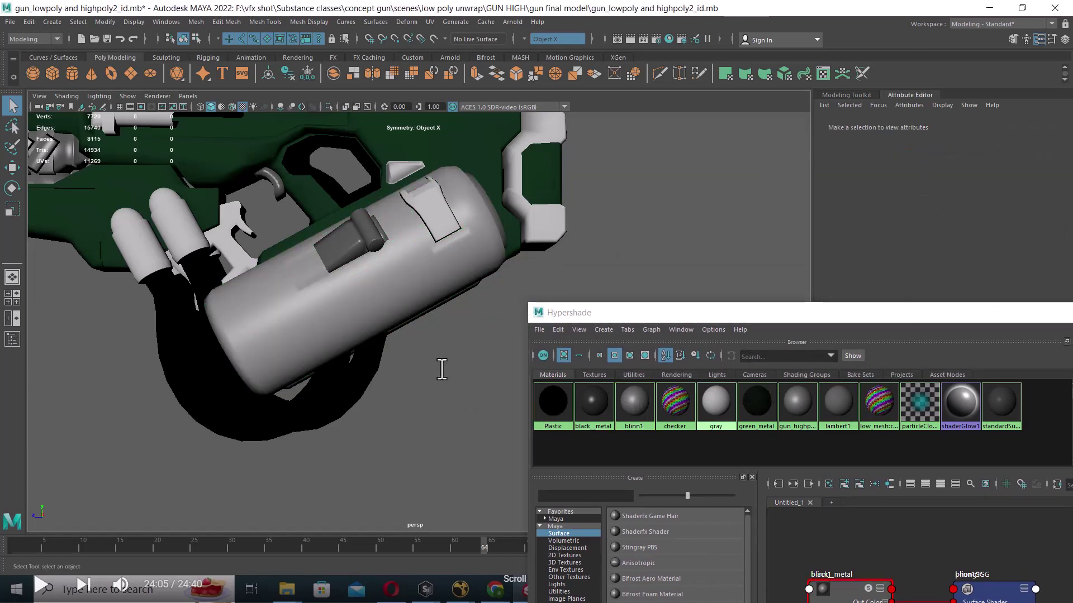
Step: Undo the stray edits, reposition the Hypershade, and bring up the ACDSee rifle reference
key("ctrl+z")
key("ctrl+z")
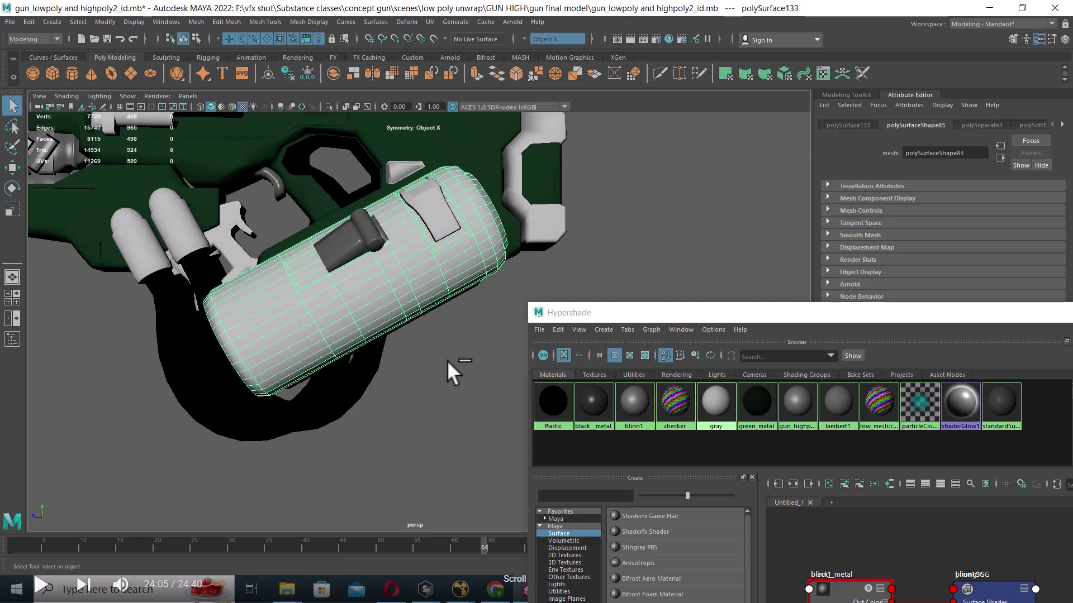
left_click(447, 361)
key("ctrl+z")
left_click_drag(754, 317, 863, 190)
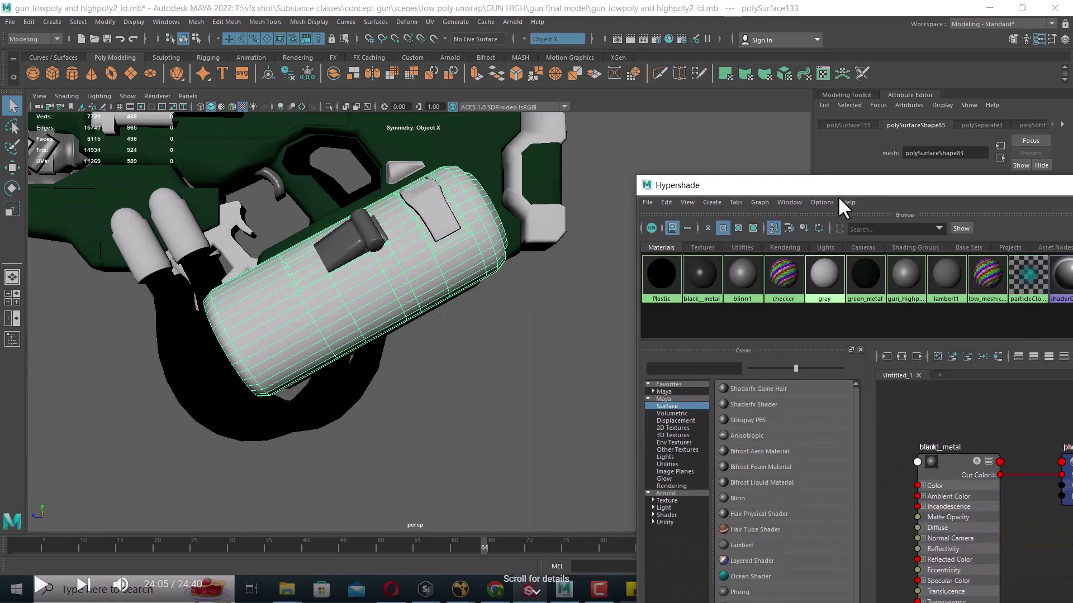
scroll(468, 454, "down", 5)
middle_click_drag(458, 444, 463, 440, "alt")
scroll(407, 443, "up", 5)
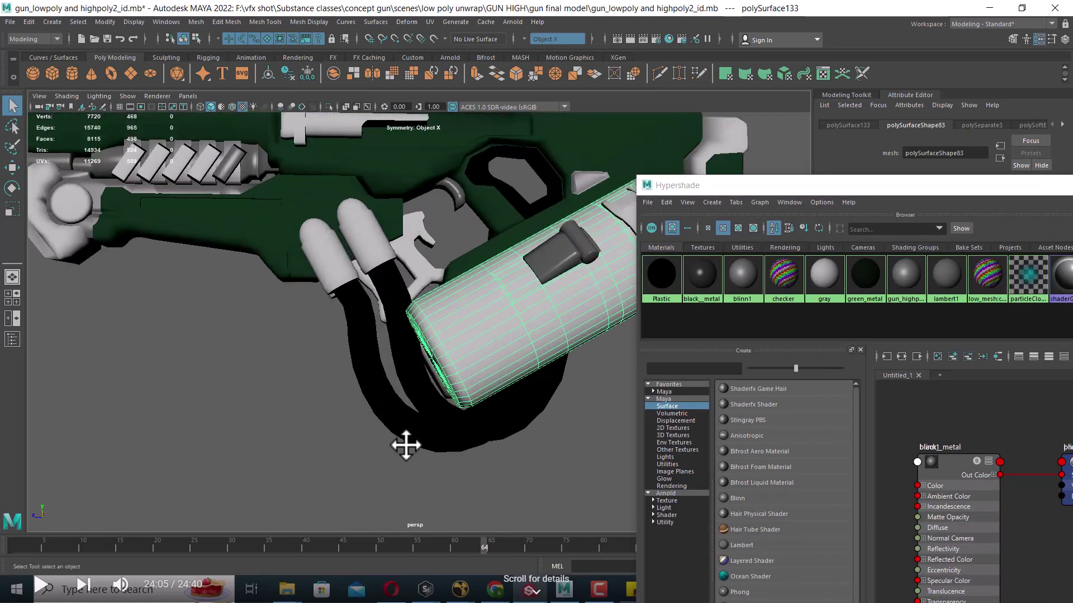
scroll(423, 450, "down", 2)
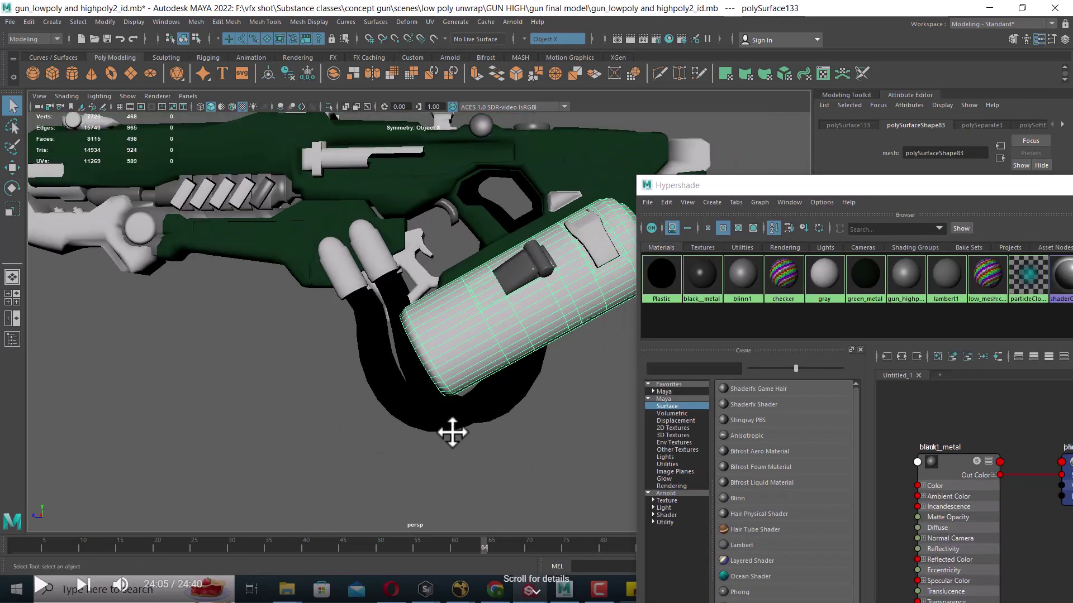
middle_click_drag(450, 431, 462, 455, "alt")
key("alt+Tab")
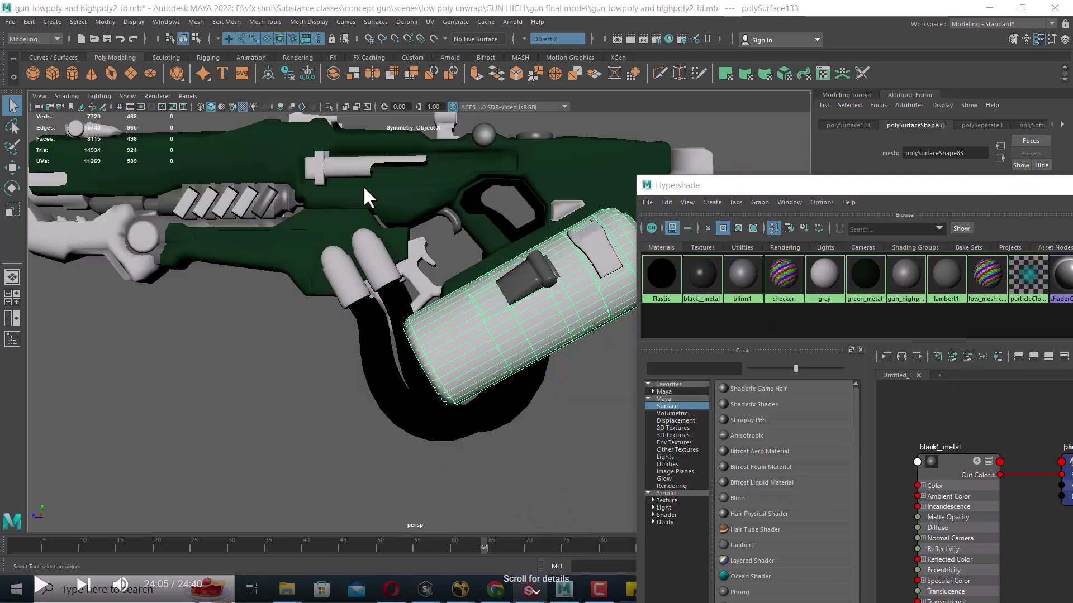
mouse_move(281, 421)
left_mouse_down("alt")
mouse_move(323, 431)
mouse_move(179, 352)
left_mouse_up("alt")
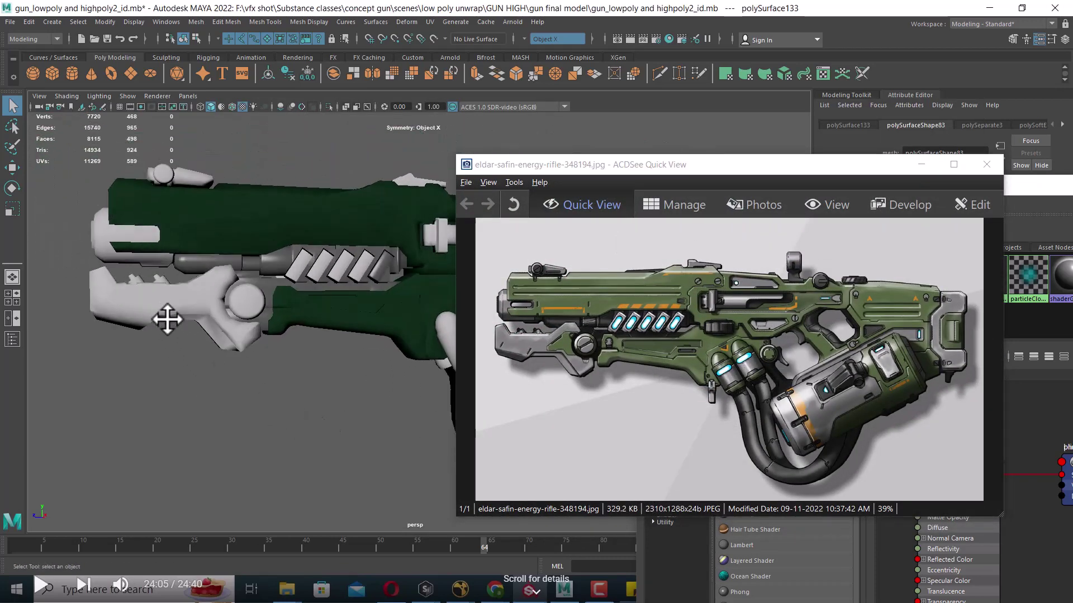
Step: Move the rifle reference down-left and inspect the gray and black_metal materials
mouse_move(691, 178)
left_mouse_down()
mouse_move(551, 233)
mouse_move(515, 329)
mouse_move(637, 364)
left_mouse_up()
left_click(828, 281)
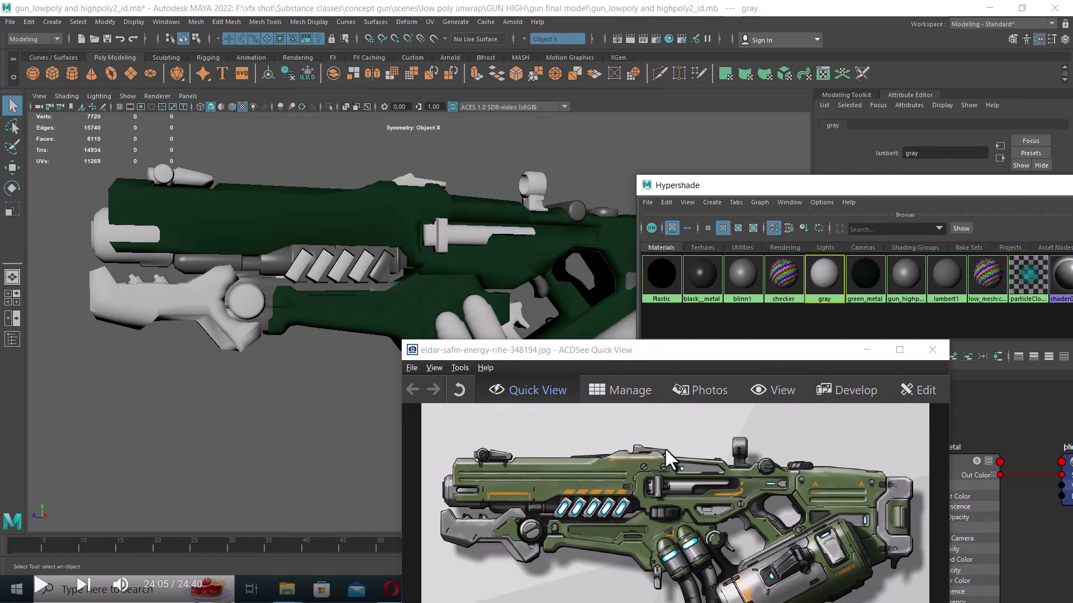
left_click(700, 278)
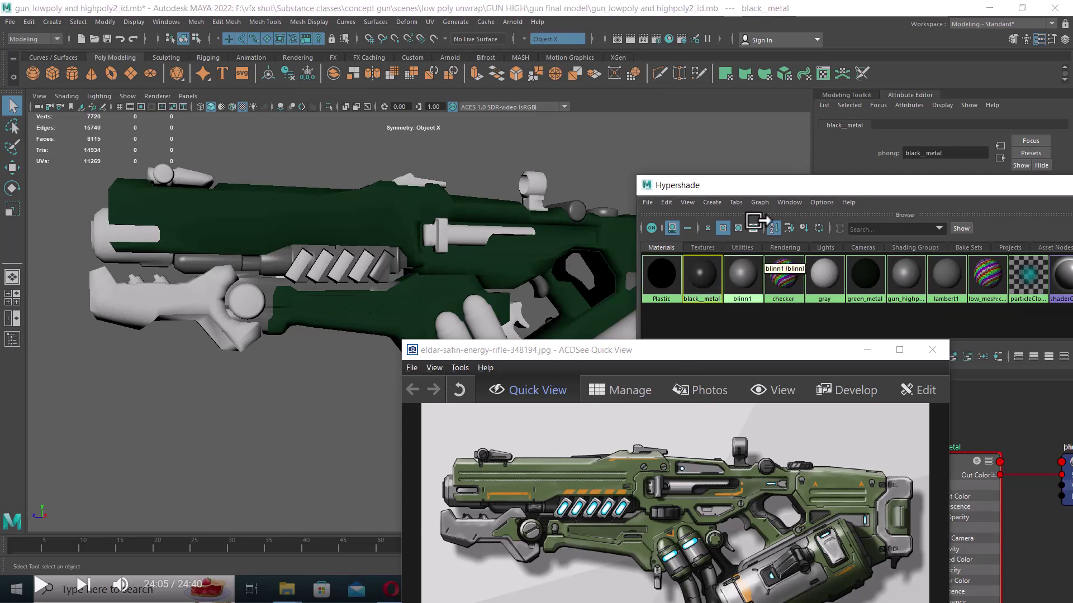
Step: Set black_metal's Color to a dark shade from the Color History swatches
mouse_move(776, 184)
left_mouse_down()
mouse_move(753, 274)
mouse_move(752, 265)
left_mouse_up()
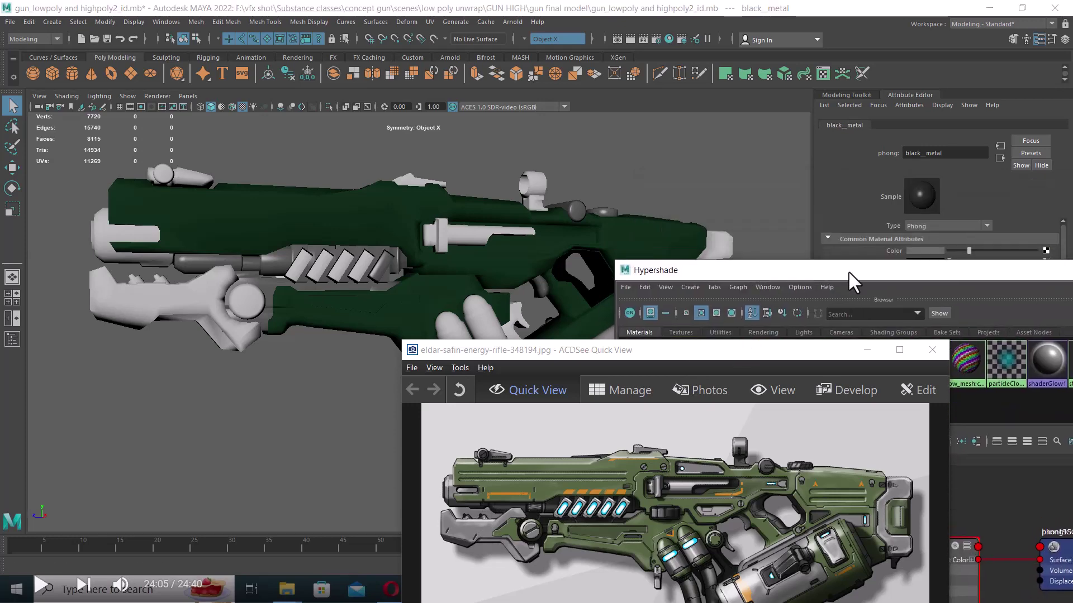
left_click(923, 250)
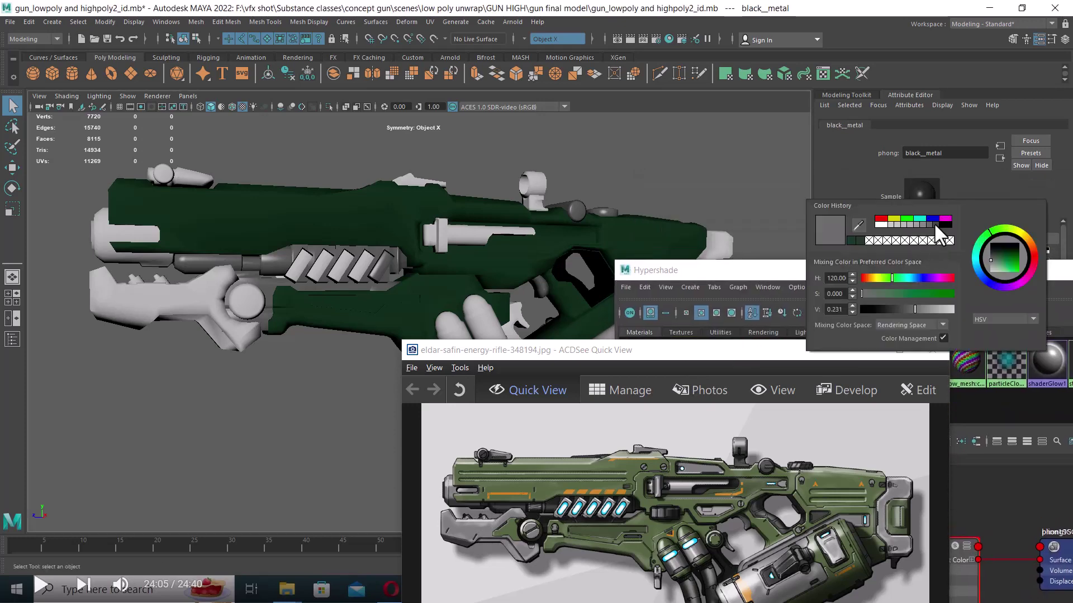
left_click(934, 222)
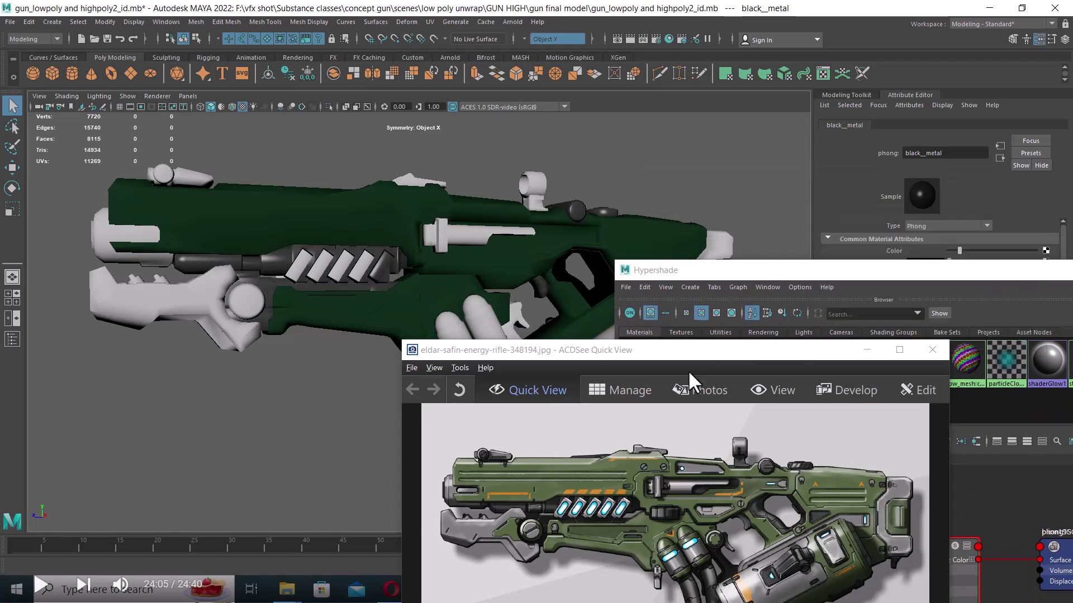
left_click(762, 271)
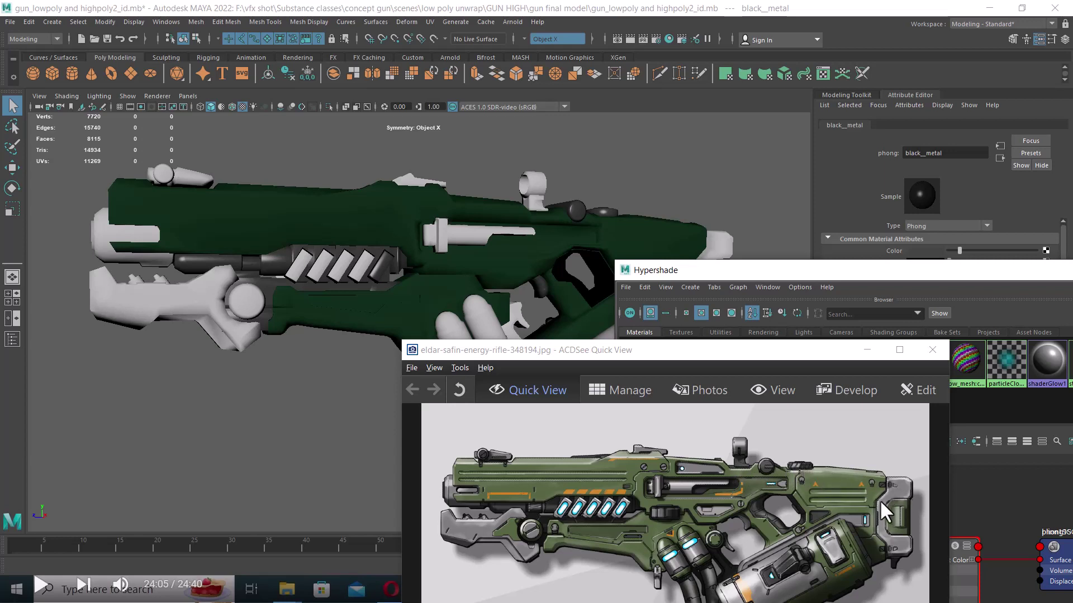
middle_click_drag(335, 432, 216, 395, "alt")
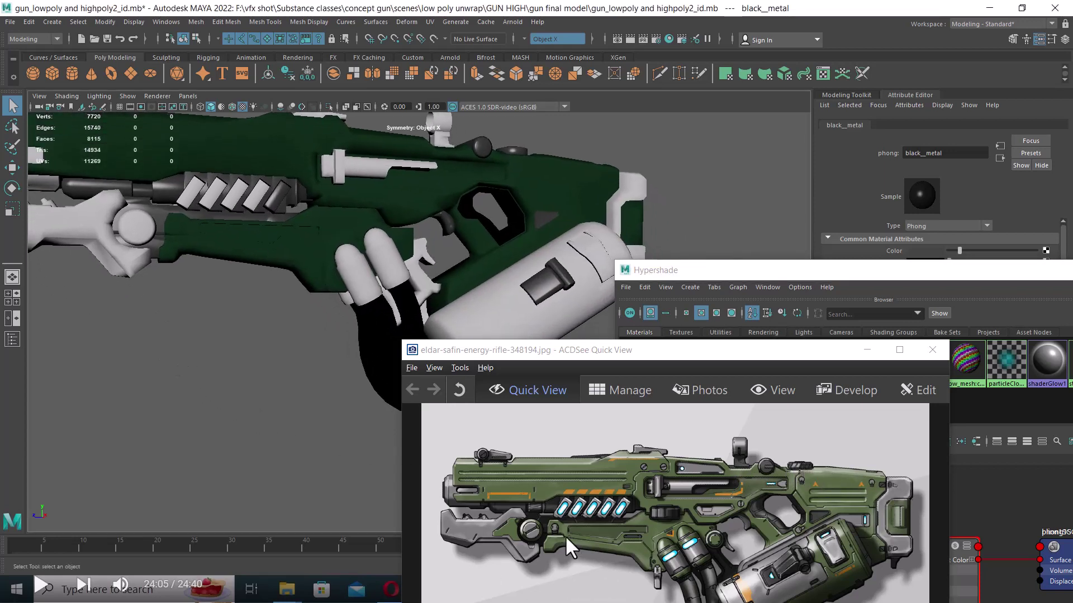
left_click(274, 197)
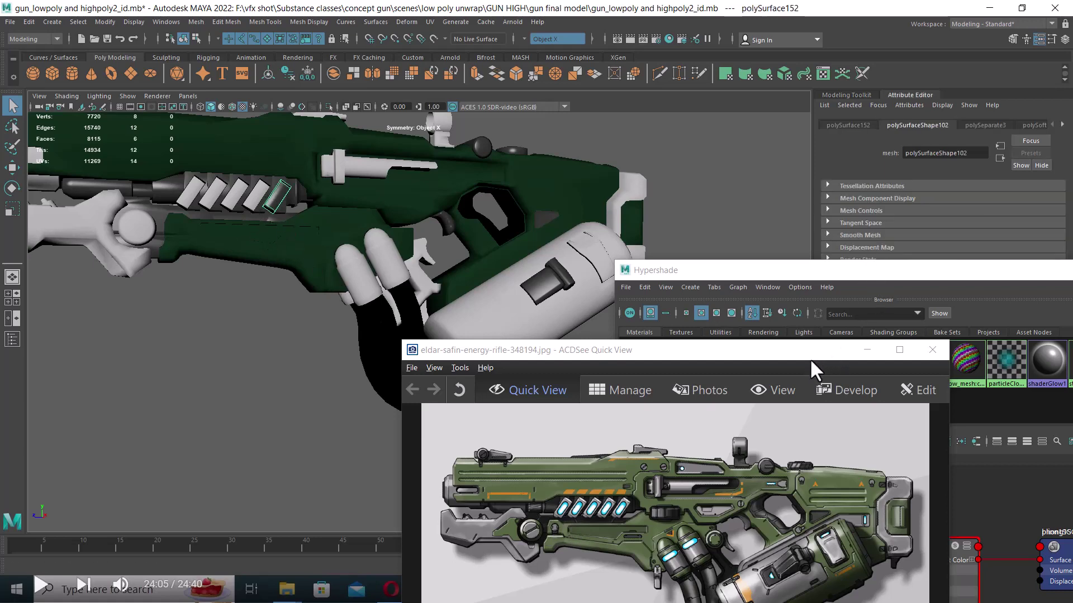
Step: Move the reference aside and drag the gray material onto the fin beside the angled plates
left_click_drag(810, 358, 781, 467)
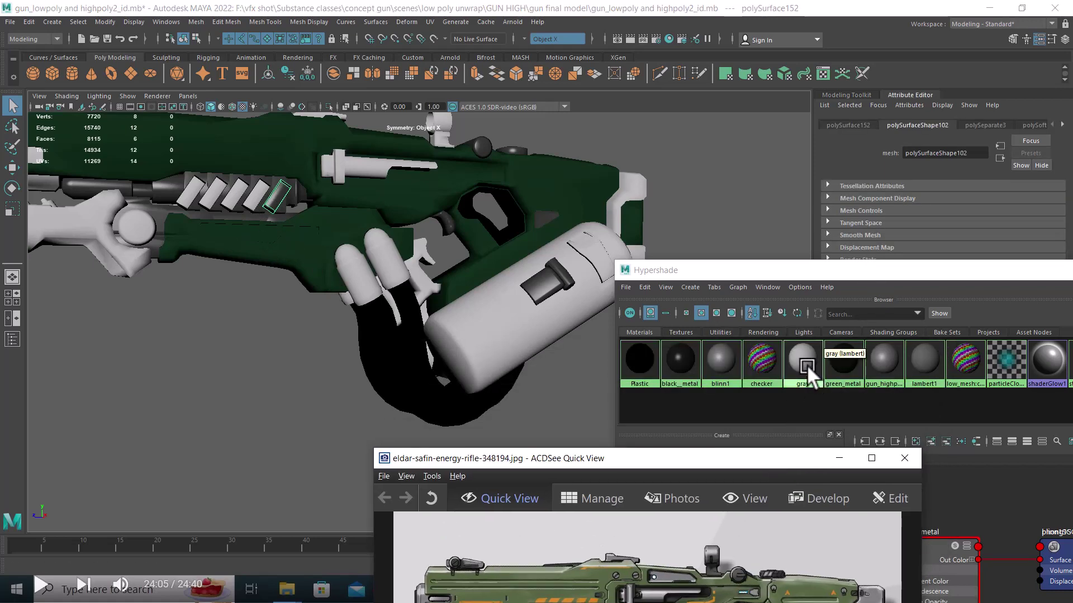
middle_click_drag(806, 364, 414, 253)
middle_click_drag(296, 200, 281, 194)
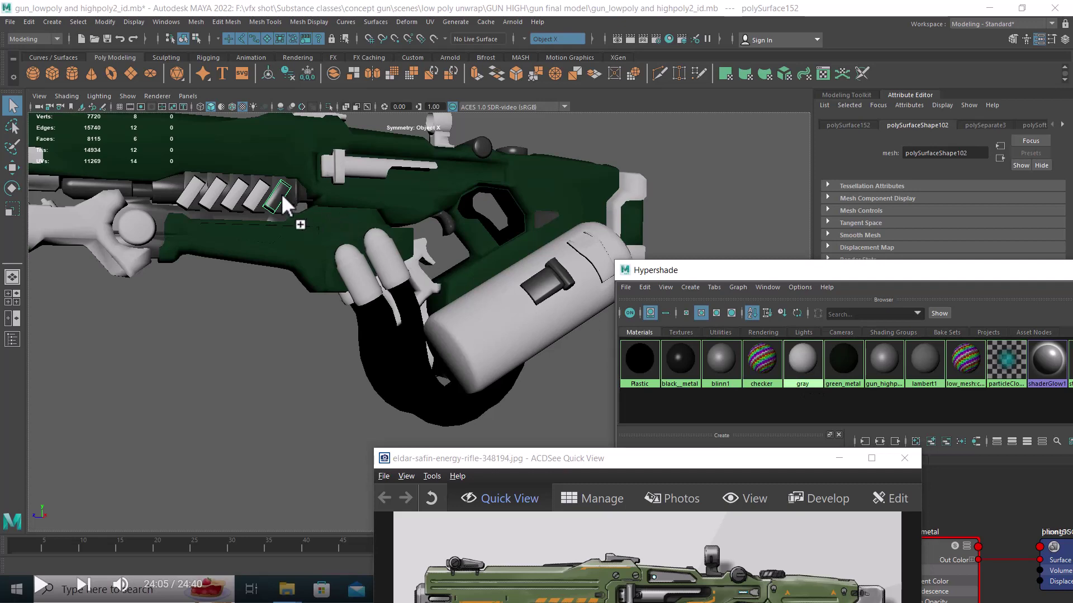
mouse_move(282, 193)
left_mouse_down("alt")
mouse_move(465, 334)
mouse_move(205, 323)
left_mouse_up("alt")
middle_click_drag(205, 323, 210, 395, "alt")
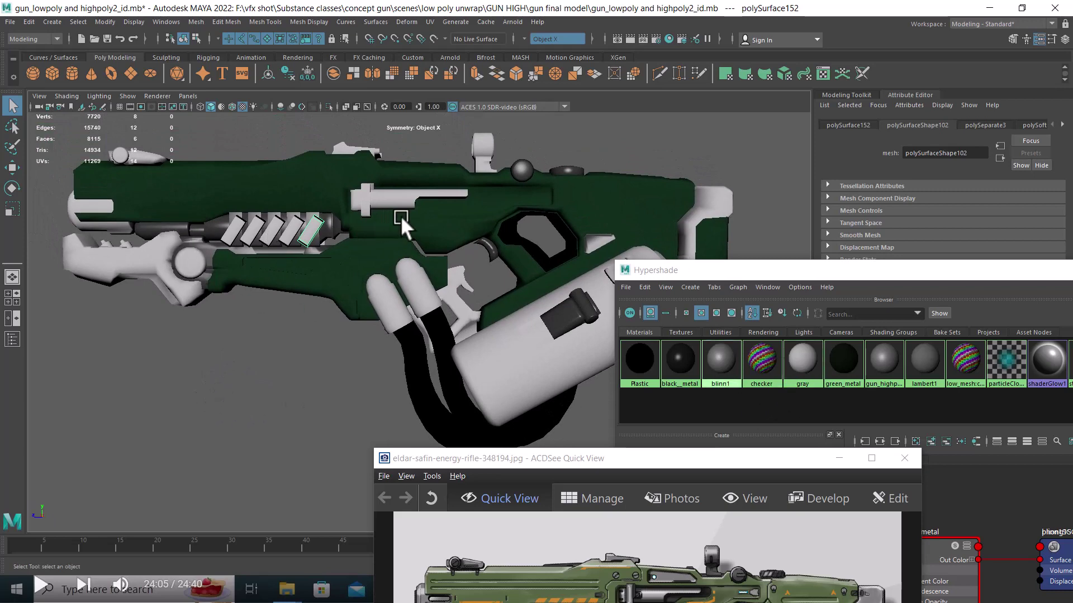
Step: Bring the reference back and orbit around the canister to compare it with the concept
left_click_drag(604, 461, 659, 163)
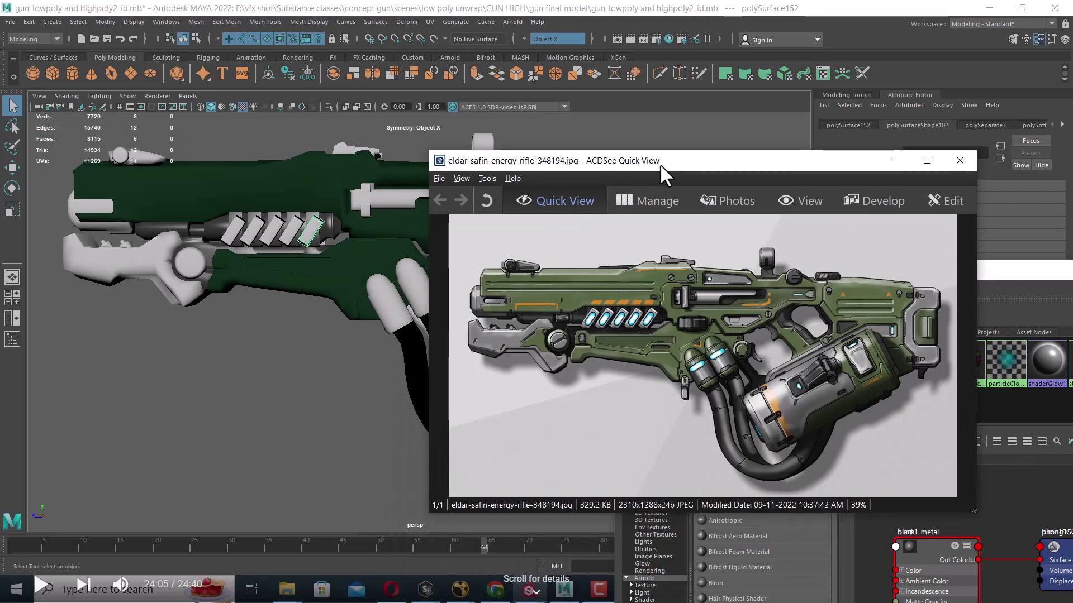
scroll(262, 372, "up", 2)
mouse_move(267, 378)
middle_mouse_down("alt")
mouse_move(156, 349)
mouse_move(165, 350)
middle_mouse_up("alt")
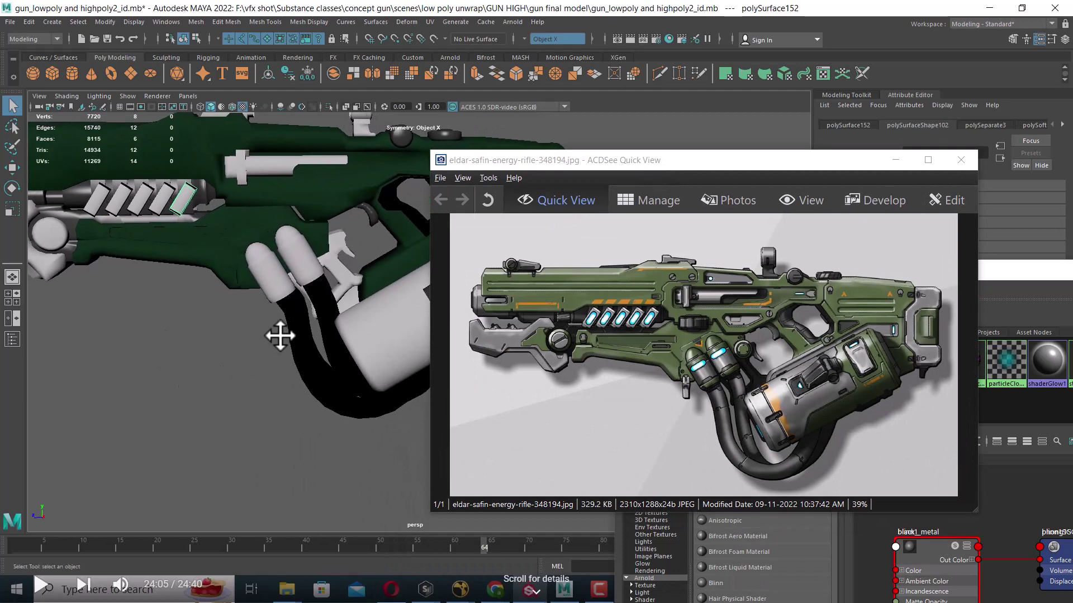
middle_click_drag(238, 413, 114, 399, "alt")
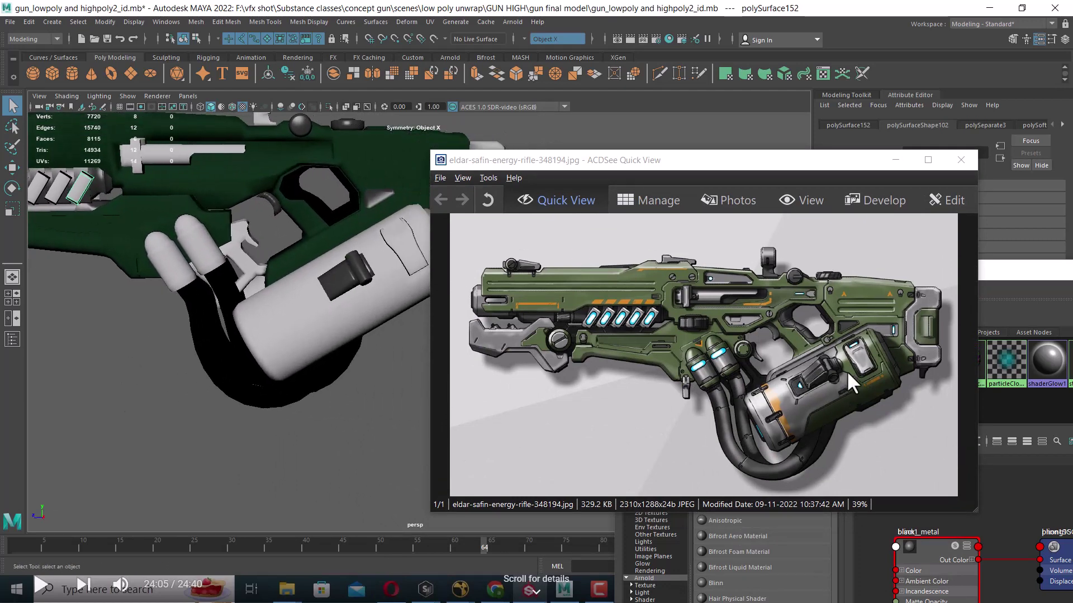
left_click_drag(302, 413, 287, 376, "alt")
mouse_move(287, 376)
middle_mouse_down("alt")
mouse_move(218, 419)
mouse_move(261, 448)
middle_mouse_up("alt")
left_click(299, 302)
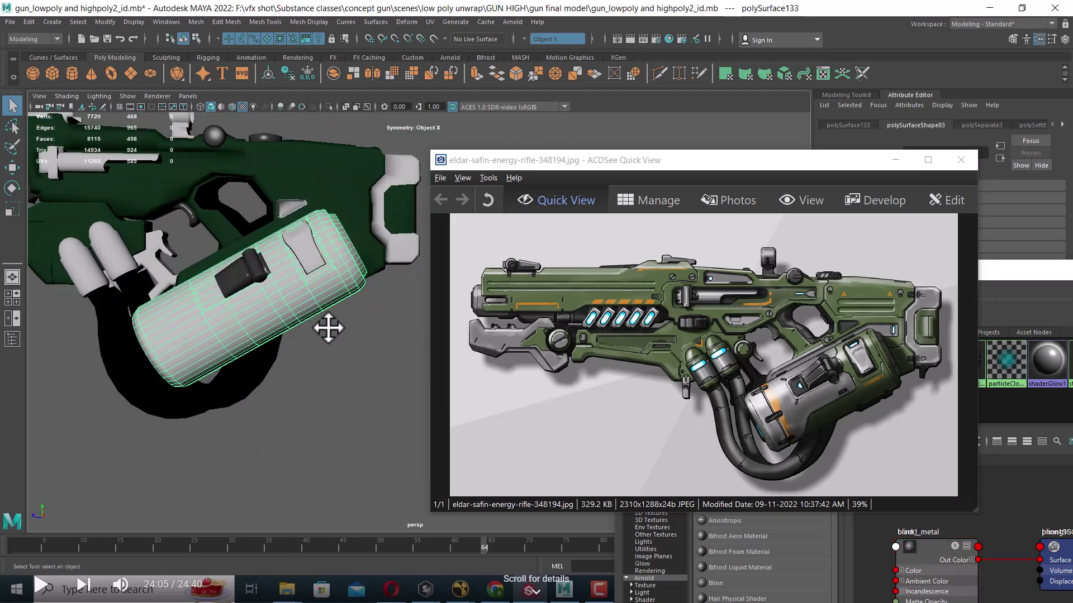
mouse_move(328, 325)
left_mouse_down("alt")
mouse_move(341, 322)
mouse_move(349, 297)
mouse_move(350, 306)
left_mouse_up("alt")
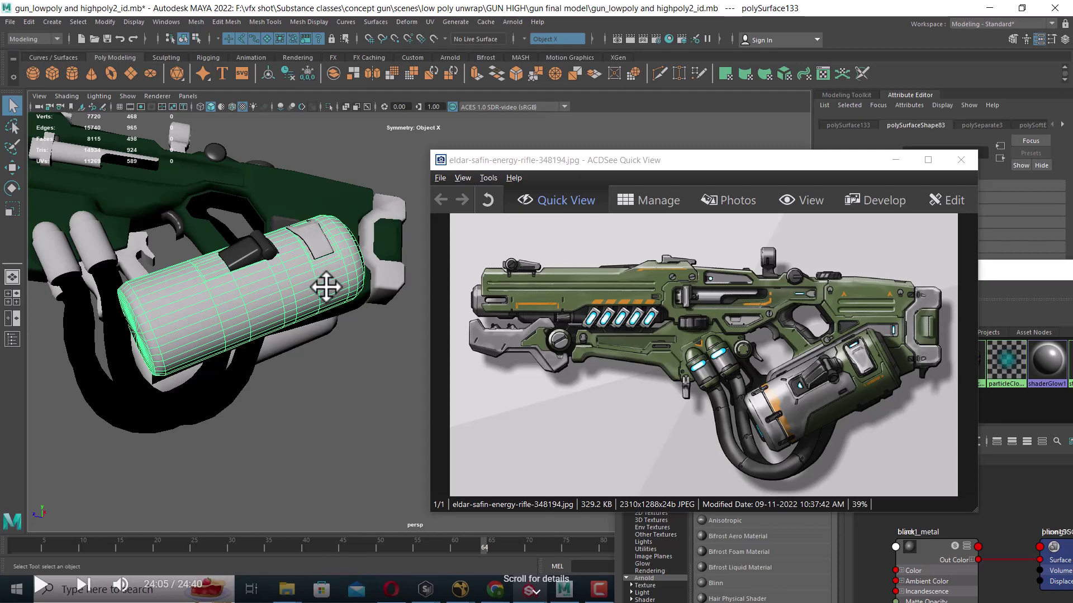
left_click_drag(290, 300, 292, 323, "alt")
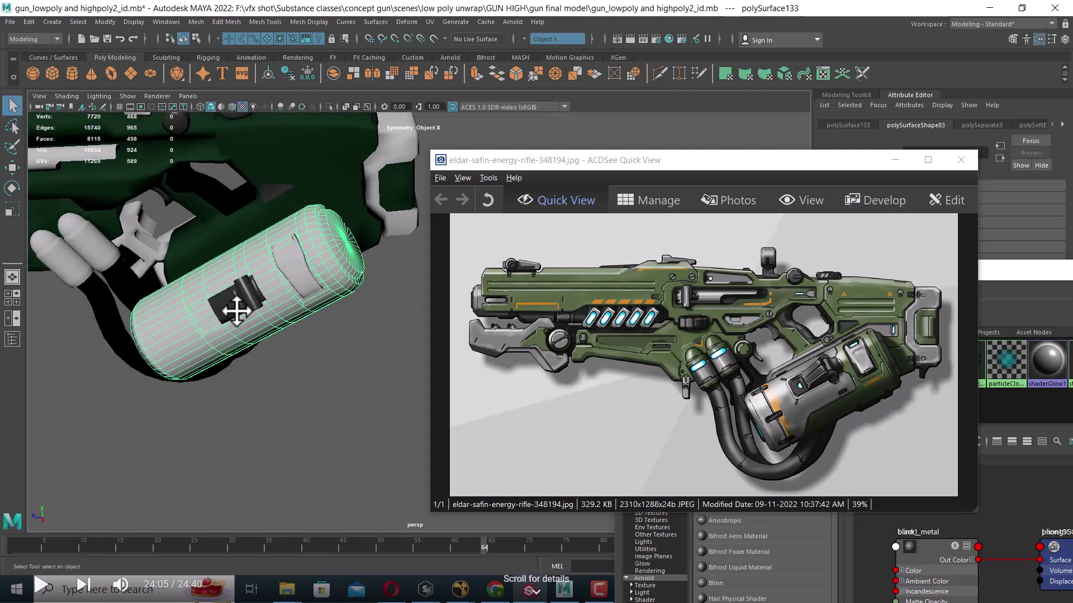
mouse_move(235, 304)
left_mouse_down("alt")
mouse_move(243, 291)
mouse_move(222, 317)
left_mouse_up("alt")
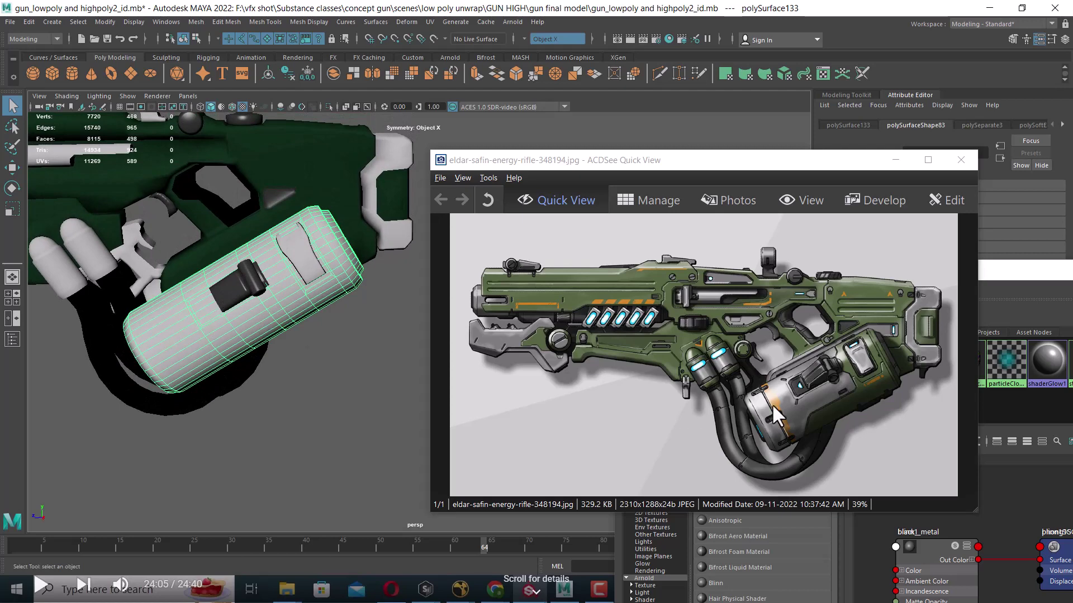
left_click_drag(311, 404, 294, 387, "alt")
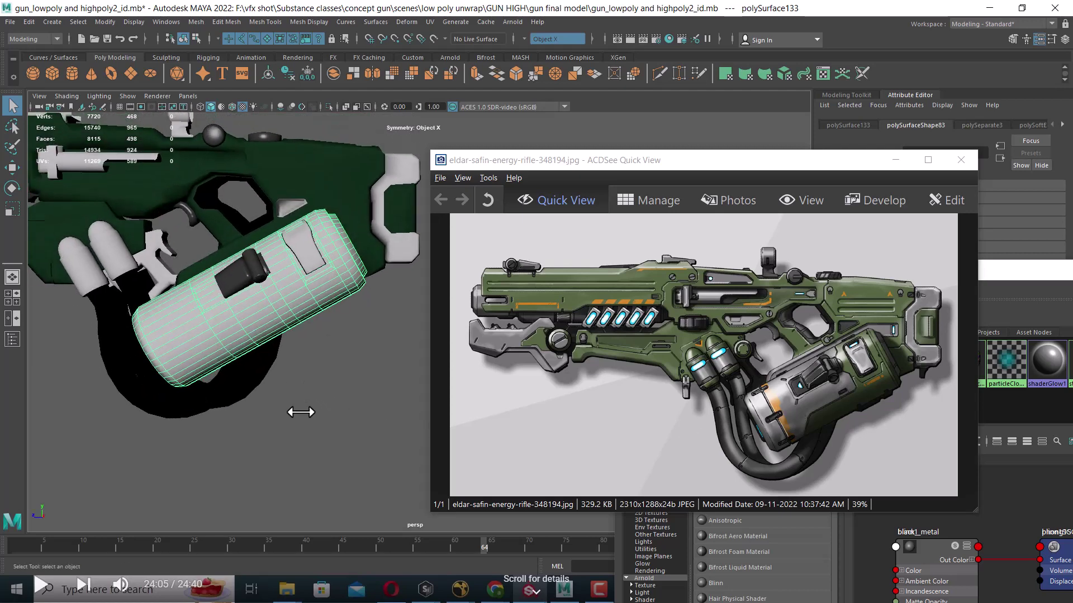
key("alt+Tab")
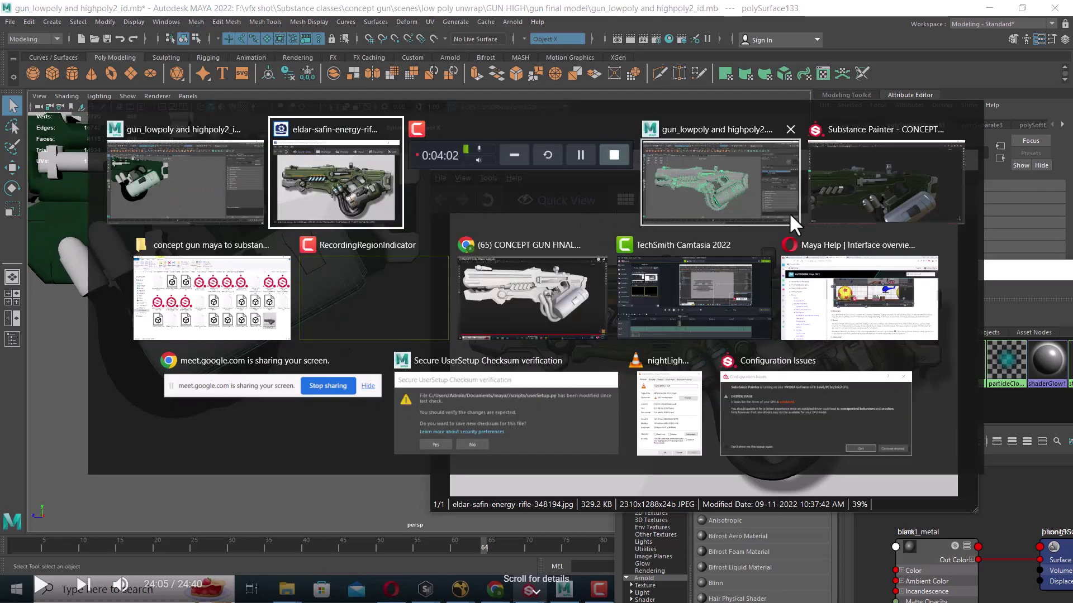
Step: In Substance Painter, orbit to the barrel top and stamp a grey rectangular mark, then return to Maya
left_click(880, 187)
mouse_move(322, 201)
left_mouse_down("alt")
mouse_move(347, 148)
mouse_move(224, 212)
left_mouse_up("alt")
mouse_move(345, 175)
left_mouse_down("alt")
mouse_move(407, 124)
mouse_move(343, 213)
left_mouse_up("alt")
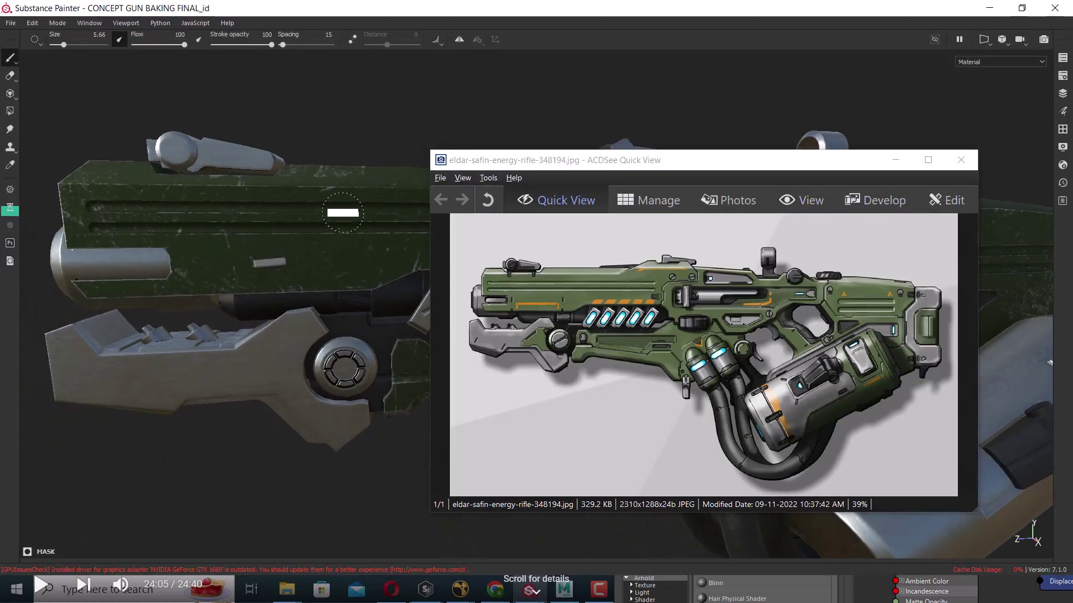
left_click(214, 246)
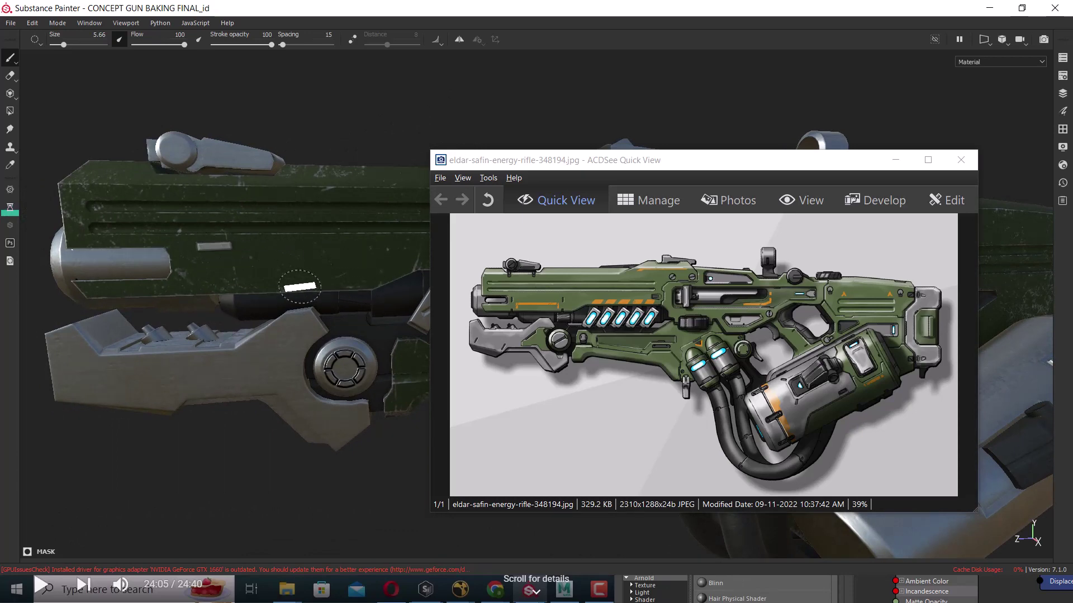
key("alt+Tab")
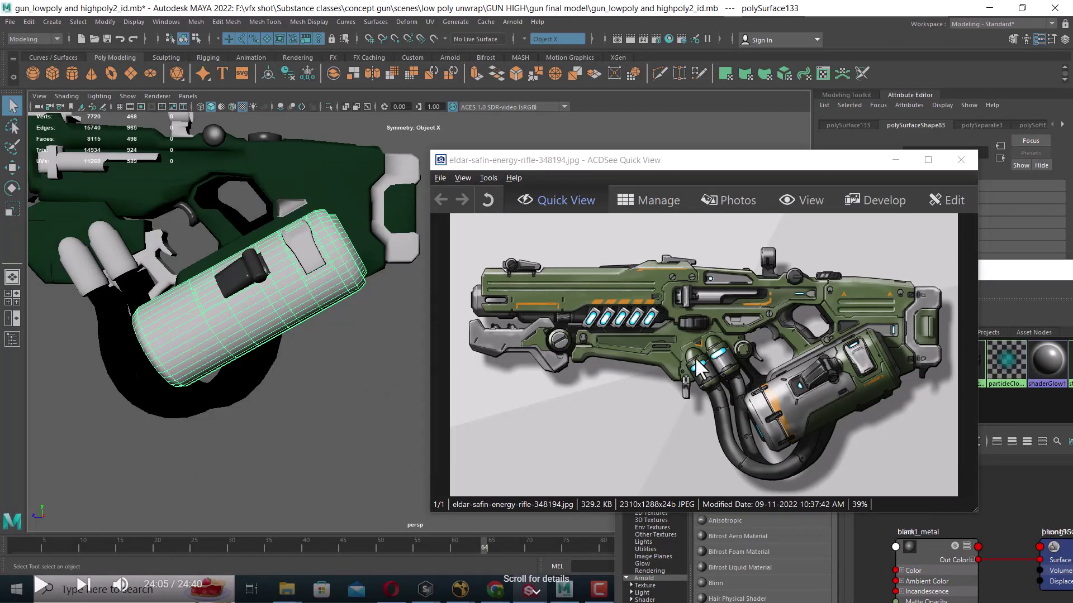
Step: Minimize the ACDSee reference image and close the Hypershade
left_click_drag(682, 167, 727, 193)
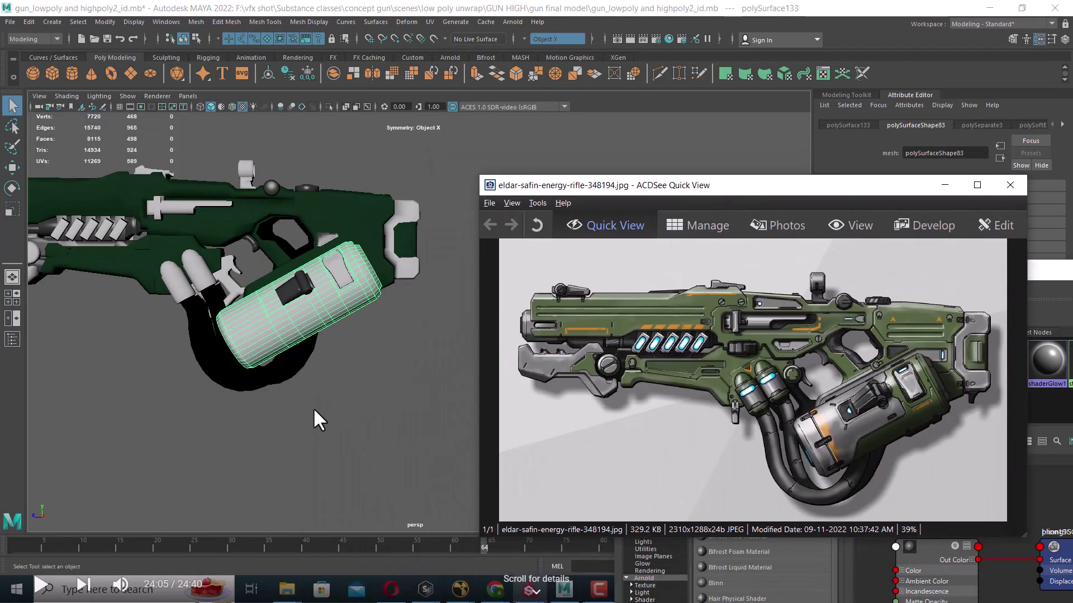
mouse_move(314, 419)
middle_mouse_down("alt")
mouse_move(365, 423)
mouse_move(227, 414)
mouse_move(302, 426)
middle_mouse_up("alt")
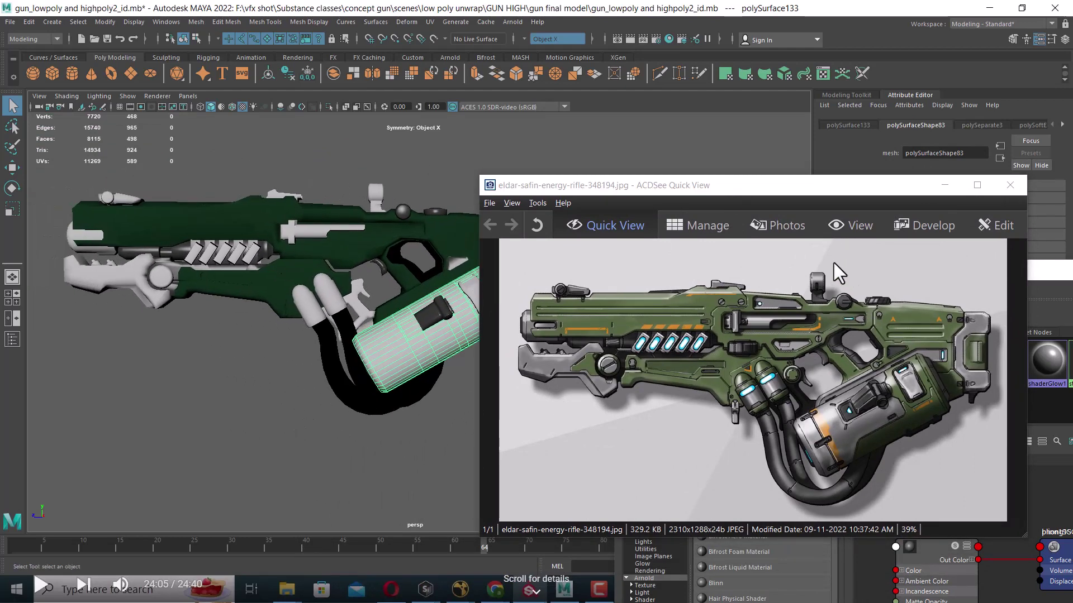
left_click(944, 187)
left_click_drag(973, 276, 549, 383)
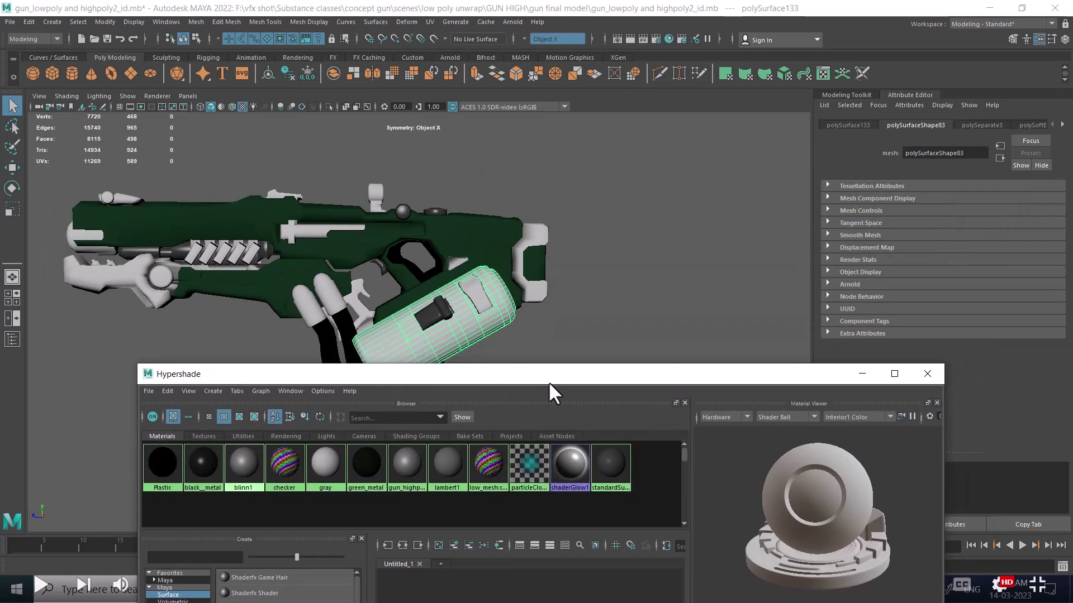
left_click(942, 376)
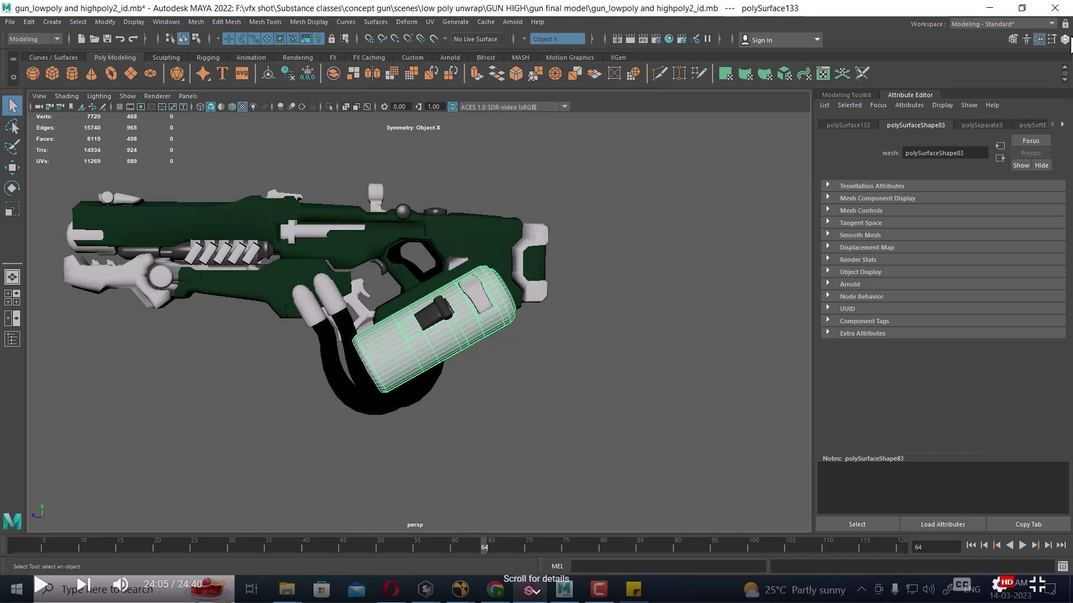
Step: Dock the Channel Box / Layer Editor as a tab in the right panel
left_click(1065, 41)
left_click_drag(251, 103, 973, 83)
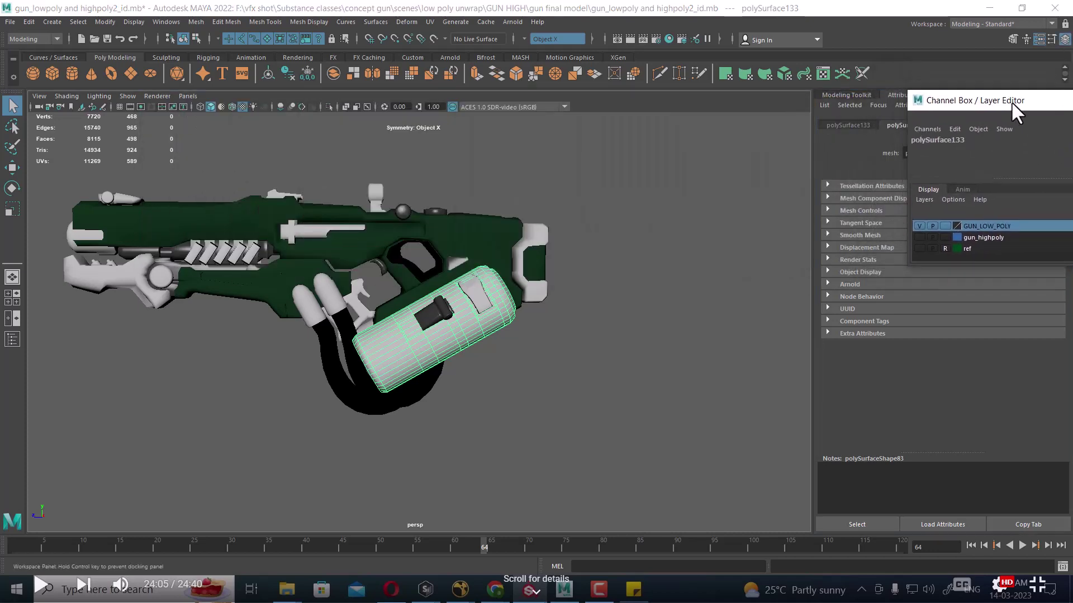
left_click_drag(973, 82, 977, 110)
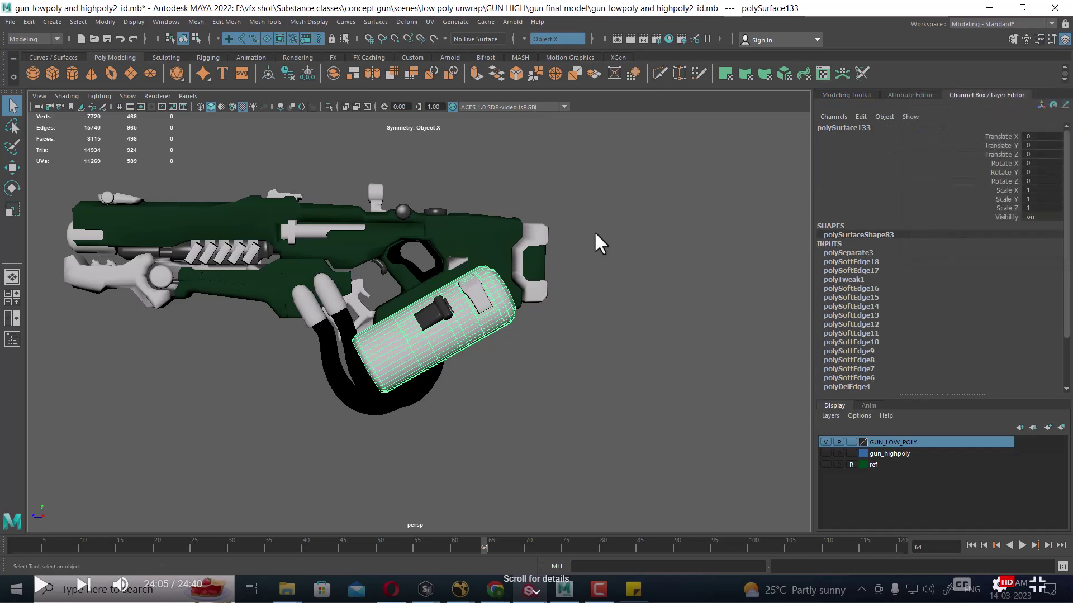
left_click(621, 179)
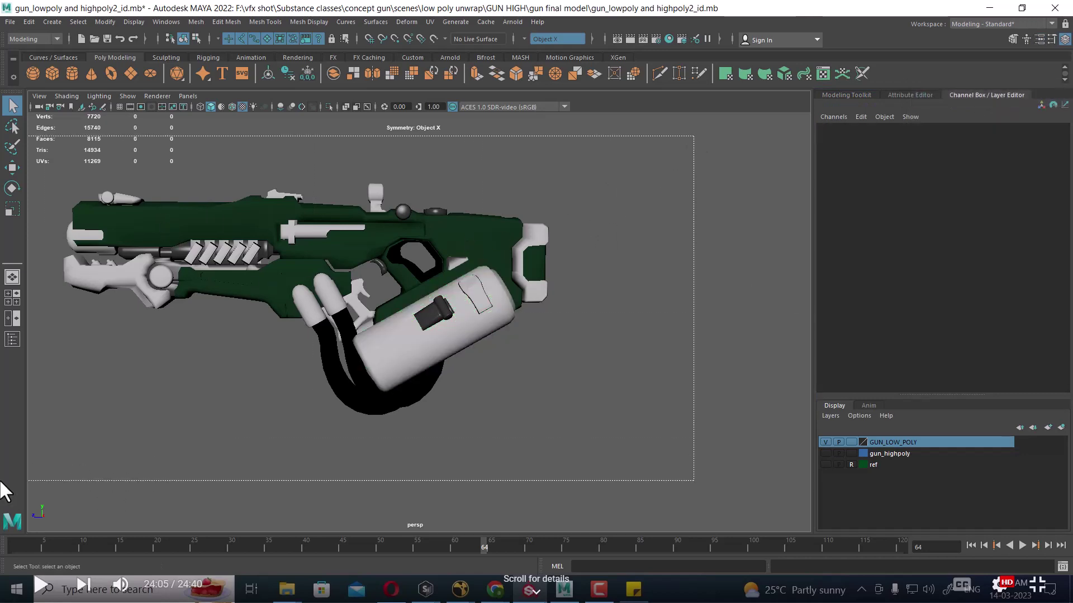
Step: Marquee-select the whole low-poly gun, delete its history via Delete by Type, and open Hypershade
left_click_drag(684, 140, 31, 480)
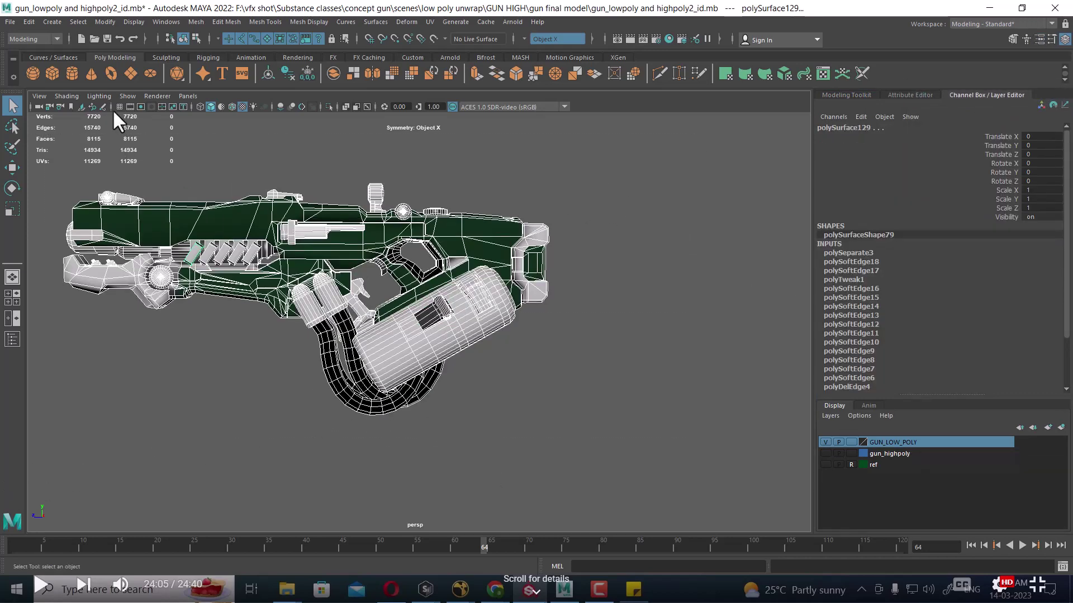
left_click(28, 22)
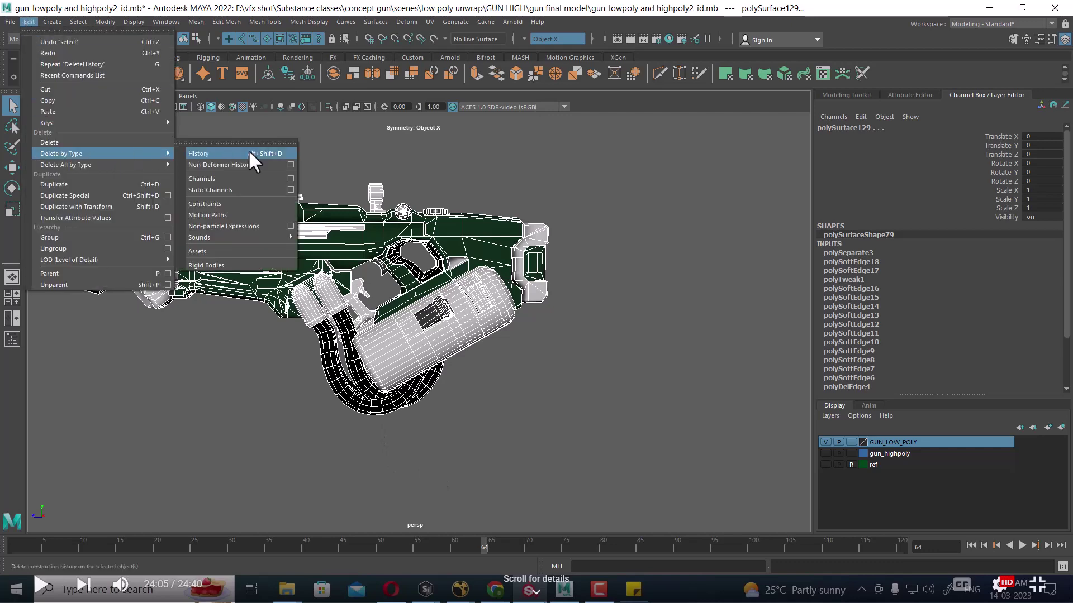
left_click(253, 151)
mouse_move(666, 323)
left_mouse_down("alt")
mouse_move(642, 337)
mouse_move(655, 338)
left_mouse_up("alt")
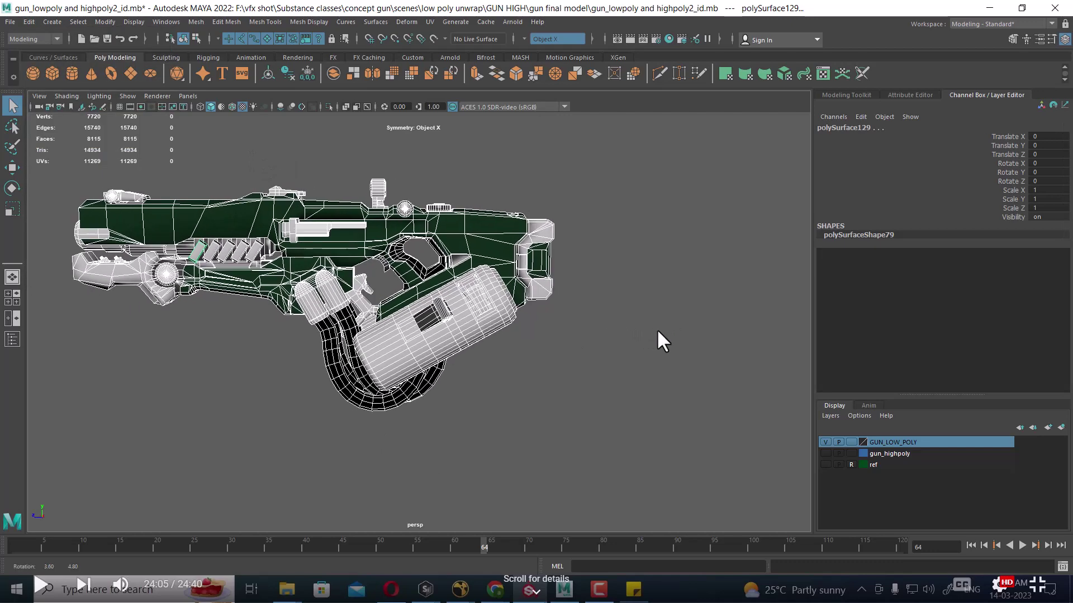
left_click(668, 39)
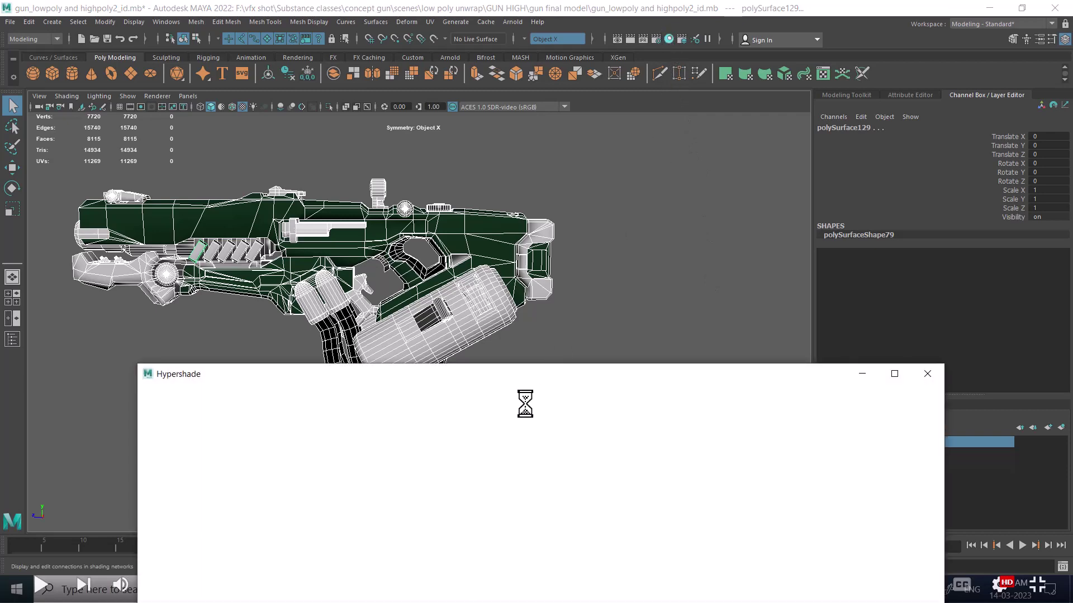
Step: Delete unused nodes in the Hypershade to remove blinn1, then inspect the gun
left_click_drag(471, 375, 703, 158)
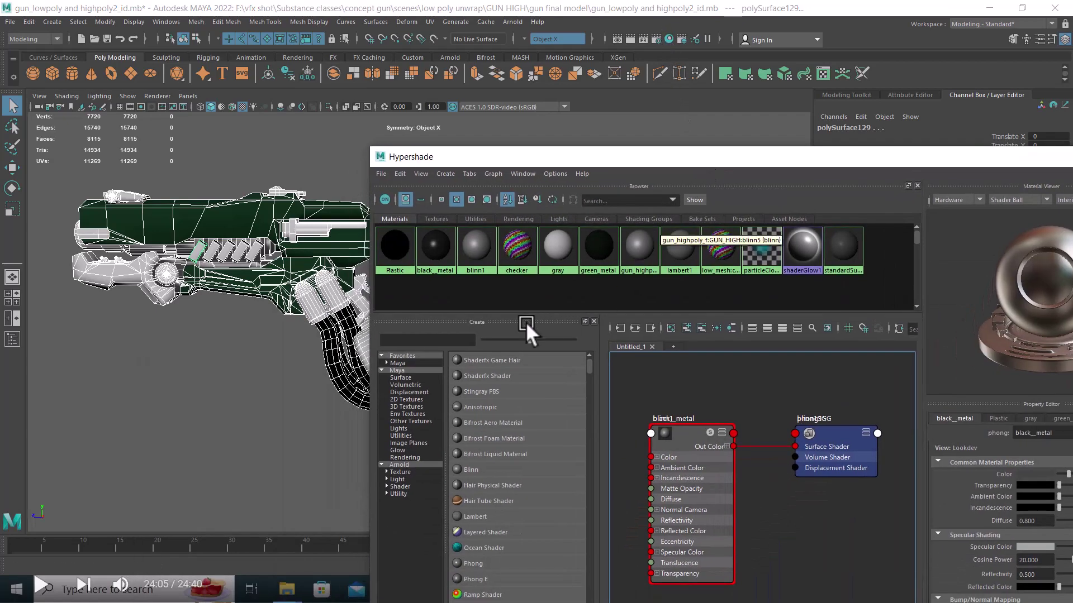
left_click(398, 172)
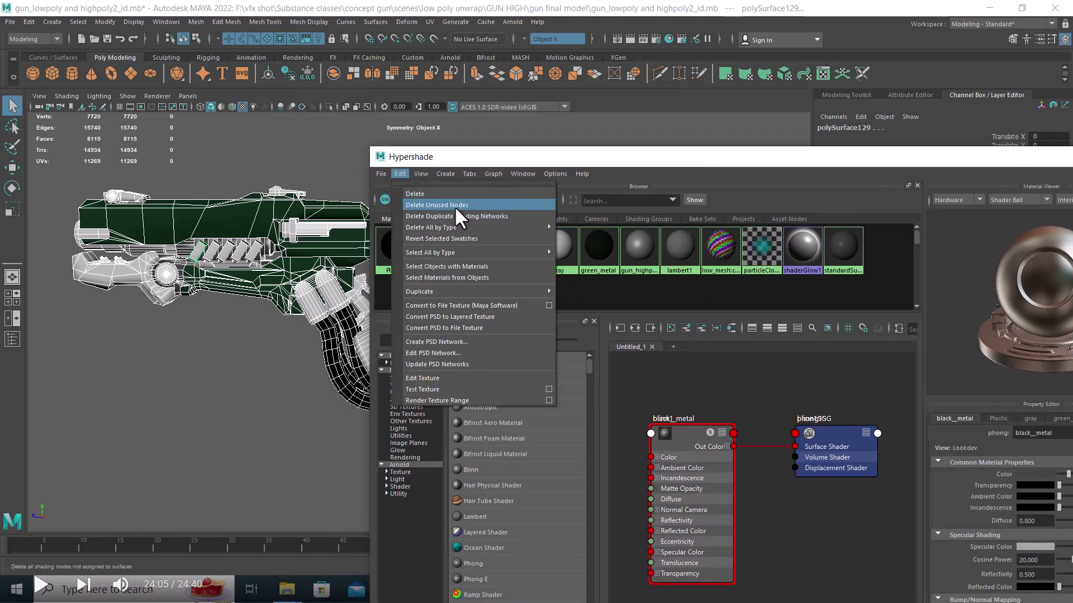
left_click(455, 206)
left_click_drag(572, 160, 730, 126)
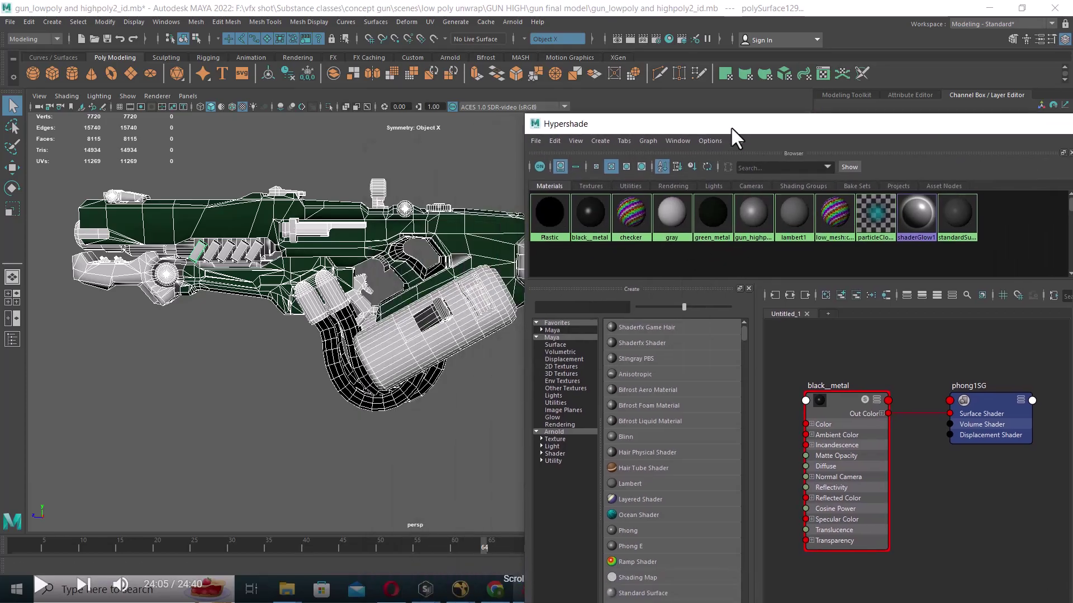
mouse_move(316, 376)
left_mouse_down("alt")
mouse_move(441, 377)
mouse_move(437, 387)
mouse_move(269, 387)
mouse_move(383, 387)
mouse_move(300, 379)
mouse_move(216, 387)
mouse_move(223, 402)
mouse_move(216, 388)
mouse_move(371, 426)
left_mouse_up("alt")
mouse_move(371, 426)
right_mouse_down("alt")
mouse_move(374, 354)
mouse_move(412, 342)
mouse_move(410, 484)
right_mouse_up("alt")
mouse_move(410, 484)
left_mouse_down("alt")
mouse_move(347, 354)
mouse_move(390, 400)
mouse_move(378, 451)
mouse_move(353, 381)
left_mouse_up("alt")
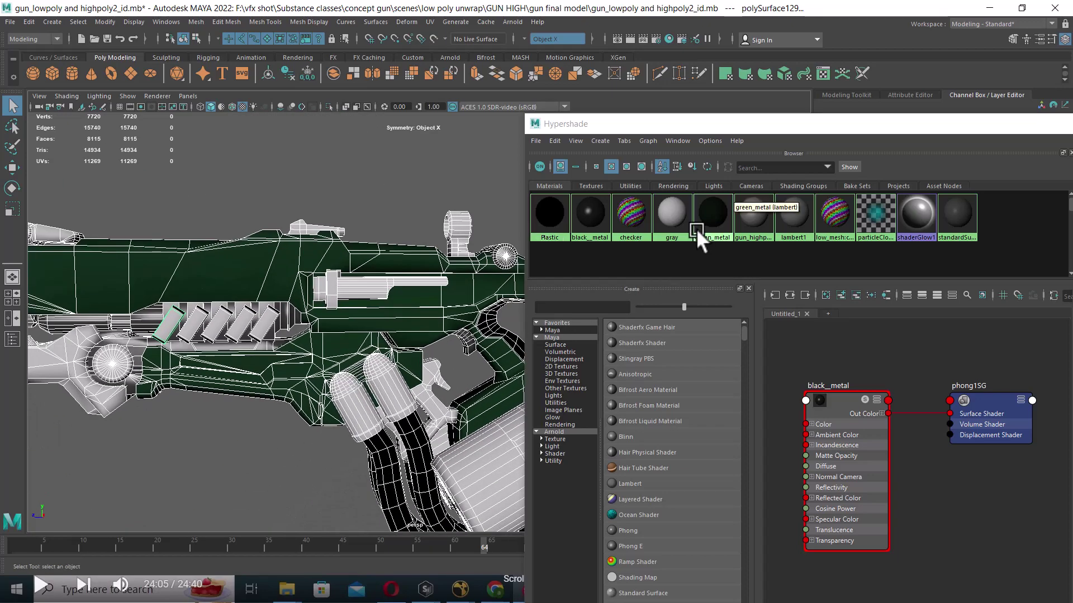
middle_click_drag(391, 368, 308, 333, "alt")
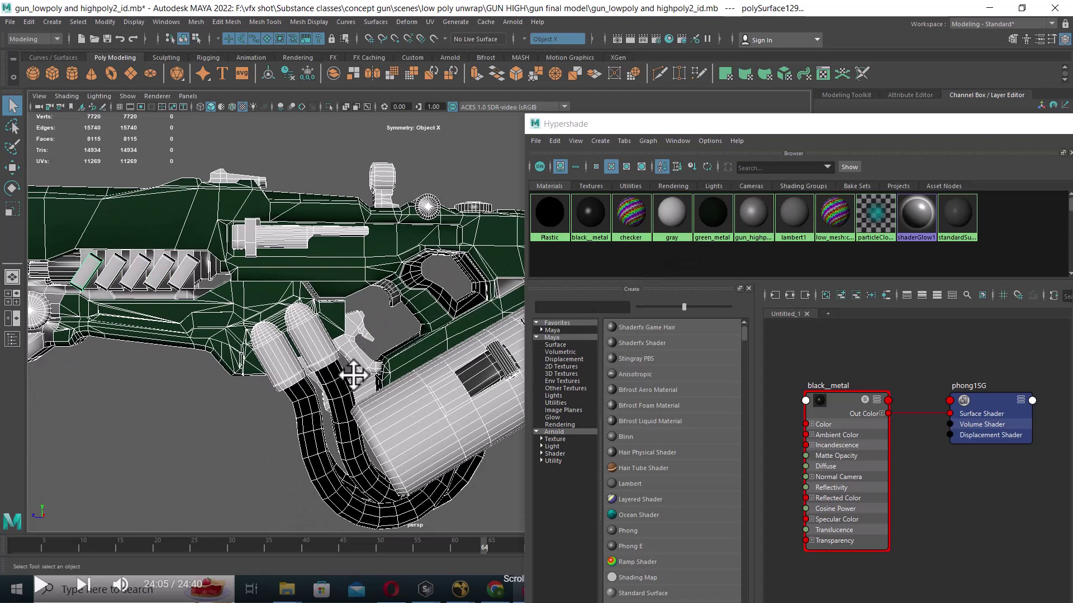
scroll(357, 376, "down", 2)
middle_click_drag(358, 390, 300, 371, "alt")
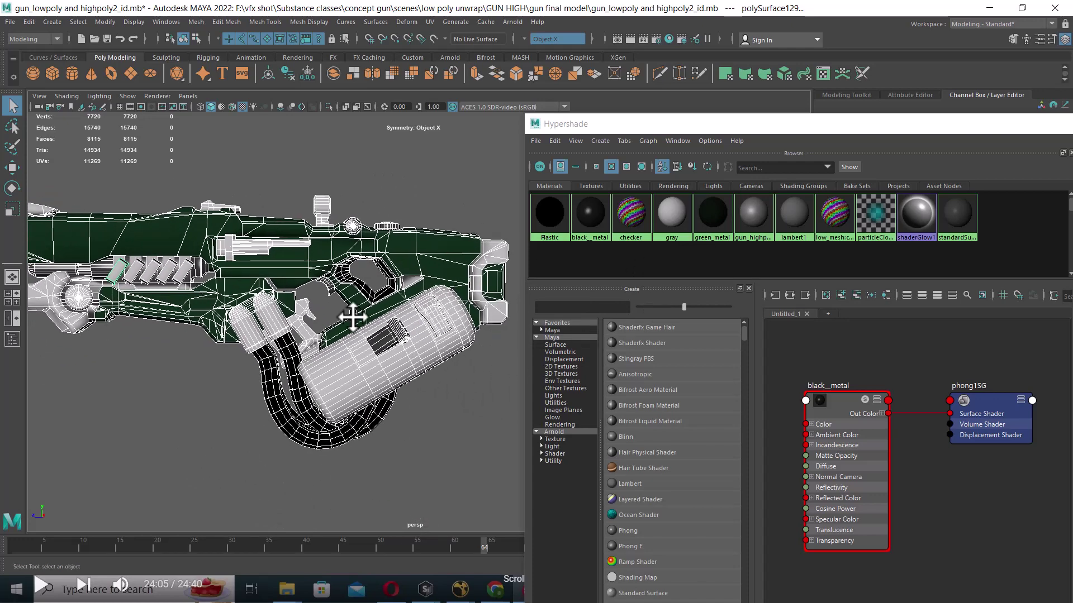
Step: Minimize the Hypershade, check the gun_highpoly layer, and return to showing only GUN_LOW_POLY
mouse_move(986, 132)
left_mouse_down()
mouse_move(970, 143)
mouse_move(854, 444)
left_mouse_up()
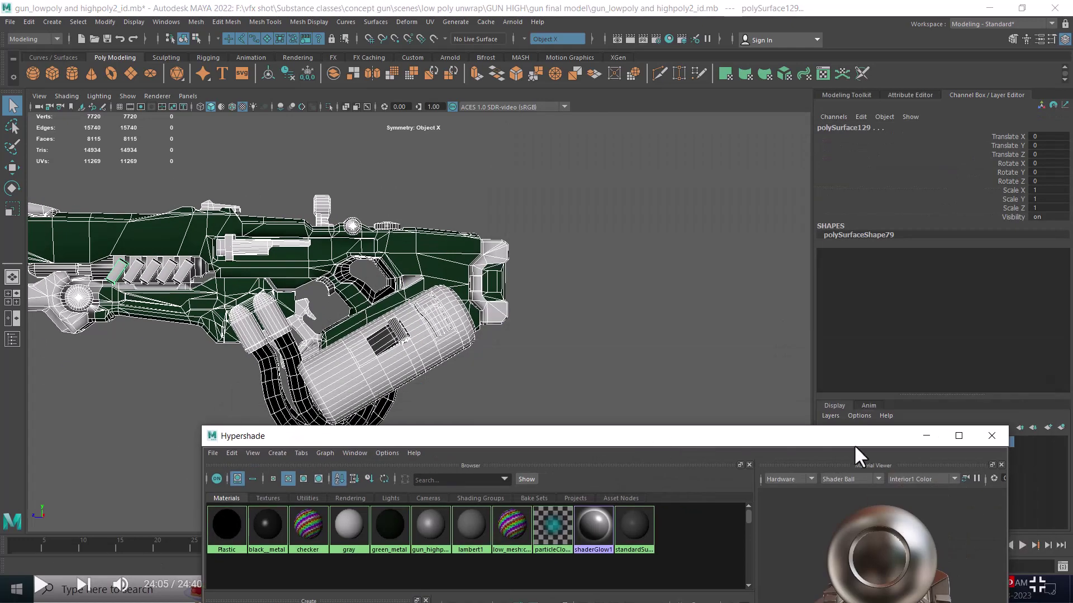
left_click(916, 437)
left_click(825, 441)
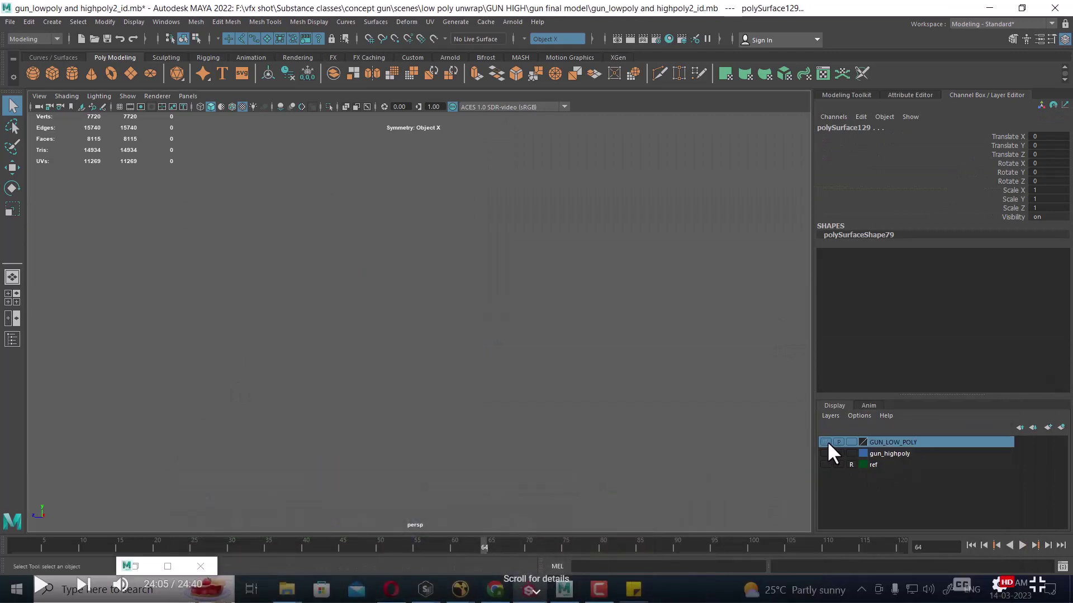
left_click(826, 453)
middle_click_drag(425, 461, 551, 414, "alt")
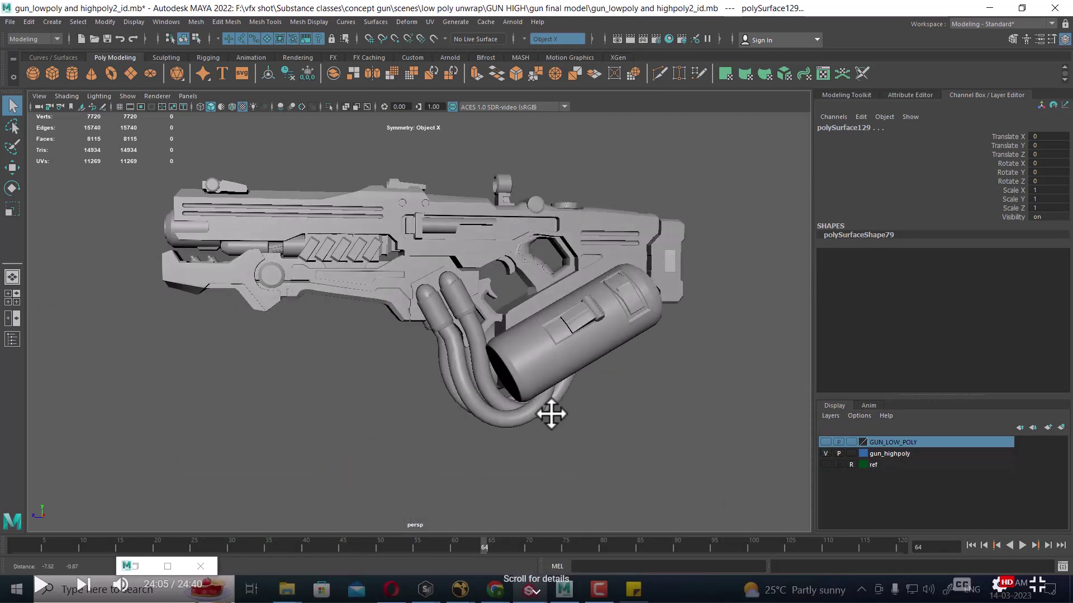
left_click(826, 453)
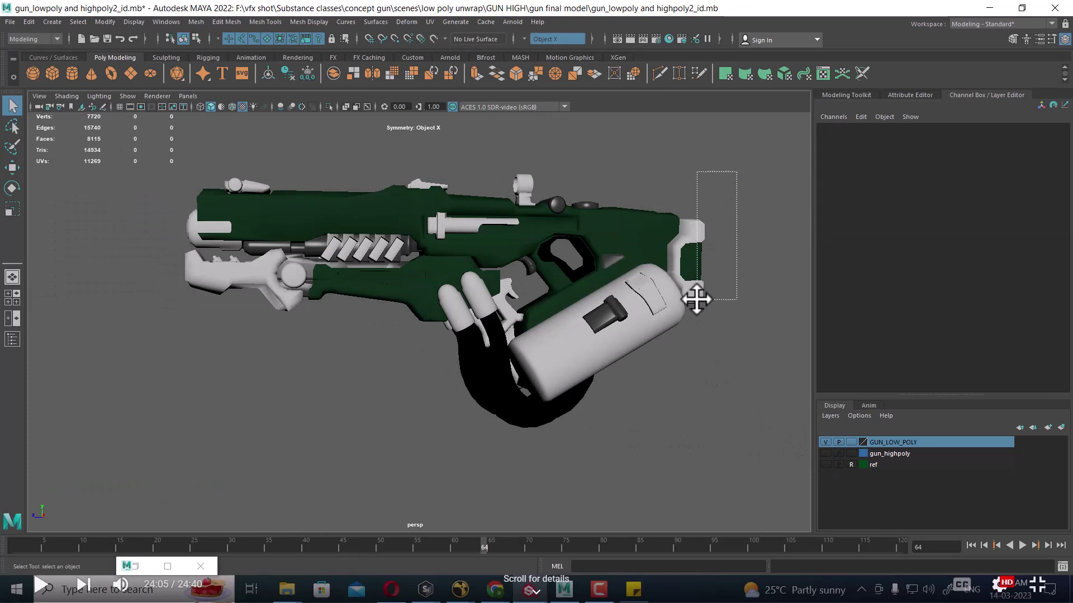
Step: Marquee-select the whole low-poly gun and open the File > Export Selection options
left_click_drag(734, 172, 681, 314)
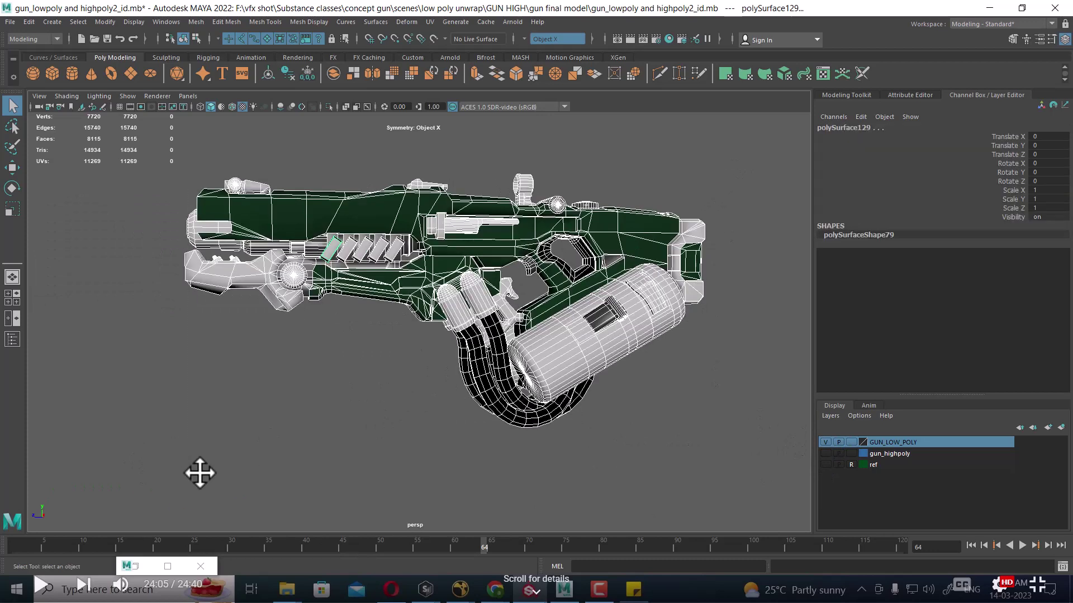
left_click(7, 22)
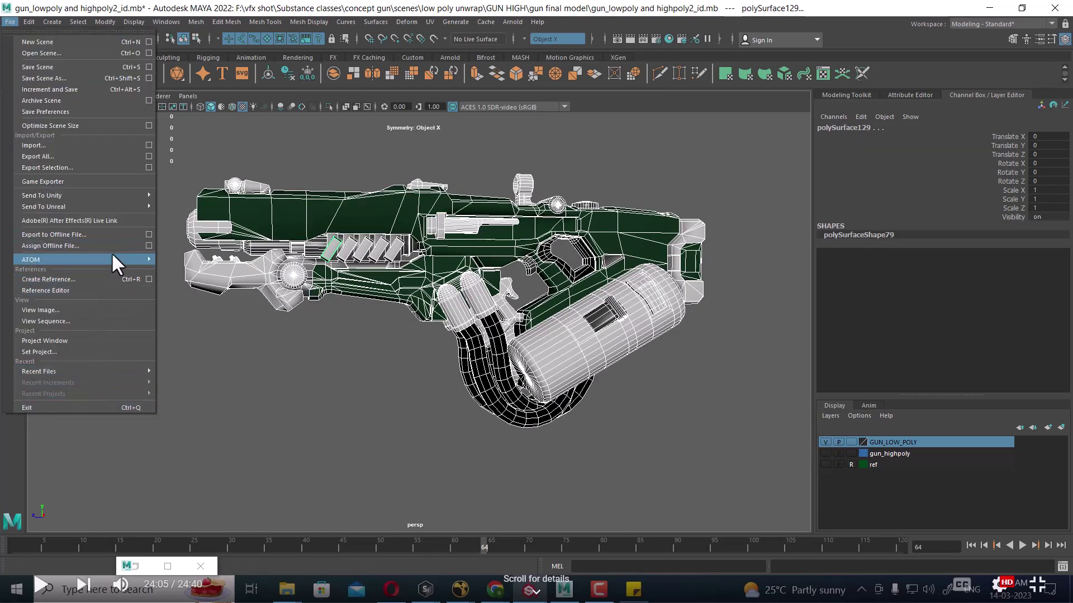
left_click(149, 168)
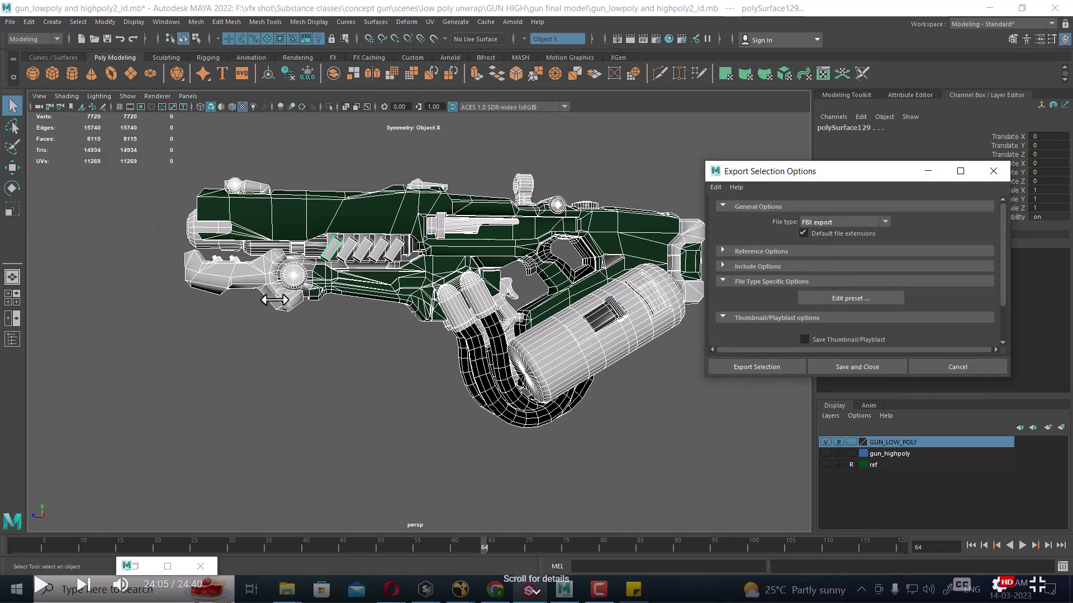
Step: In File Explorer, open the concept gun maya to substance folder and select its address-bar path
key("alt+Tab")
left_click(263, 289)
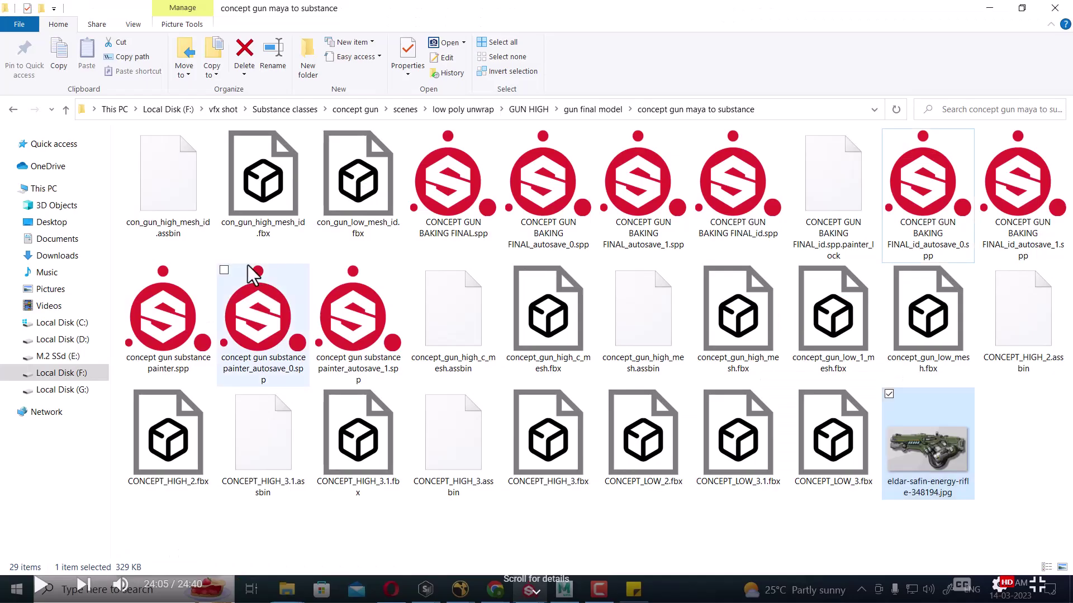
left_click(596, 110)
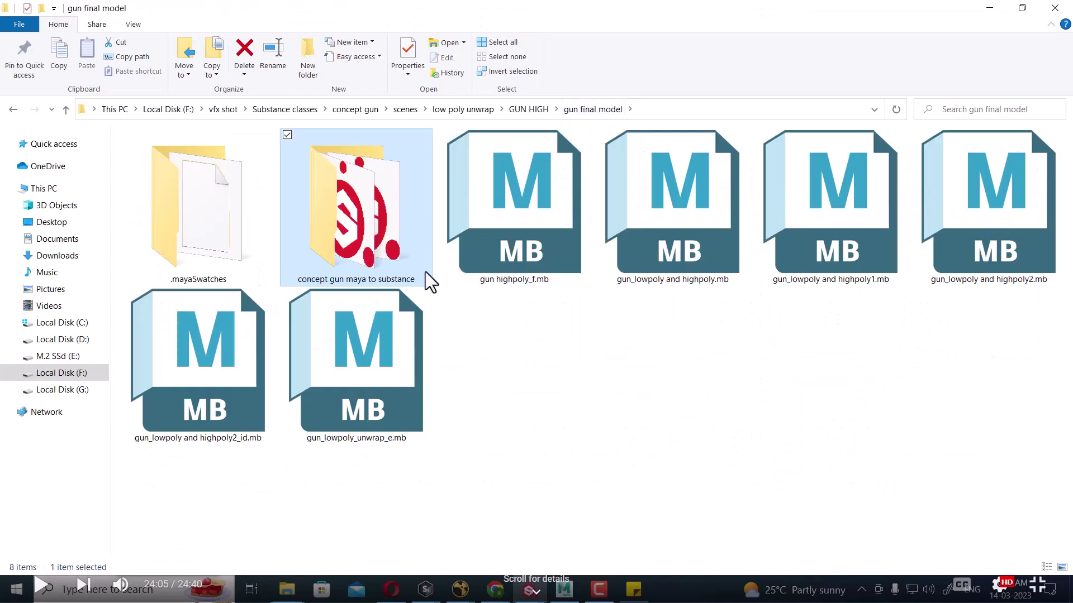
double_click(374, 258)
left_click(811, 107)
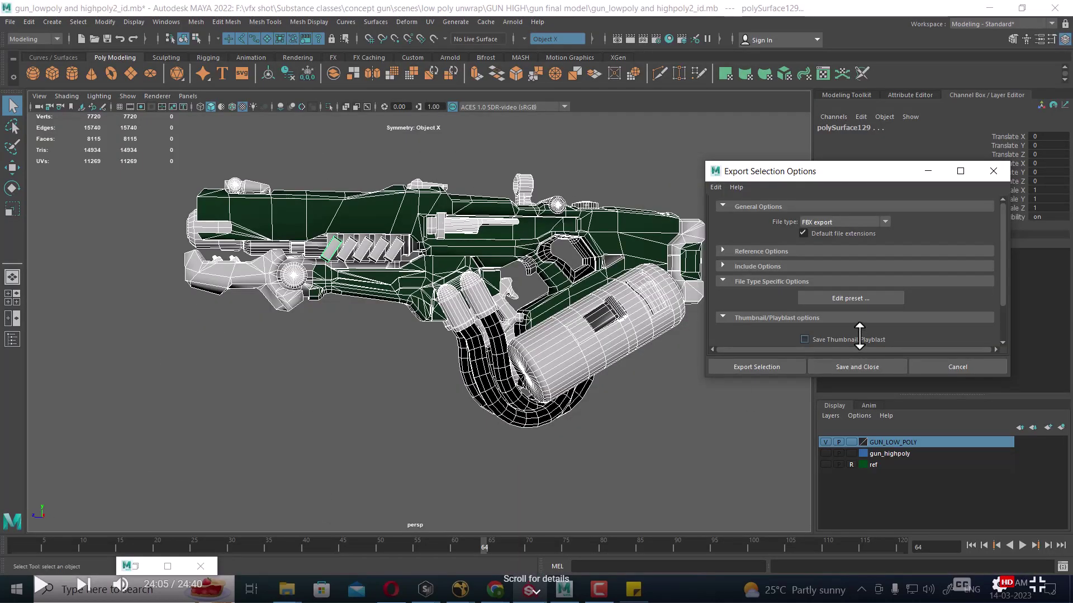
Step: Export the low-poly gun as Concept_gun_Low_id FBX into the concept gun maya to substance folder
left_click(761, 366)
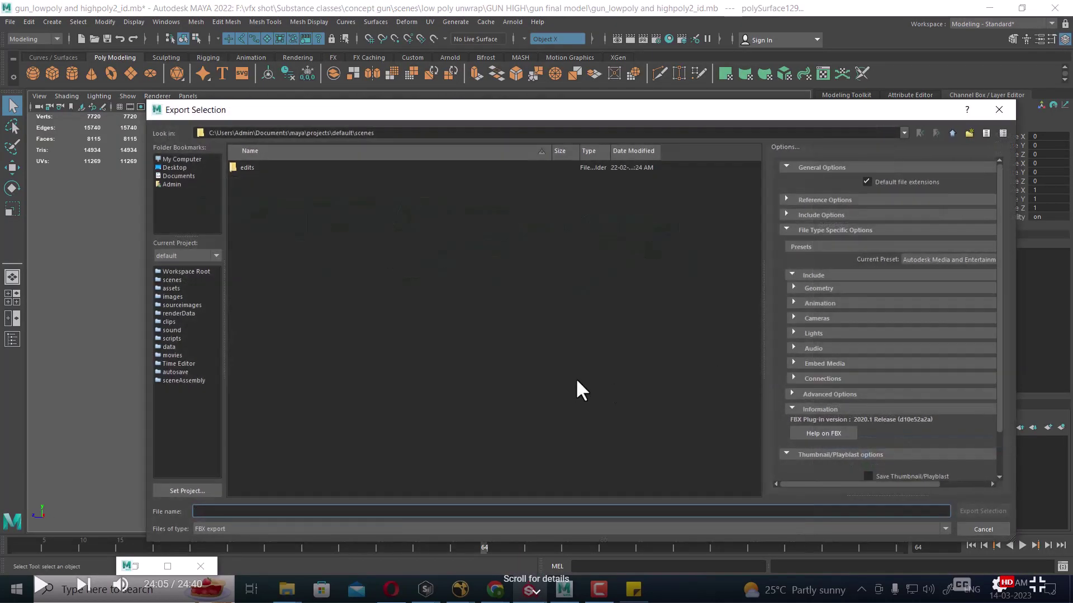
type("F:\\vfx shot\\Substance classes\\concept gun\\scenes\\low poly unwrap\\GUN HIGH\\gun final model\\concept gun maya to substance")
key("Return")
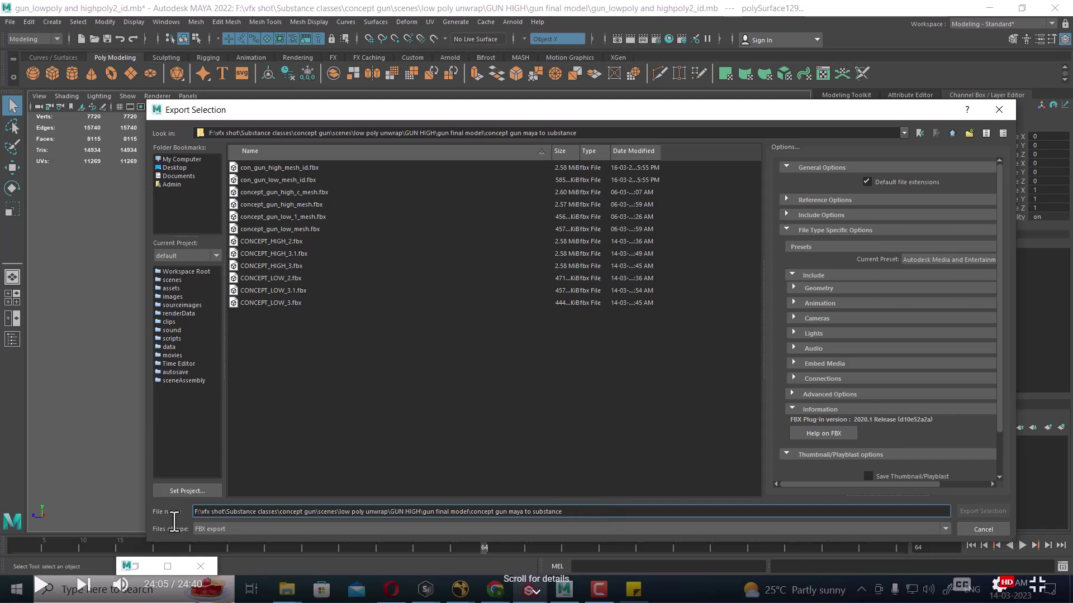
left_click_drag(581, 509, 123, 514)
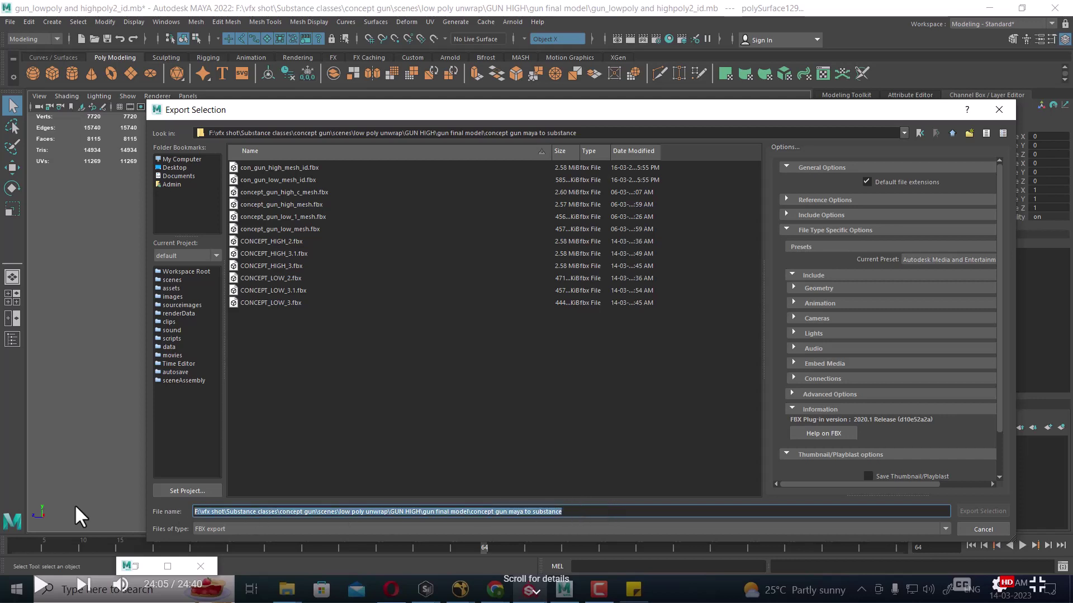
type("c")
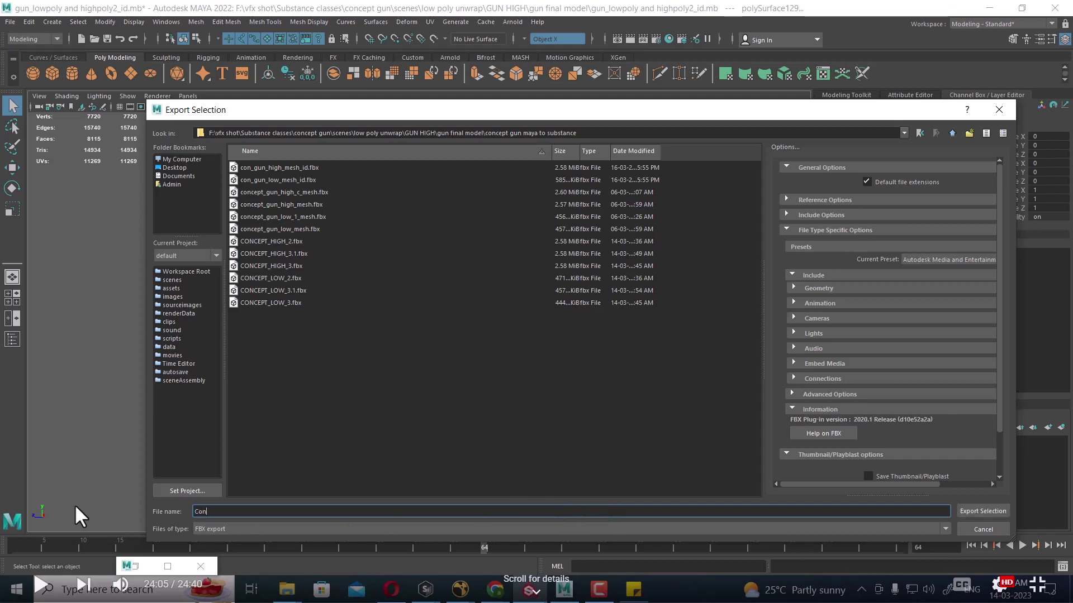
type("cept_gun_Low_id")
left_click(982, 508)
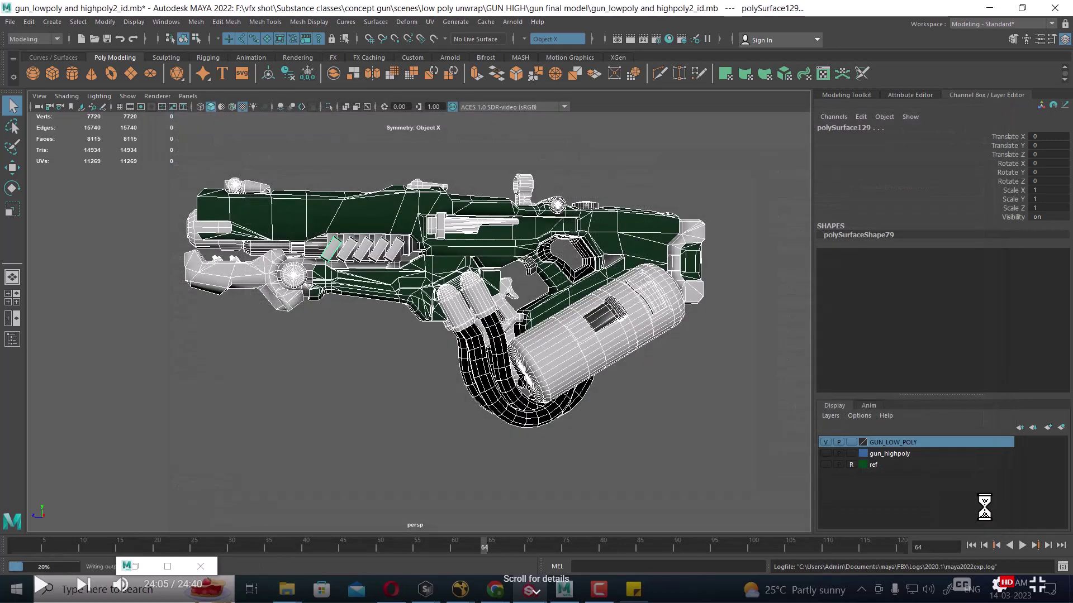
Step: Hide GUN_LOW_POLY, show and select gun_highpoly, and open the Export Selection file browser
left_click(826, 442)
left_click(826, 453)
left_click_drag(760, 159, 277, 335)
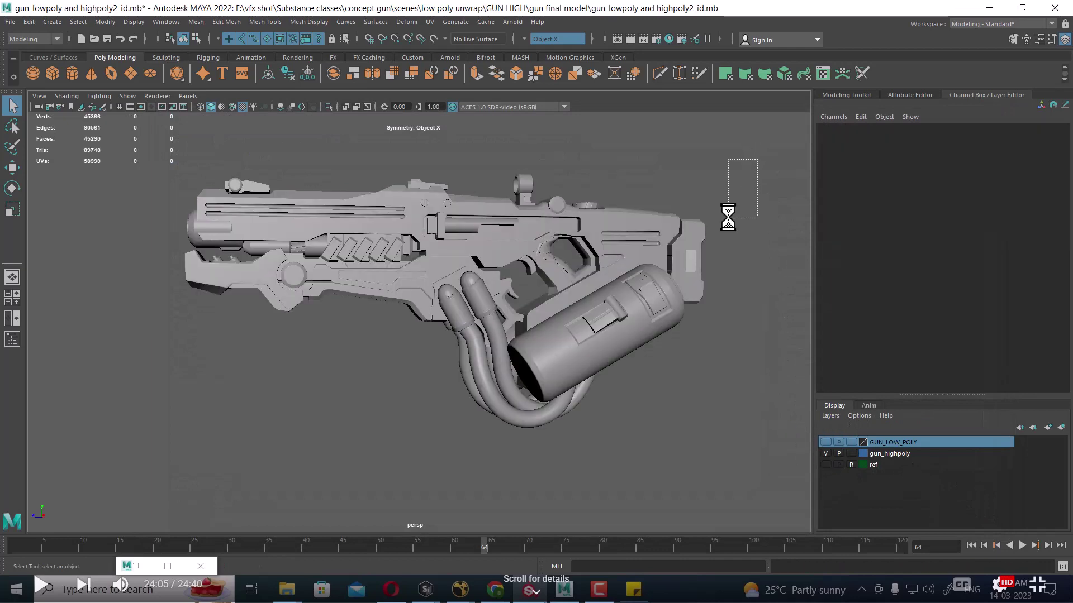
left_click(15, 20)
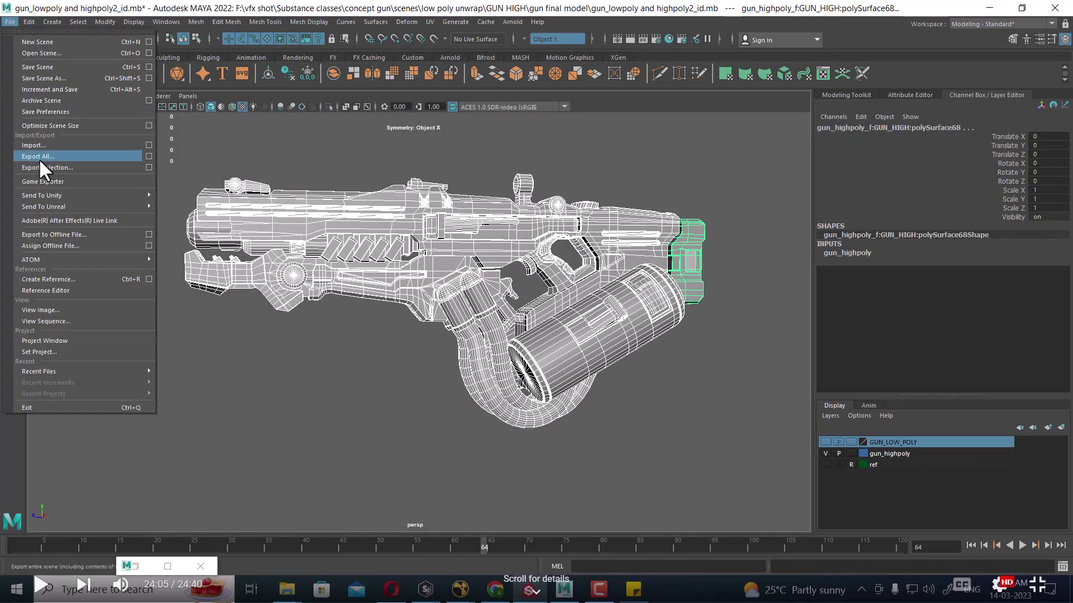
left_click(148, 167)
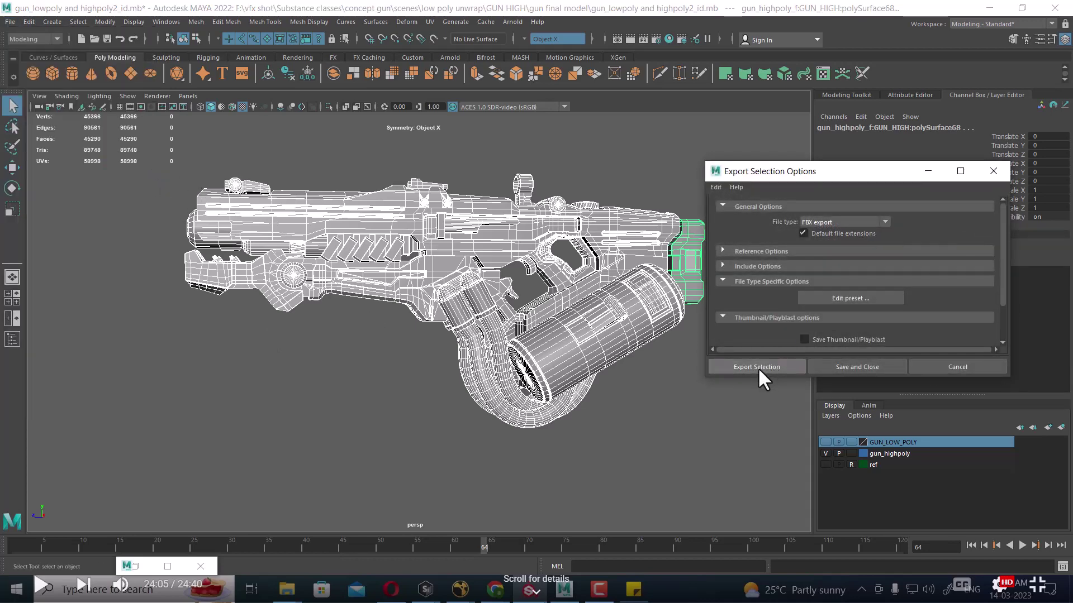
left_click(757, 367)
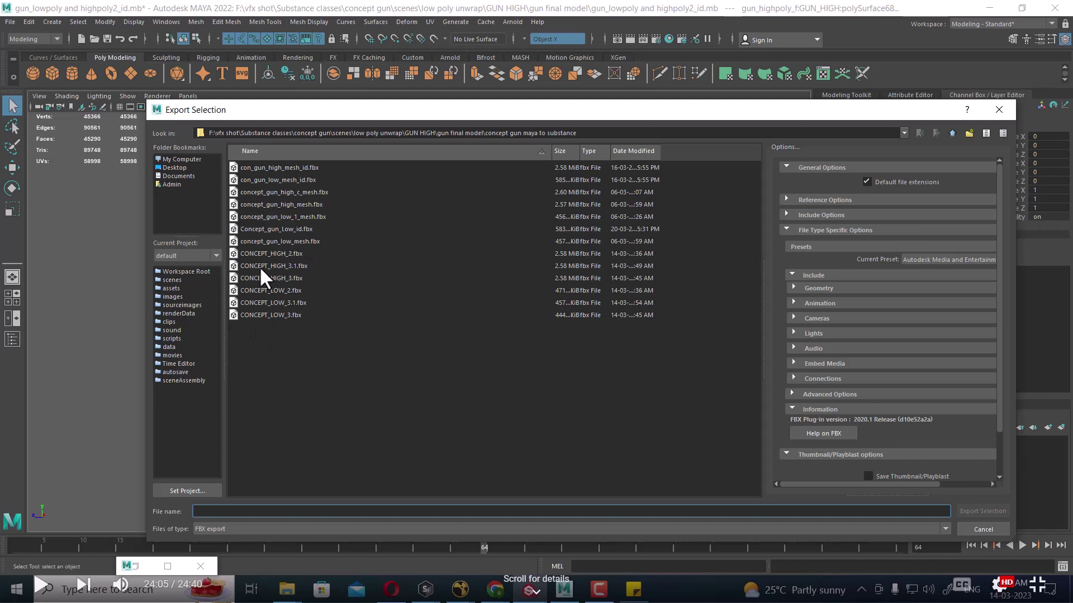
Step: Export the high-poly gun as concept_gun_high_mesh.fbx, confirming the overwrite warning
left_click(254, 242)
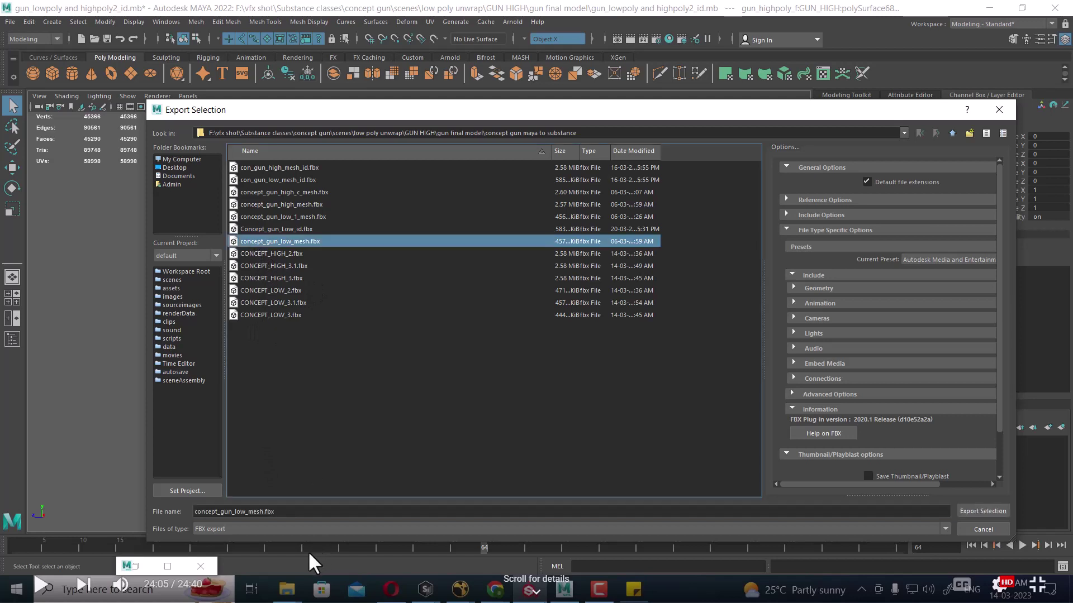
left_click(251, 512)
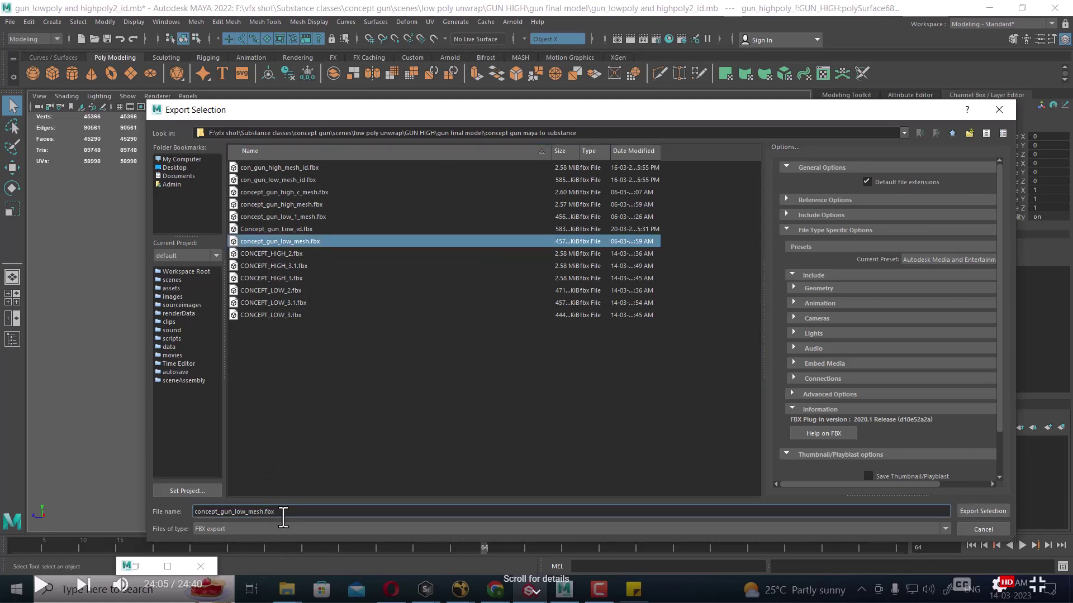
key("BackSpace")
key("BackSpace")
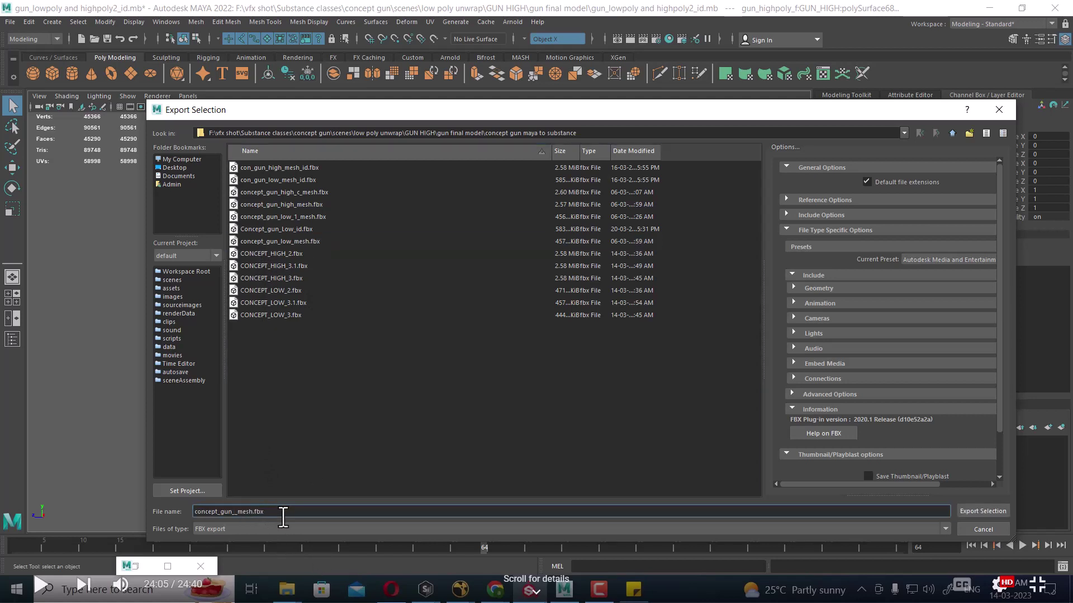
type("high")
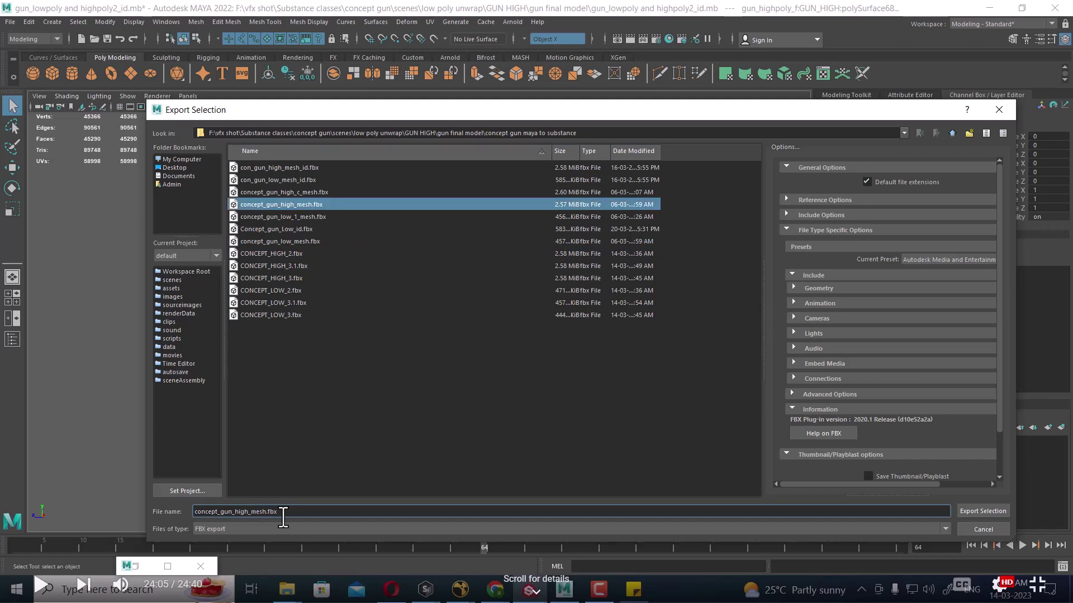
key("Return")
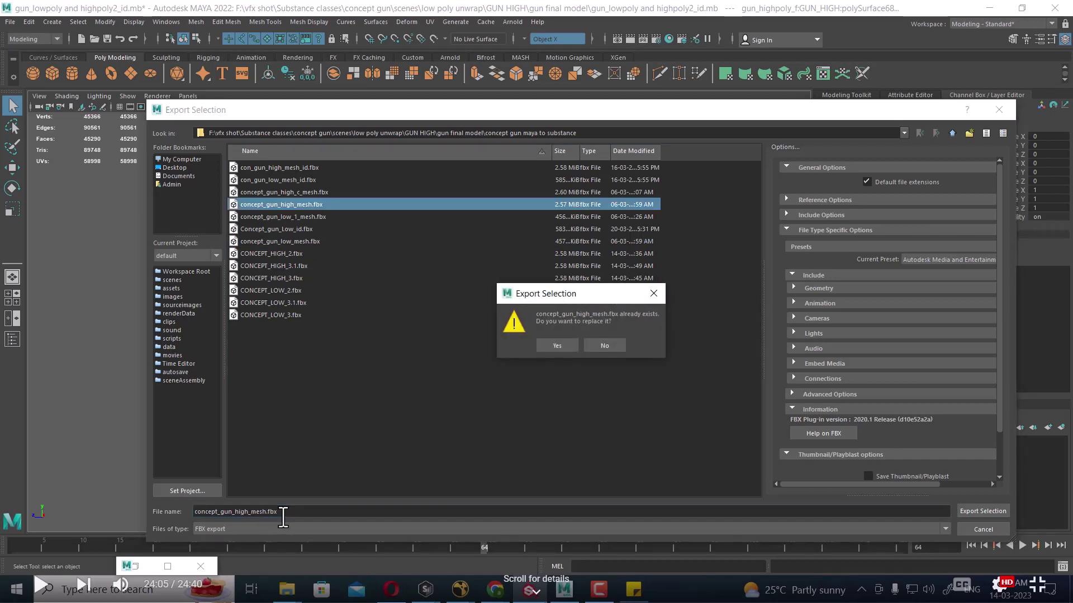
left_click(613, 346)
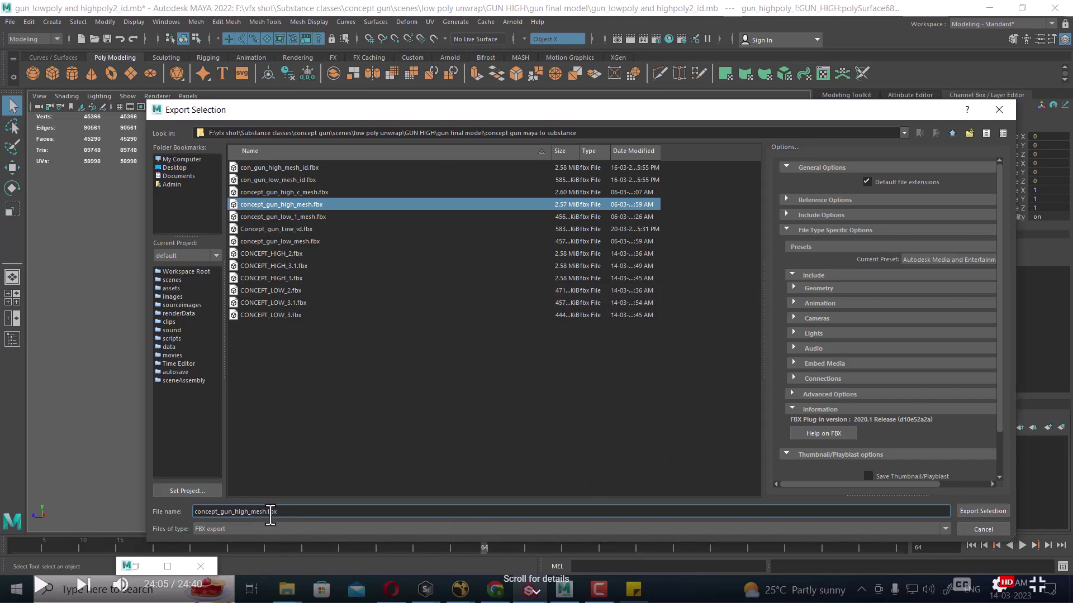
key("alt+Tab")
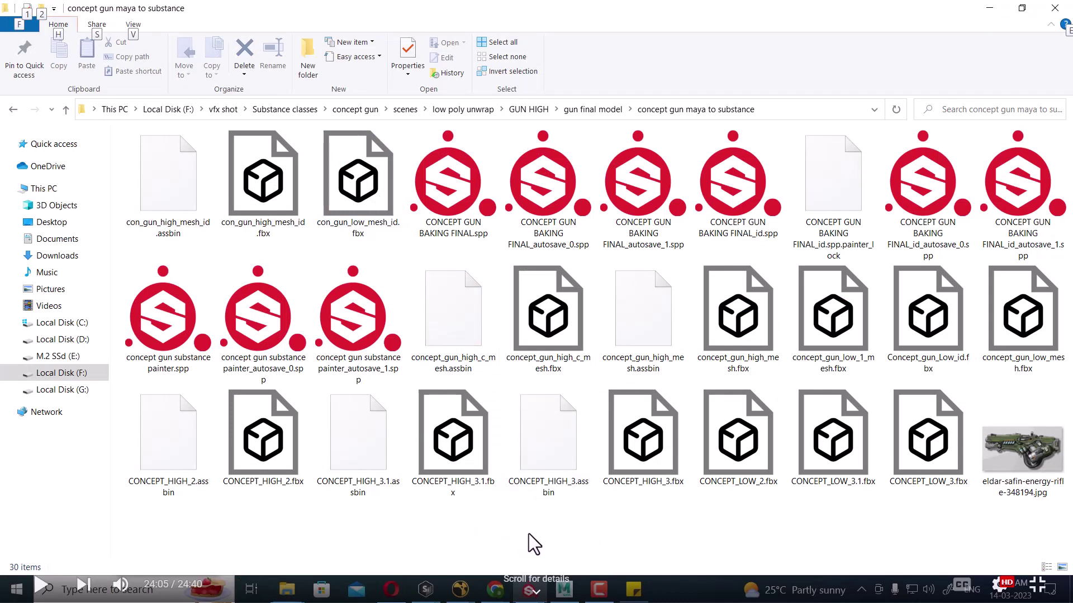
Step: Create a new folder named raw in the concept gun maya to substance folder
right_click(551, 536)
mouse_move(469, 504)
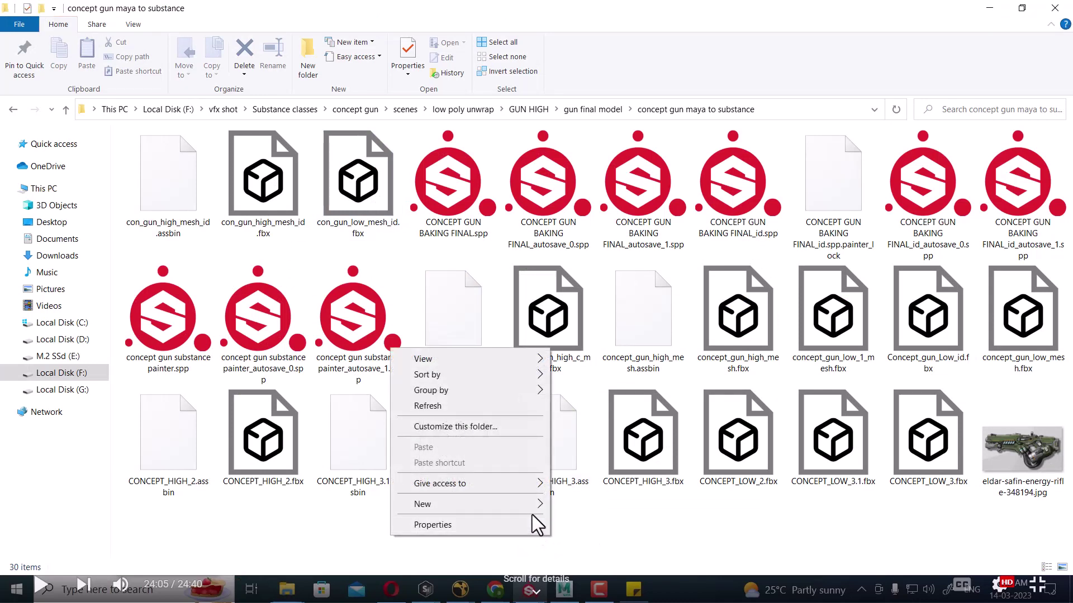
left_click(587, 339)
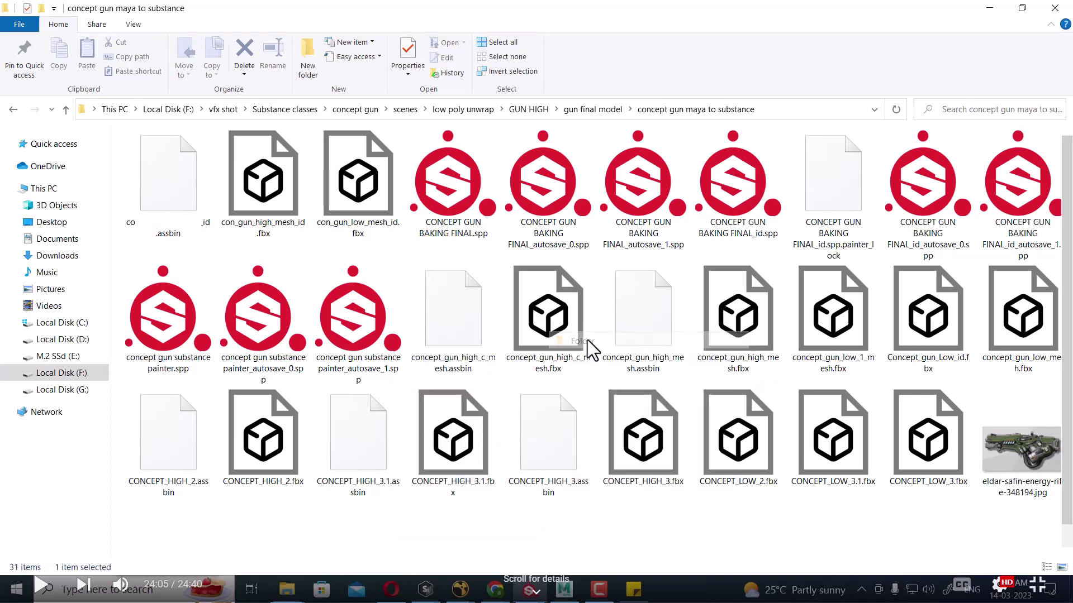
type("raw")
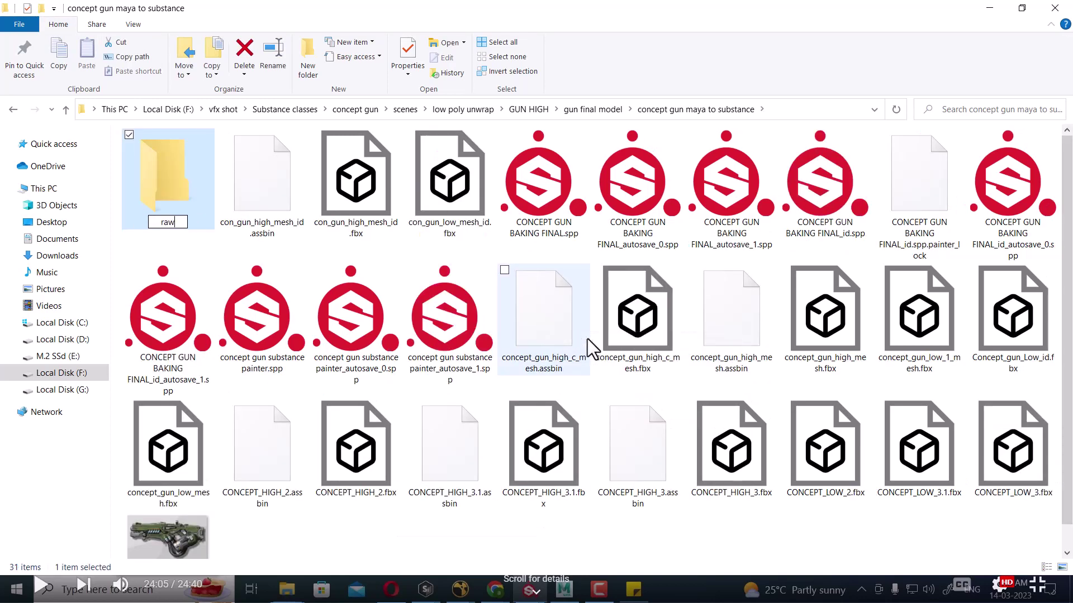
key("Return")
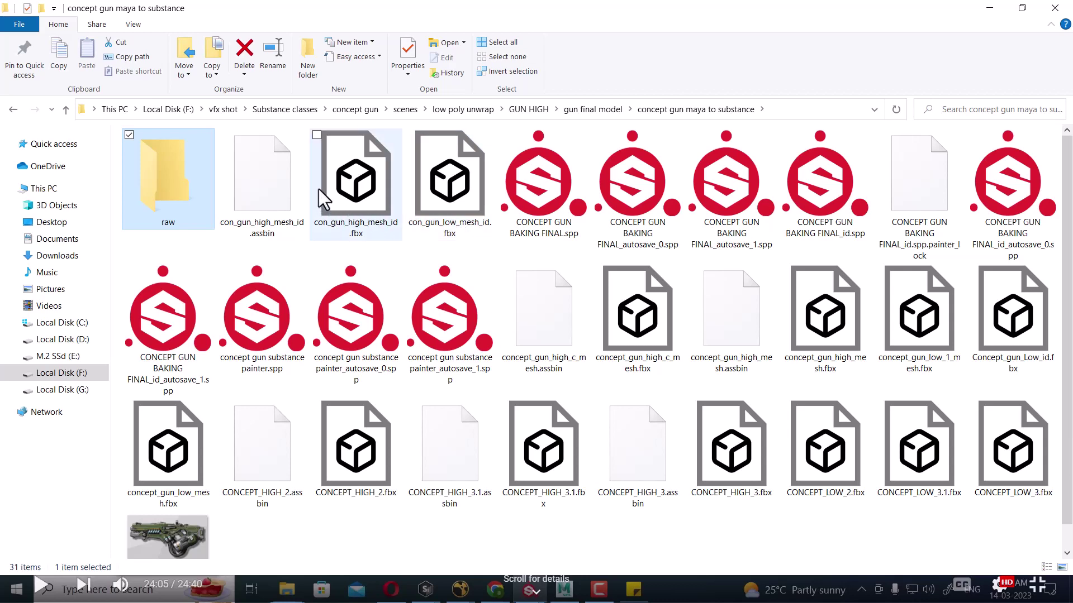
Step: Select the 29 files from con_gun_high_mesh_id.assbin through CONCEPT_LOW_3.fbx
left_click(536, 204)
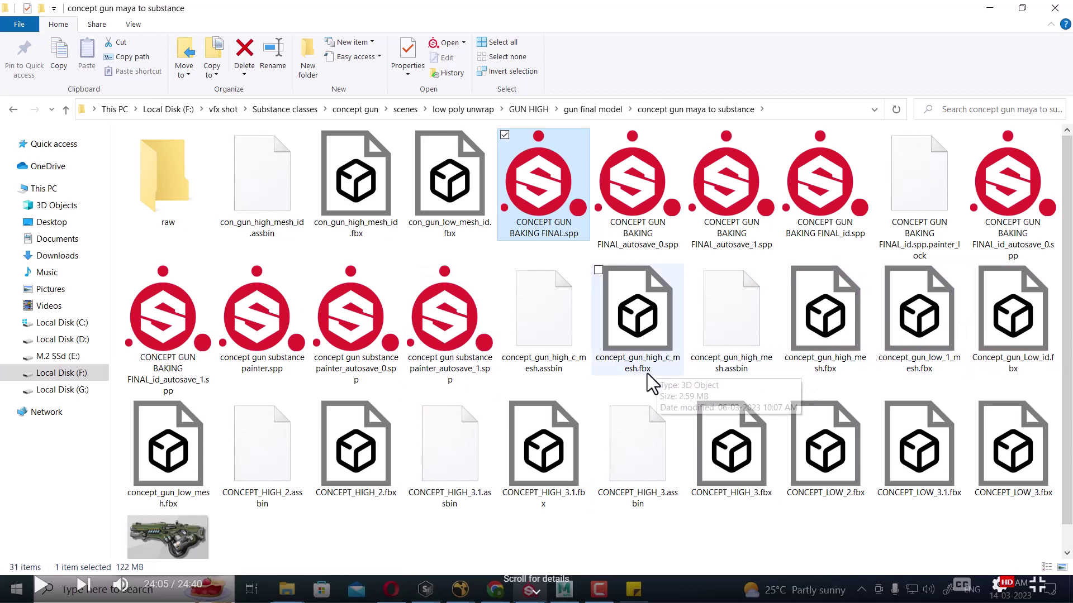
left_click(247, 190)
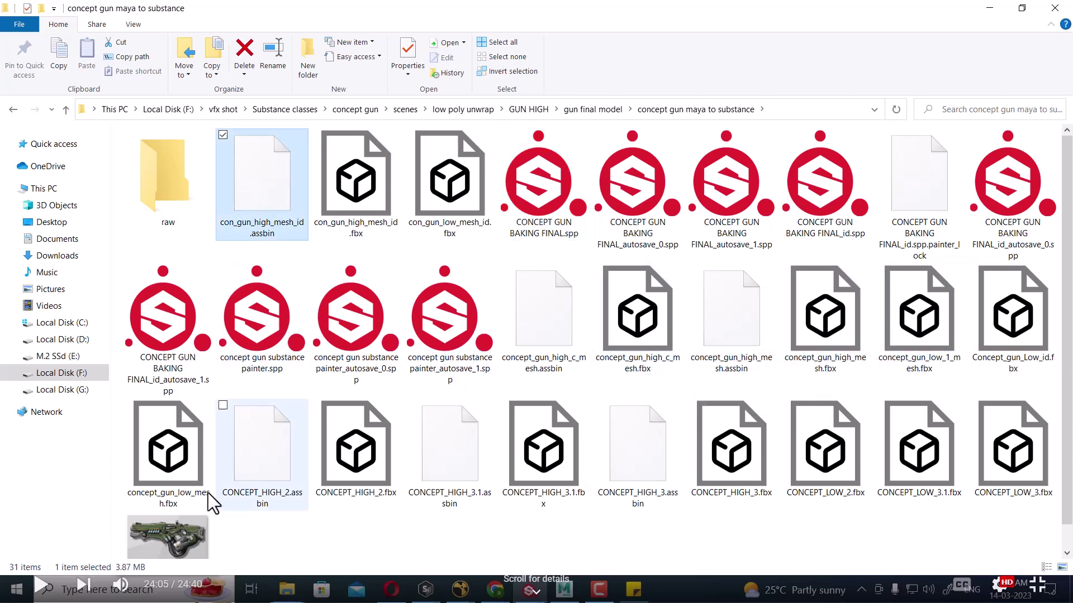
scroll(259, 464, "down", 1)
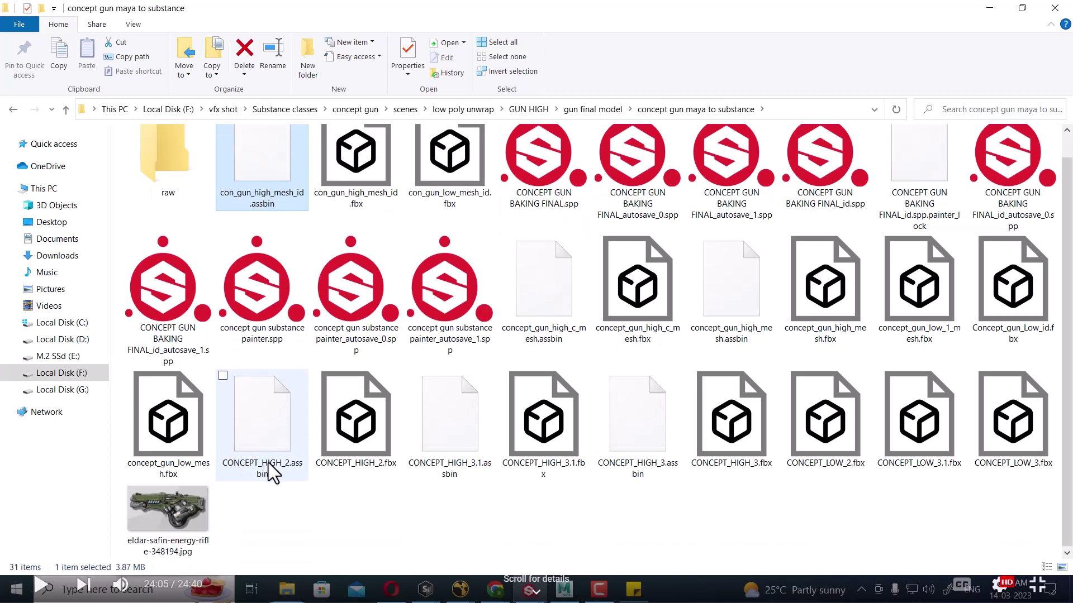
left_click(1013, 441, "shift")
scroll(479, 282, "up", 1)
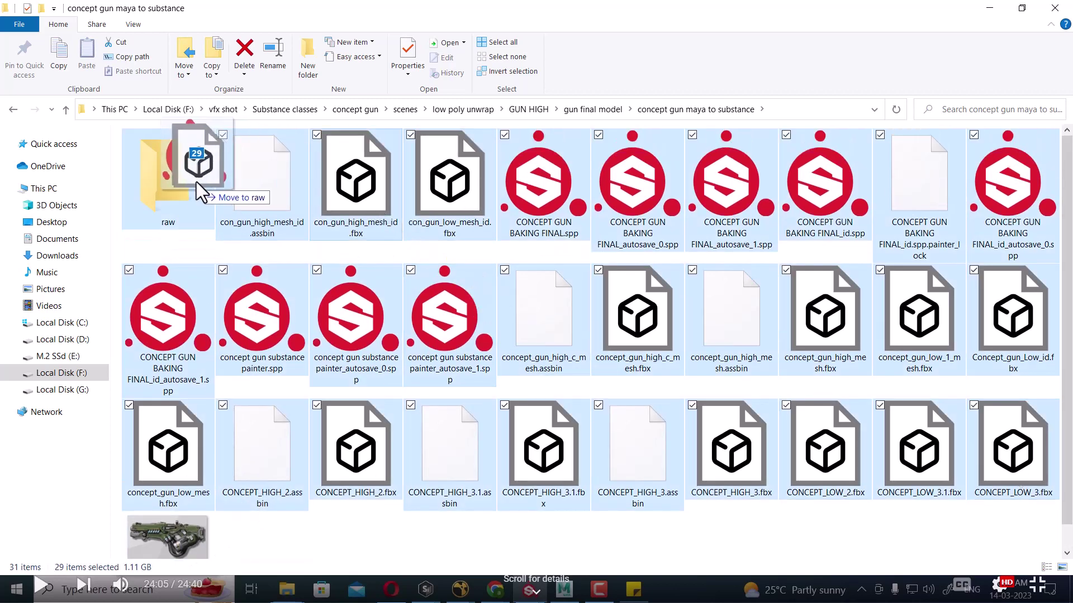
Step: Move the selected files into raw, skipping the in-use .spp and lock files
left_click_drag(378, 207, 194, 186)
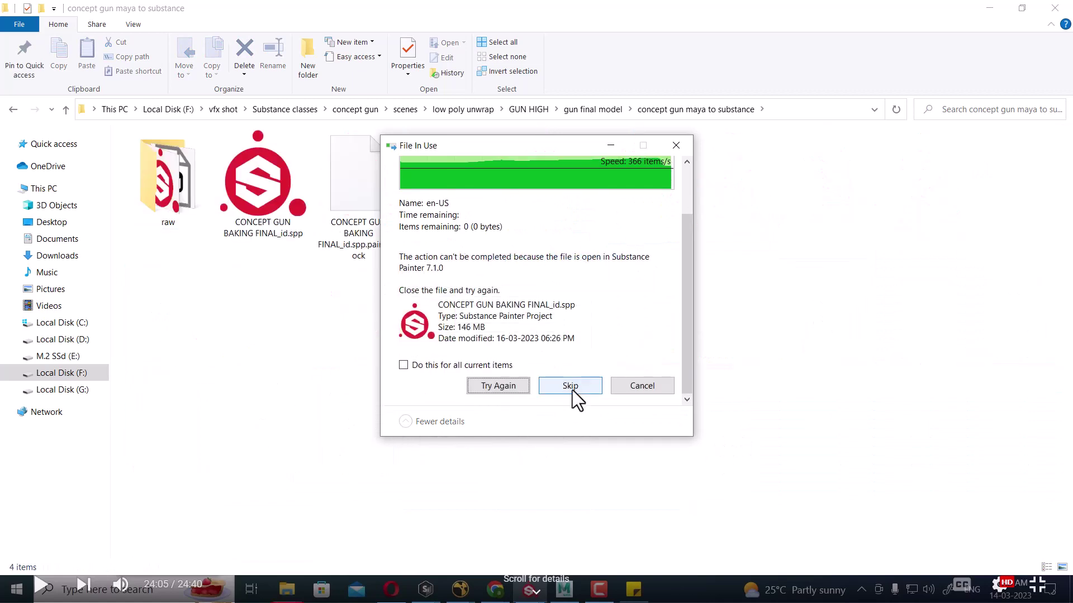
left_click(571, 387)
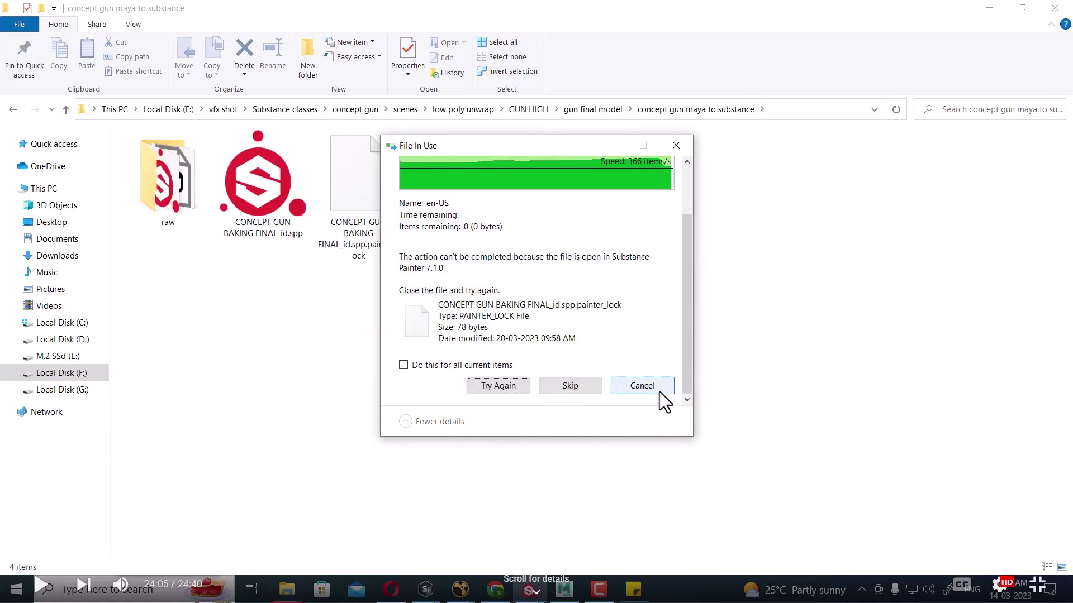
left_click(571, 390)
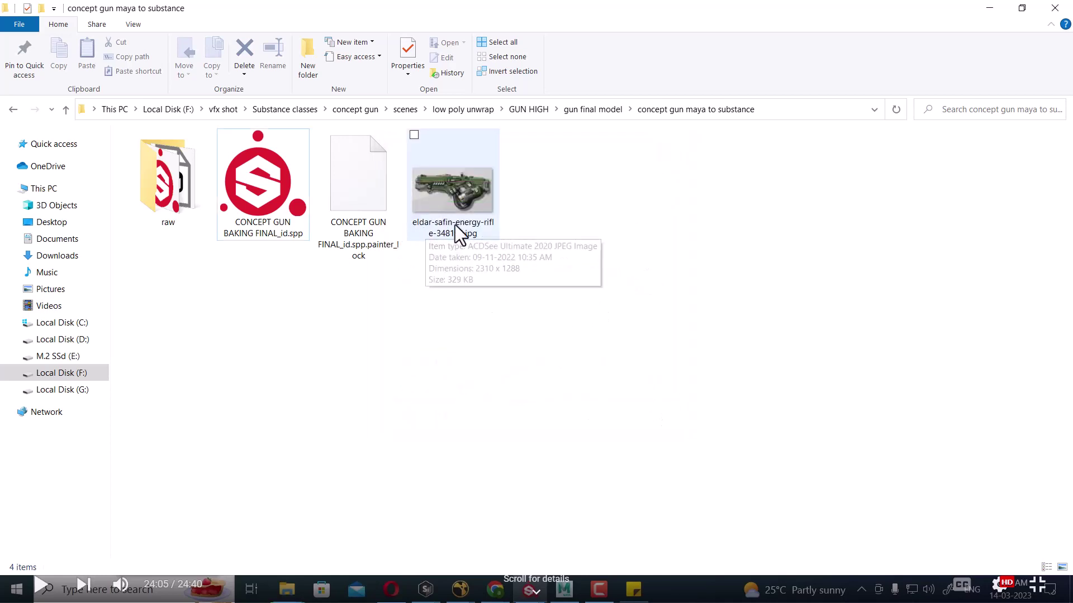
Step: Pick out Concept_gun_Low_id.fbx inside raw and return to the parent folder
double_click(186, 191)
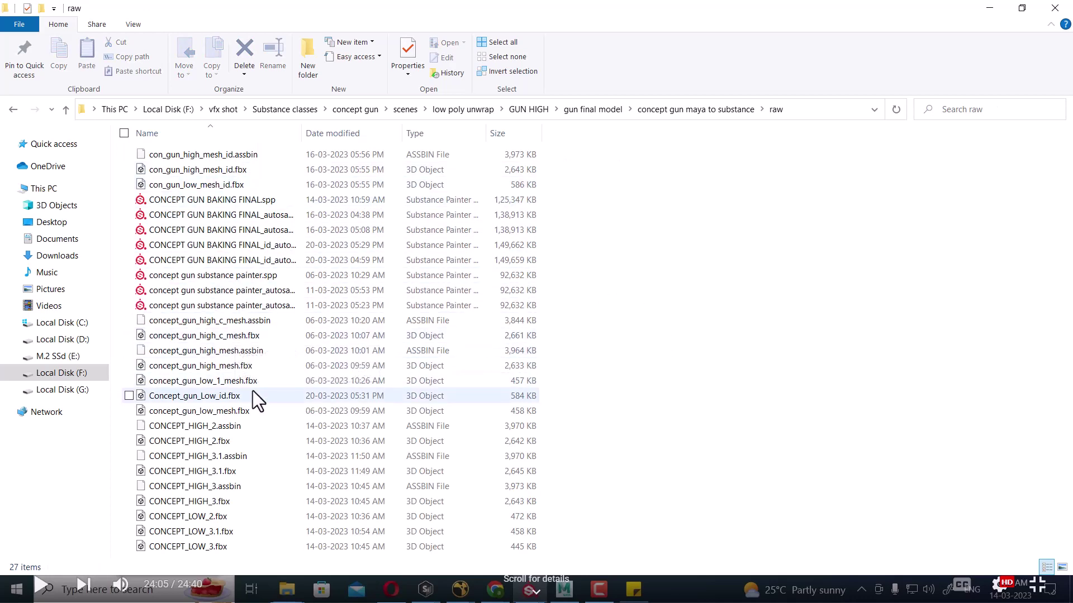
left_click(225, 189)
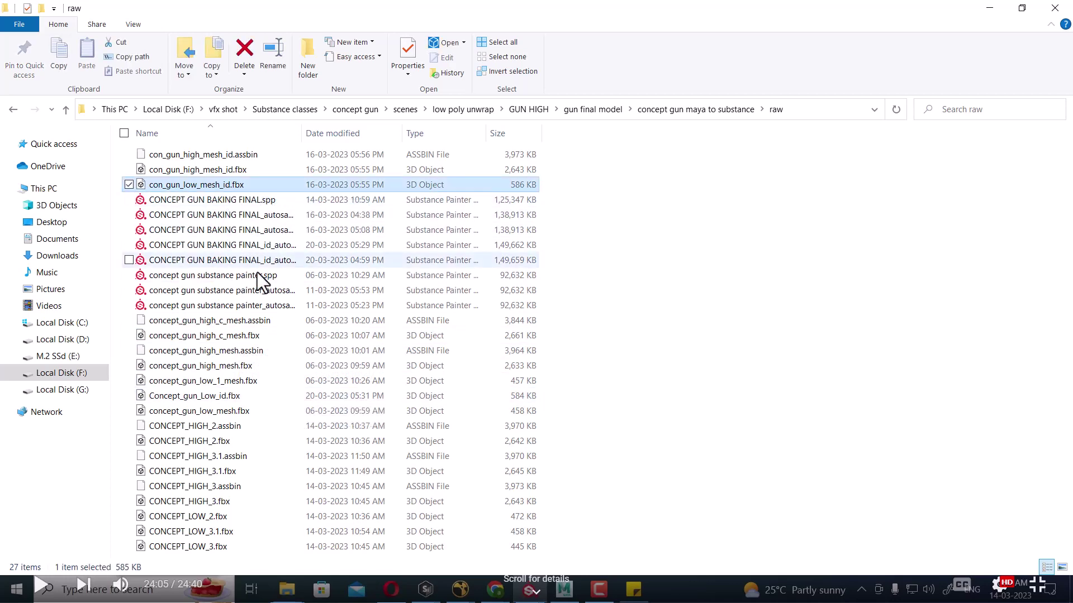
left_click(242, 337)
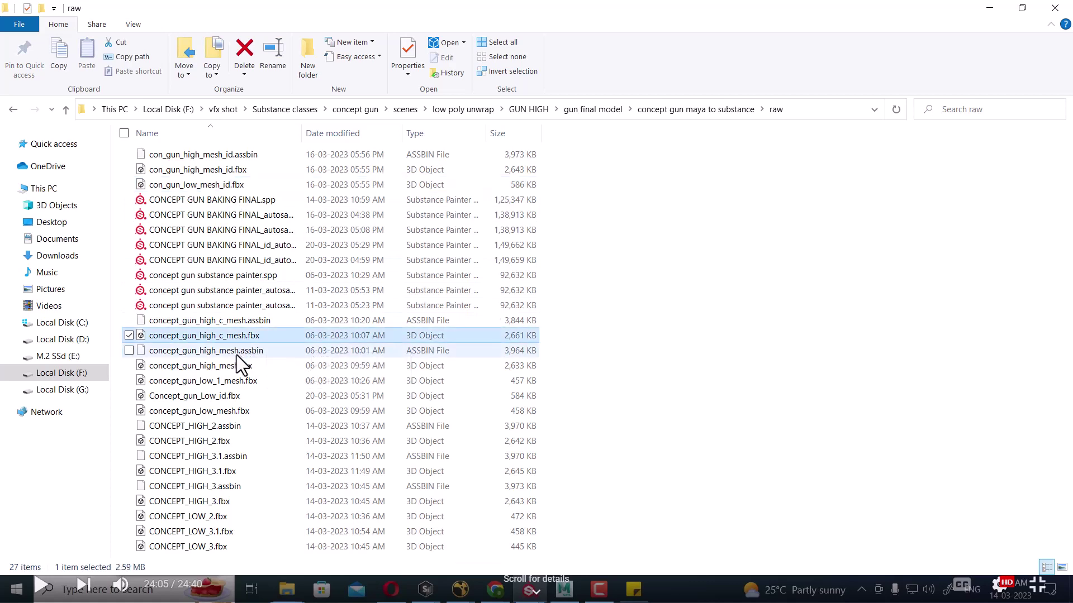
left_click(231, 364)
left_click(226, 396)
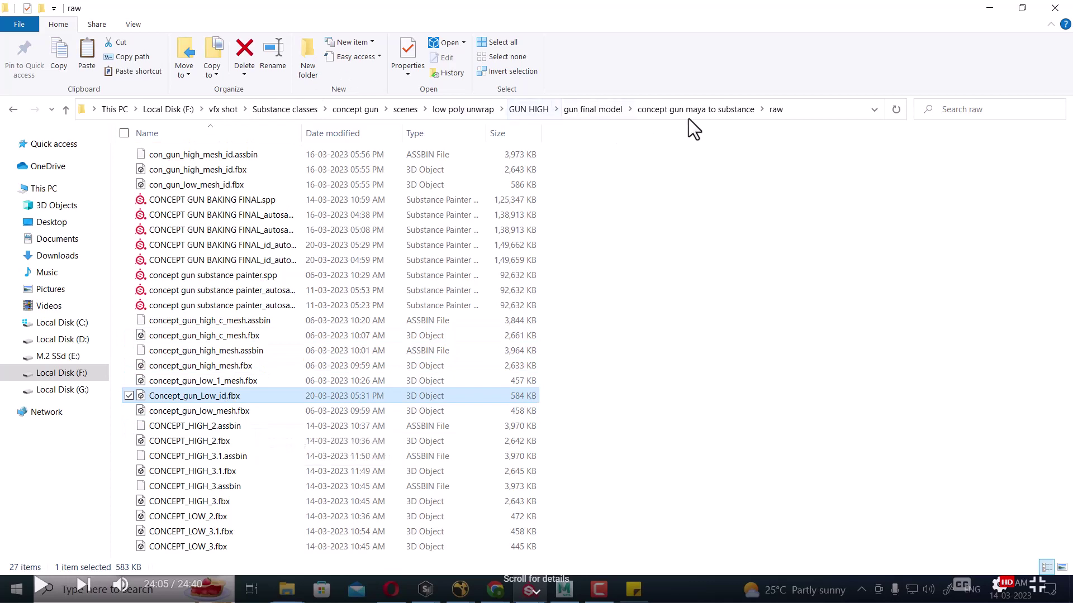
left_click(703, 109)
Step: Paste Concept_gun_Low_id.fbx back into the concept gun maya to substance folder
key("ctrl+v")
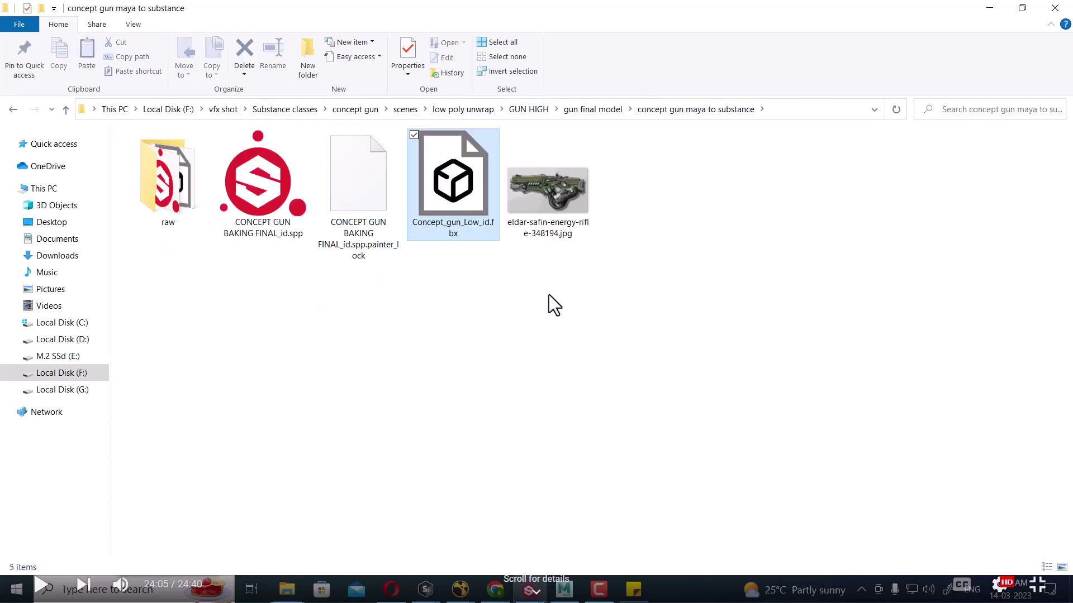
left_click(791, 109)
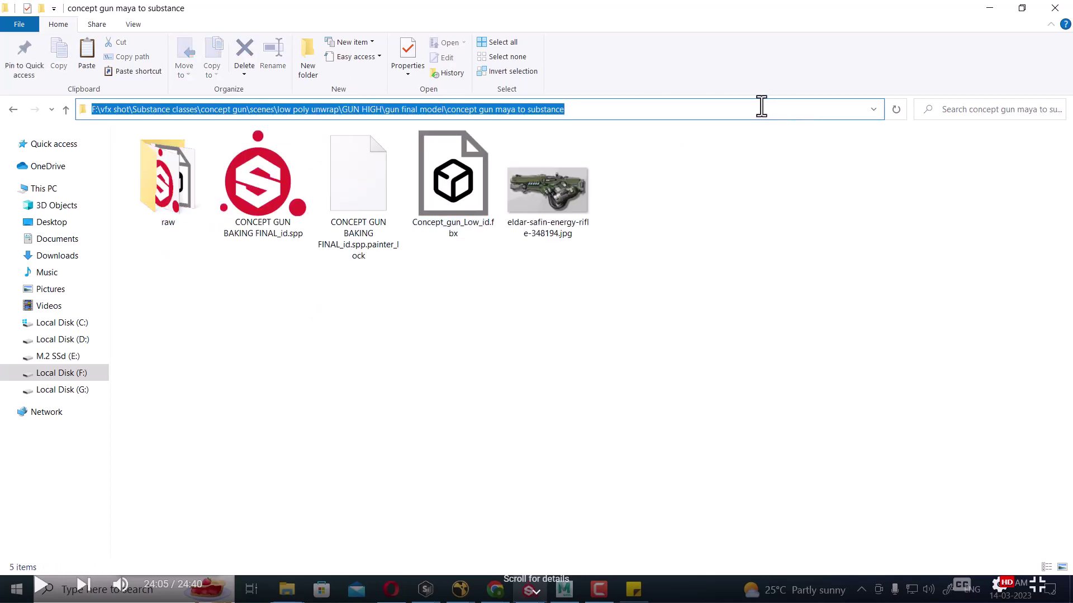
key("alt+Tab")
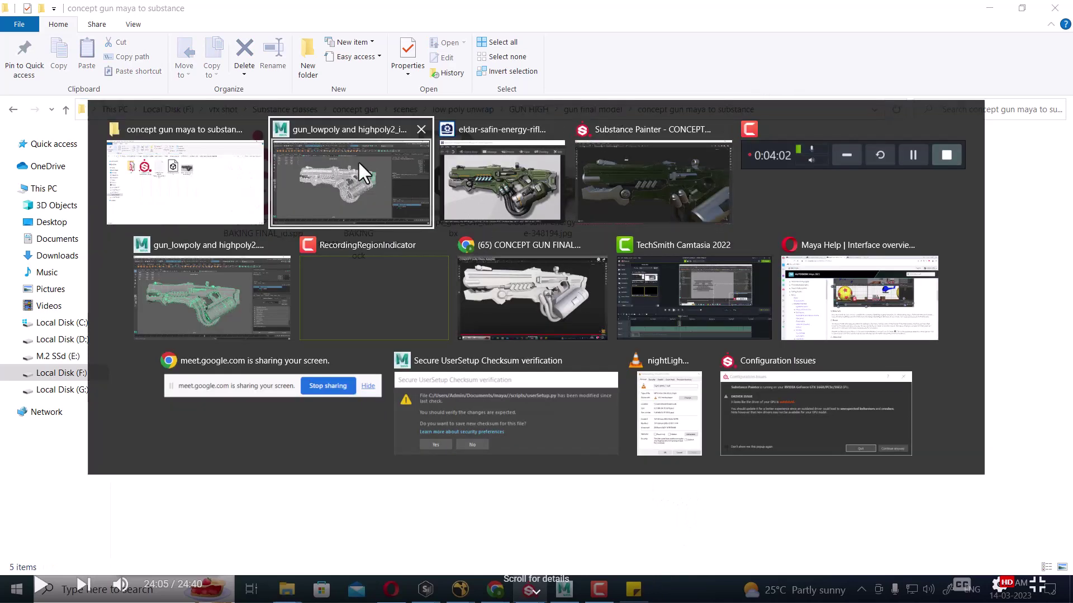
left_click(358, 160)
Step: Export the high-poly gun as Concept_gun_hi_id.fbx beside the low-poly file
left_click(270, 183)
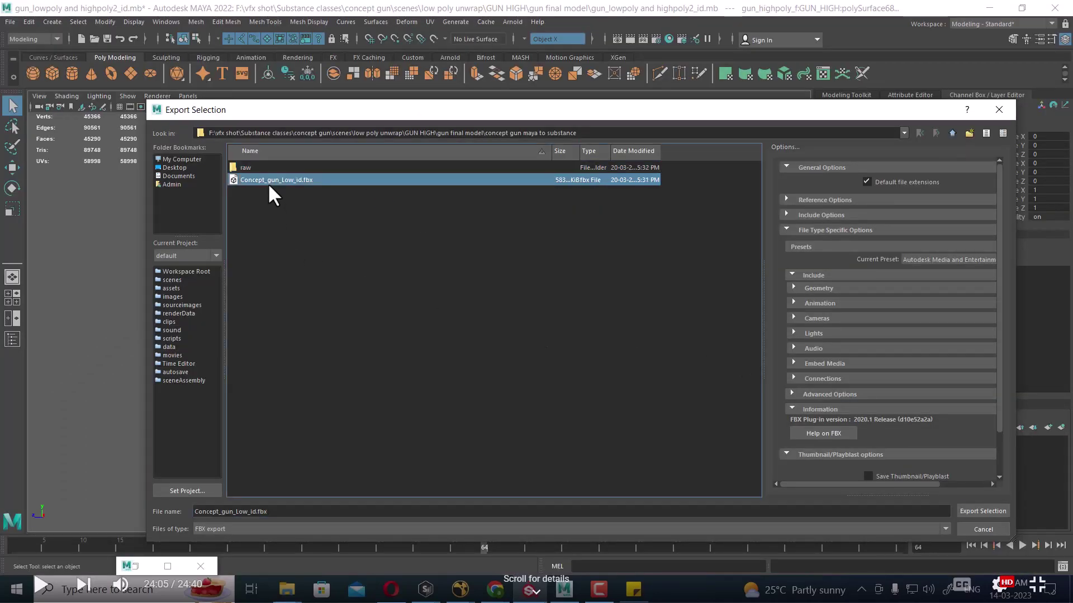
left_click(249, 511)
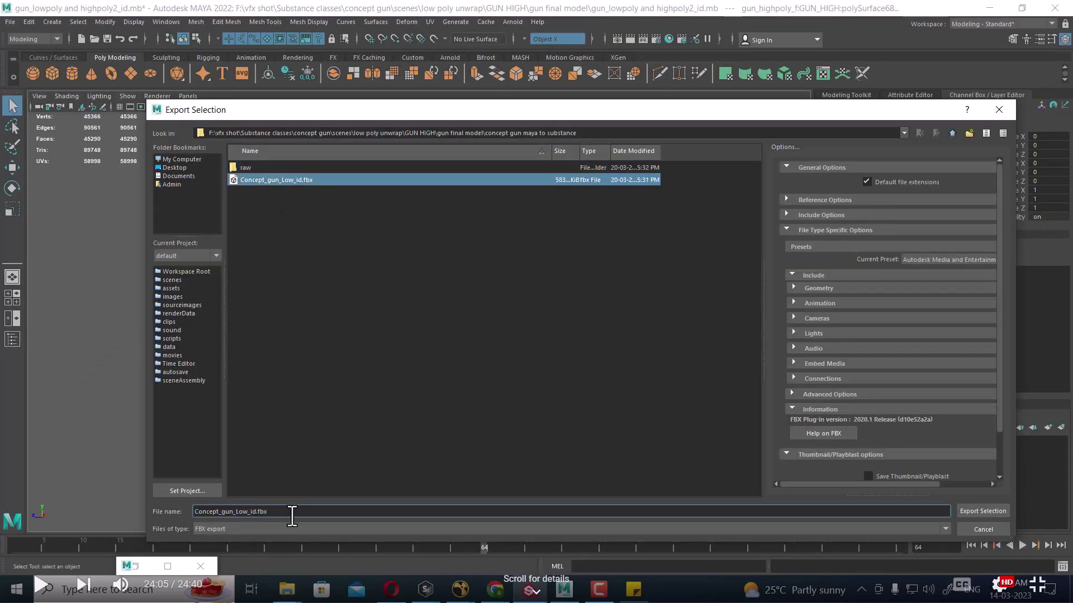
key("BackSpace")
key("BackSpace")
type("high")
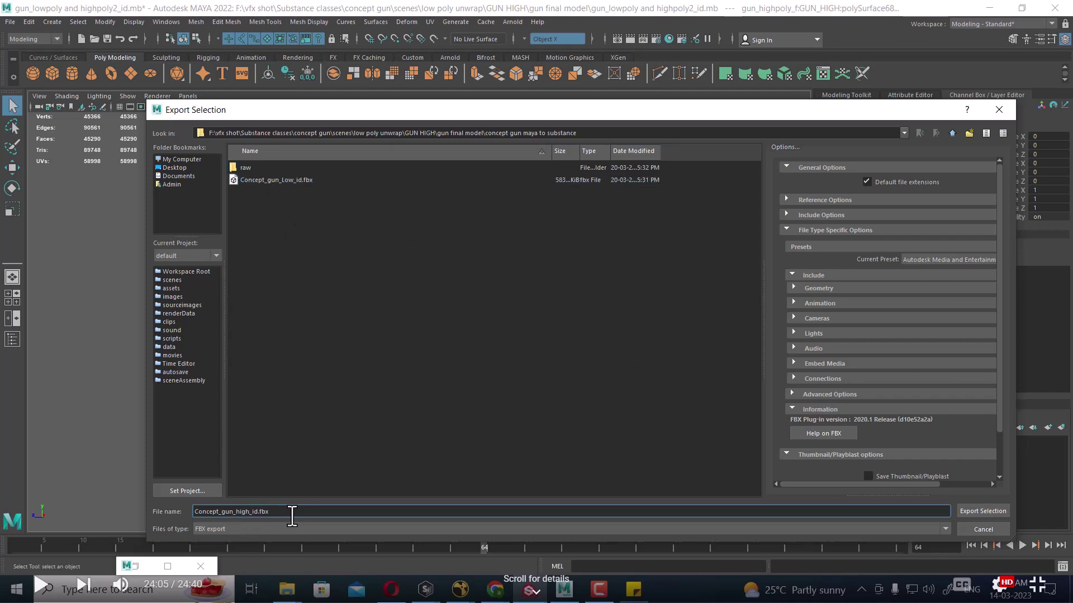
key("Return")
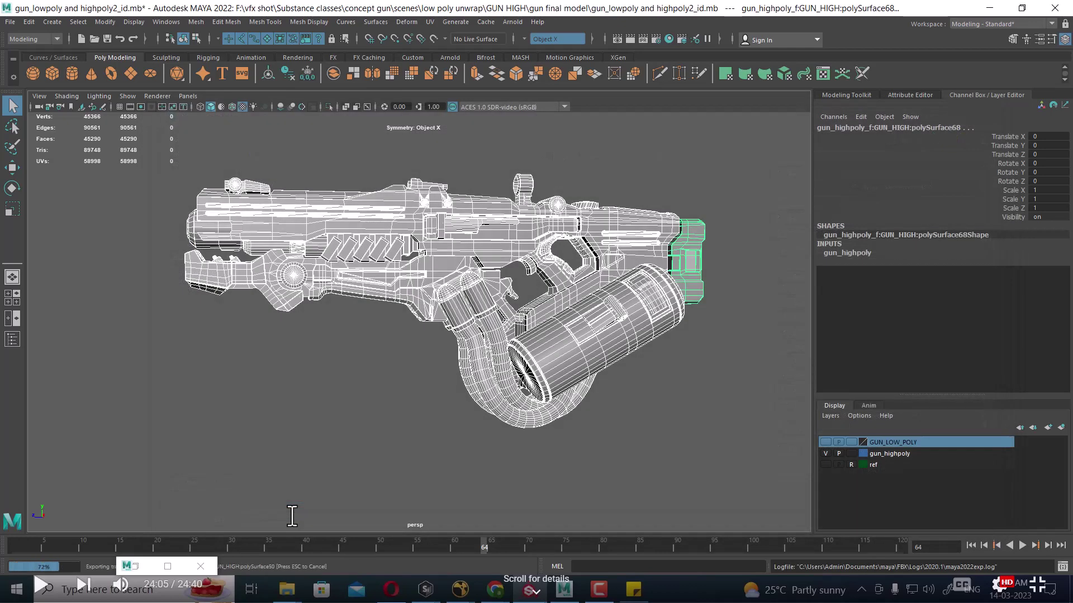
Step: Select the low-poly gun mesh in Maya
key("alt+Tab")
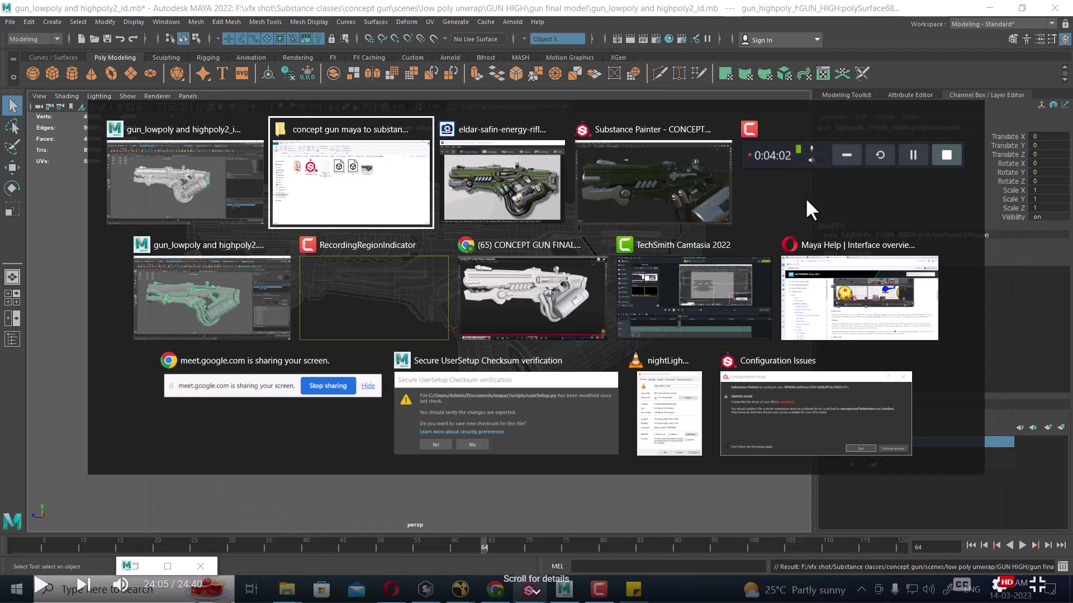
left_click(802, 152)
left_click(423, 321)
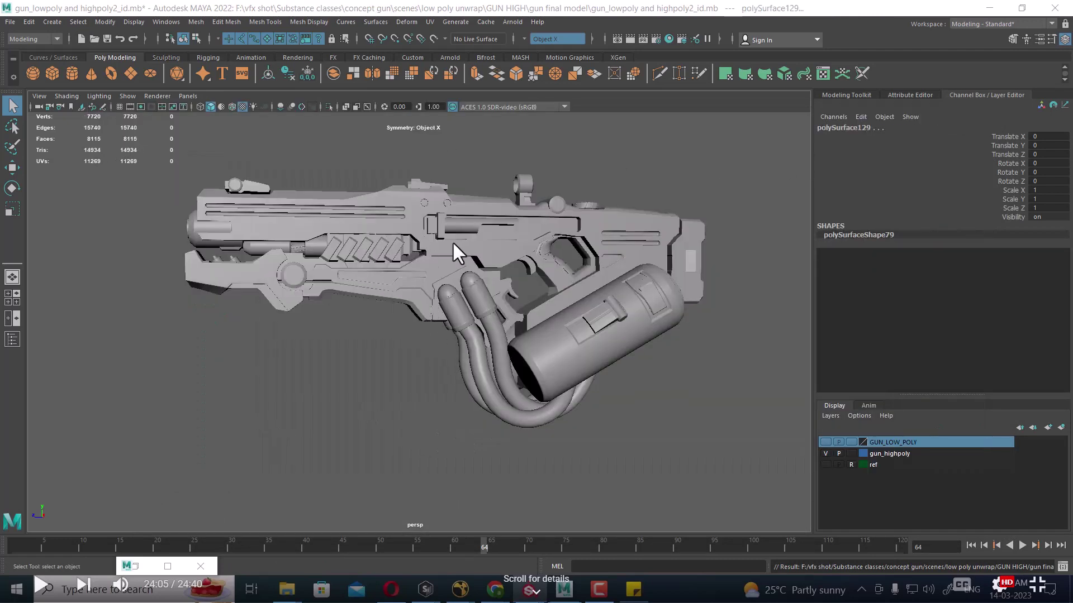
key("alt+Tab")
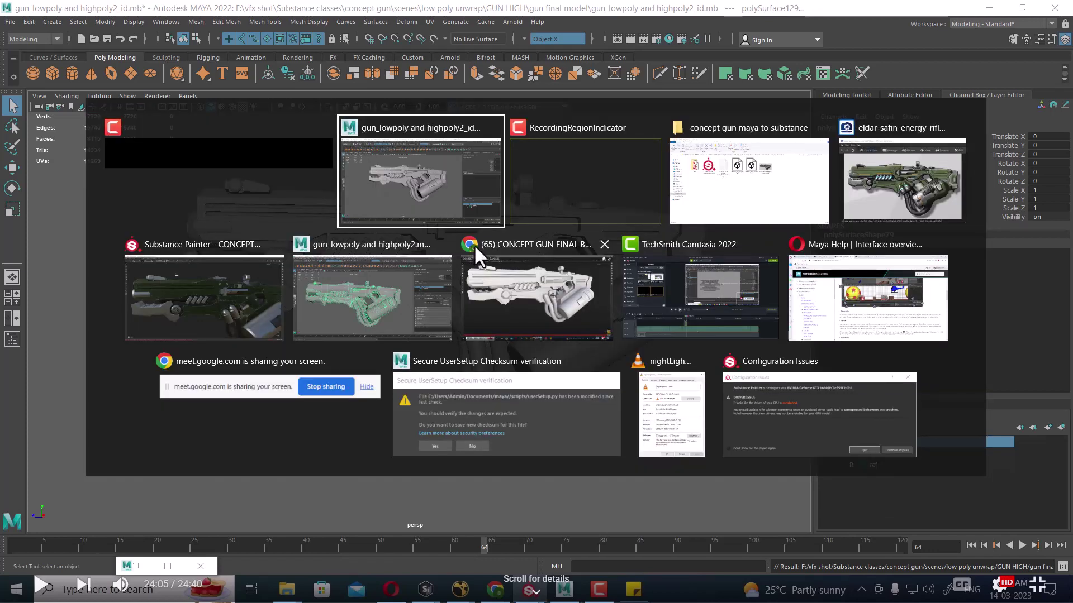
Step: Create a new Substance Painter project using Concept_gun_Low_id.fbx, keeping 2048 resolution
left_click(230, 285)
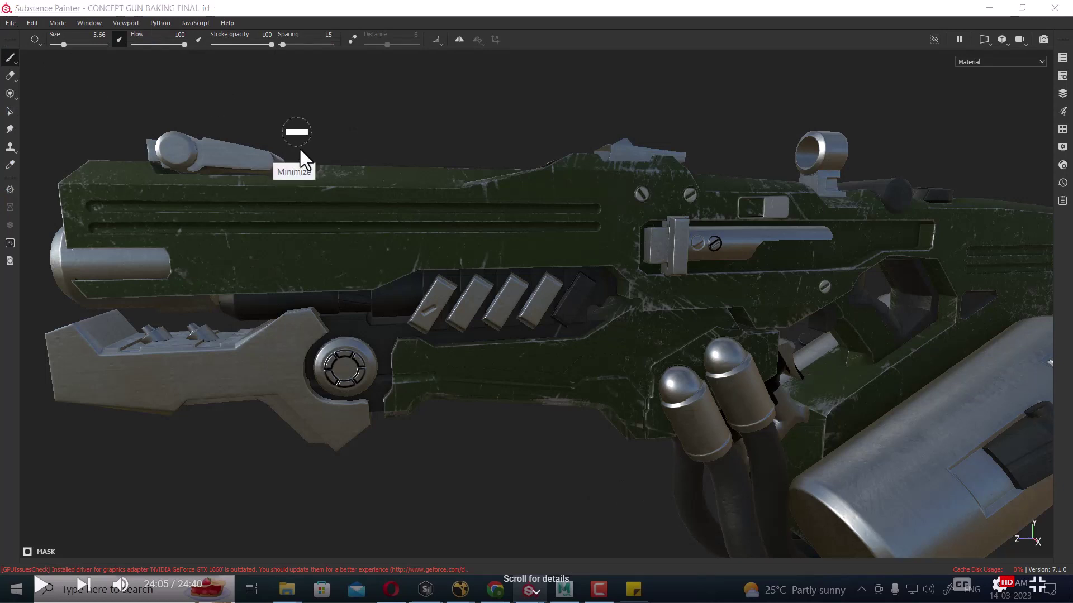
left_click(10, 23)
left_click(31, 37)
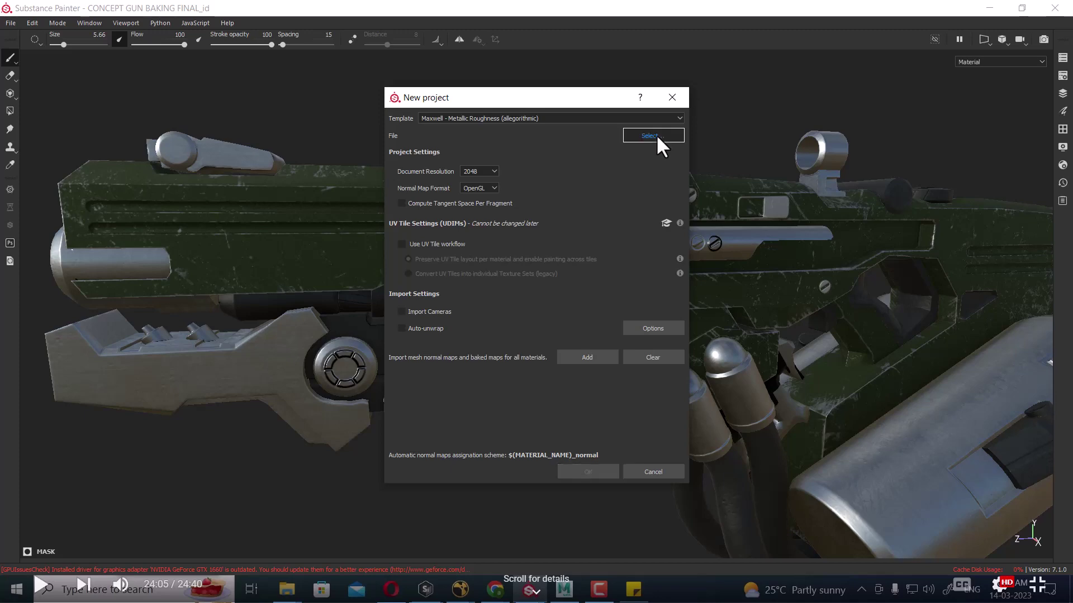
left_click(655, 134)
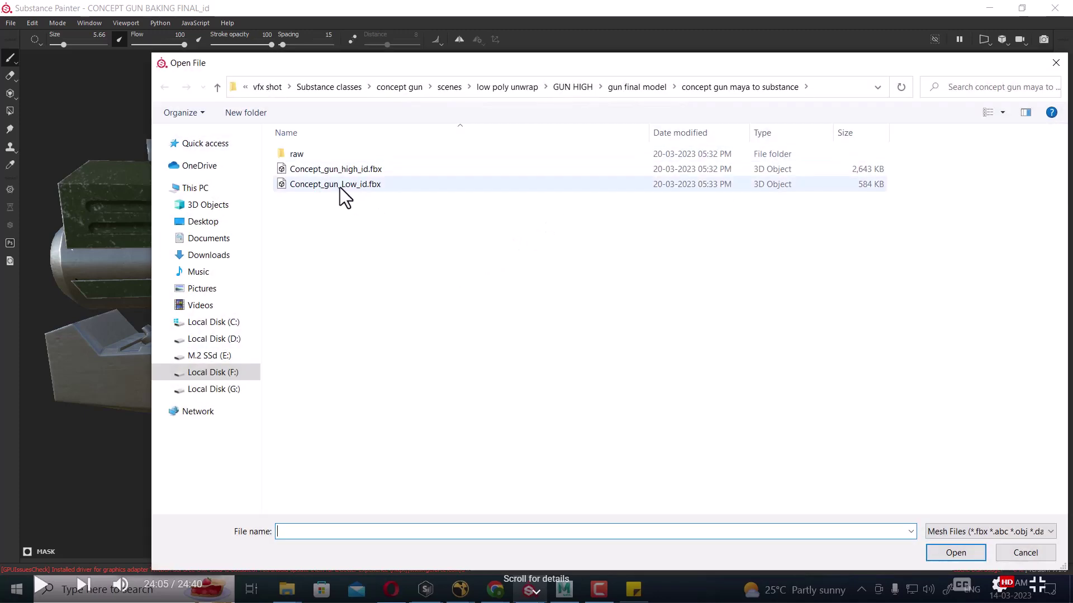
double_click(339, 184)
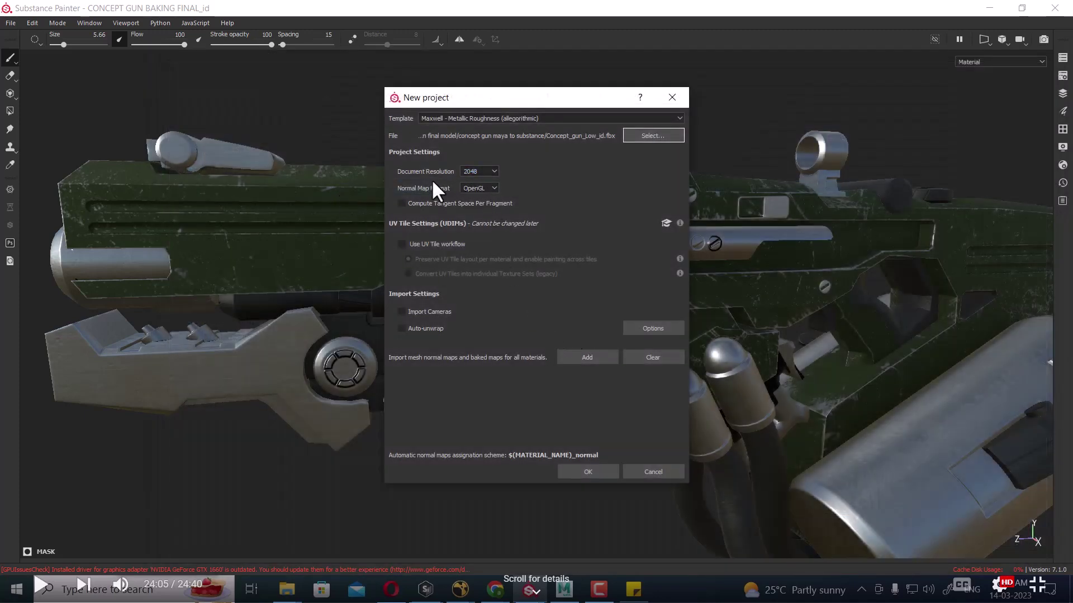
left_click(490, 172)
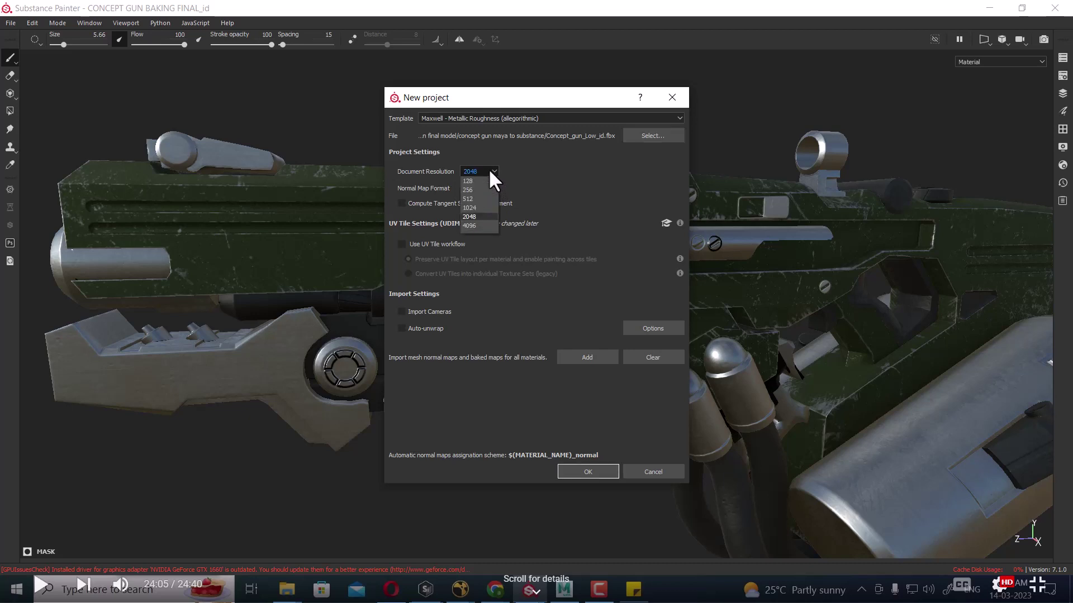
left_click(490, 172)
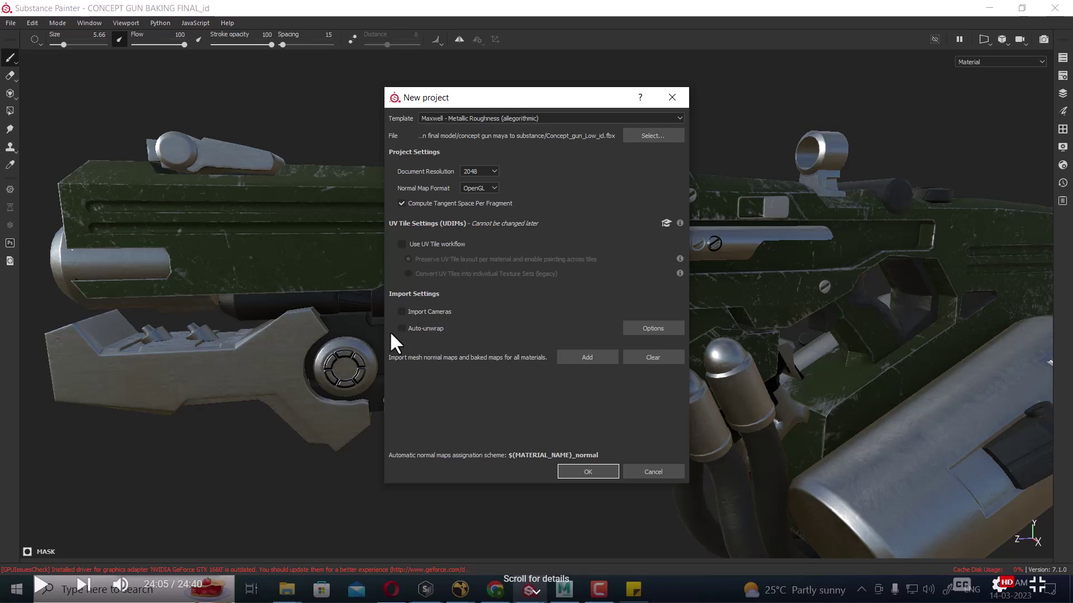
left_click(582, 469)
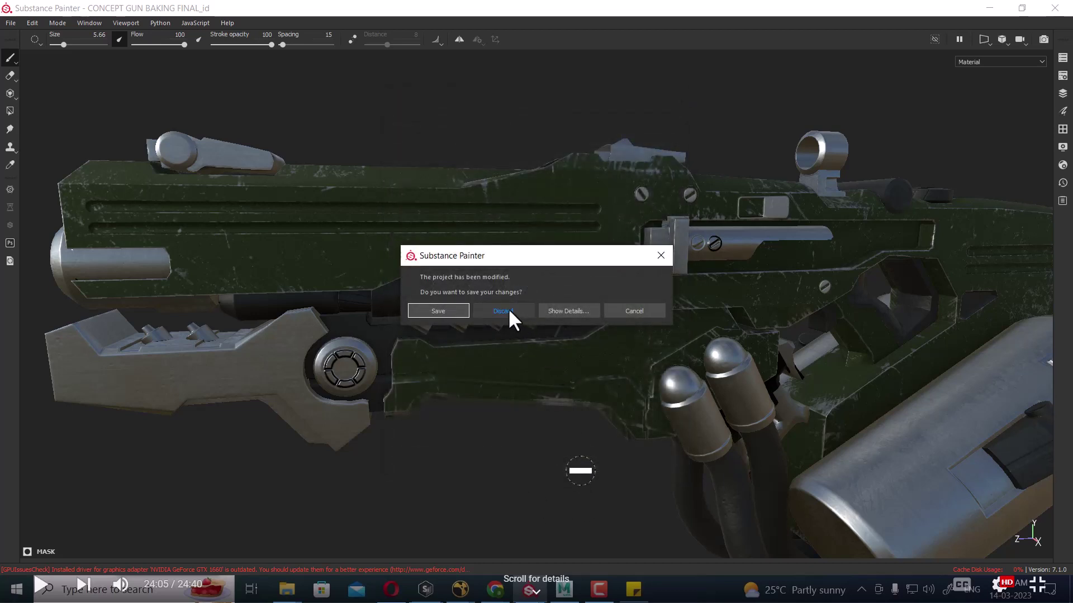
Step: Save the current project, then continue past the outdated GPU driver warning
left_click(445, 313)
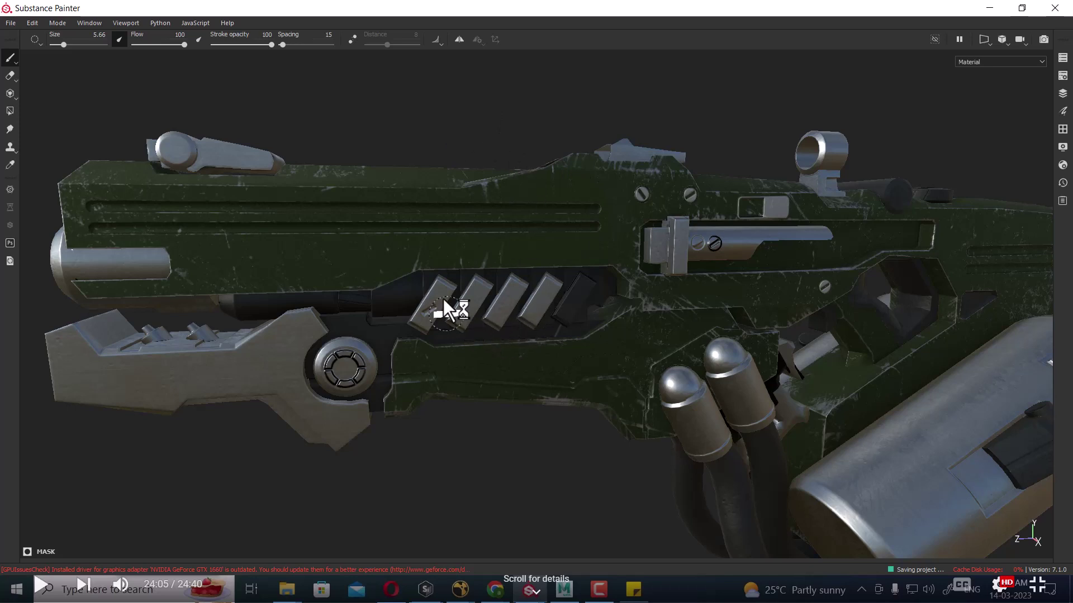
key("alt+Tab")
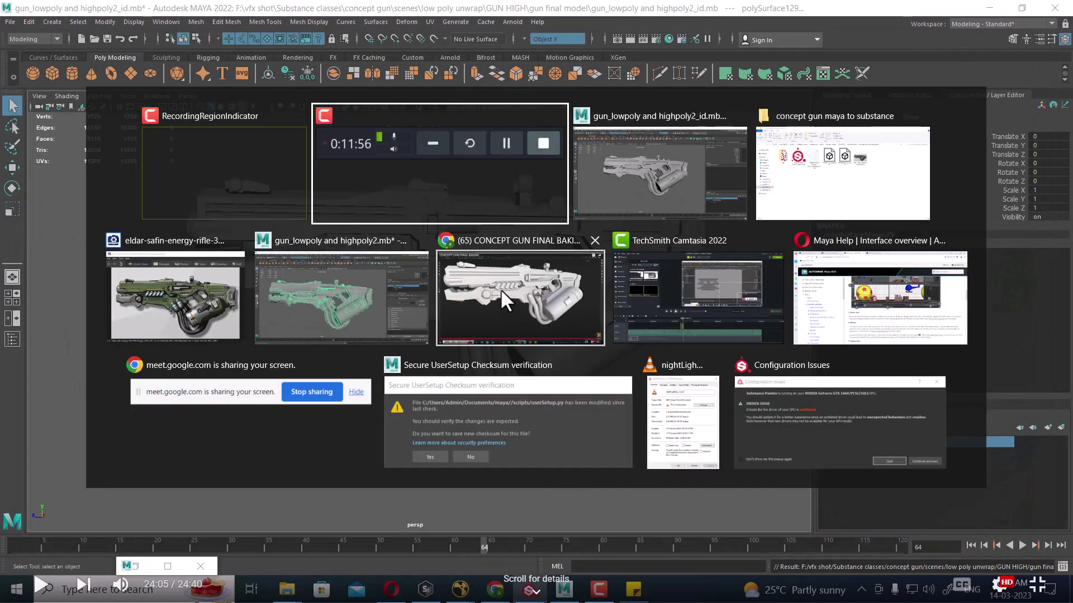
key("alt+Tab")
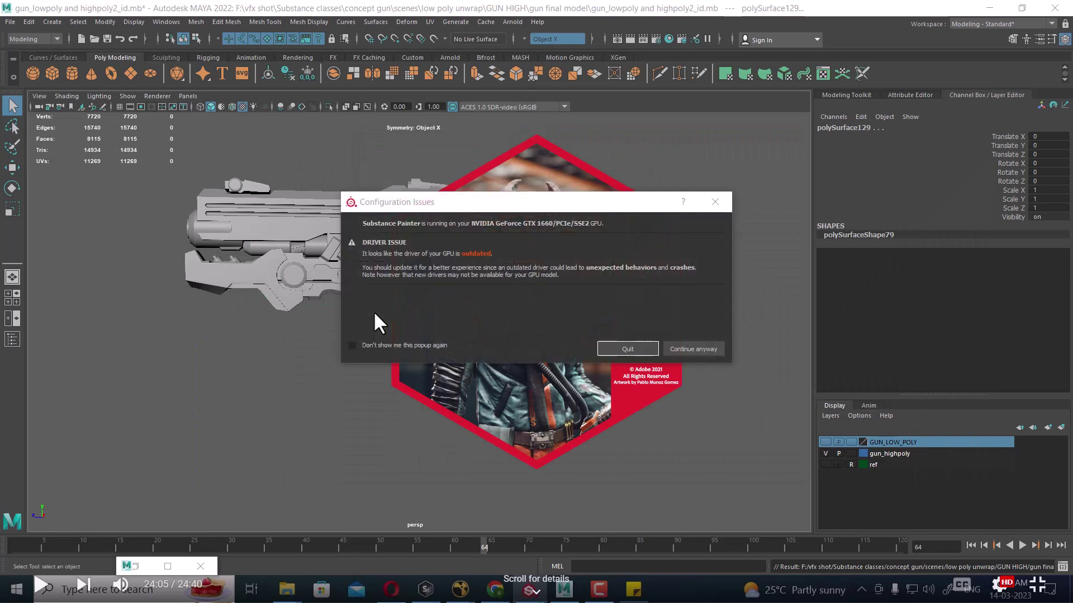
left_click(685, 347)
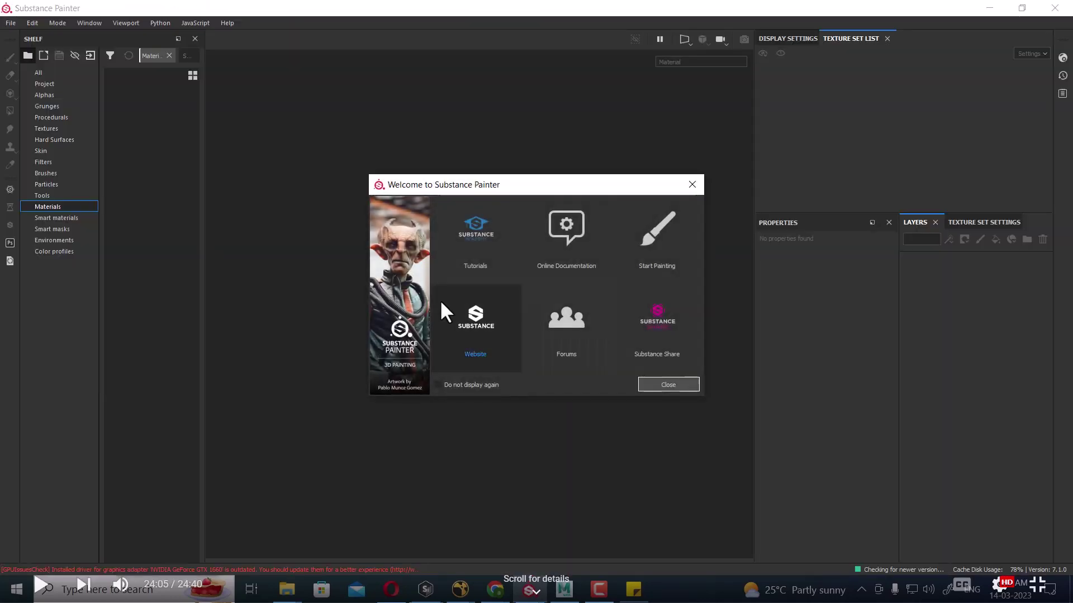
Step: Create a new project from Concept_gun_Low_id.fbx with per-fragment tangent space, then orbit to view the gun
left_click(672, 366)
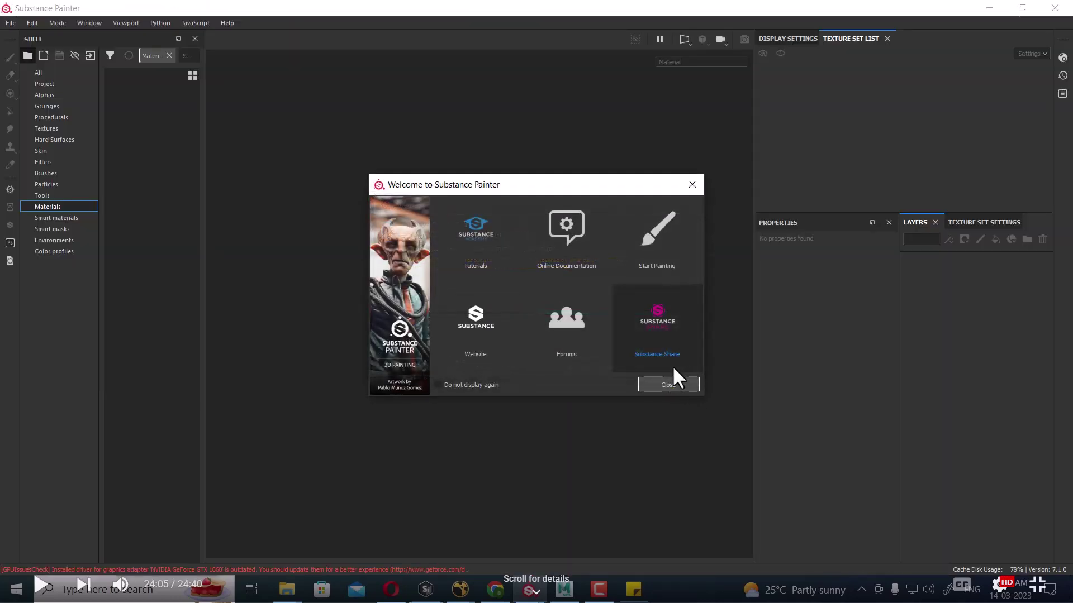
left_click(673, 385)
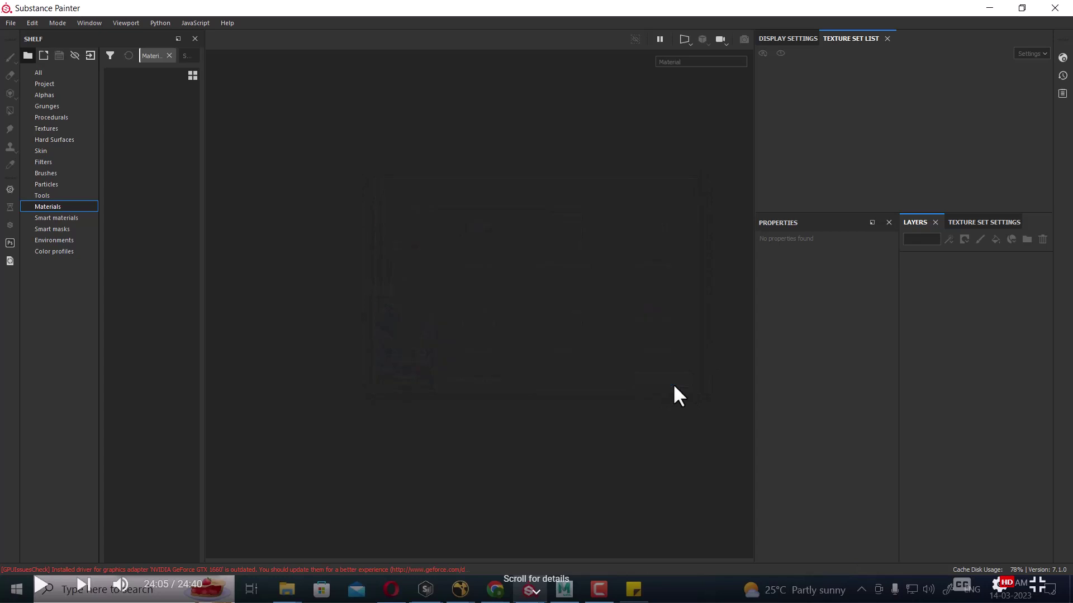
left_click(7, 25)
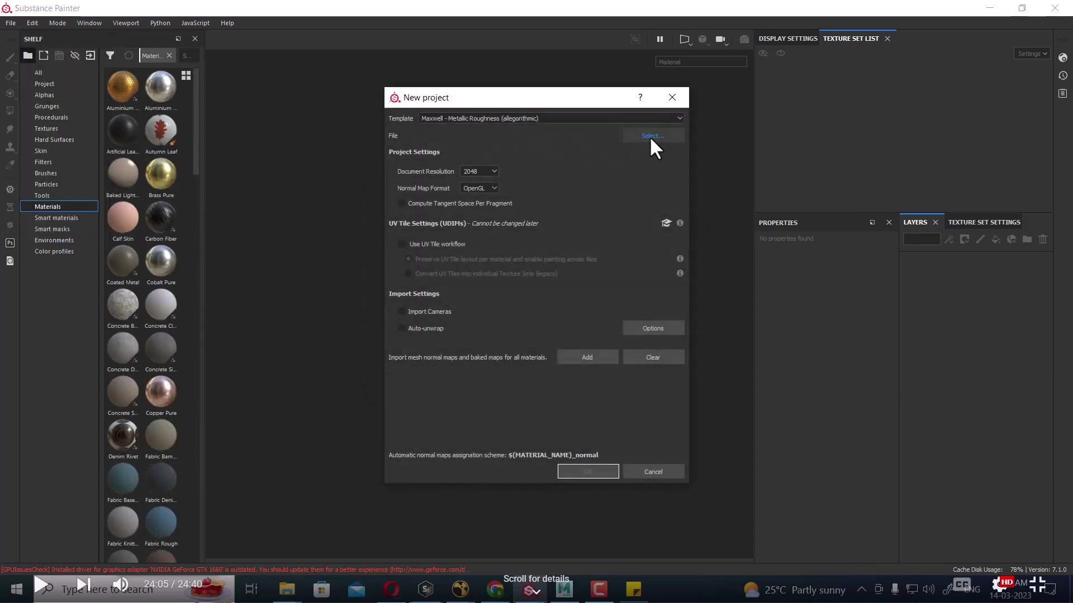
left_click(666, 136)
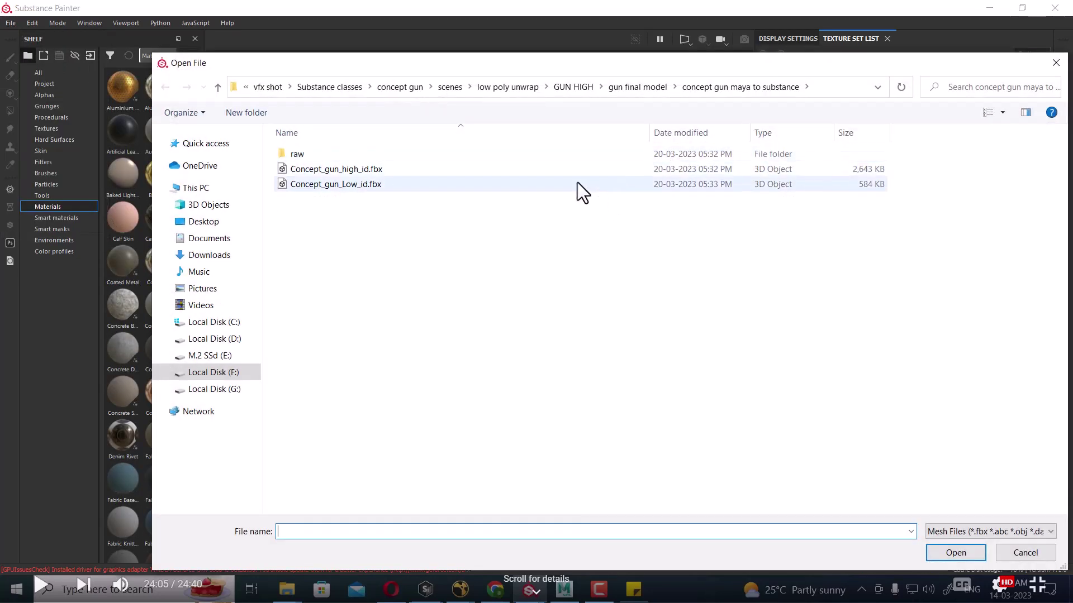
double_click(357, 186)
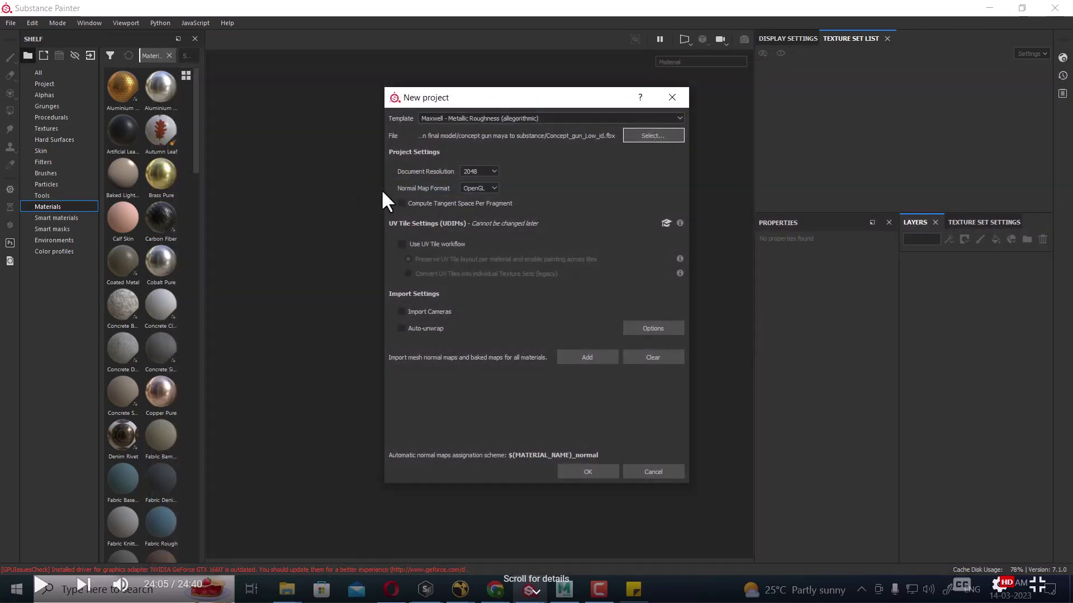
left_click(425, 205)
left_click(587, 471)
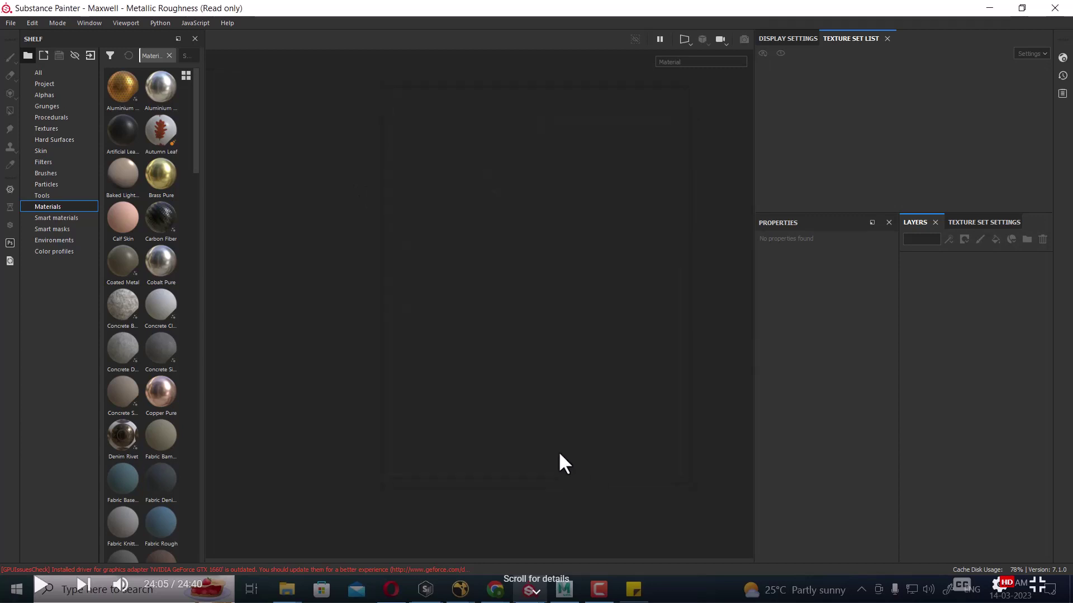
mouse_move(587, 414)
left_mouse_down("alt")
mouse_move(423, 363)
mouse_move(435, 388)
left_mouse_up("alt")
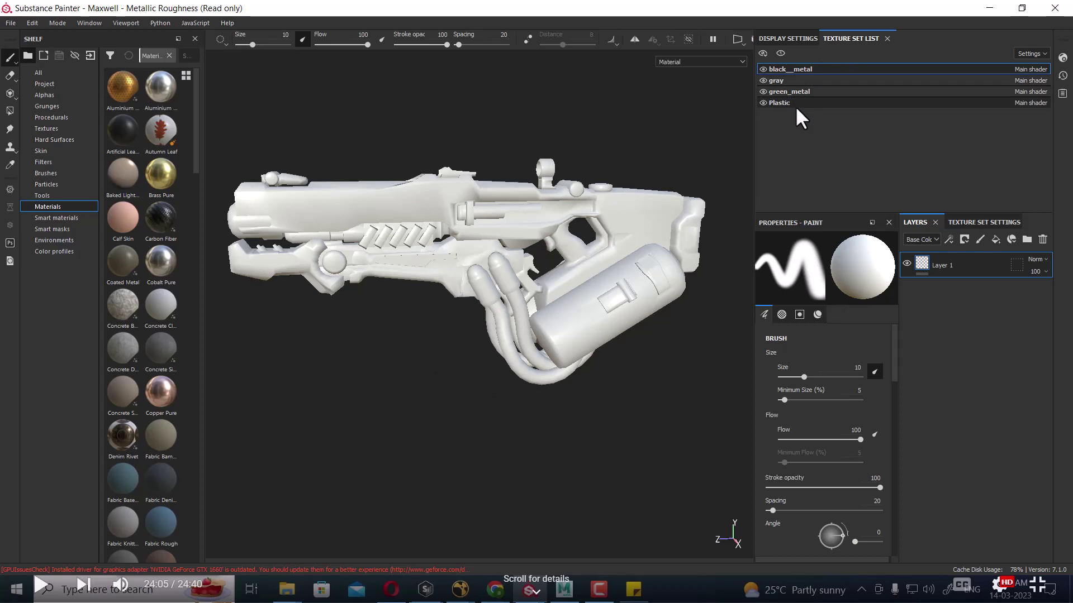
Step: For the black__metal texture set, set mesh map bake output size to 2048 with diffusion enabled
left_click(983, 223)
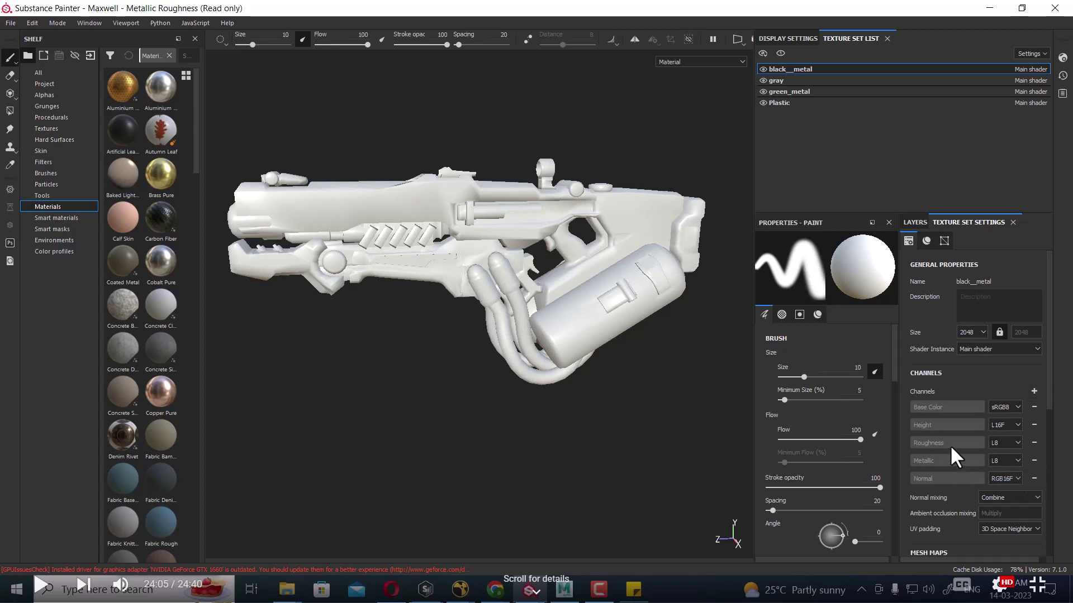
scroll(1010, 386, "down", 3)
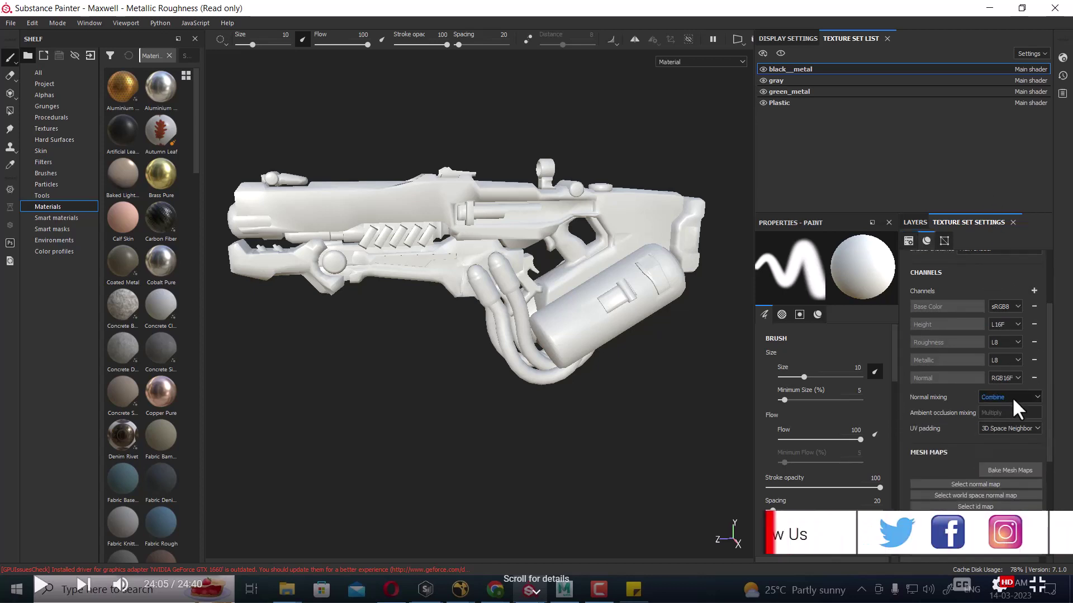
left_click(1009, 470)
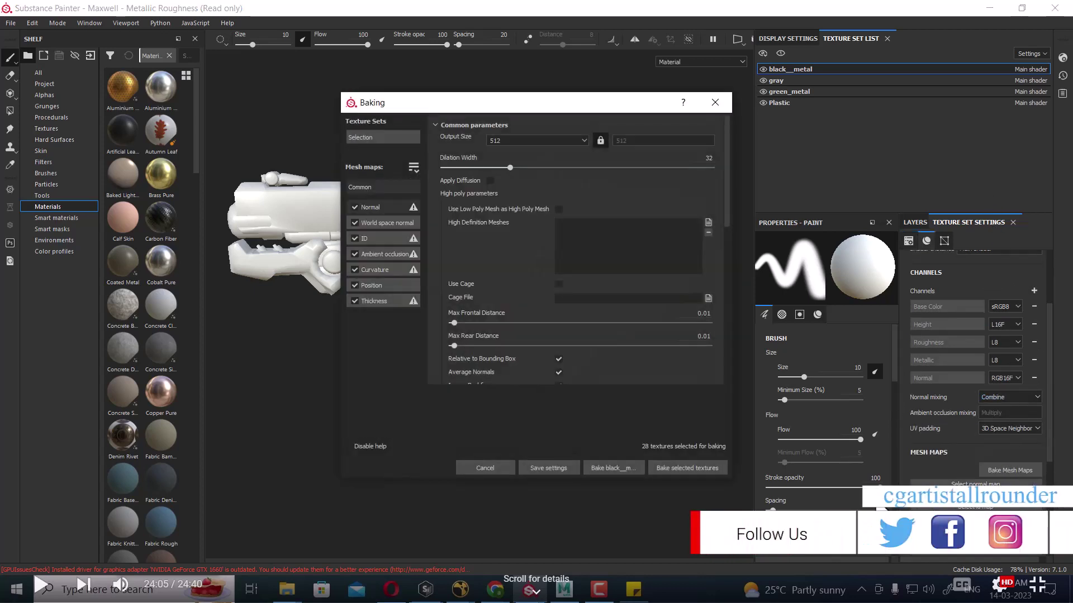
left_click(526, 138)
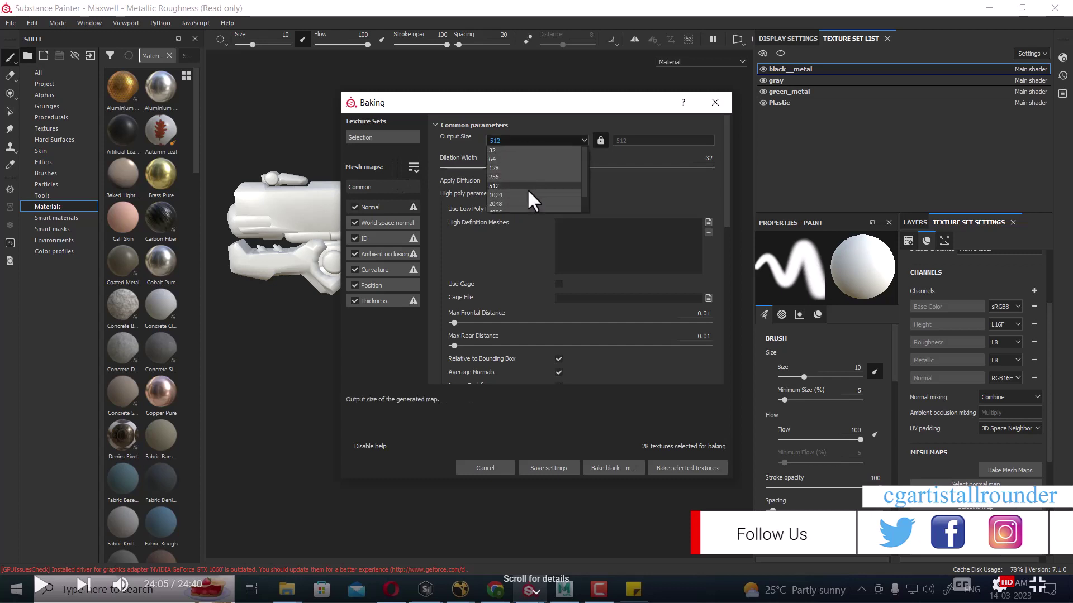
left_click(525, 204)
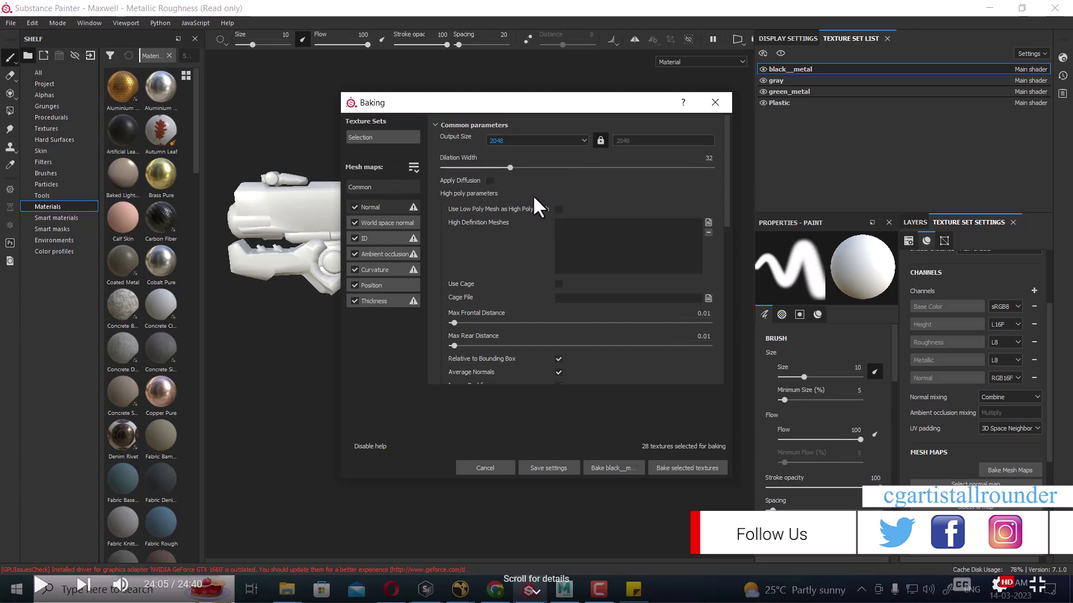
left_click(492, 180)
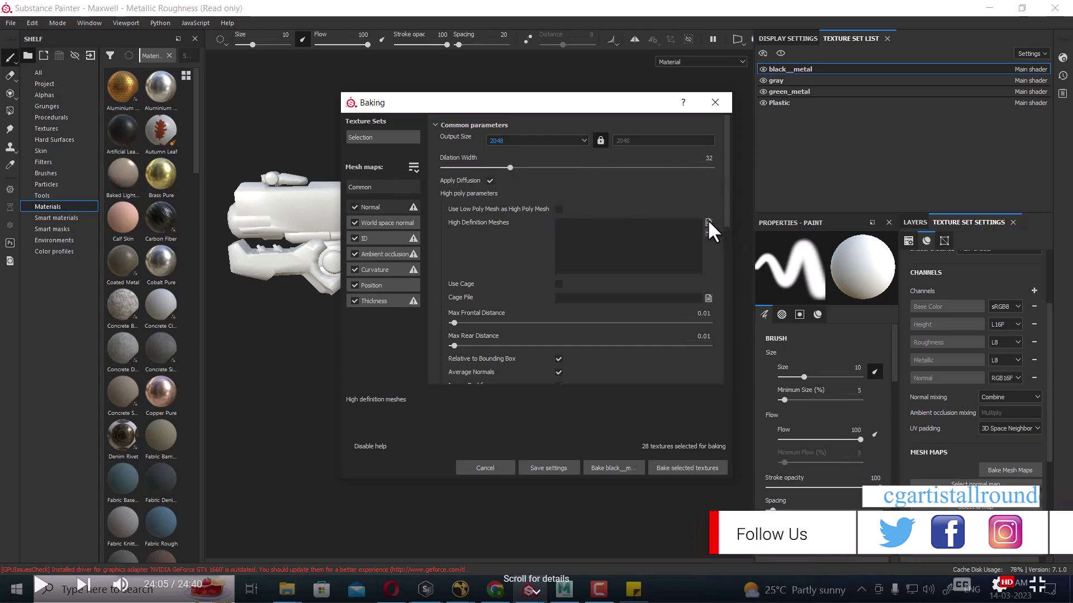
Step: Add Concept_gun_high_id.fbx as the high-poly mesh and use Subsampling 8x8 antialiasing
left_click(707, 222)
double_click(354, 171)
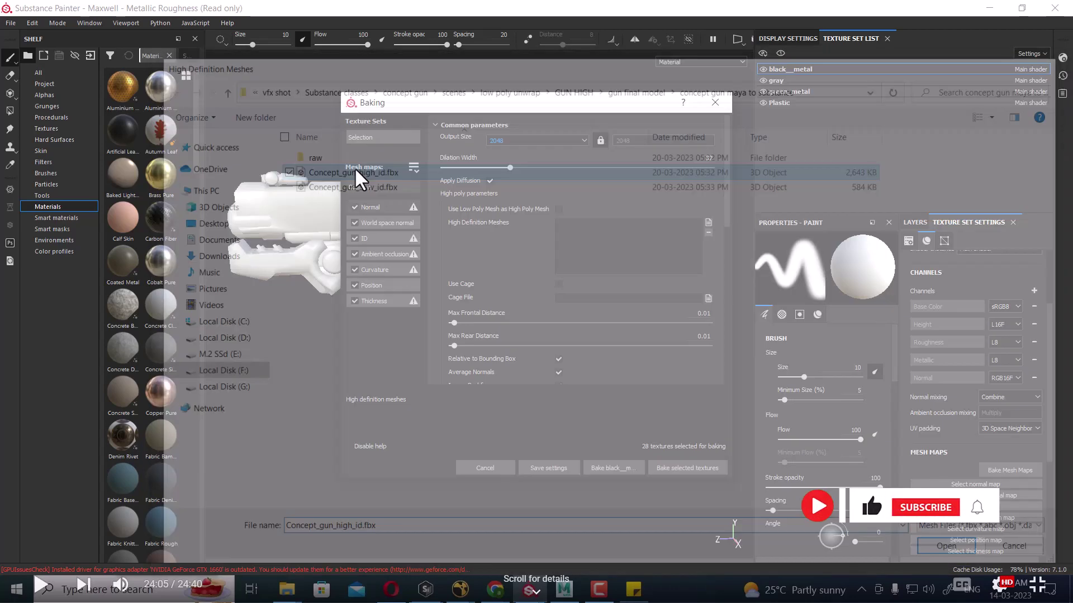
scroll(504, 271, "down", 2)
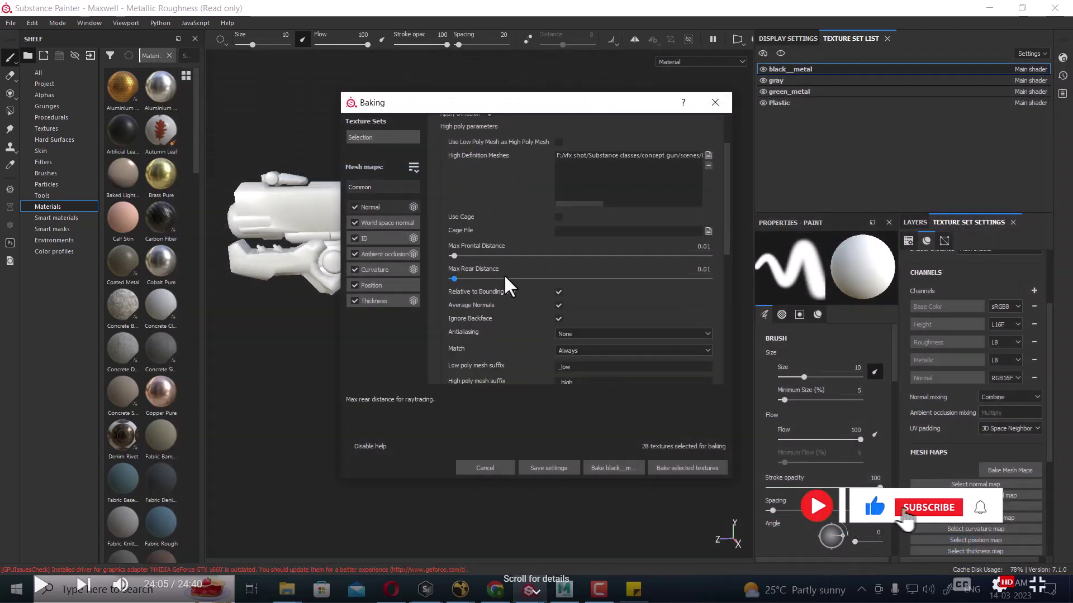
left_click(603, 334)
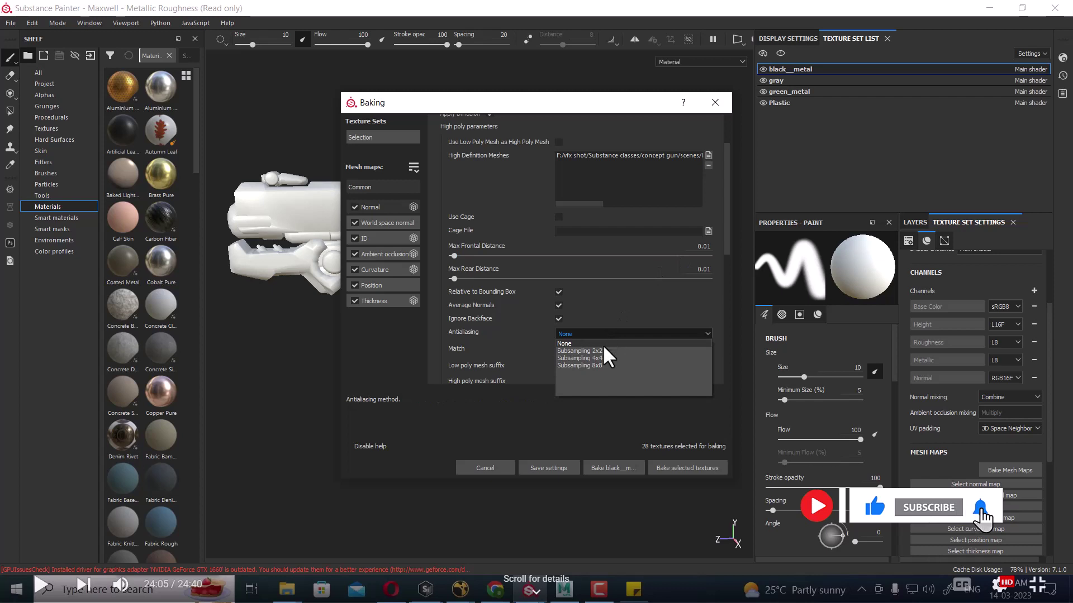
left_click(602, 364)
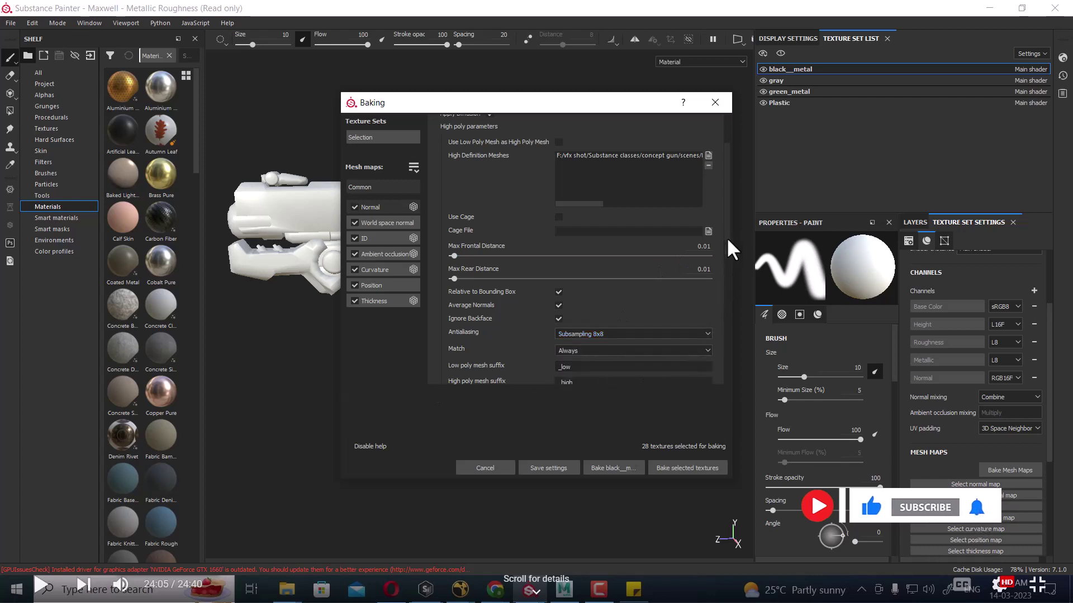
left_click_drag(726, 237, 722, 272)
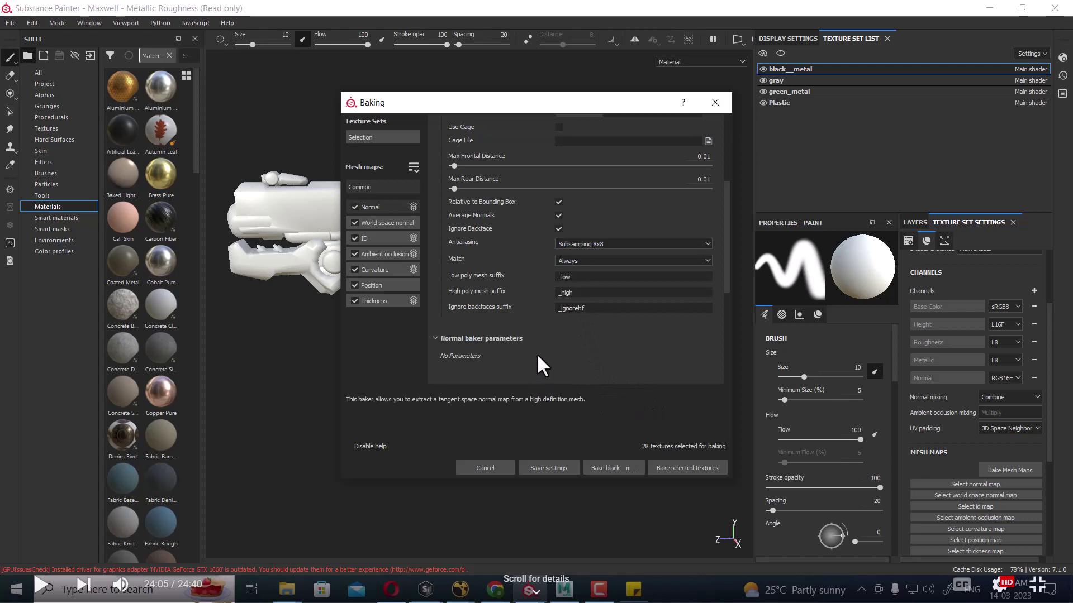
Step: Set the ID baker's texture set to gray, review the Normal baker, and start baking
left_click(381, 238)
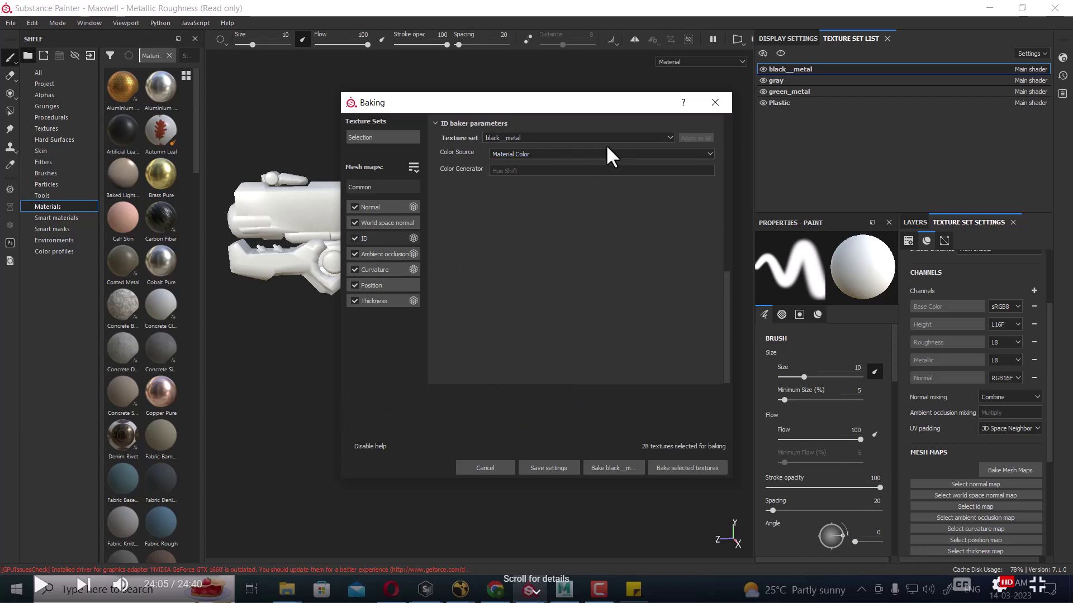
left_click(670, 137)
left_click(638, 159)
left_click(638, 138)
left_click(602, 164)
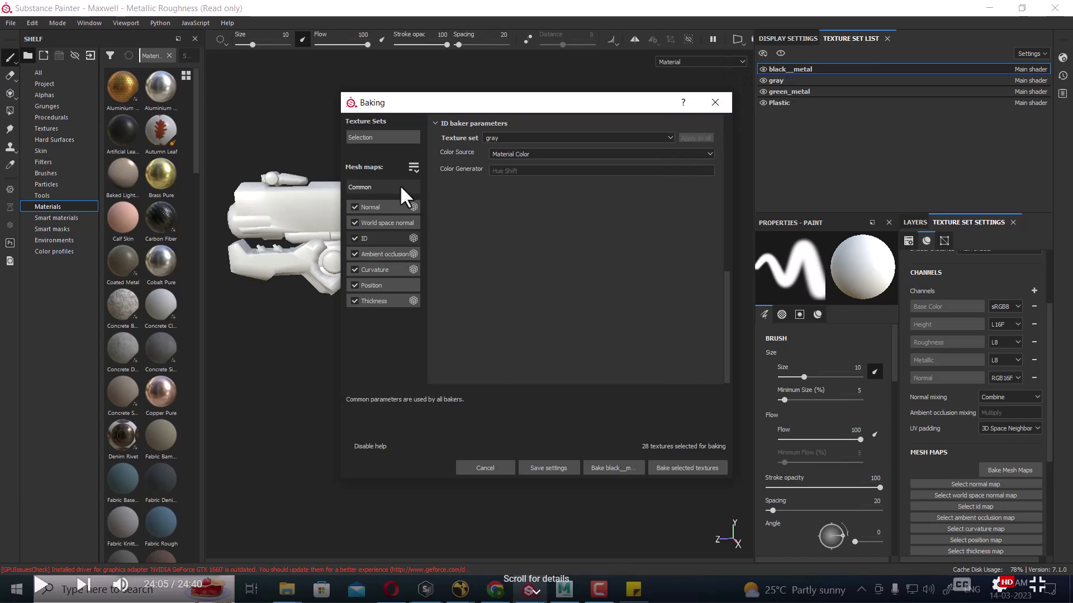
left_click(379, 202)
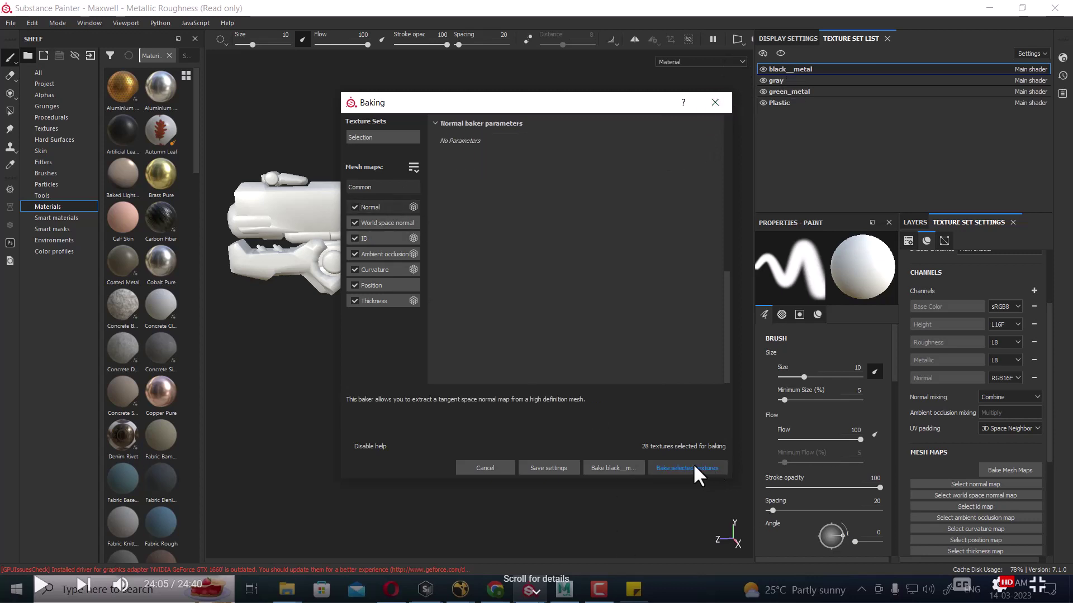
left_click(369, 186)
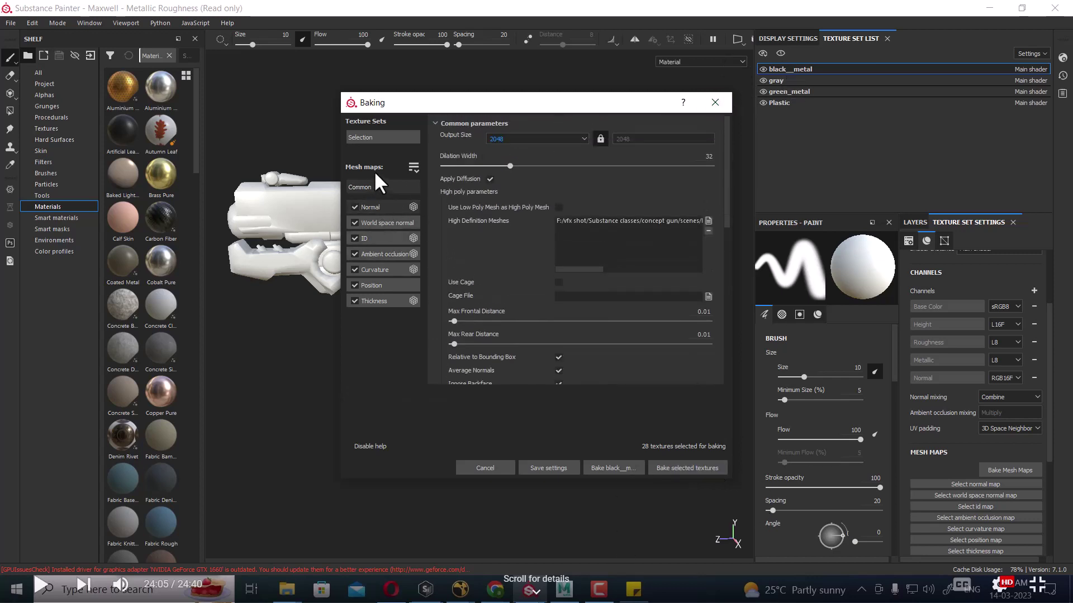
left_click(679, 468)
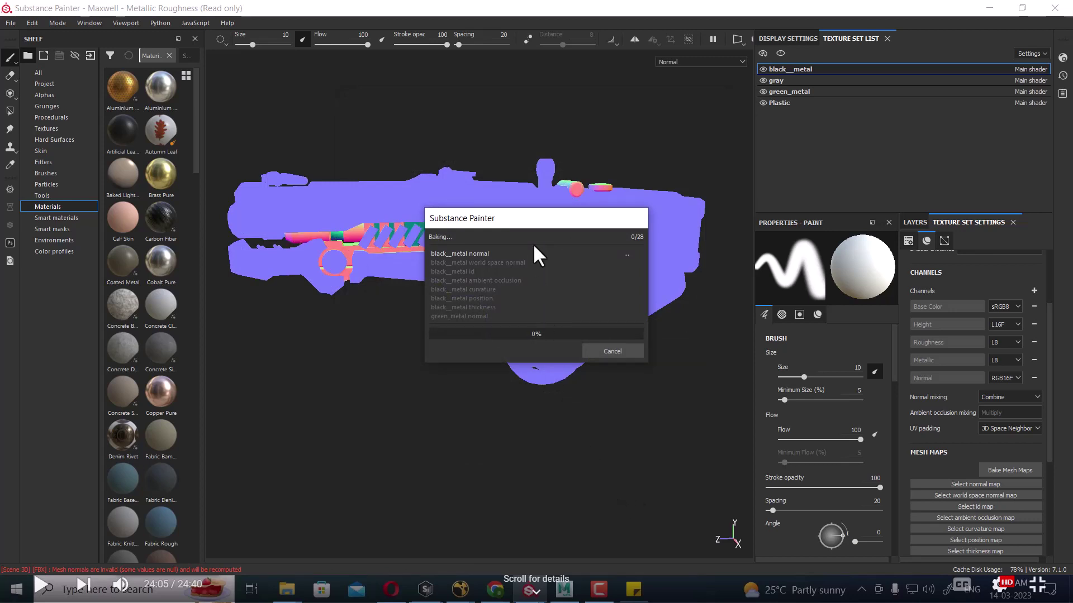
Step: Move the bake progress window aside while the bake reaches 13 of 28 maps
mouse_move(510, 219)
left_mouse_down()
mouse_move(661, 230)
mouse_move(740, 262)
left_mouse_up()
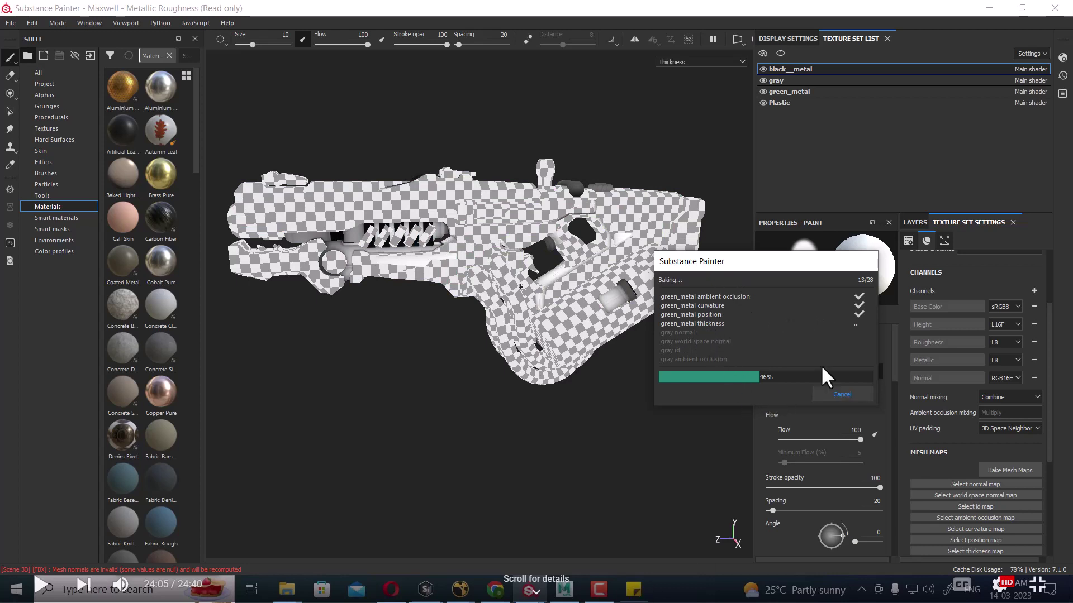
left_click_drag(747, 271, 759, 177)
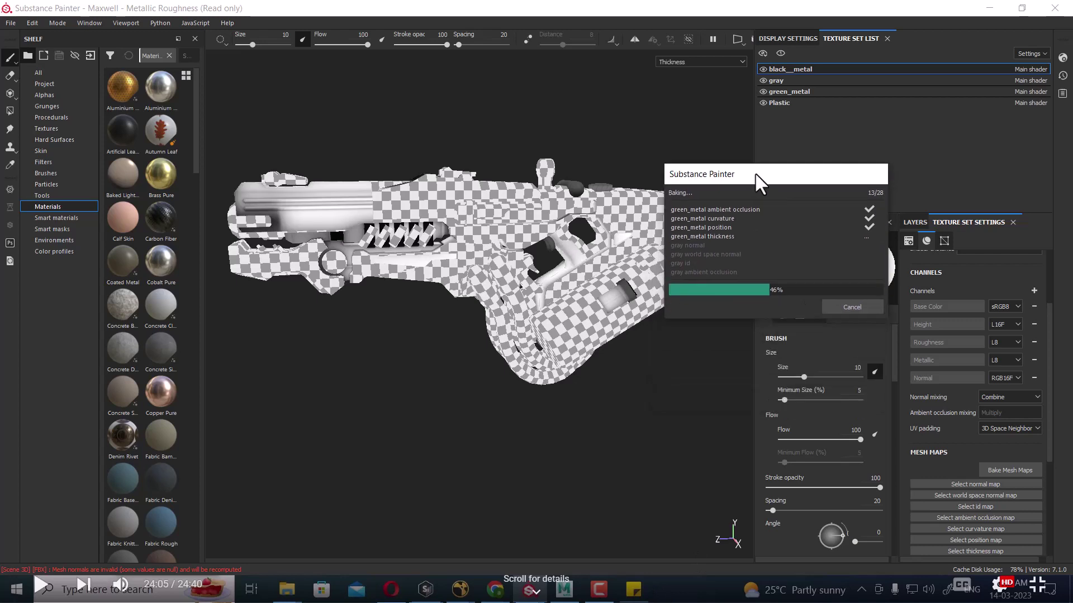
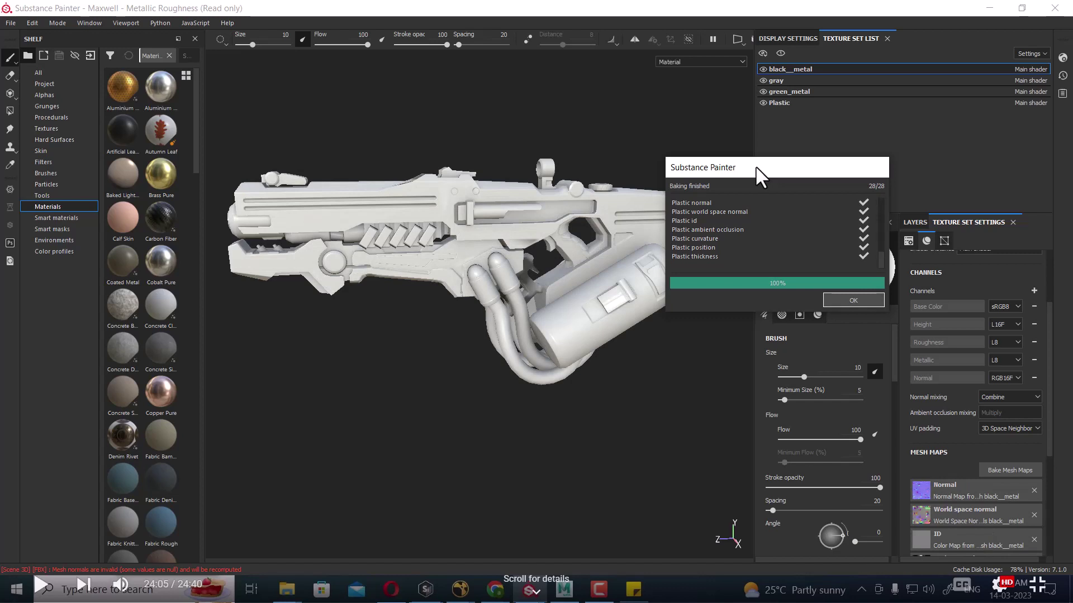
Step: Dismiss the baking report, show the layer stack, and toggle the side panels off and on
left_click(858, 304)
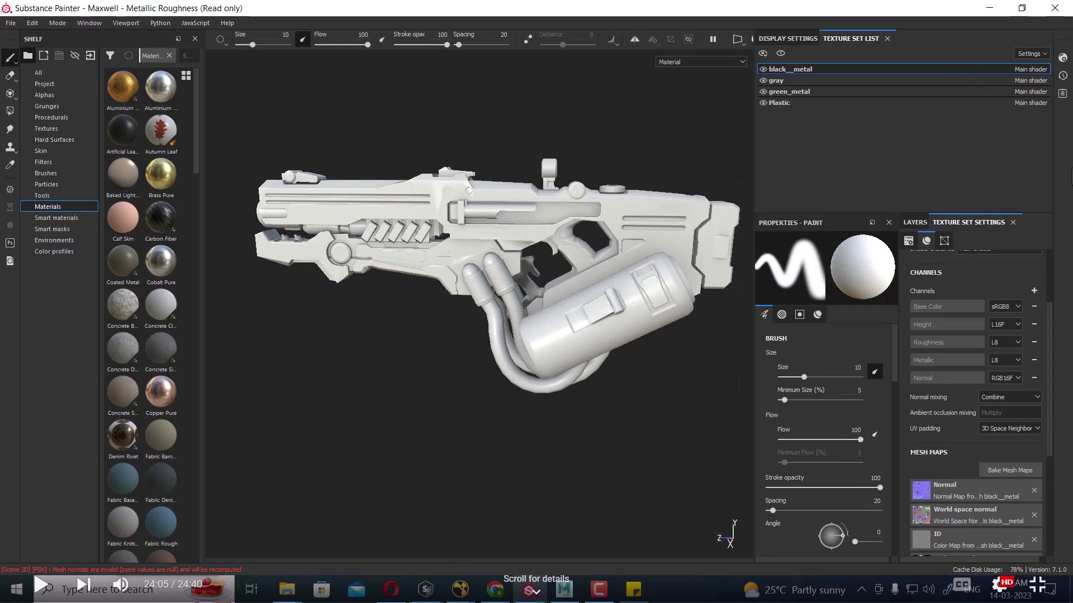
left_click(916, 223)
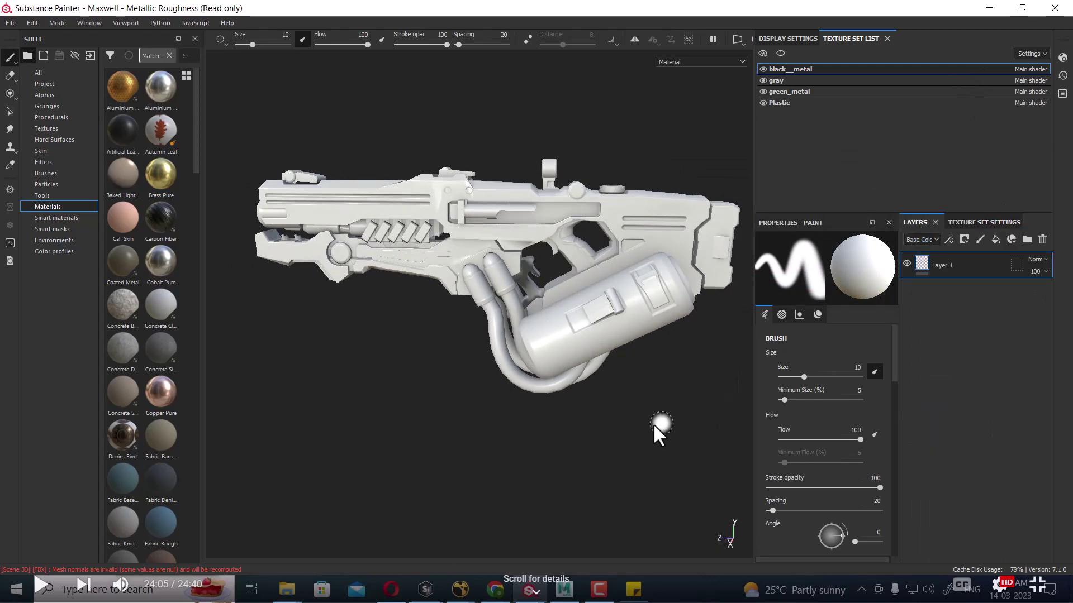
key("Tab")
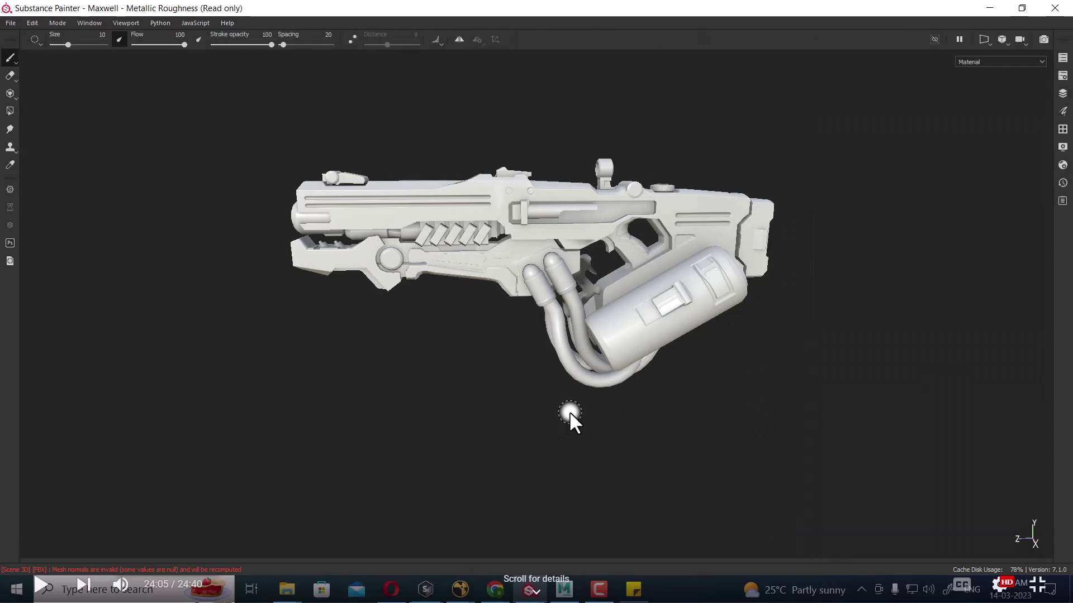
key("Tab")
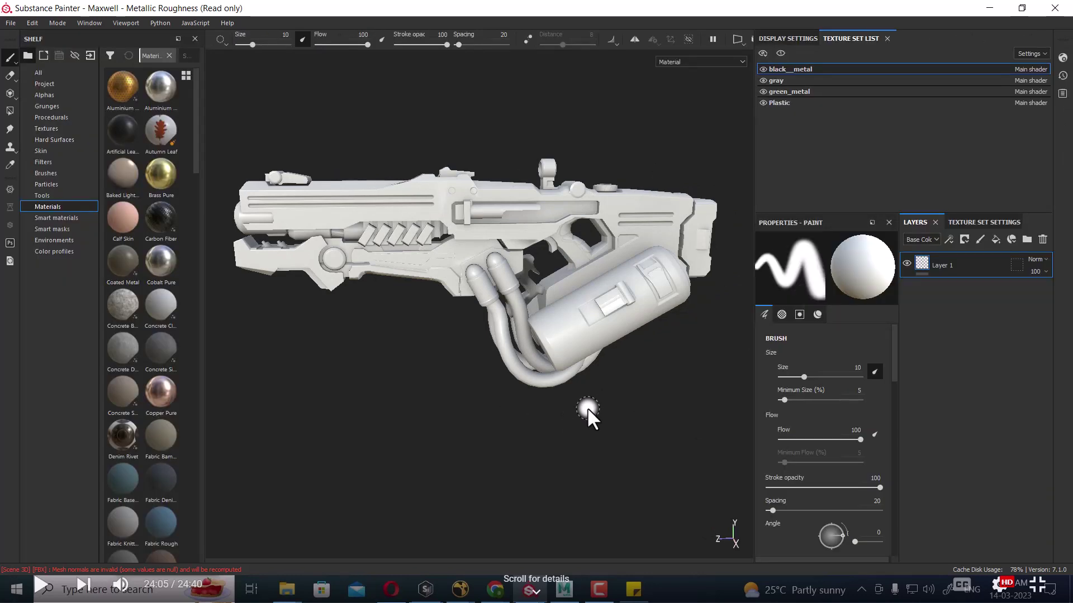
Step: Preview the model beside its UV layout, return to the single 3D view and orbit the gun
key("F1")
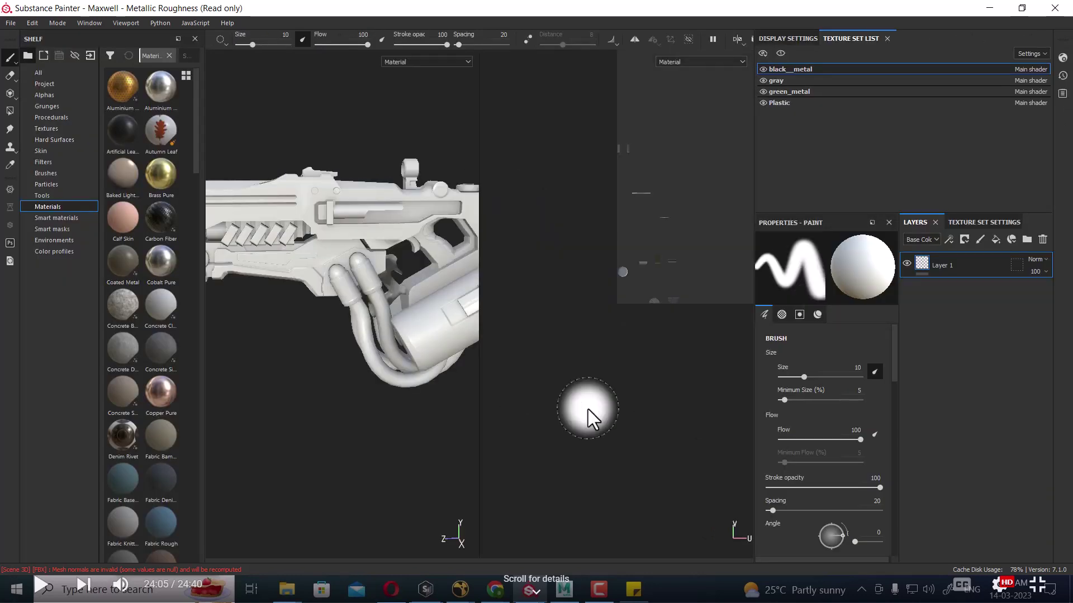
key("F2")
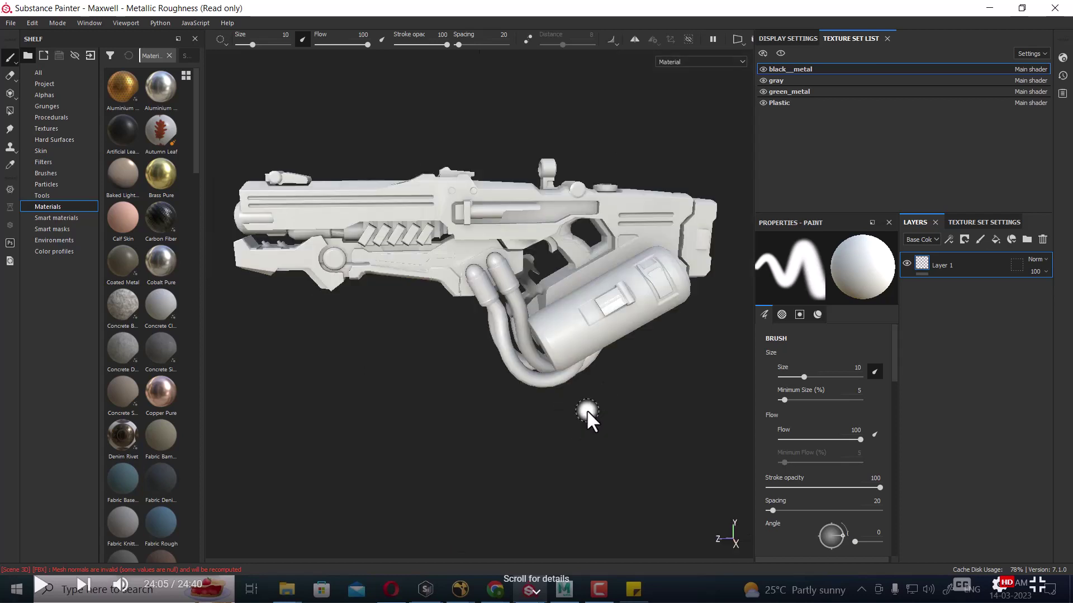
mouse_move(588, 410)
left_mouse_down("alt")
mouse_move(602, 451)
mouse_move(563, 434)
mouse_move(546, 448)
mouse_move(512, 443)
mouse_move(551, 480)
mouse_move(518, 464)
left_mouse_up("alt")
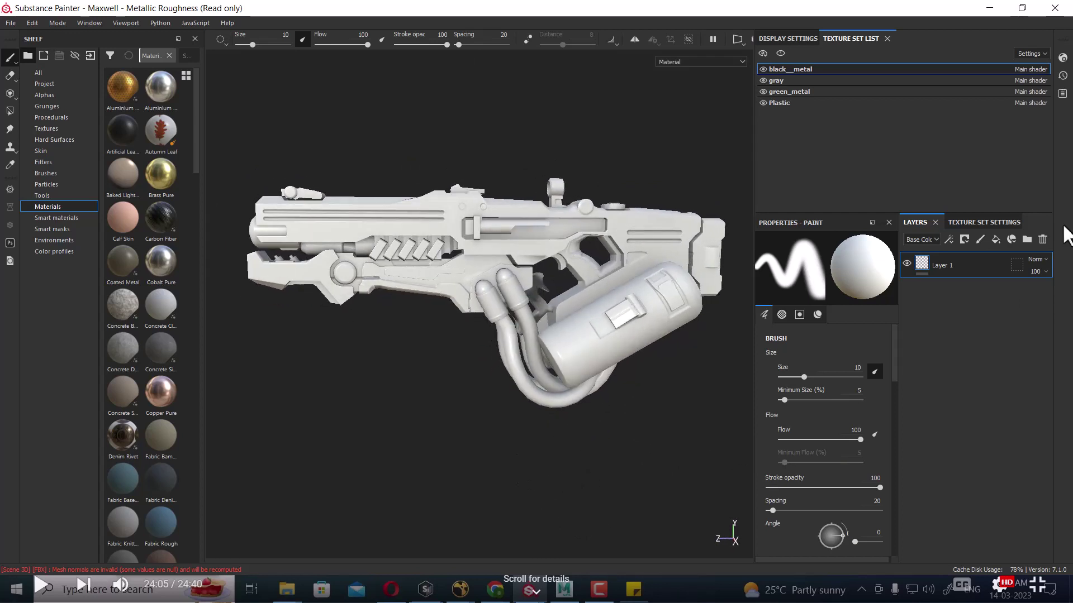
Step: Select green_metal, then hide and reshow the green_metal and gray parts to identify them
left_click(822, 92)
left_click(763, 91)
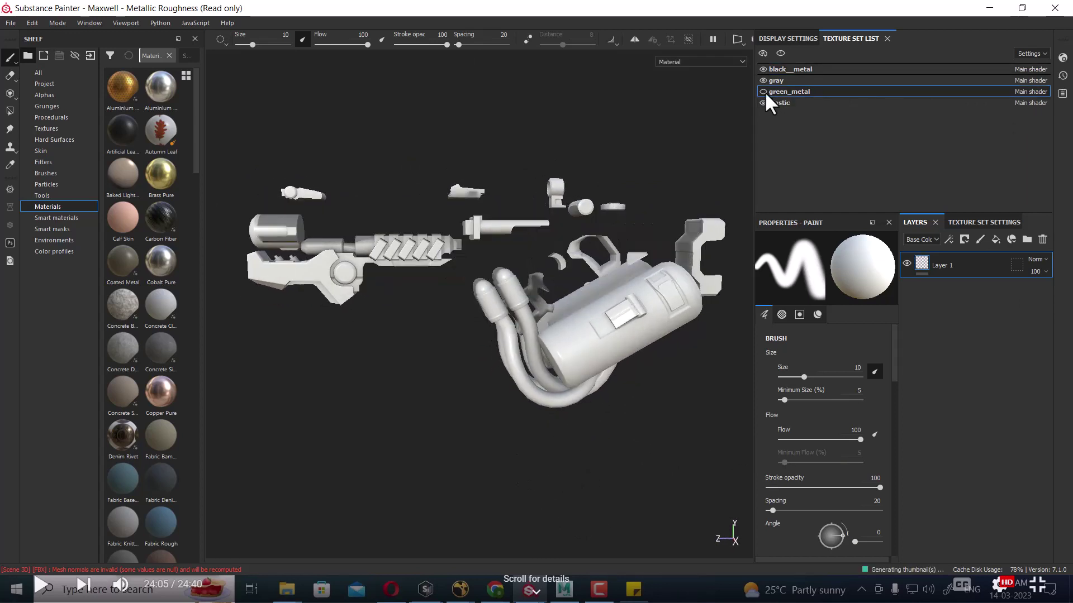
left_click(763, 92)
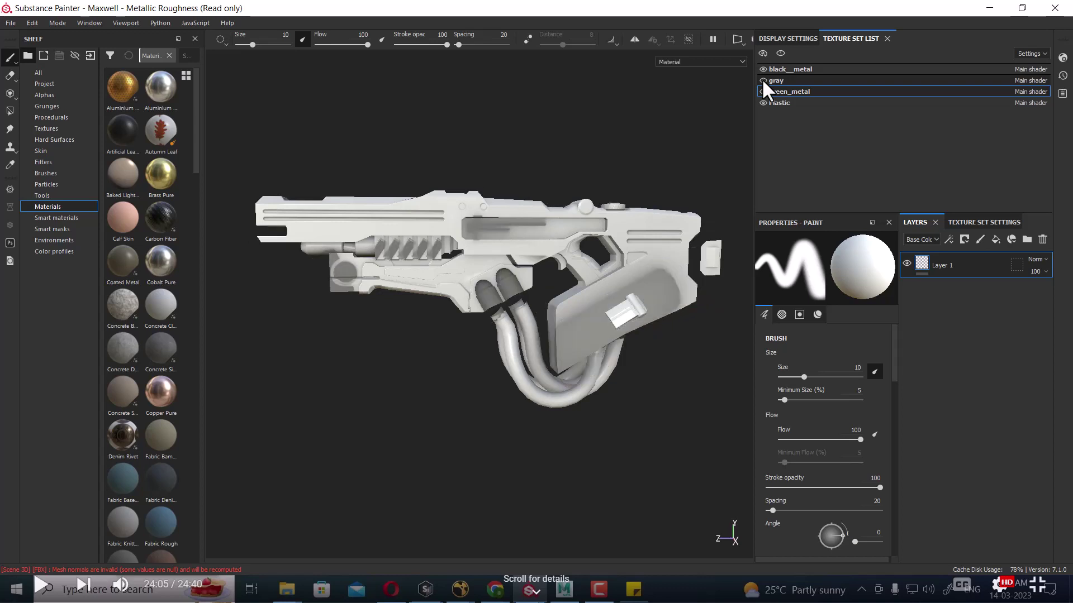
left_click(763, 80)
left_click(762, 80)
Step: Hide and reshow the black_metal and Plastic parts, then browse the smart materials library
left_click(762, 79)
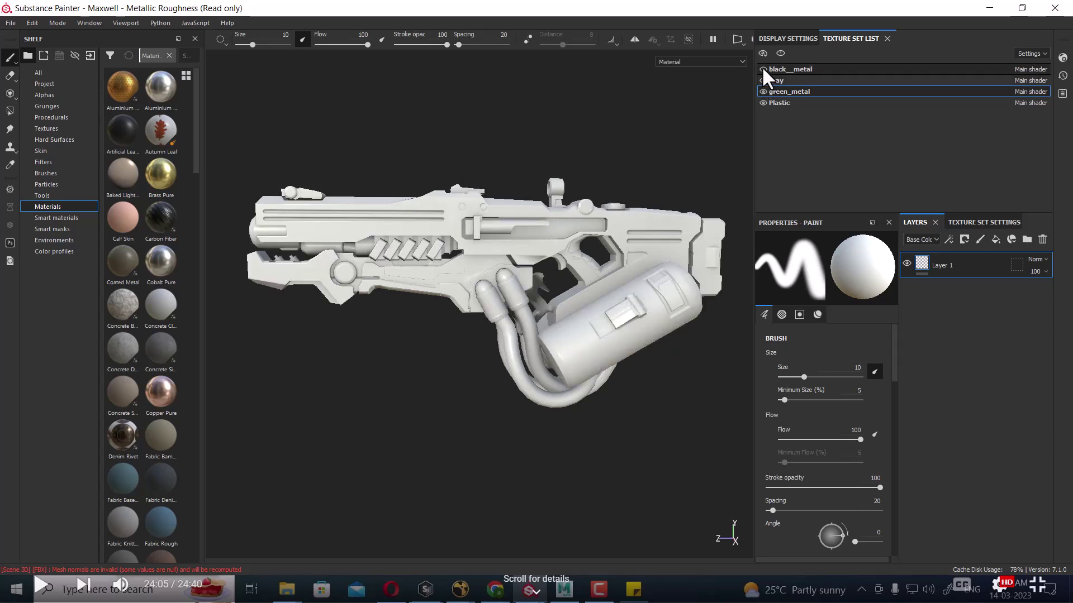
left_click(763, 69)
left_click(762, 103)
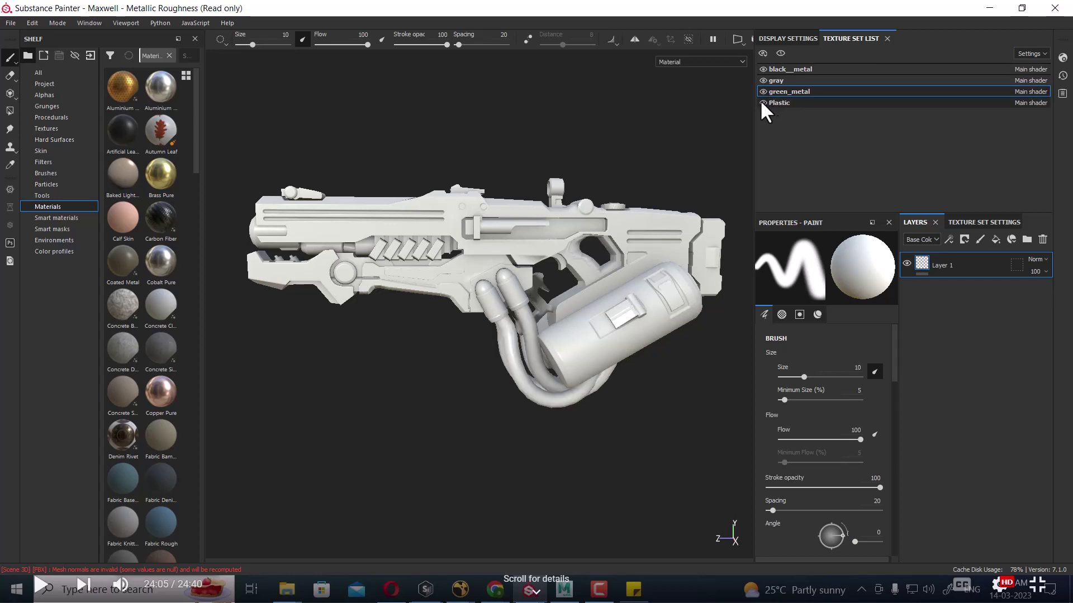
mouse_move(632, 465)
left_mouse_down("alt")
mouse_move(650, 478)
mouse_move(638, 476)
left_mouse_up("alt")
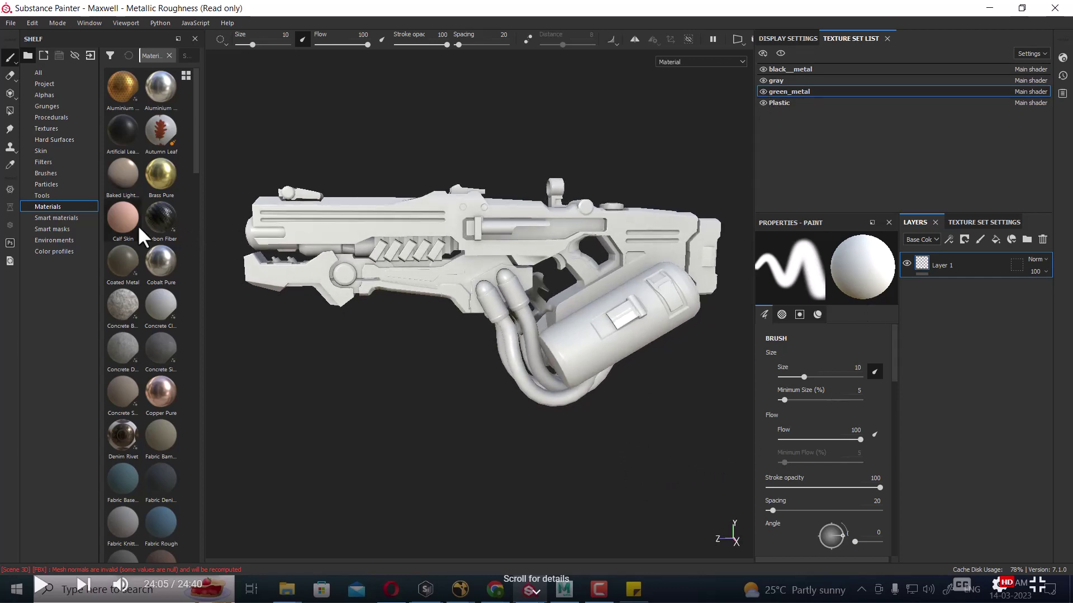
left_click(56, 218)
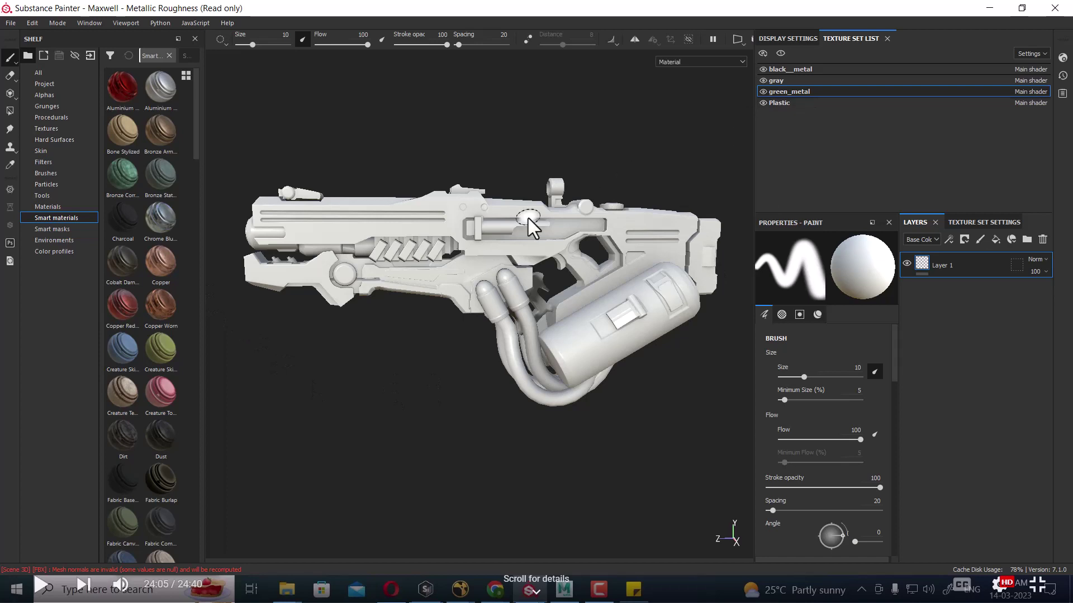
Step: Search the shelf for 'gun' and apply Steel Gun Painted to green_metal
left_click_drag(204, 323, 244, 319)
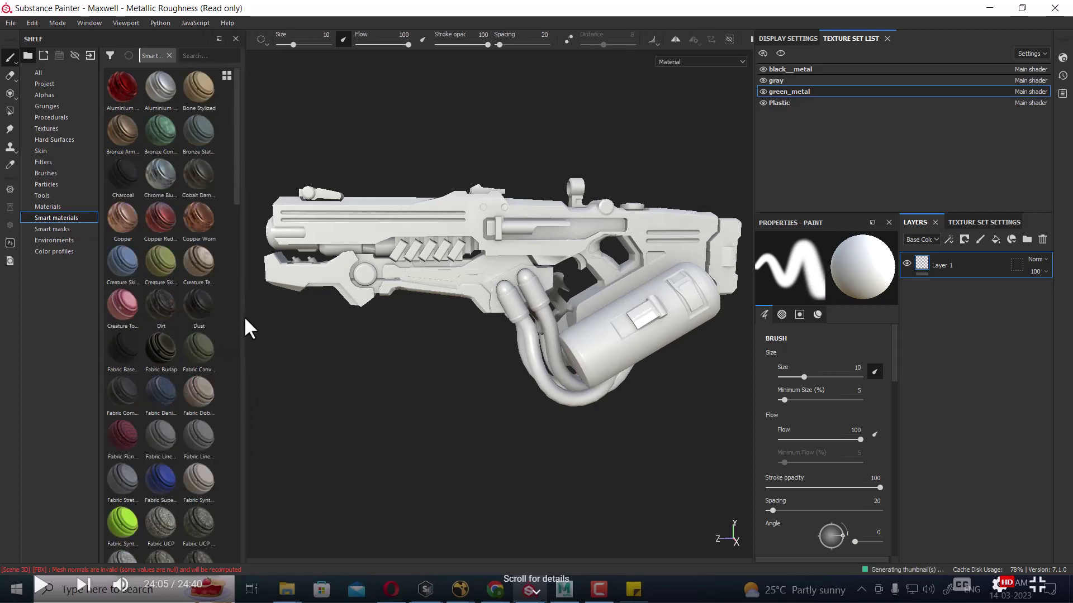
left_click(207, 55)
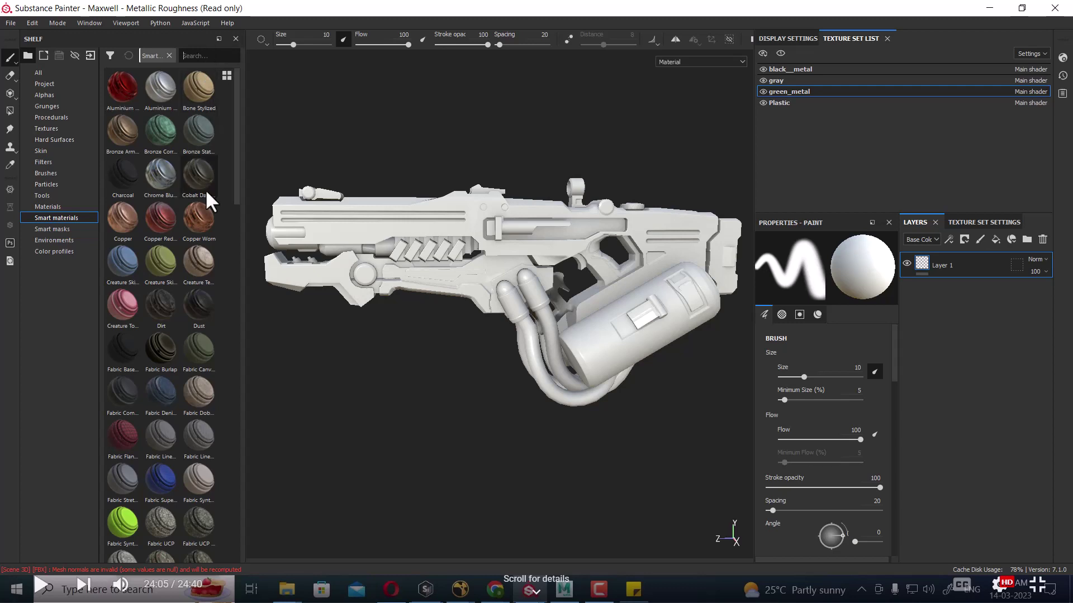
type("gun")
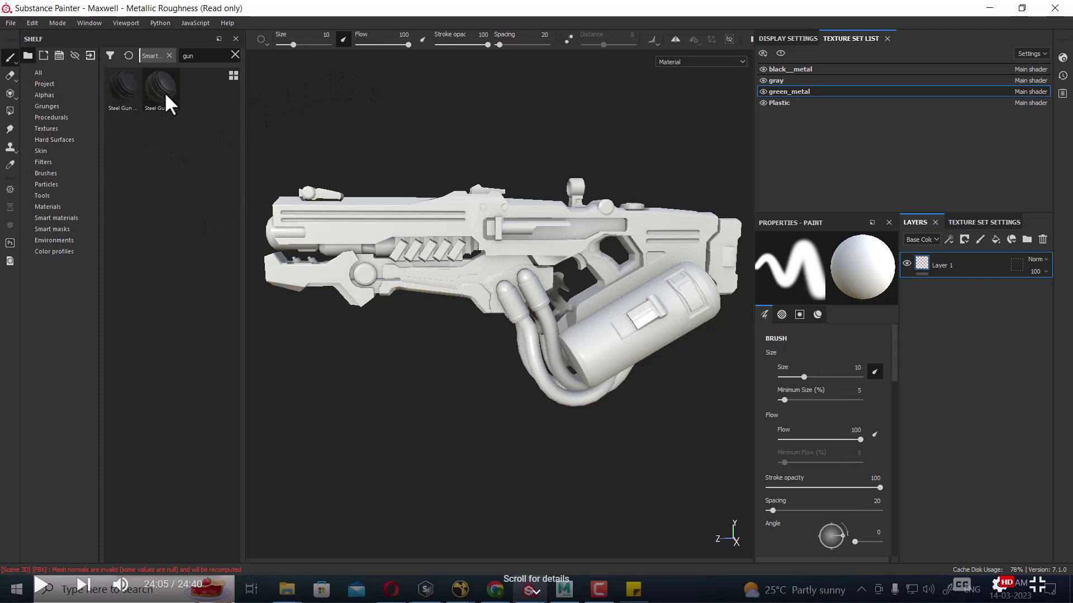
left_click_drag(164, 87, 464, 219)
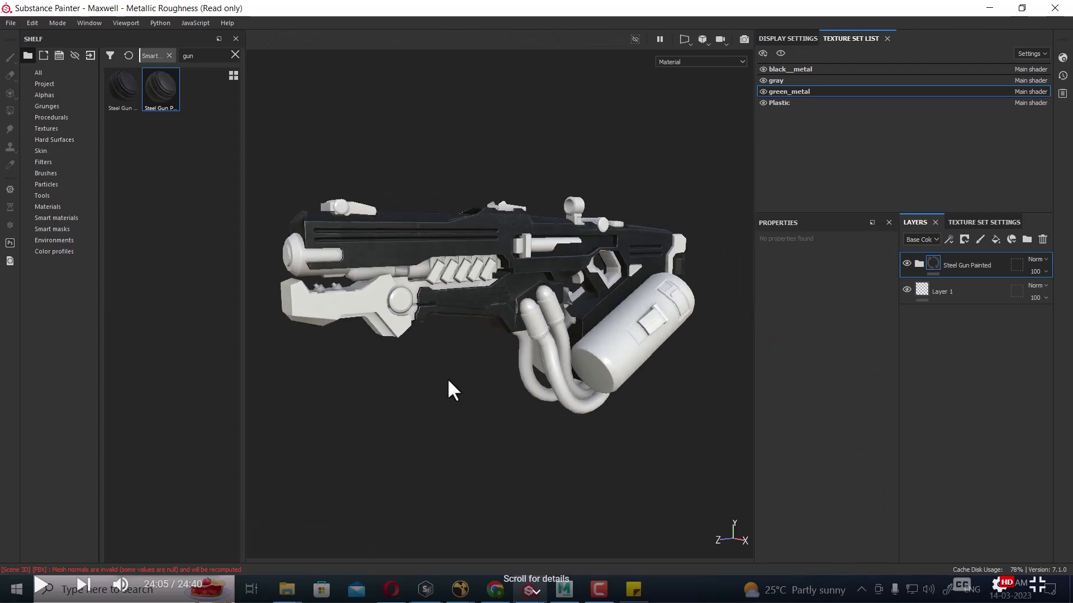
Step: Apply Steel Gun Matte as a new layer on top and orbit to inspect it
scroll(439, 399, "up", 3)
scroll(468, 413, "up", 2)
middle_click_drag(484, 419, 509, 458)
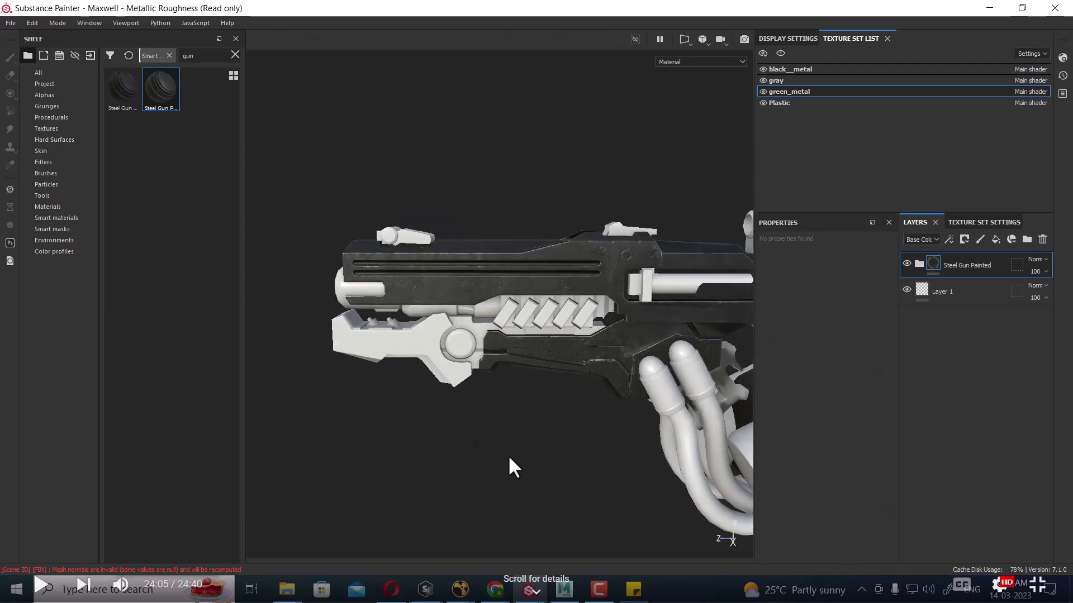
mouse_move(533, 457)
left_mouse_down("alt")
mouse_move(477, 450)
mouse_move(494, 446)
mouse_move(477, 466)
mouse_move(483, 445)
mouse_move(515, 465)
left_mouse_up("alt")
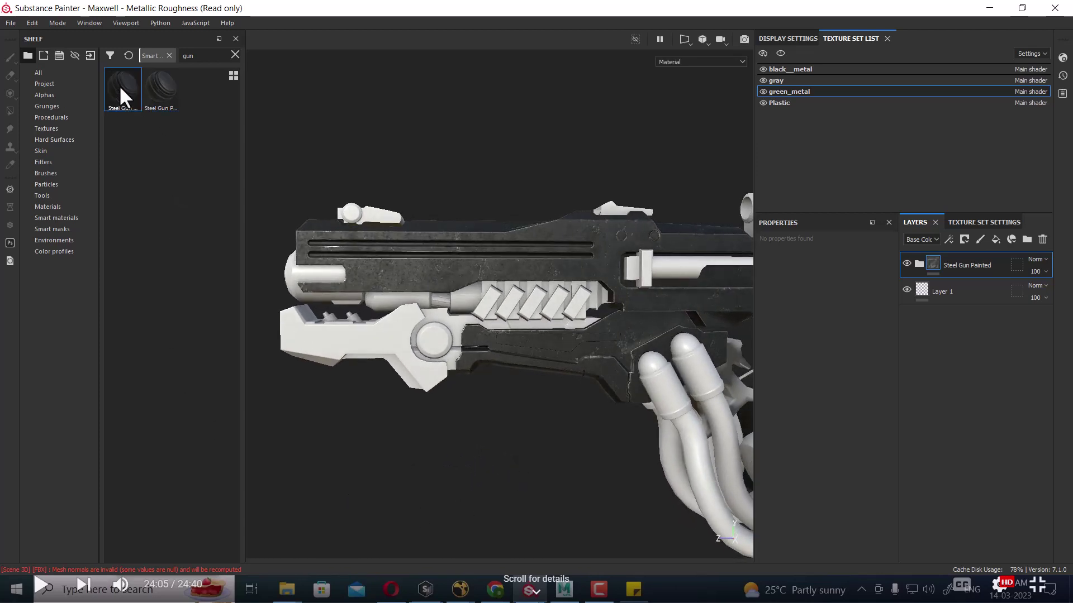
left_click_drag(119, 85, 542, 256)
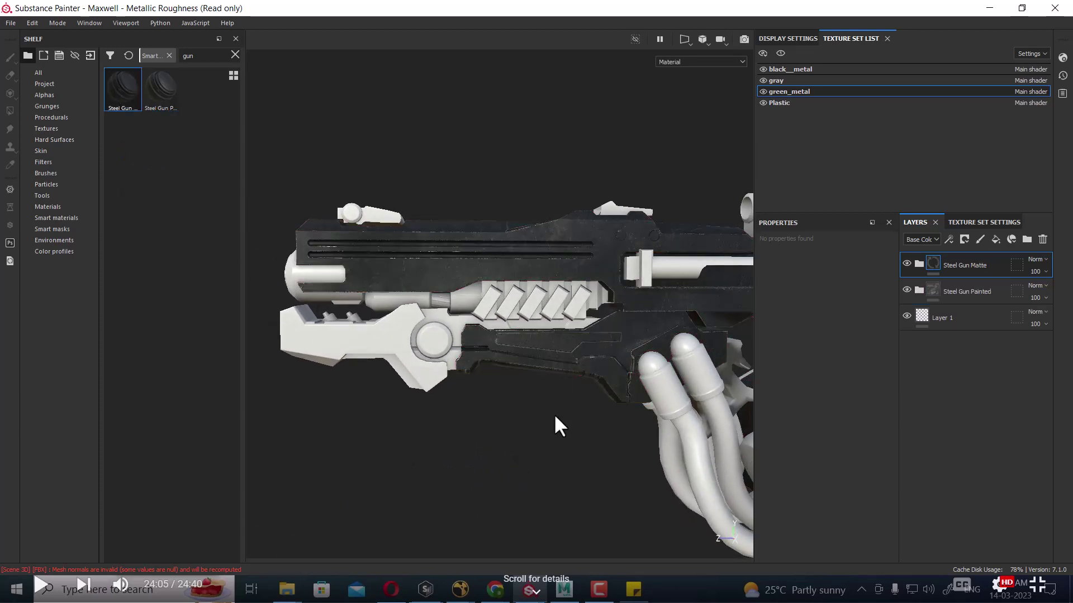
mouse_move(556, 427)
left_mouse_down("alt")
mouse_move(515, 450)
mouse_move(524, 450)
mouse_move(395, 450)
left_mouse_up("alt")
mouse_move(394, 450)
right_mouse_down("alt")
mouse_move(386, 429)
mouse_move(439, 404)
mouse_move(376, 402)
right_mouse_up("alt")
mouse_move(374, 405)
left_mouse_down("alt")
mouse_move(357, 433)
mouse_move(363, 374)
mouse_move(412, 359)
mouse_move(489, 441)
left_mouse_up("alt")
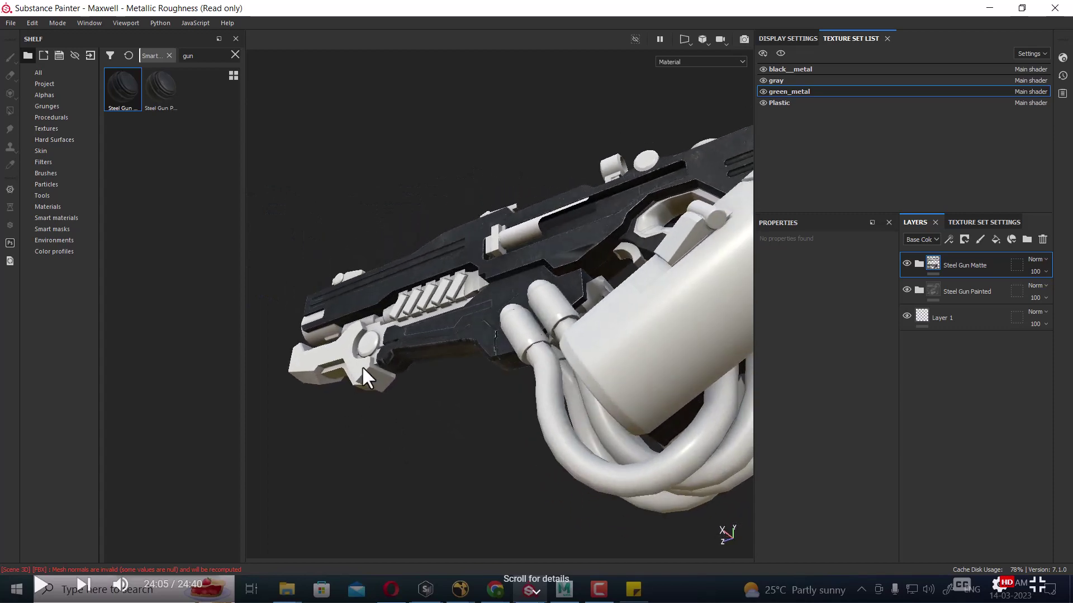
right_click_drag(489, 441, 468, 446, "alt")
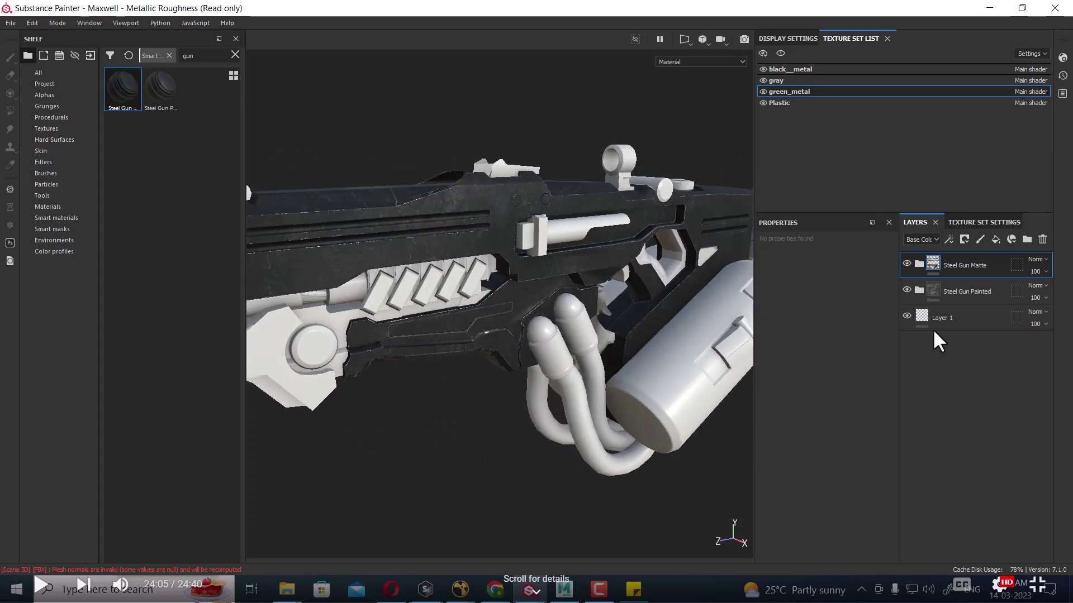
Step: Hide the Steel Gun Matte and Steel Gun Painted layers and inspect the plain trigger area
left_click(906, 263)
left_click(906, 289)
mouse_move(580, 313)
left_mouse_down("alt")
mouse_move(441, 307)
mouse_move(598, 278)
left_mouse_up("alt")
right_click_drag(598, 279, 608, 293, "alt")
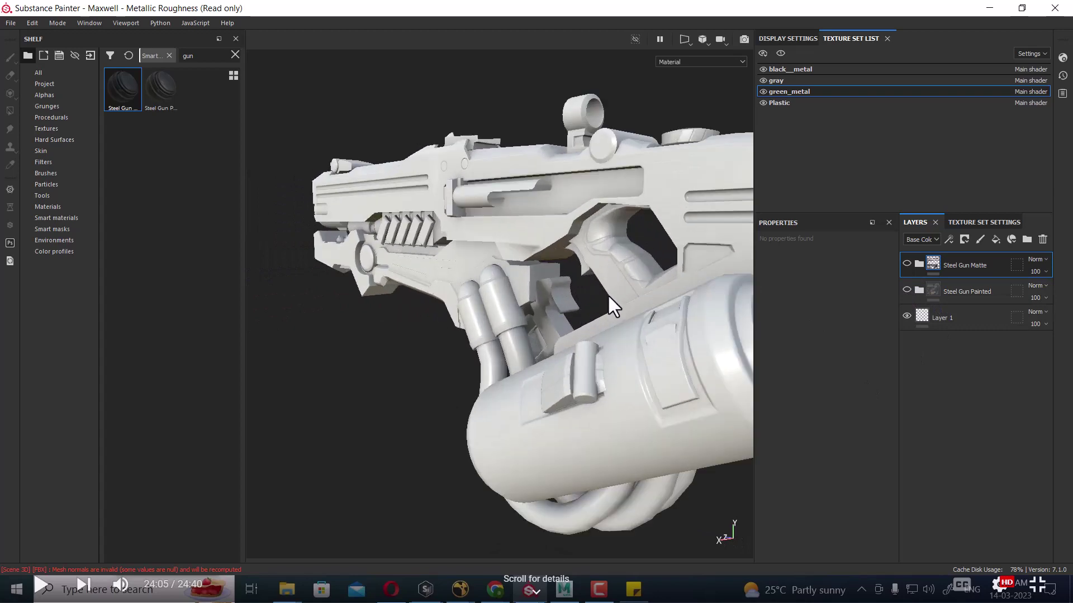
mouse_move(608, 294)
left_mouse_down("alt")
mouse_move(477, 292)
mouse_move(581, 266)
mouse_move(560, 277)
left_mouse_up("alt")
right_click_drag(559, 277, 564, 291, "alt")
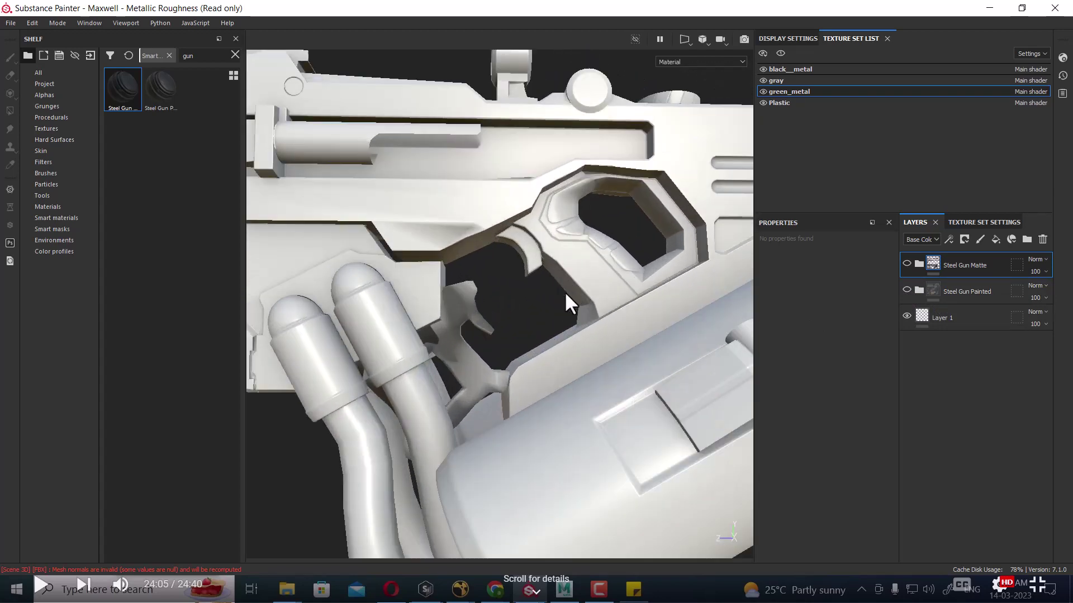
mouse_move(564, 291)
left_mouse_down("alt")
mouse_move(615, 343)
mouse_move(510, 304)
mouse_move(487, 276)
mouse_move(619, 334)
mouse_move(538, 351)
mouse_move(548, 350)
left_mouse_up("alt")
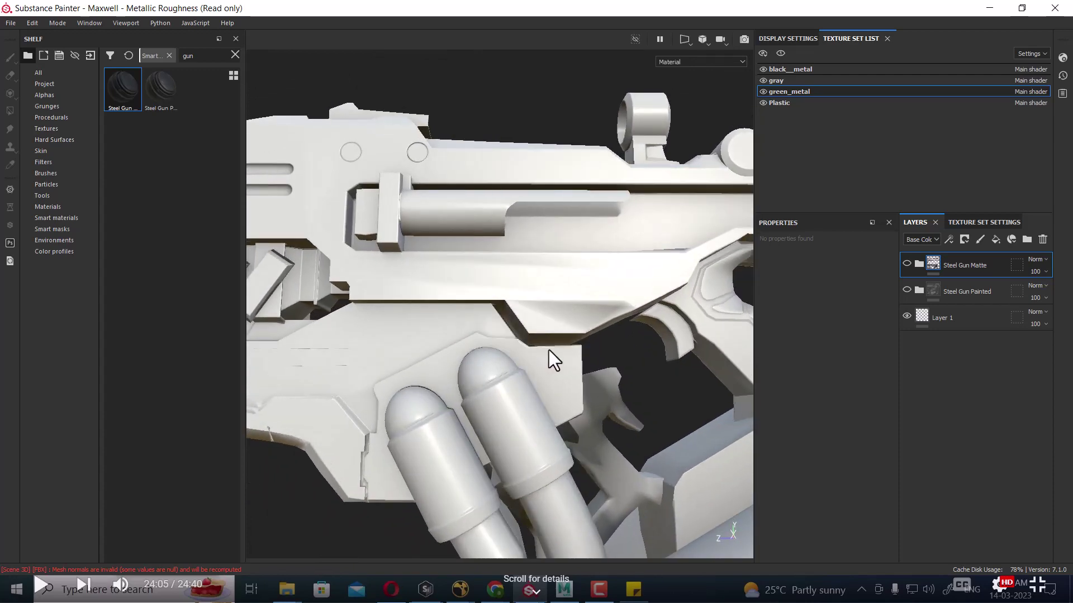
left_click(991, 223)
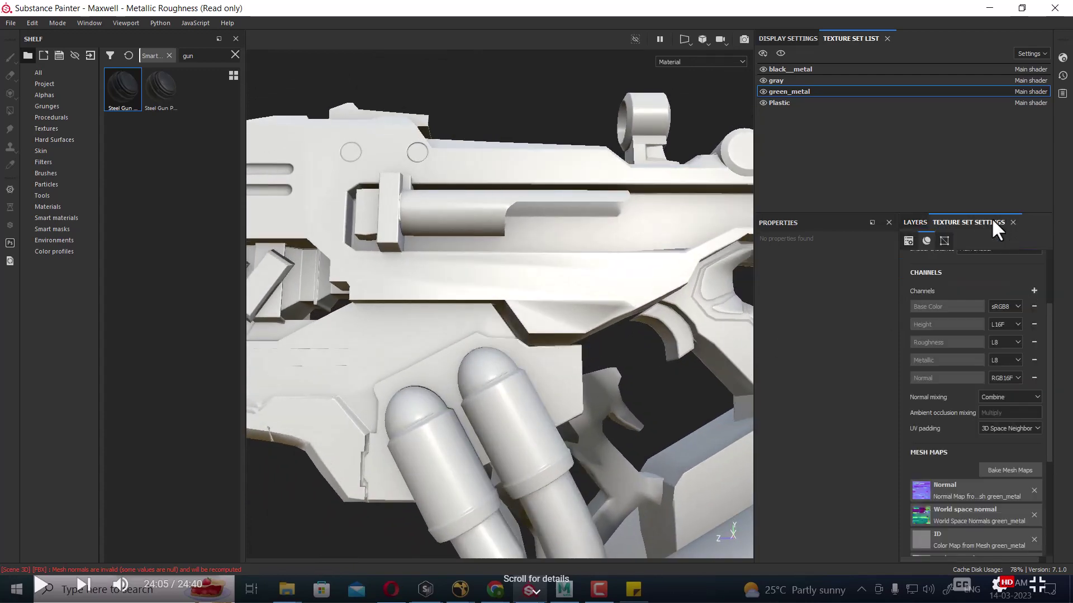
scroll(916, 424, "down", 3)
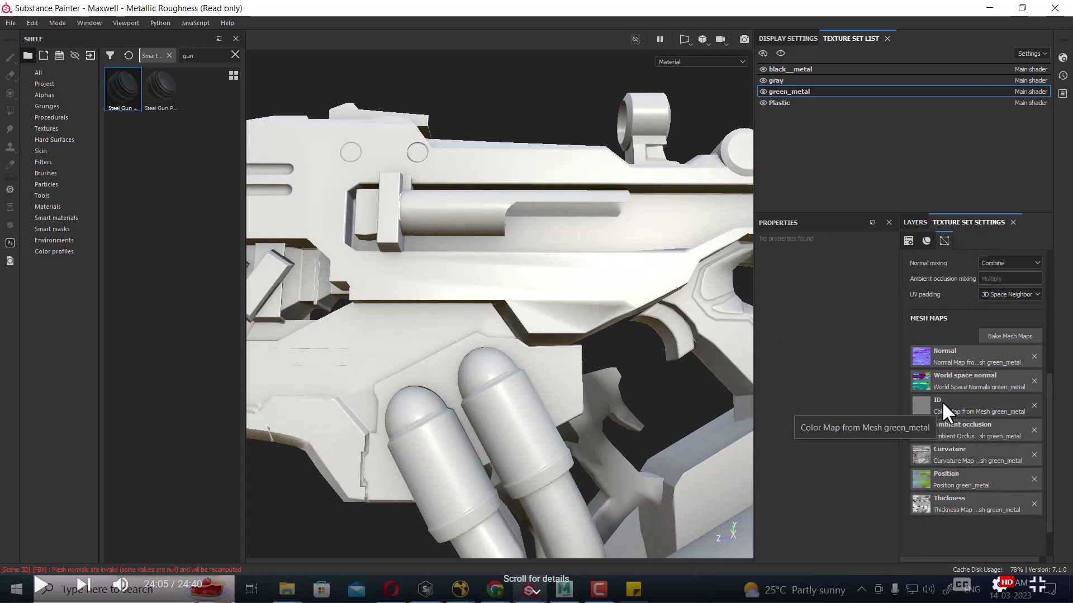
left_click(927, 351)
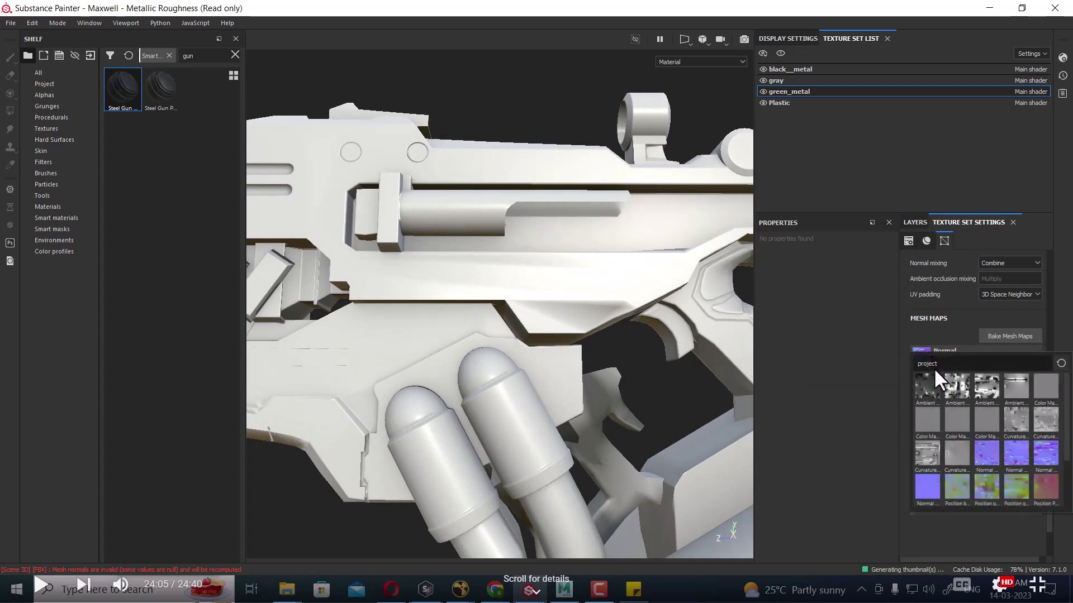
left_click(935, 338)
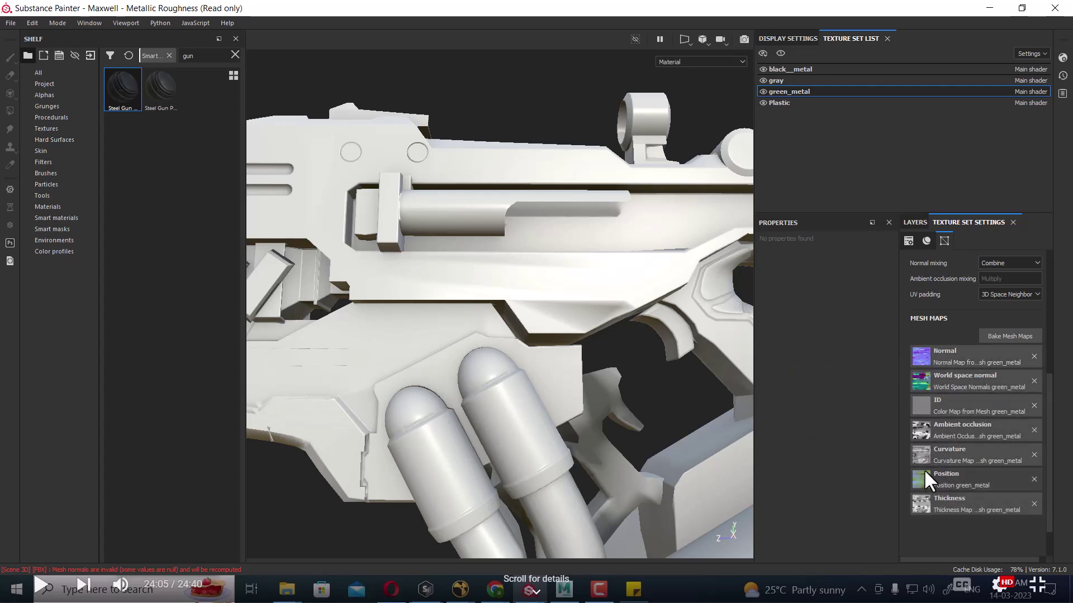
mouse_move(659, 357)
left_mouse_down("alt")
mouse_move(571, 305)
mouse_move(477, 315)
mouse_move(594, 327)
mouse_move(633, 259)
mouse_move(665, 319)
mouse_move(609, 266)
mouse_move(629, 192)
mouse_move(708, 276)
mouse_move(702, 303)
mouse_move(613, 328)
left_mouse_up("alt")
scroll(615, 321, "up", 3)
scroll(609, 305, "down", 1)
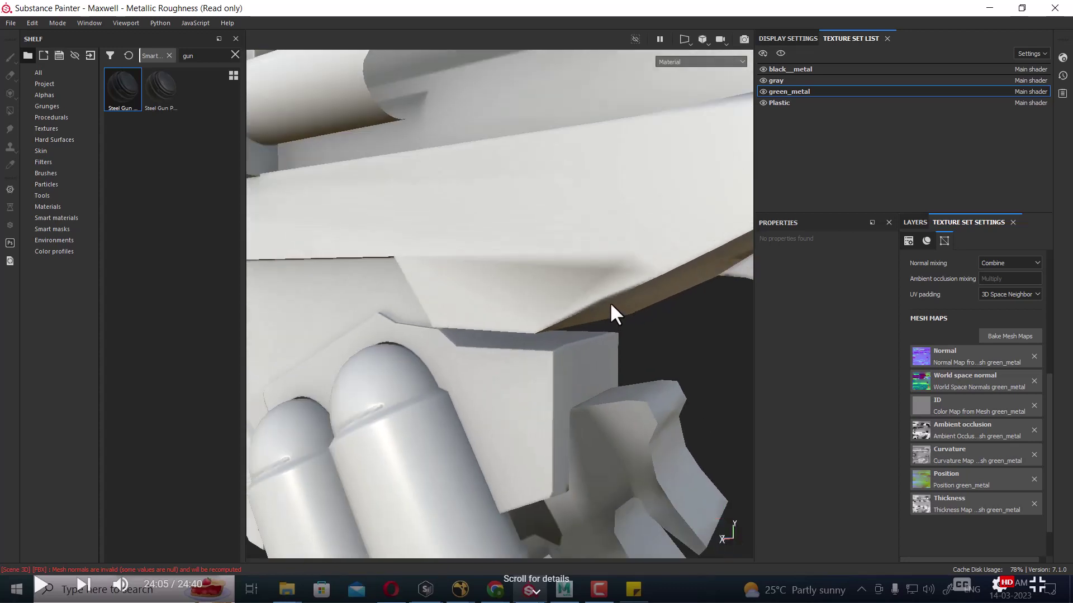
scroll(614, 330, "down", 3)
scroll(606, 352, "down", 3)
middle_click_drag(433, 384, 534, 384, "alt")
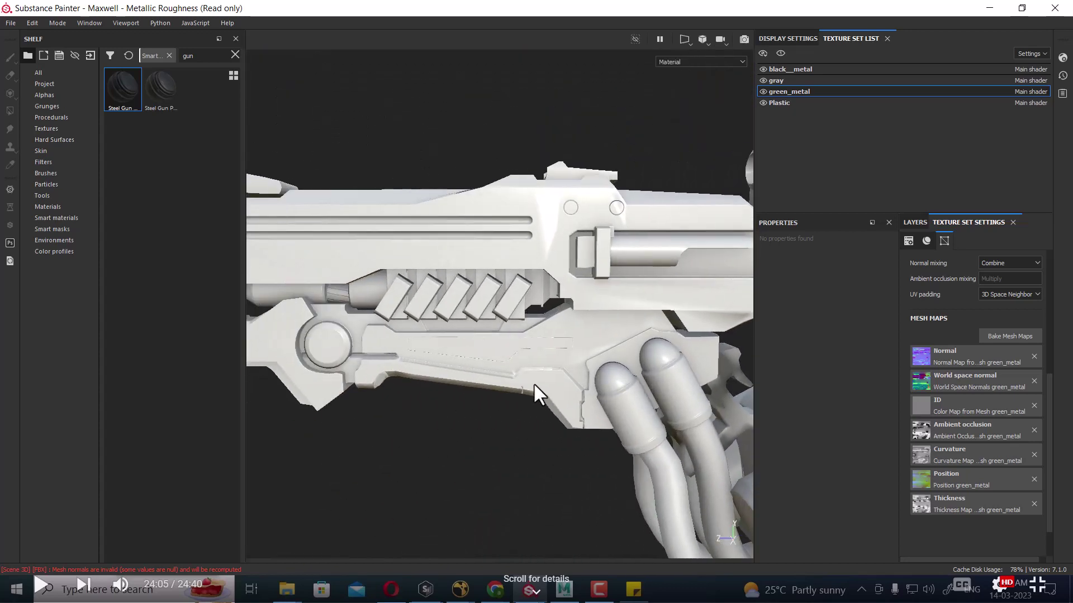
mouse_move(491, 395)
left_mouse_down("alt")
mouse_move(588, 408)
mouse_move(546, 486)
left_mouse_up("alt")
scroll(606, 378, "up", 2)
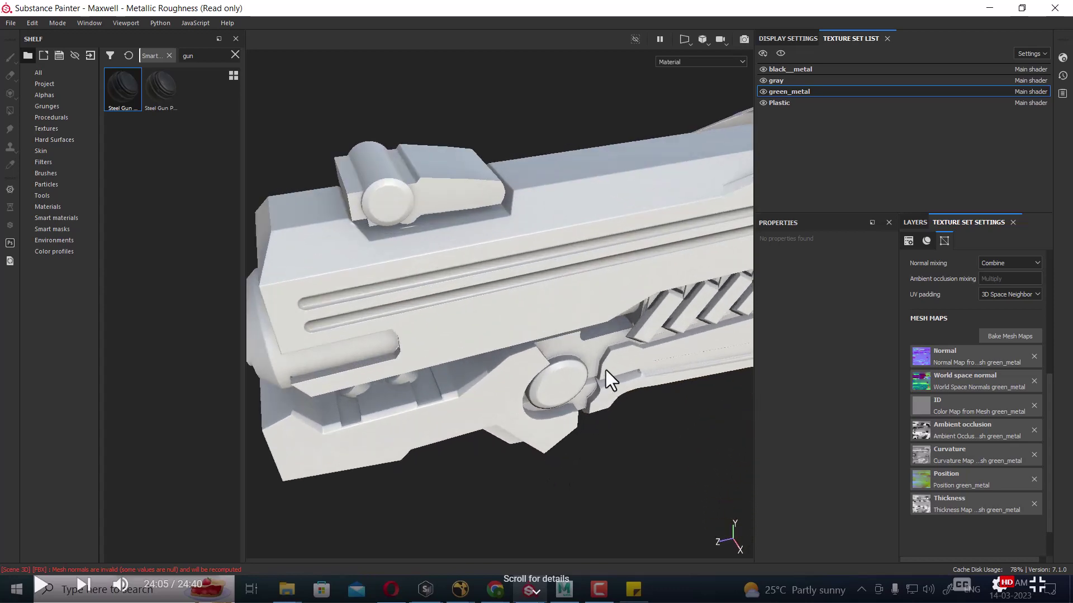
scroll(634, 378, "up", 2)
scroll(631, 368, "up", 2)
scroll(632, 368, "down", 2)
mouse_move(619, 367)
left_mouse_down("alt")
mouse_move(653, 405)
mouse_move(600, 406)
left_mouse_up("alt")
scroll(468, 284, "up", 3)
mouse_move(469, 286)
left_mouse_down("alt")
mouse_move(427, 267)
mouse_move(431, 310)
mouse_move(510, 351)
mouse_move(453, 334)
mouse_move(468, 362)
mouse_move(553, 290)
left_mouse_up("alt")
scroll(438, 298, "up", 3)
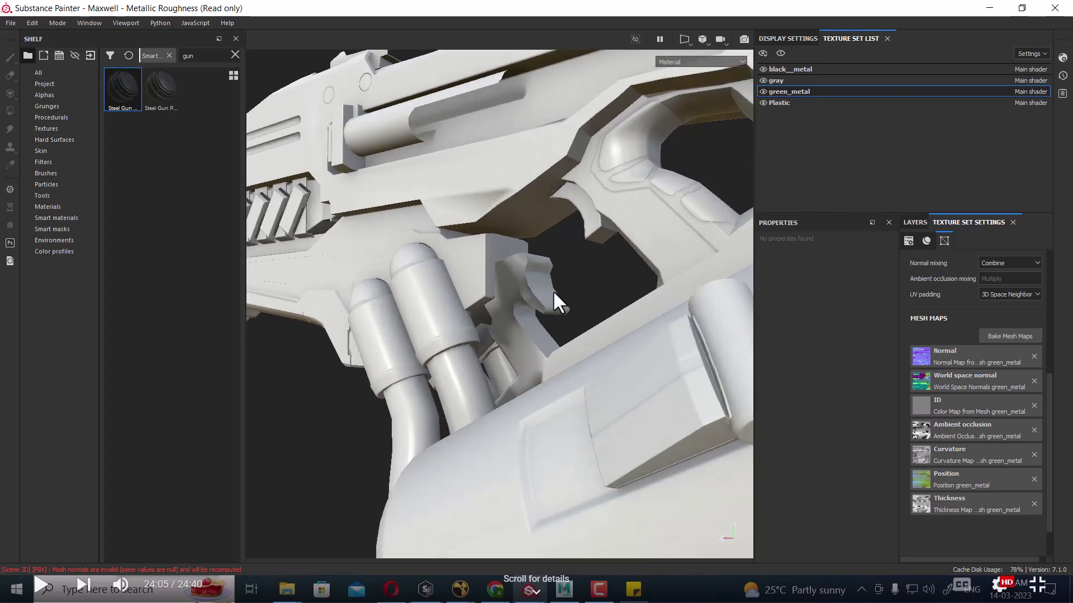
scroll(553, 291, "down", 3)
scroll(543, 278, "down", 2)
mouse_move(658, 405)
left_mouse_down("alt")
mouse_move(524, 405)
mouse_move(441, 486)
mouse_move(541, 484)
mouse_move(603, 498)
mouse_move(655, 443)
mouse_move(751, 462)
mouse_move(649, 462)
mouse_move(726, 391)
left_mouse_up("alt")
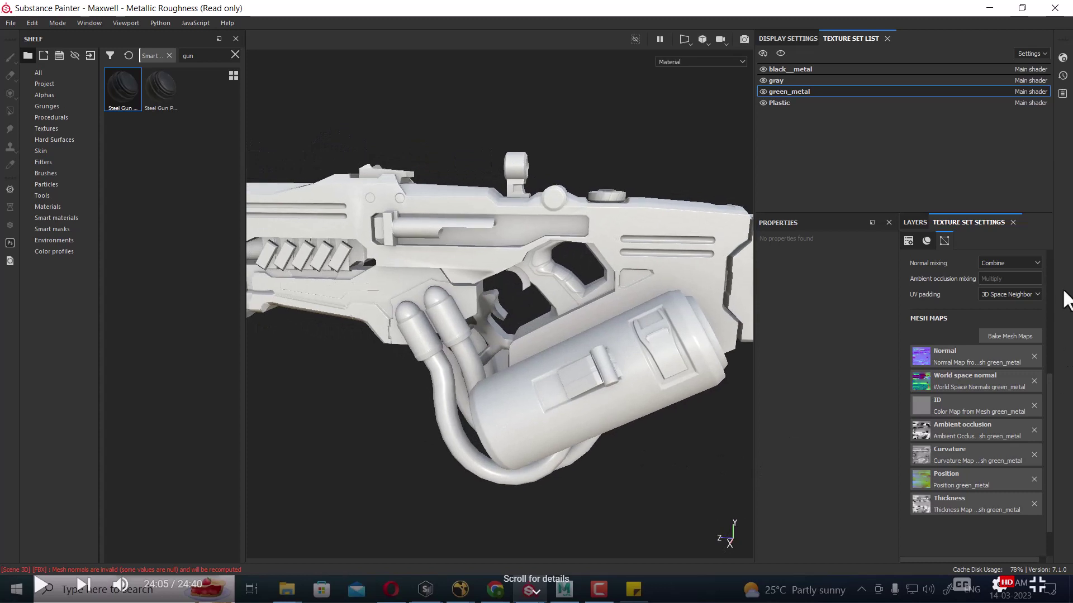
Step: Turn the Steel Gun Matte layer back on and orbit to check the grip cylinder and tubes
left_click(915, 223)
left_click(906, 263)
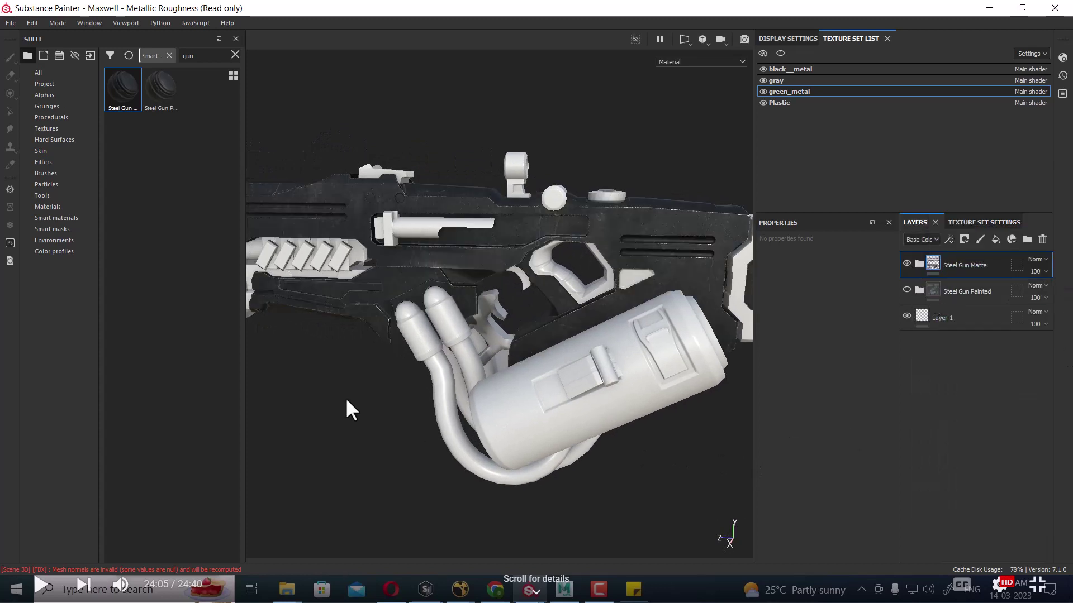
mouse_move(345, 397)
middle_mouse_down("alt")
mouse_move(397, 386)
mouse_move(480, 422)
mouse_move(550, 431)
middle_mouse_up("alt")
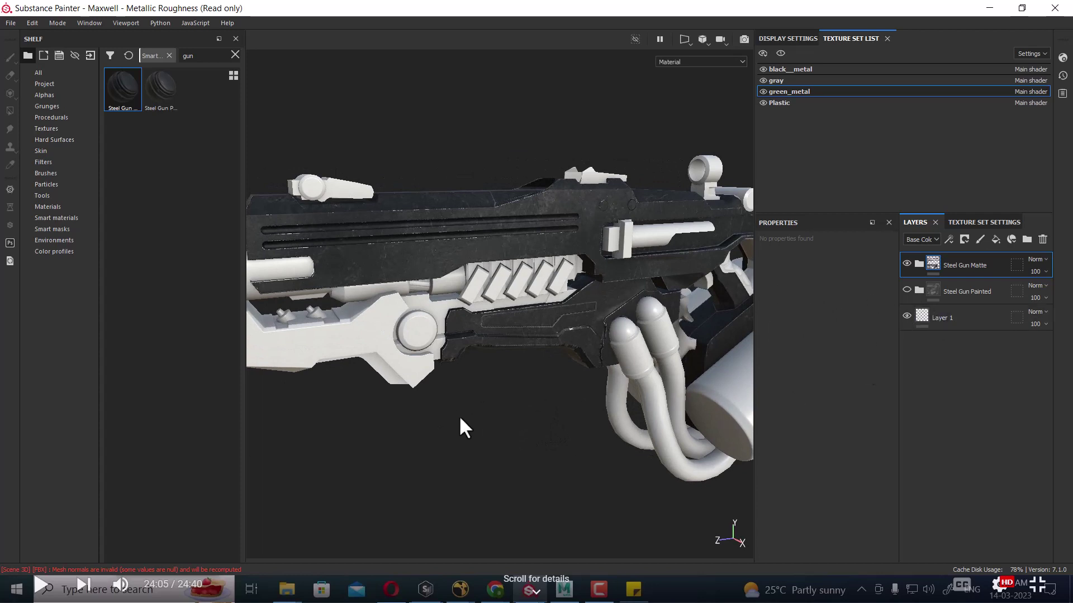
mouse_move(460, 418)
left_mouse_down("alt")
mouse_move(471, 427)
mouse_move(340, 447)
left_mouse_up("alt")
mouse_move(448, 514)
left_mouse_down("alt")
mouse_move(567, 413)
mouse_move(624, 423)
left_mouse_up("alt")
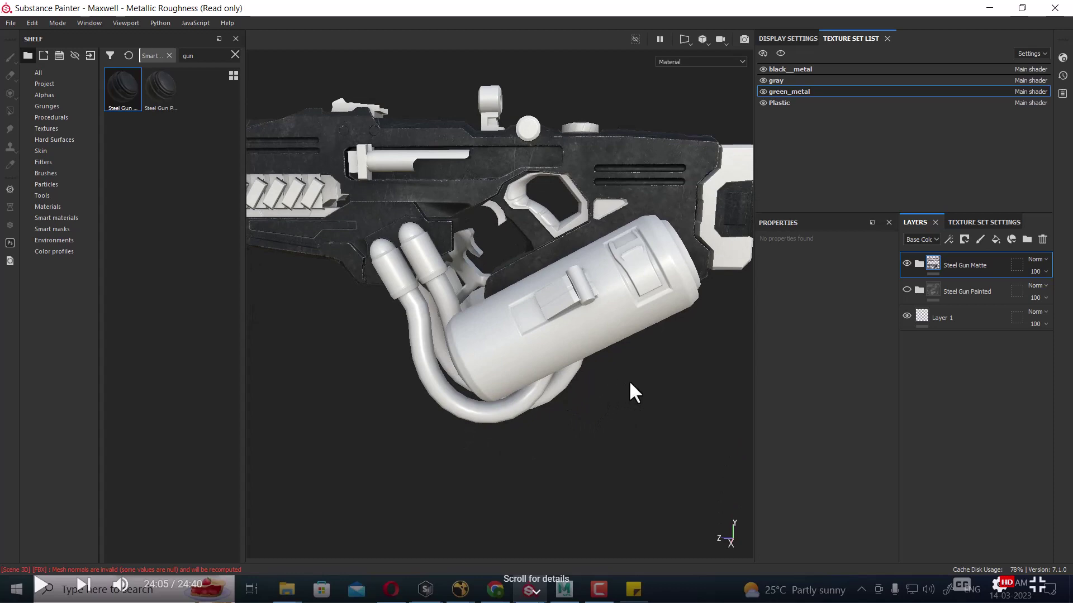
Step: Bring up the rifle reference image in ACDSee and move it off the layer panels
key("alt+Tab")
left_click(185, 293)
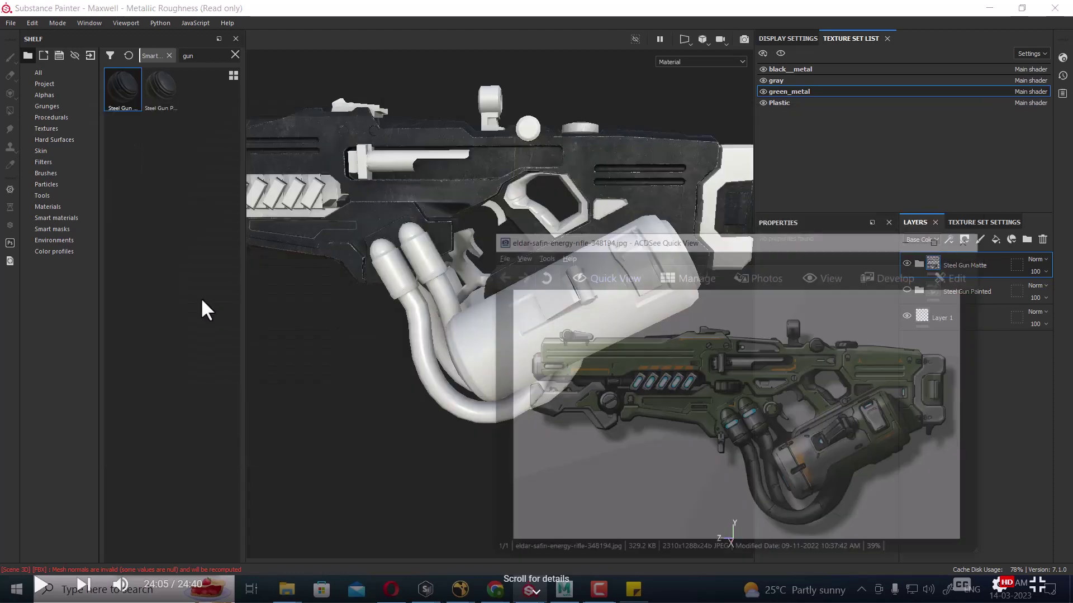
mouse_move(802, 191)
left_mouse_down()
mouse_move(430, 192)
mouse_move(404, 157)
left_mouse_up()
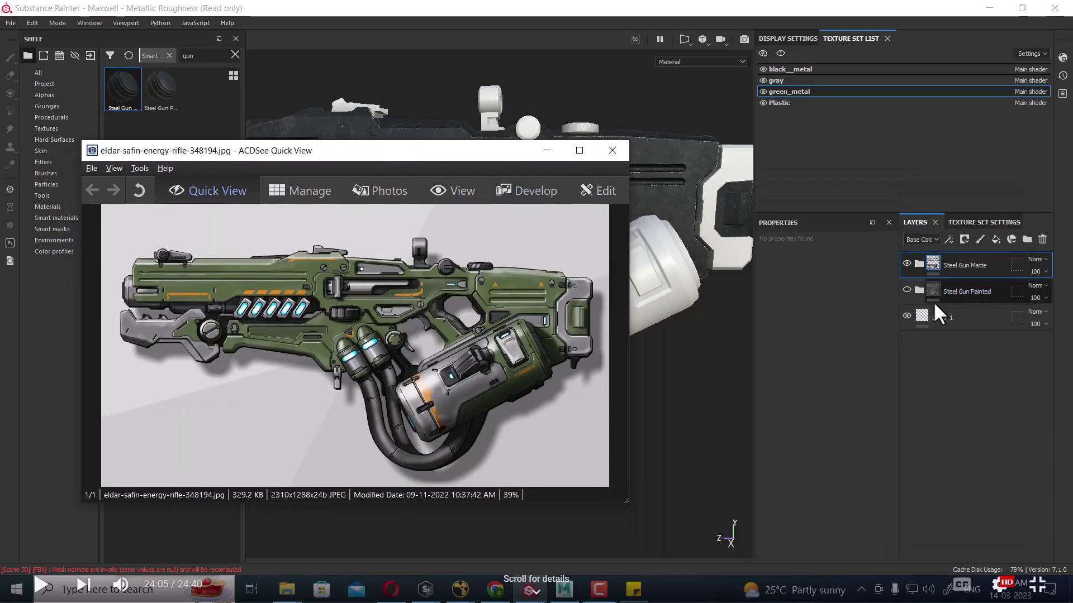
Step: Select and delete the Steel Gun Painted layer
left_click(904, 263)
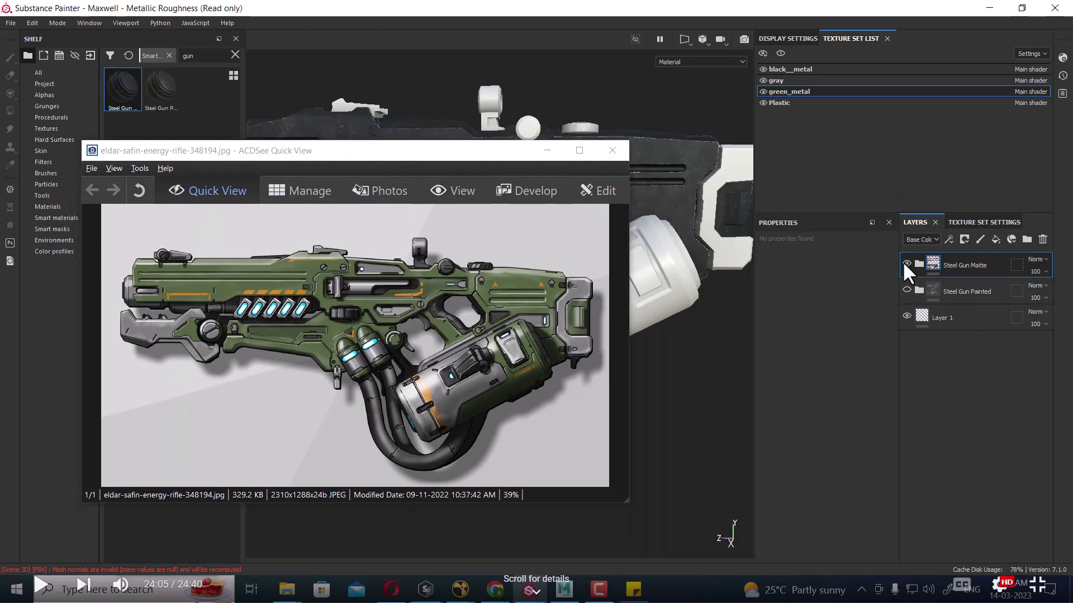
left_click(978, 292)
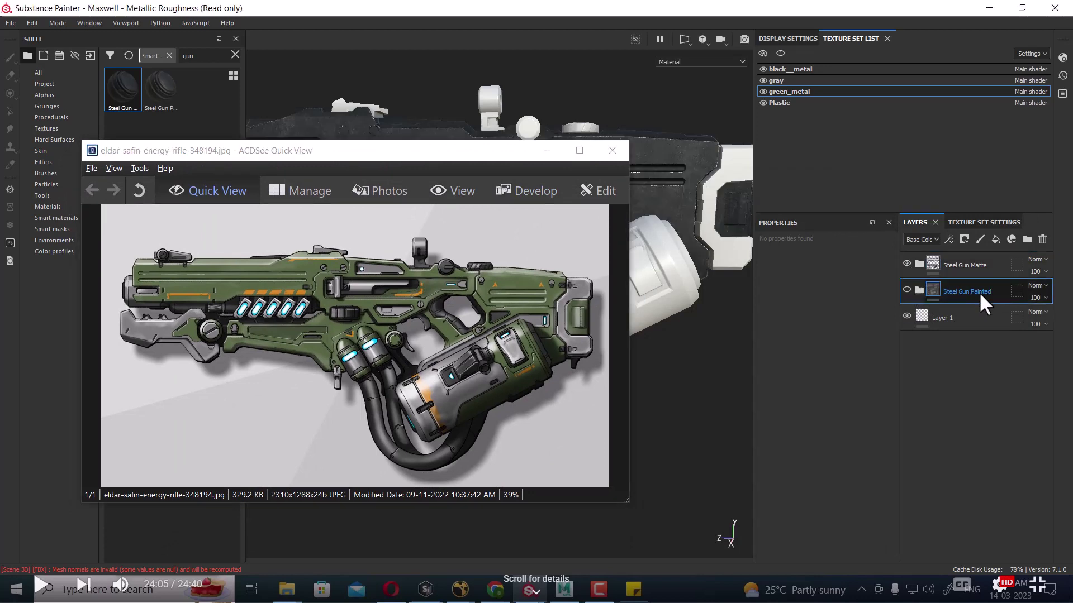
left_click(1042, 239)
Step: Delete Layer 1, expand the Steel Gun Matte folder, and toggle the Metal layer to compare
left_click(1043, 239)
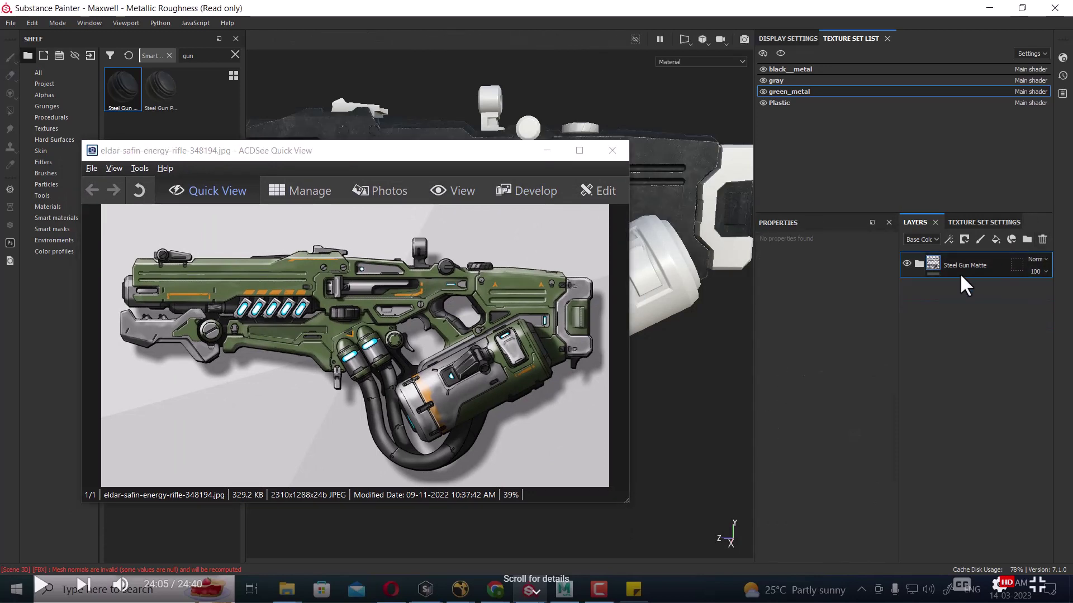
left_click(914, 265)
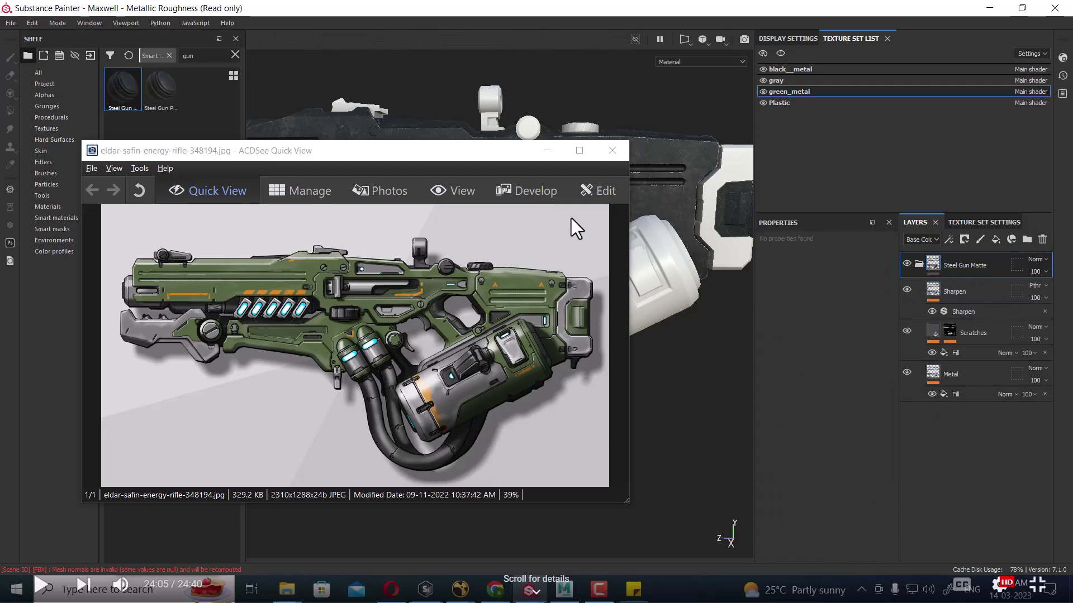
left_click_drag(497, 159, 427, 166)
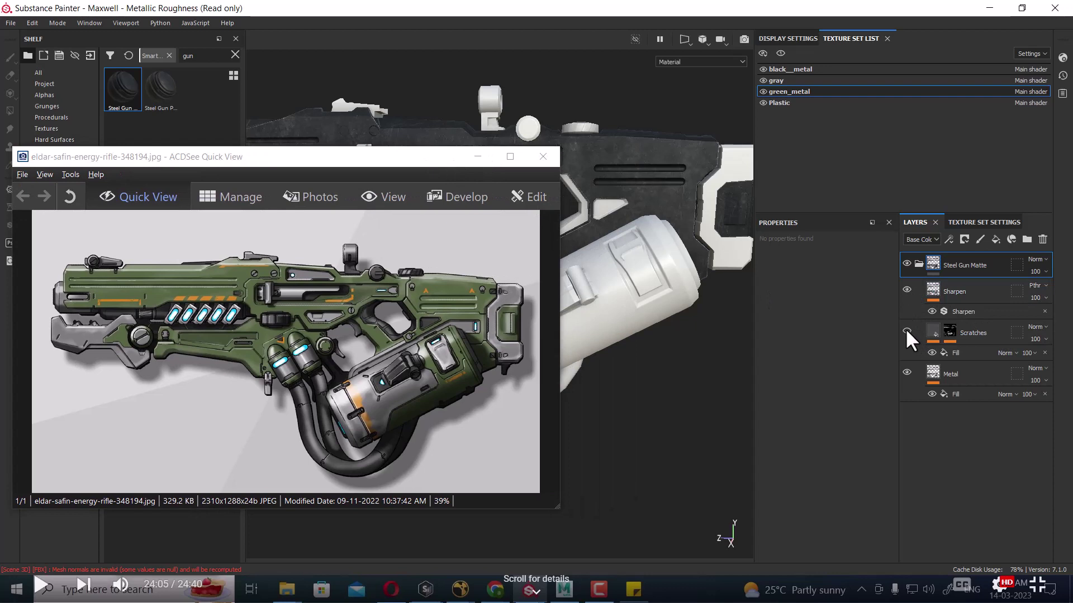
left_click(905, 372)
left_click(907, 372)
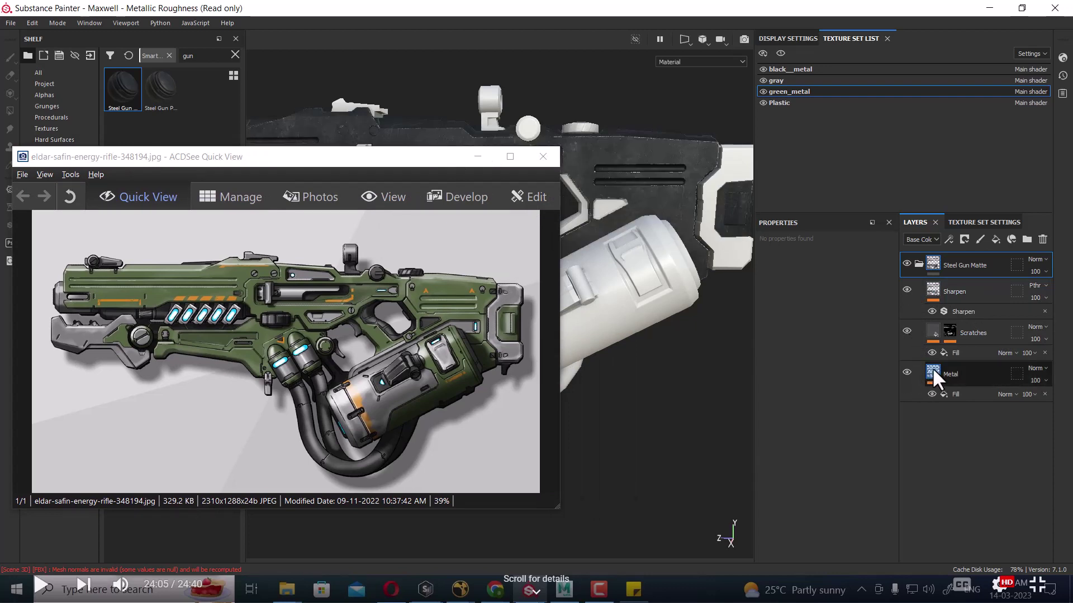
Step: Review the Metal fill's projection and material settings, then hide the Metal layer
left_click(955, 398)
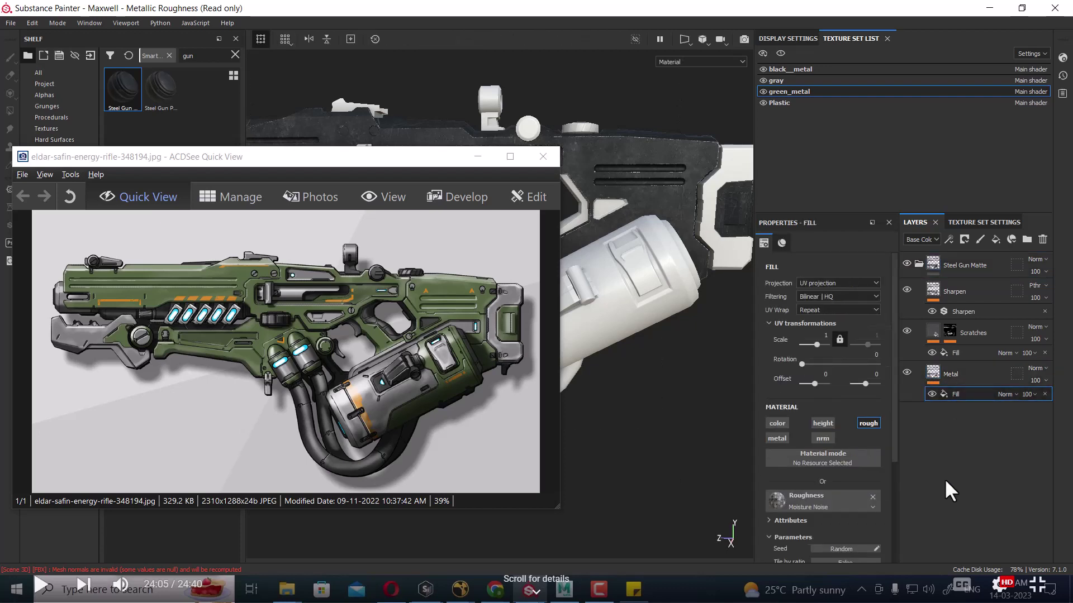
scroll(874, 477, "down", 3)
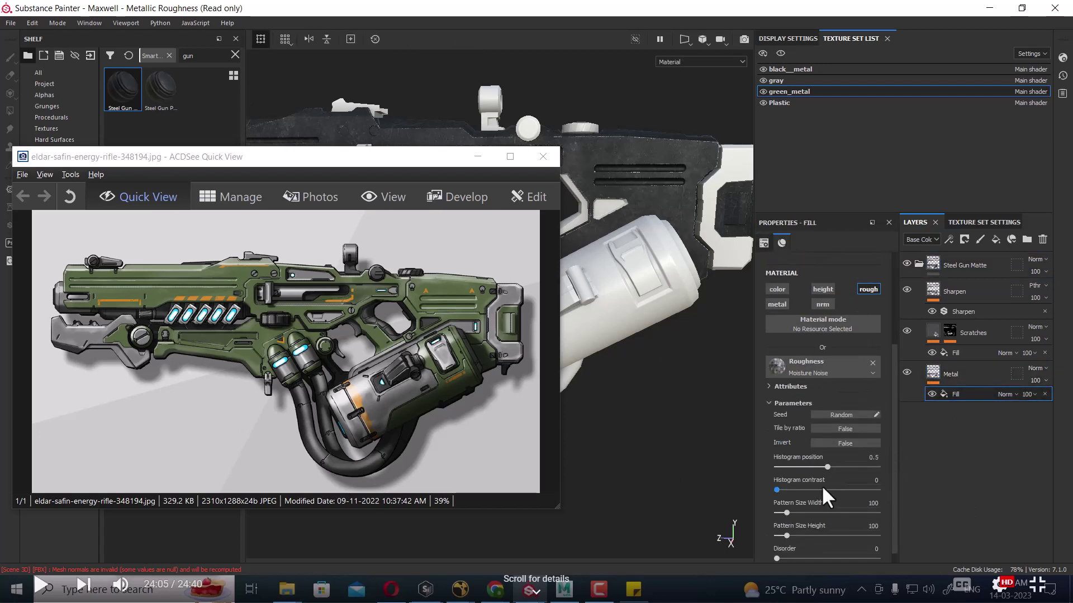
scroll(830, 505, "up", 2)
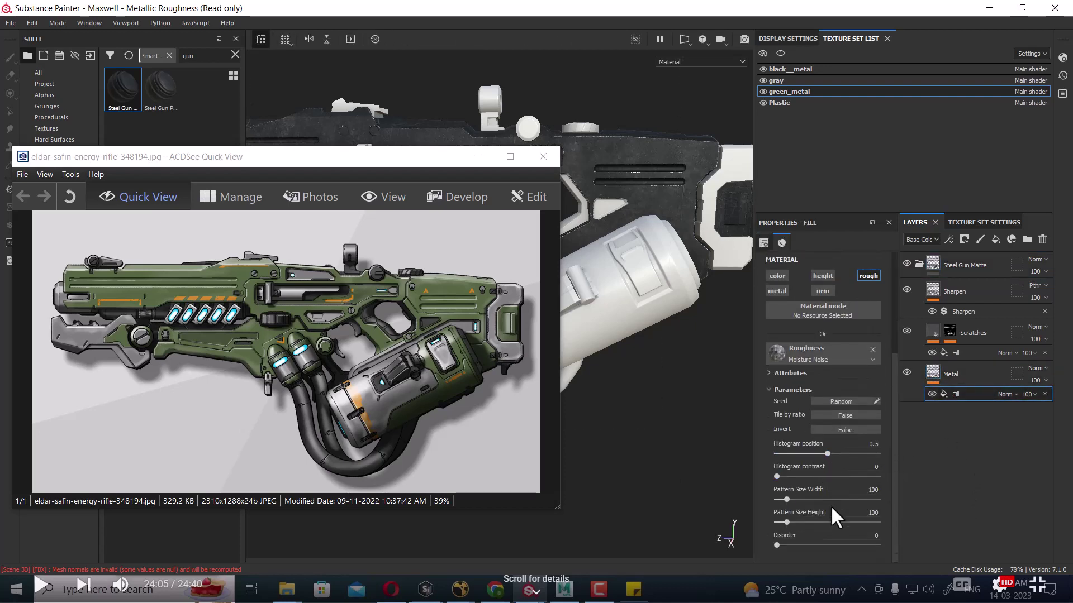
scroll(855, 497, "up", 1)
scroll(856, 497, "up", 1)
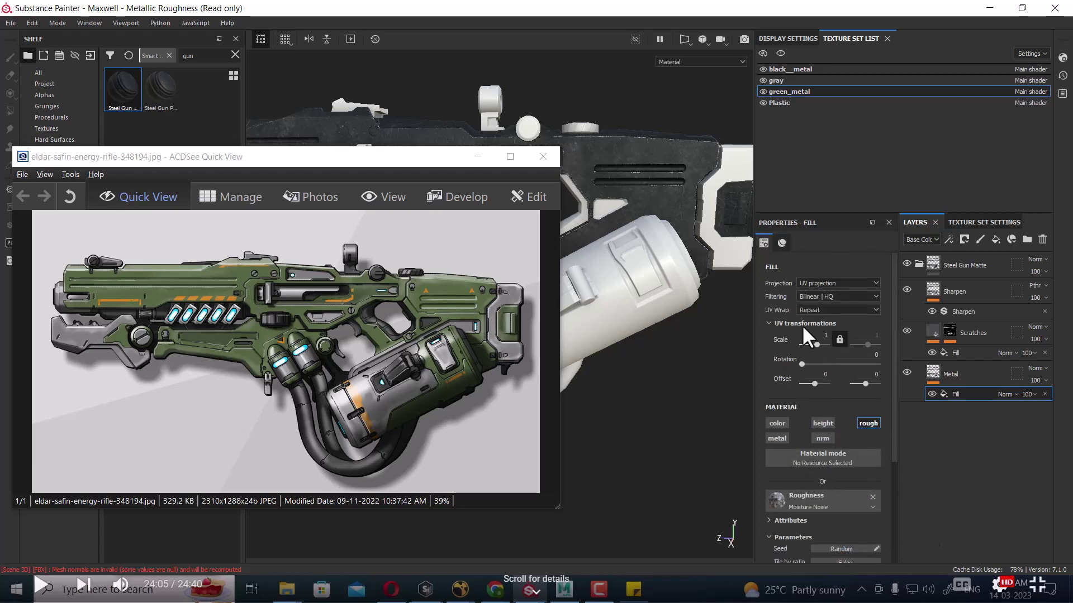
left_click(781, 242)
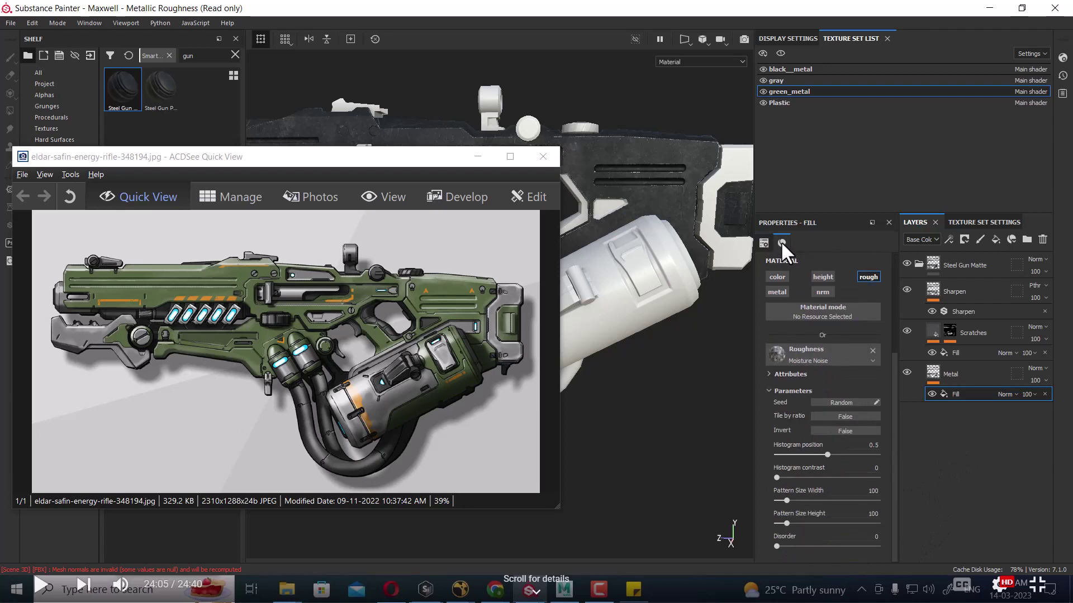
left_click(763, 241)
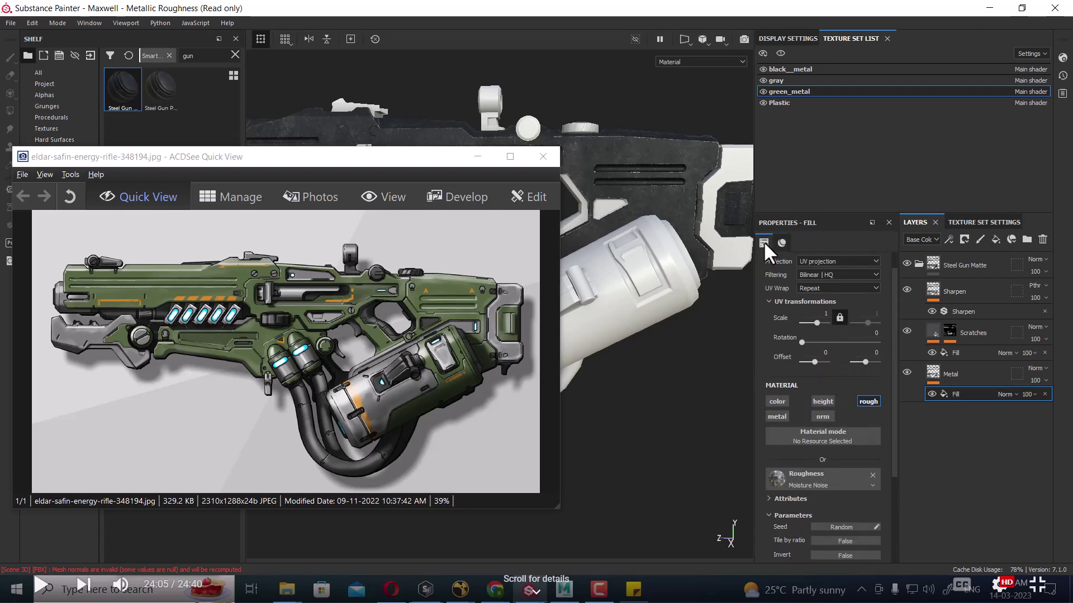
left_click(906, 372)
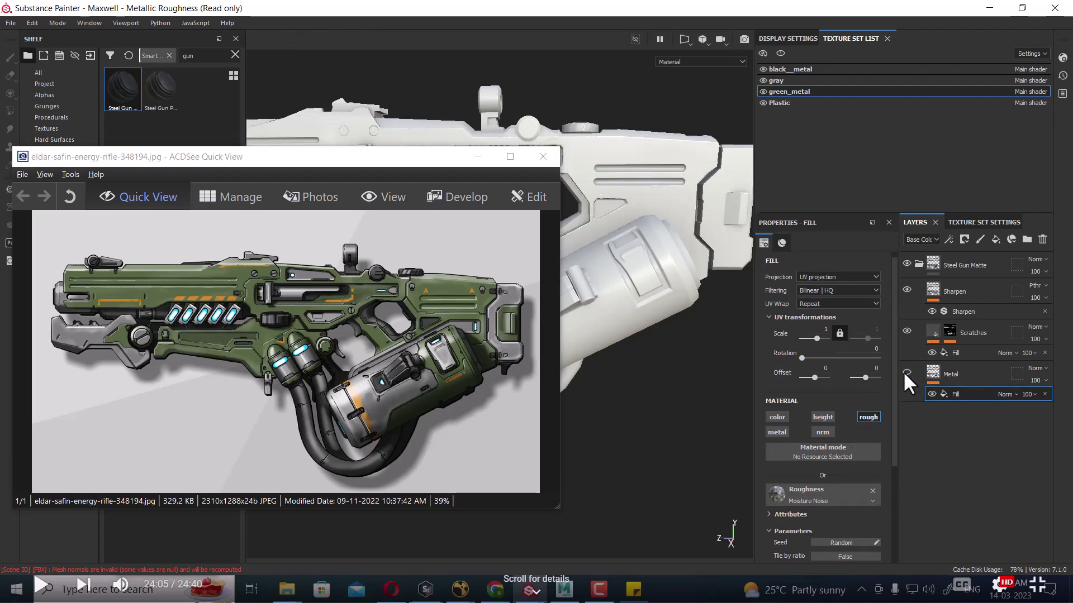
Step: Hide the Metal layer and orbit around the bare white rifle
left_click(906, 372)
left_click(904, 371)
mouse_move(679, 364)
left_mouse_down("alt")
mouse_move(636, 394)
mouse_move(660, 370)
mouse_move(669, 397)
left_mouse_up("alt")
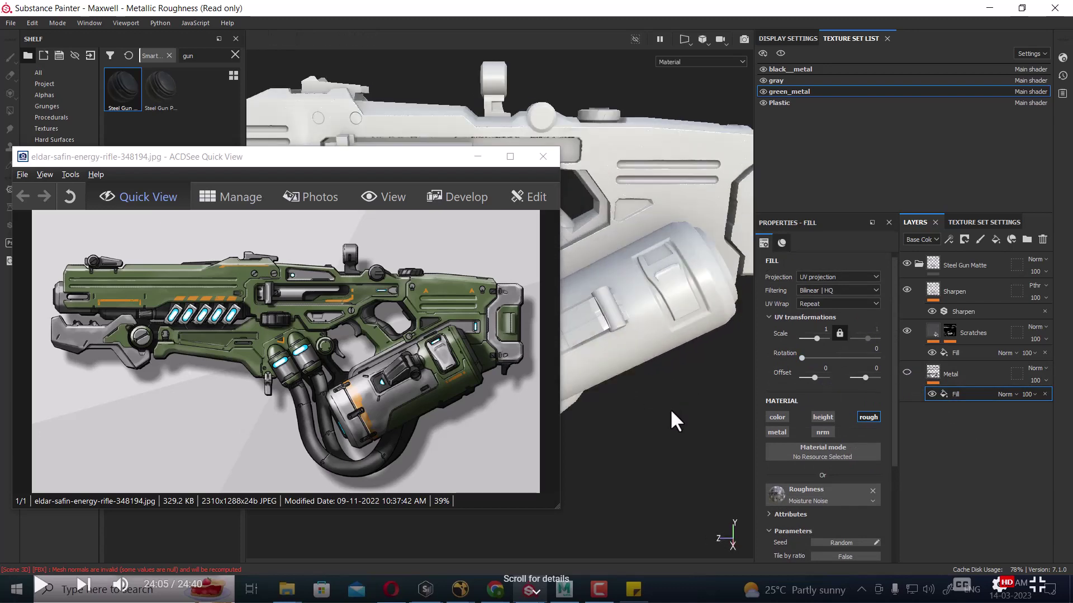
right_click_drag(670, 407, 676, 431, "alt")
mouse_move(676, 431)
middle_mouse_down("alt")
mouse_move(595, 495)
mouse_move(574, 499)
middle_mouse_up("alt")
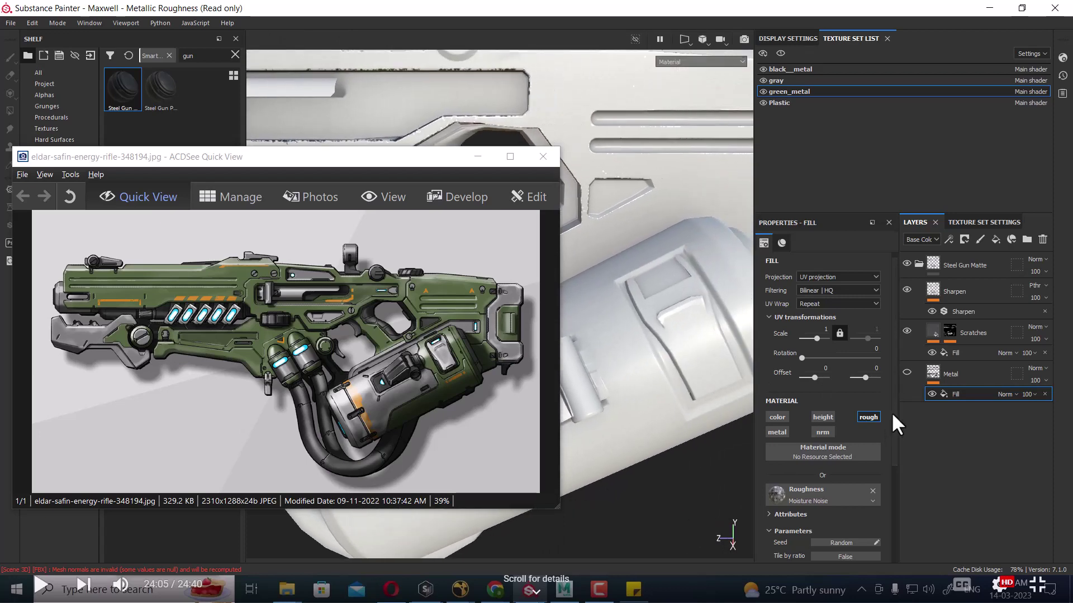
Step: Show the Metal layer again, select its settings, and reposition the reference image
left_click(906, 372)
left_click(924, 381)
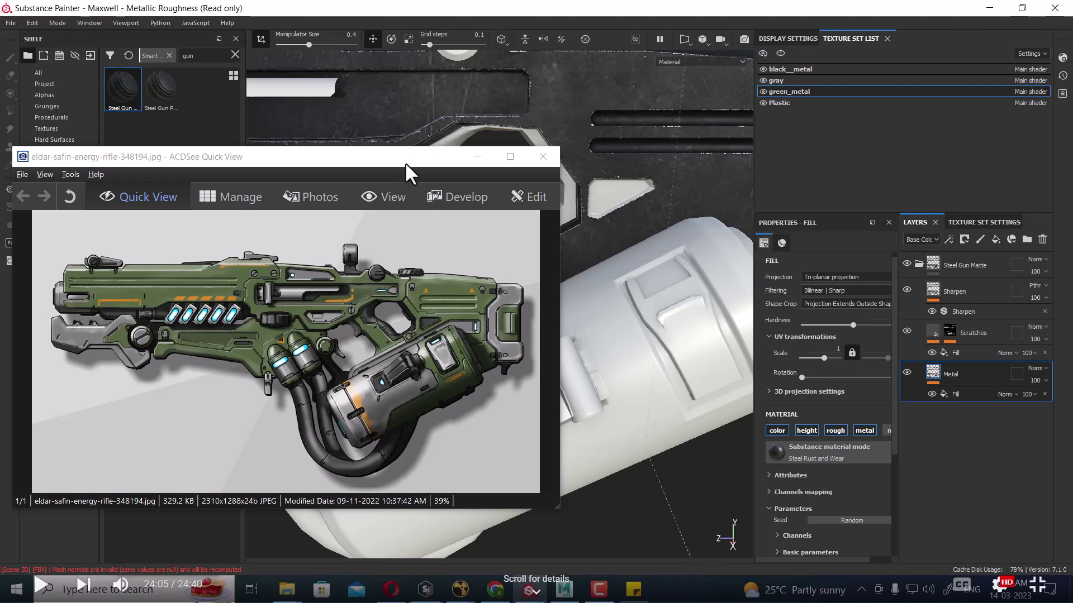
mouse_move(406, 164)
left_mouse_down()
mouse_move(436, 337)
mouse_move(479, 178)
left_mouse_up()
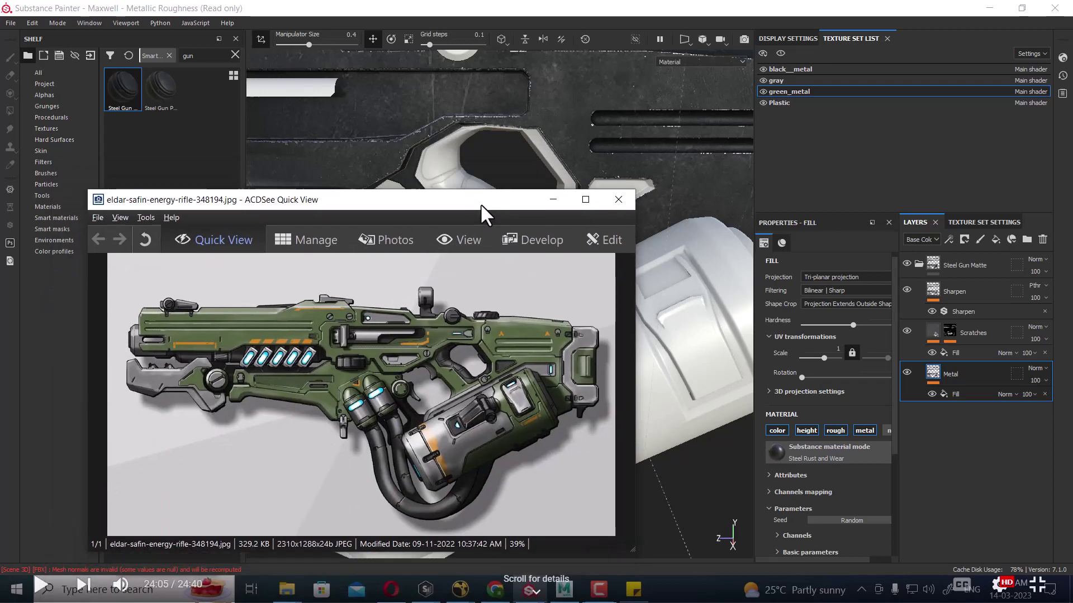
key("alt+Tab")
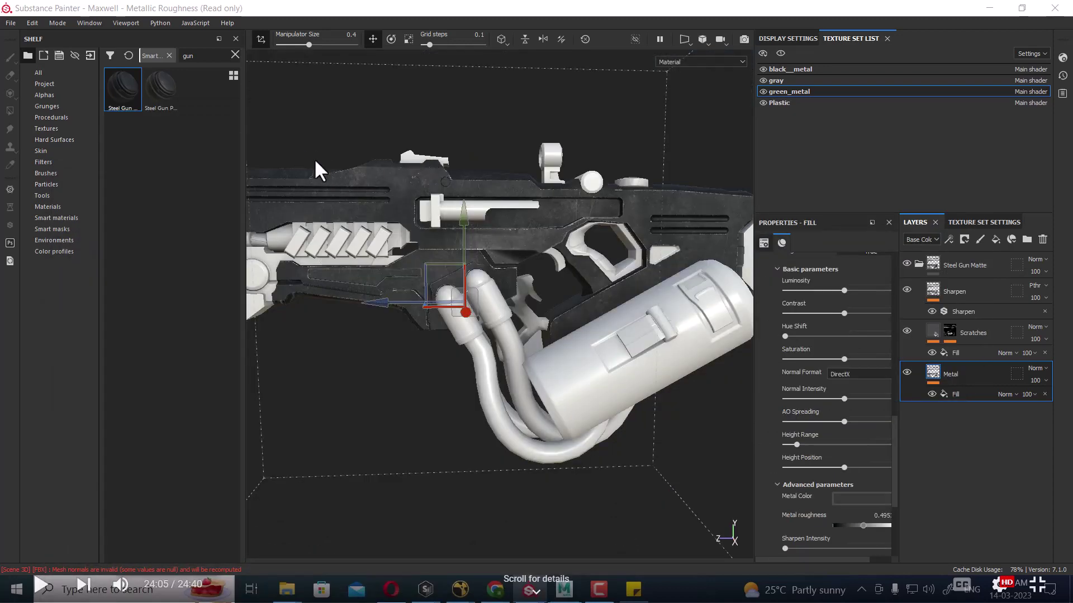
Step: Show the Metal layer's settings and expand its advanced parameters to reach Metal Color
scroll(891, 319, "up", 1)
left_click(947, 372)
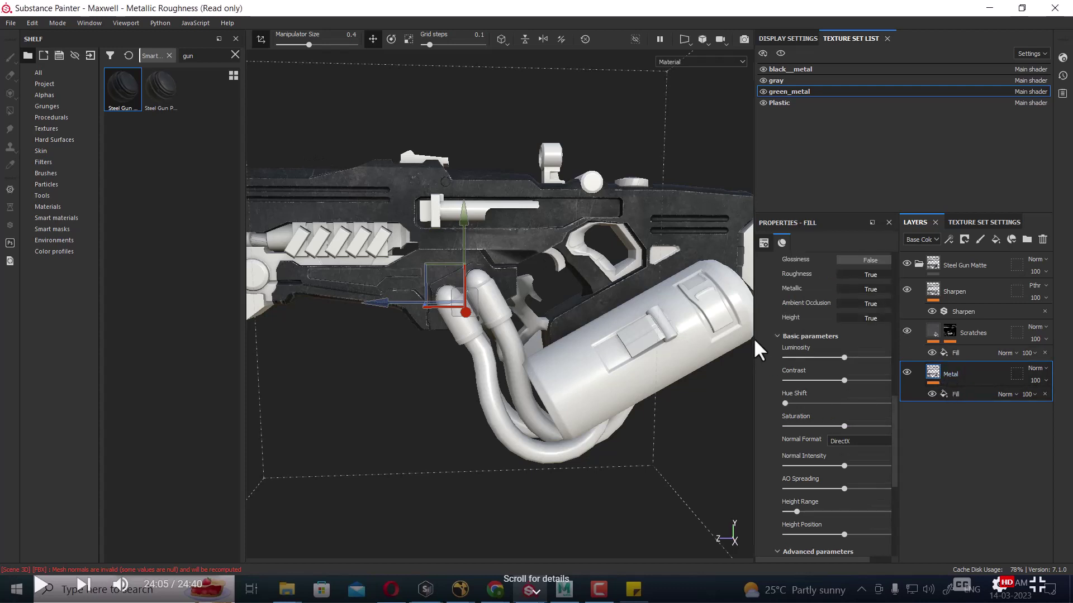
scroll(791, 360, "down", 2)
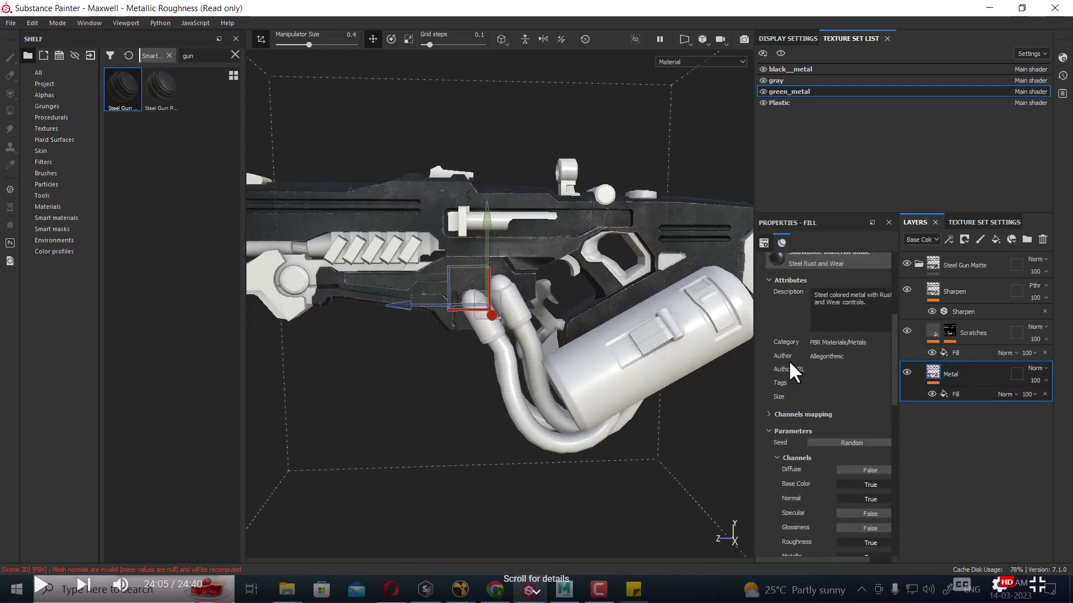
left_click(769, 431)
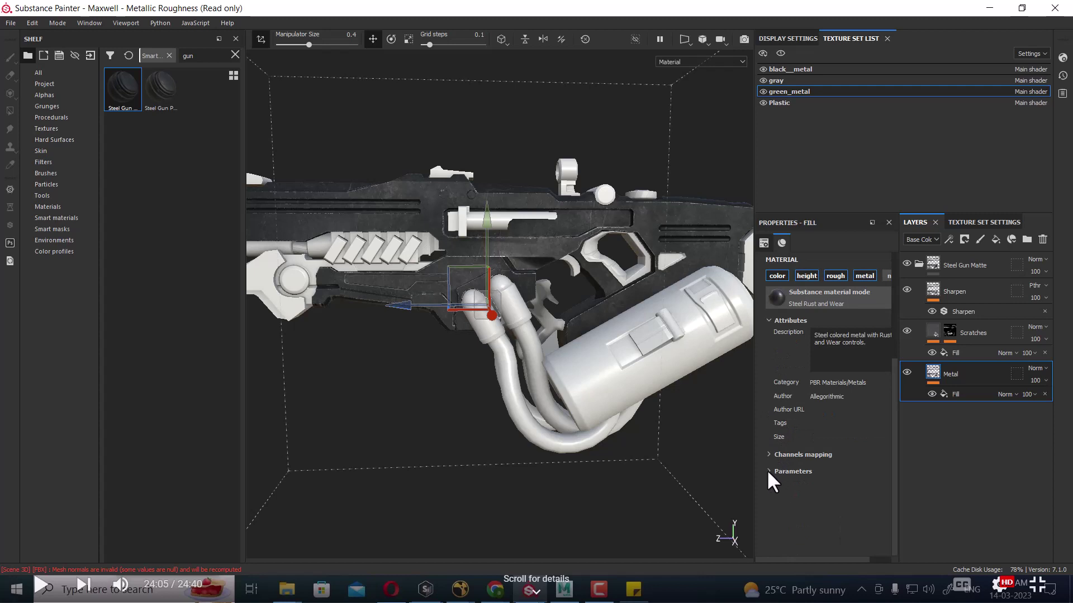
left_click(769, 471)
scroll(777, 468, "down", 3)
scroll(776, 491, "down", 3)
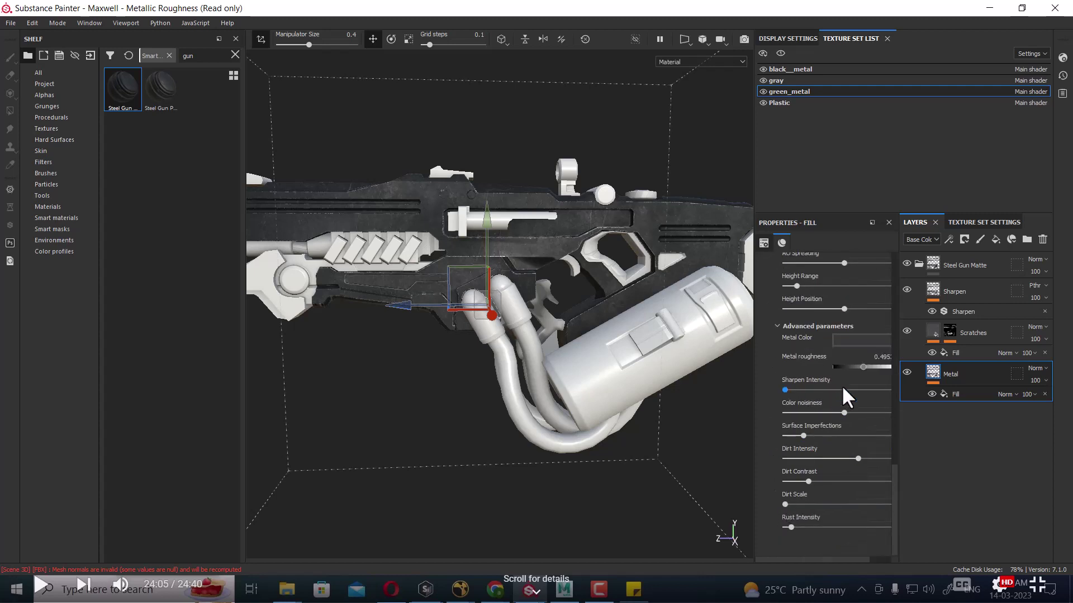
left_click(779, 325)
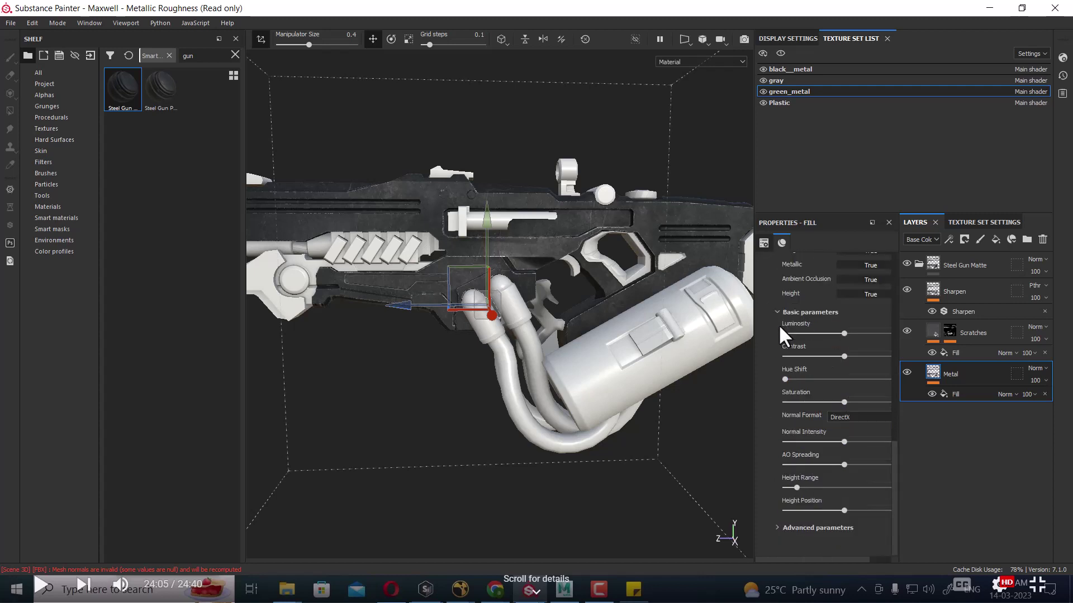
left_click(778, 528)
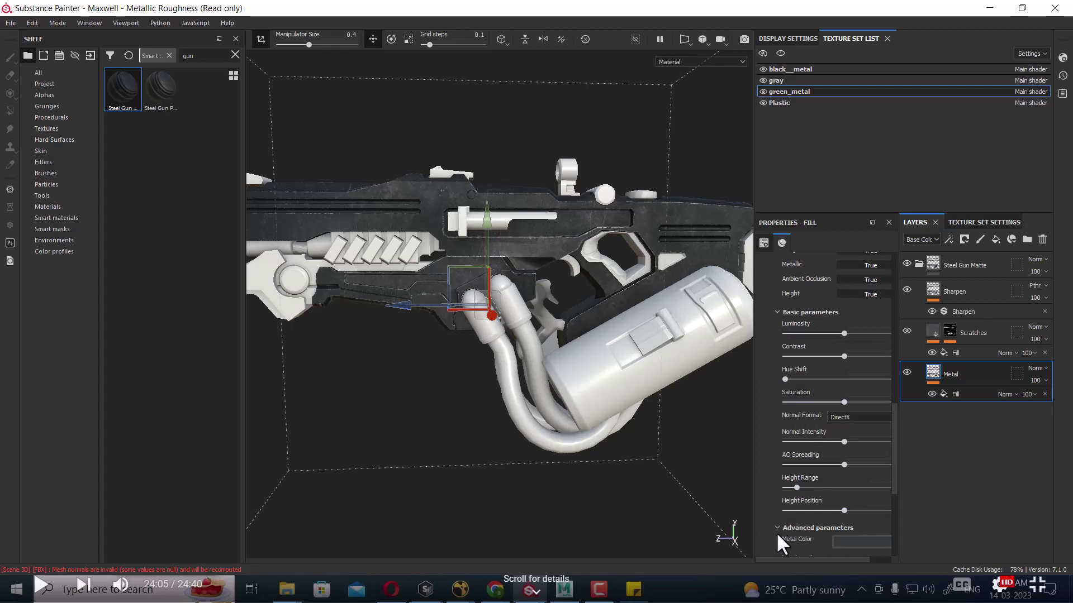
scroll(772, 490, "down", 3)
Step: Place the green gun concept image next to the model
key("alt+Tab")
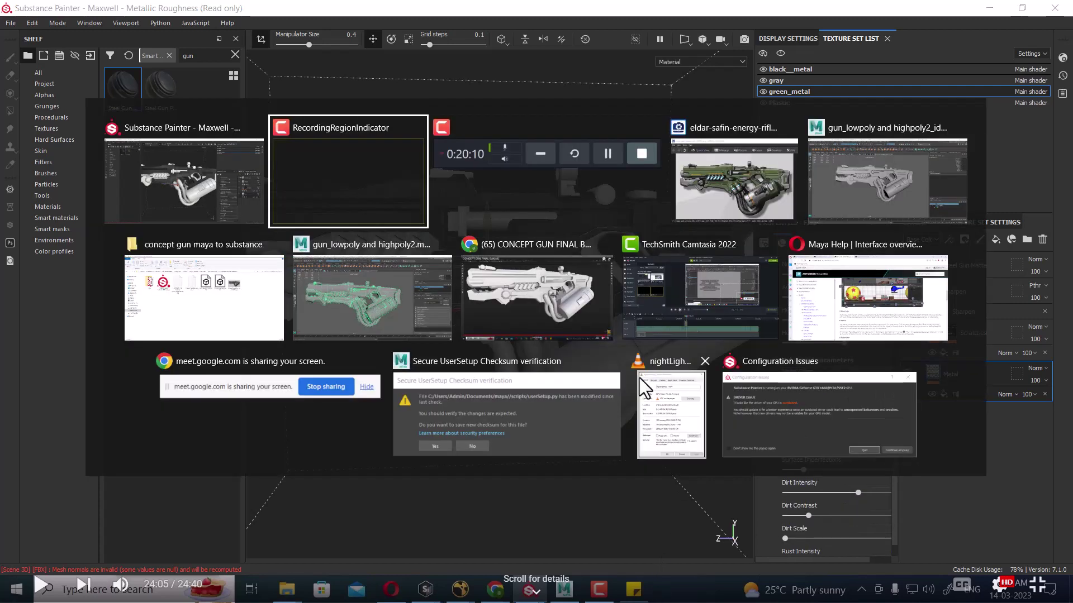
left_click(714, 196)
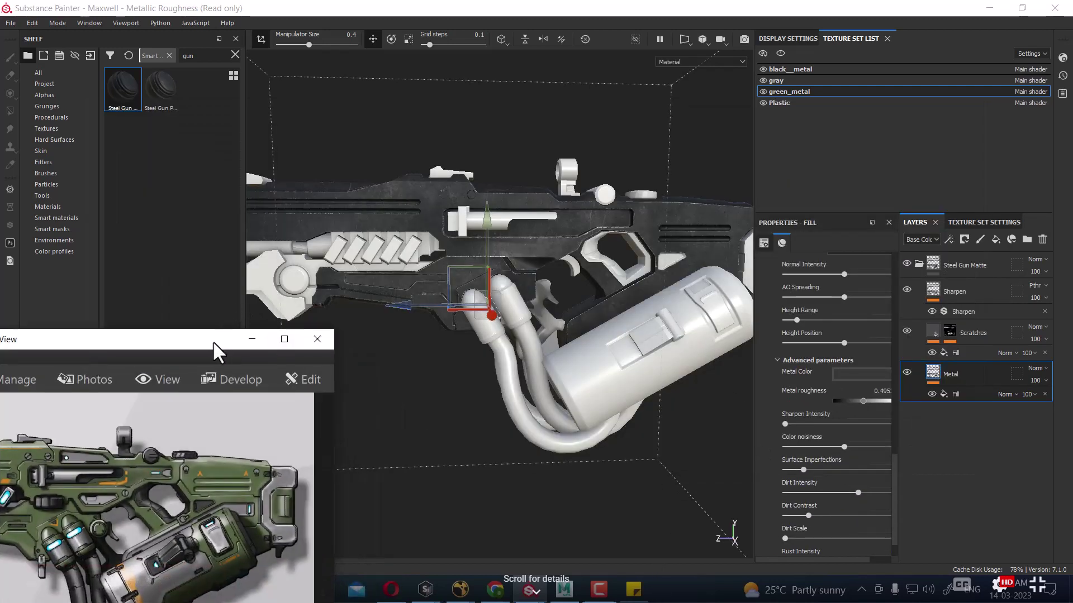
left_click_drag(215, 342, 447, 190)
Step: Sample a green from the concept image as the Metal Color, then move the reference aside
left_click(860, 374)
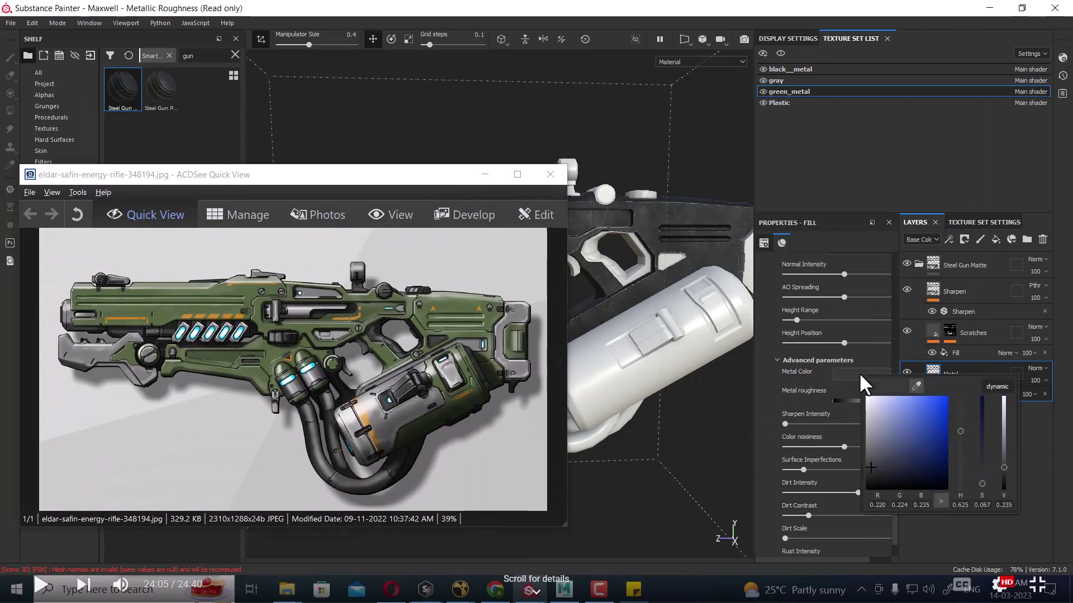
left_click(916, 386)
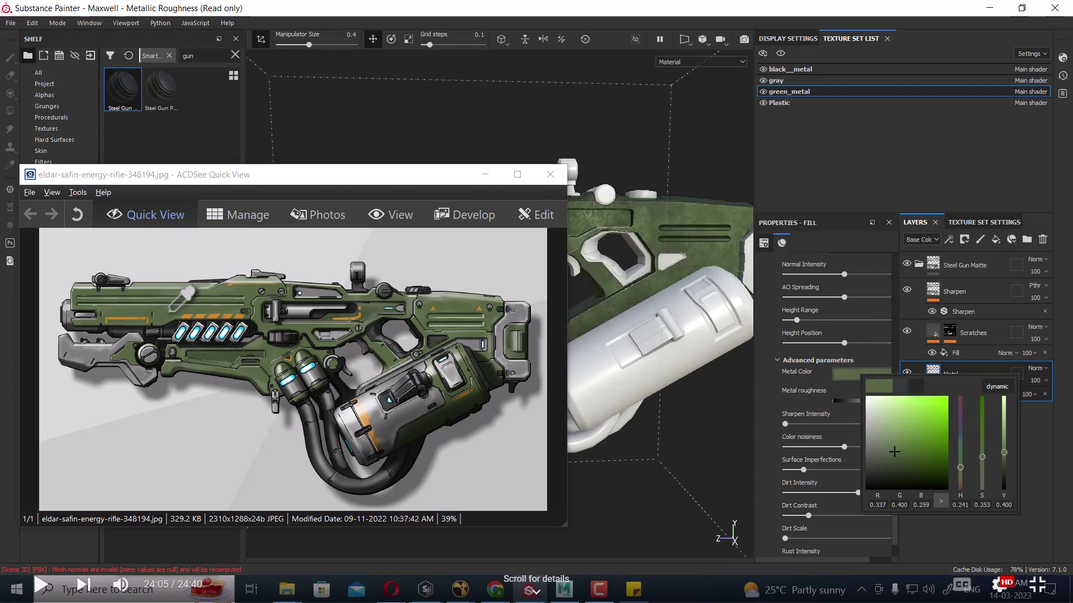
left_click(171, 309)
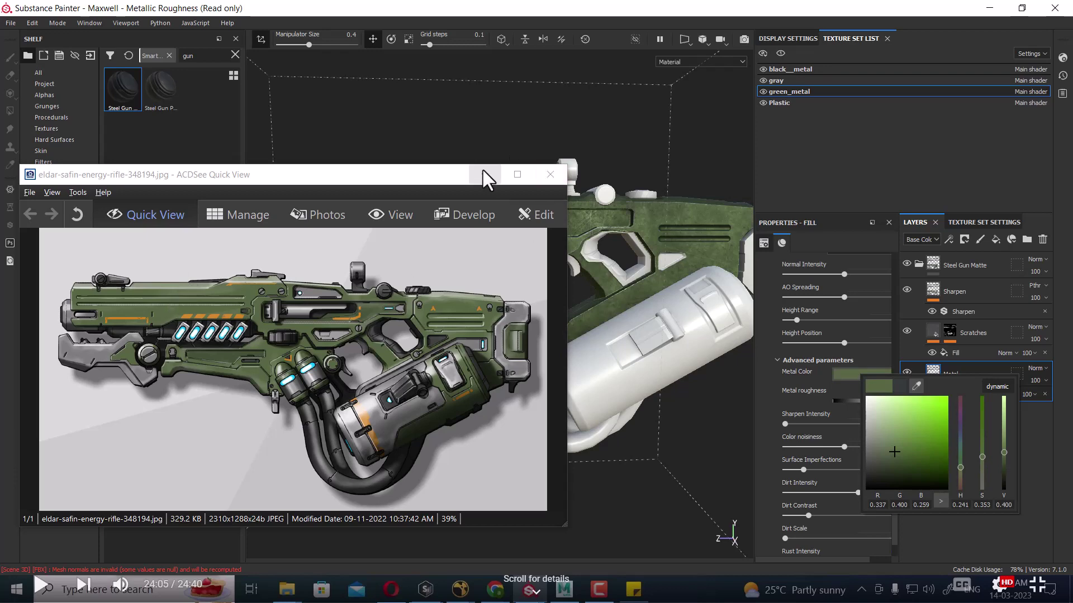
left_click_drag(434, 176, 576, 364)
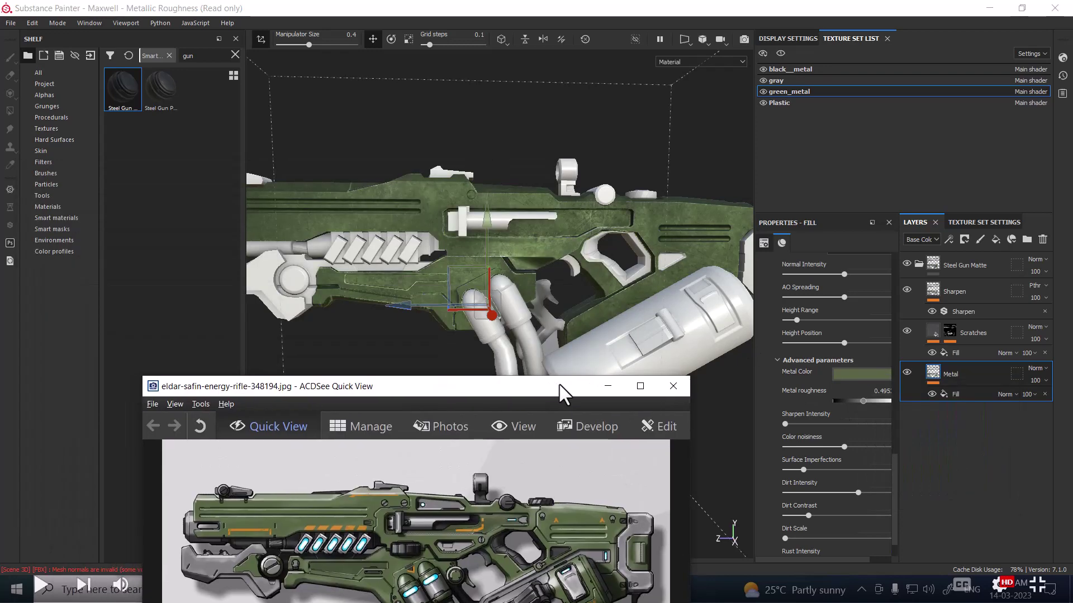
Step: Resample the reference green for Metal Color and darken it to a deeper green
left_click(879, 374)
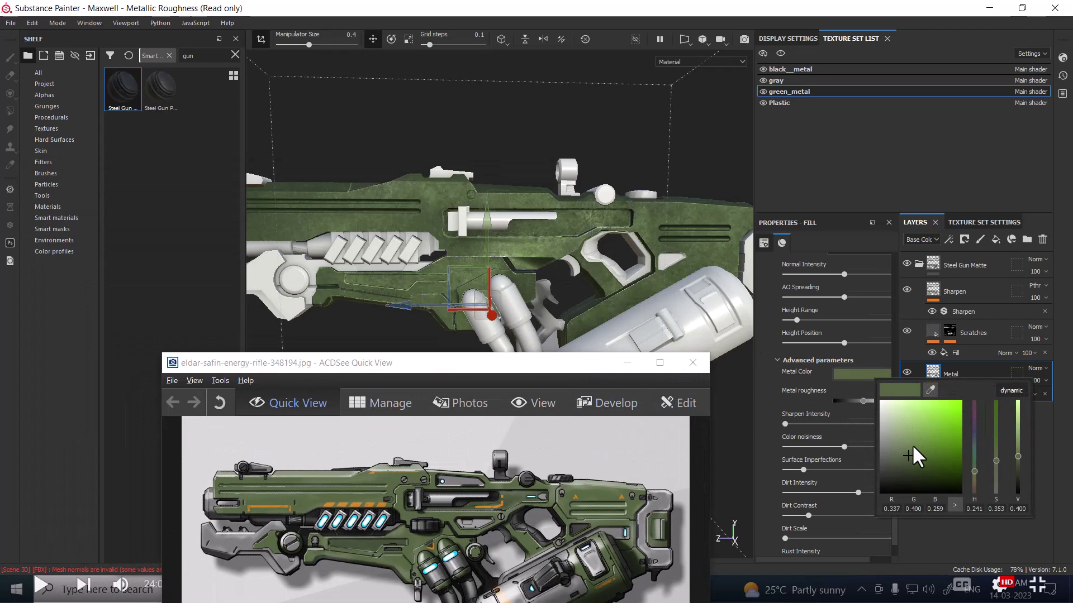
left_click(930, 390)
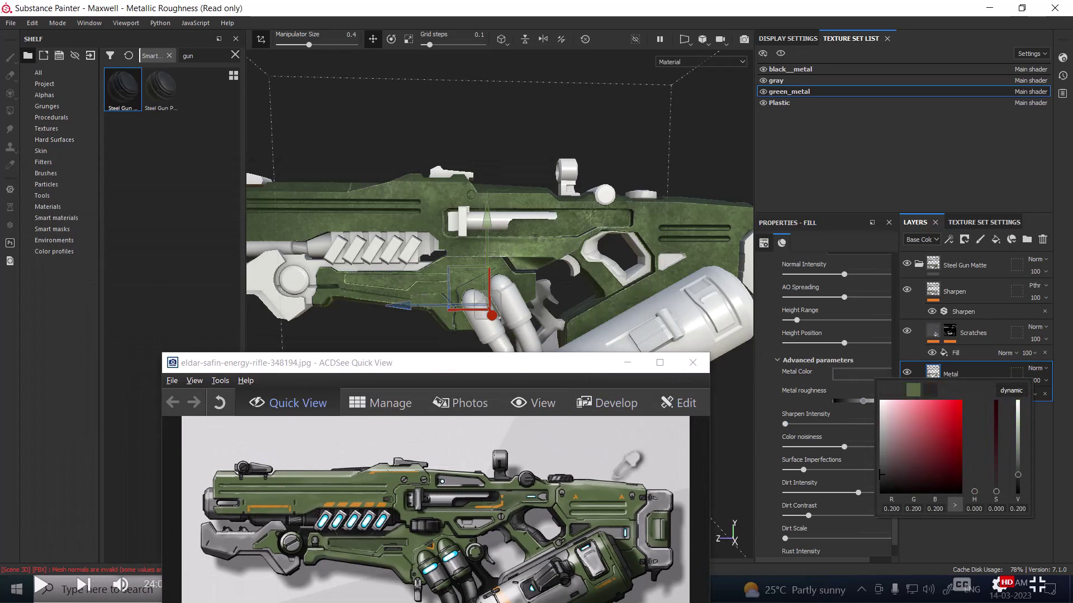
left_click(907, 468)
left_click_drag(908, 468, 911, 472)
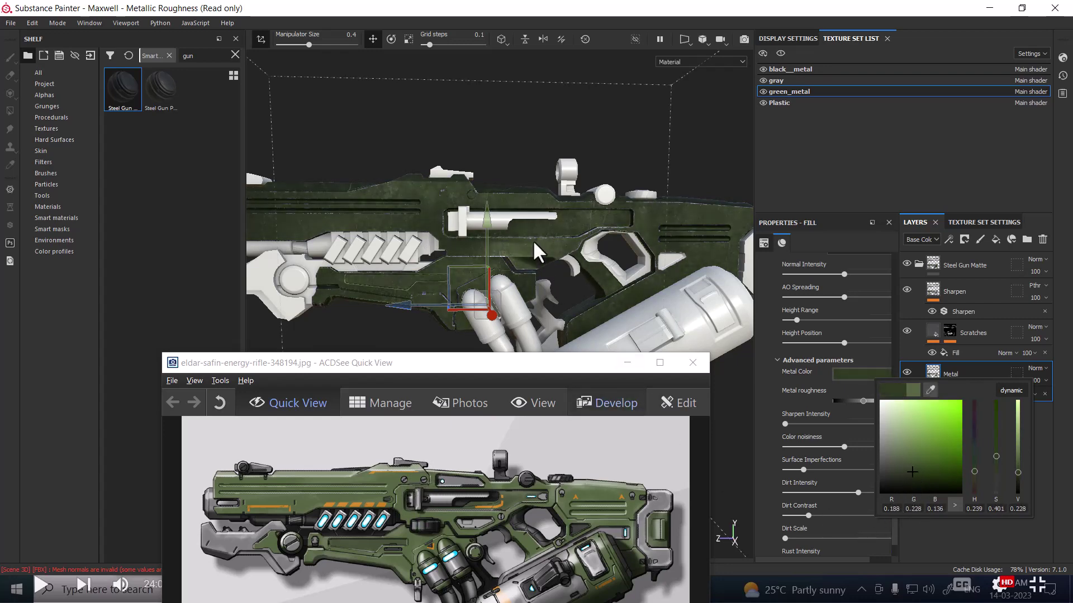
left_click_drag(531, 240, 540, 256, "alt")
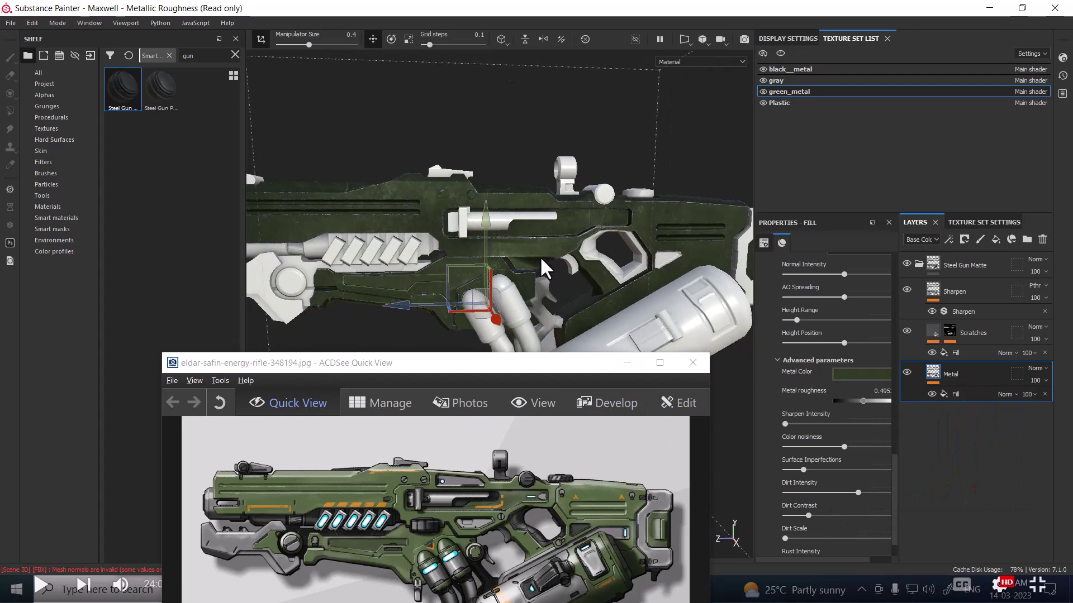
Step: Resample a lighter olive green, darken it to deep olive, and hide the reference image
left_click(856, 378)
left_click(914, 388)
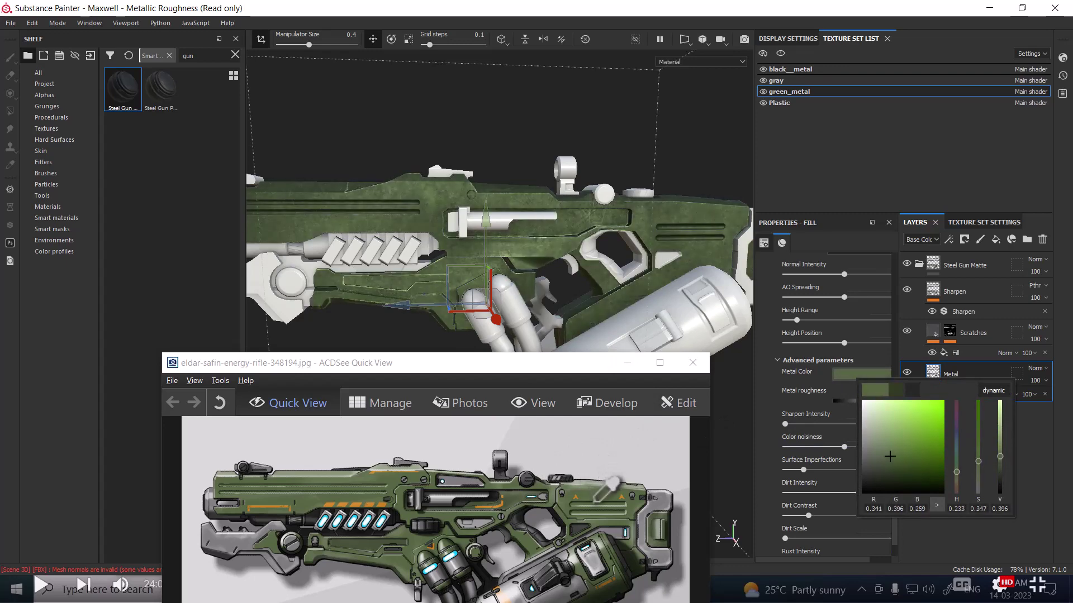
left_click(596, 500)
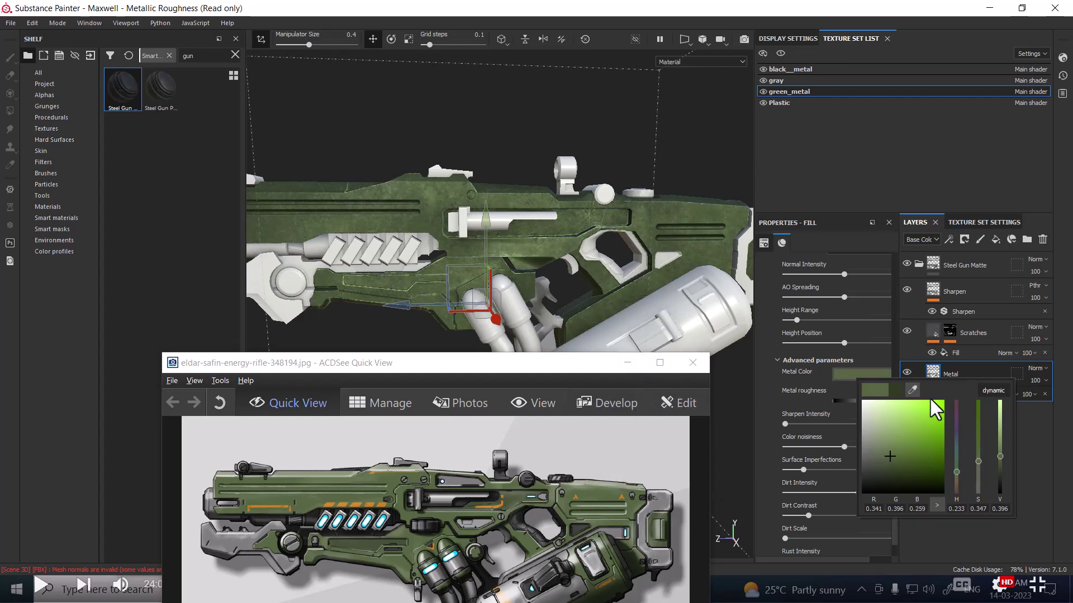
left_click(911, 393)
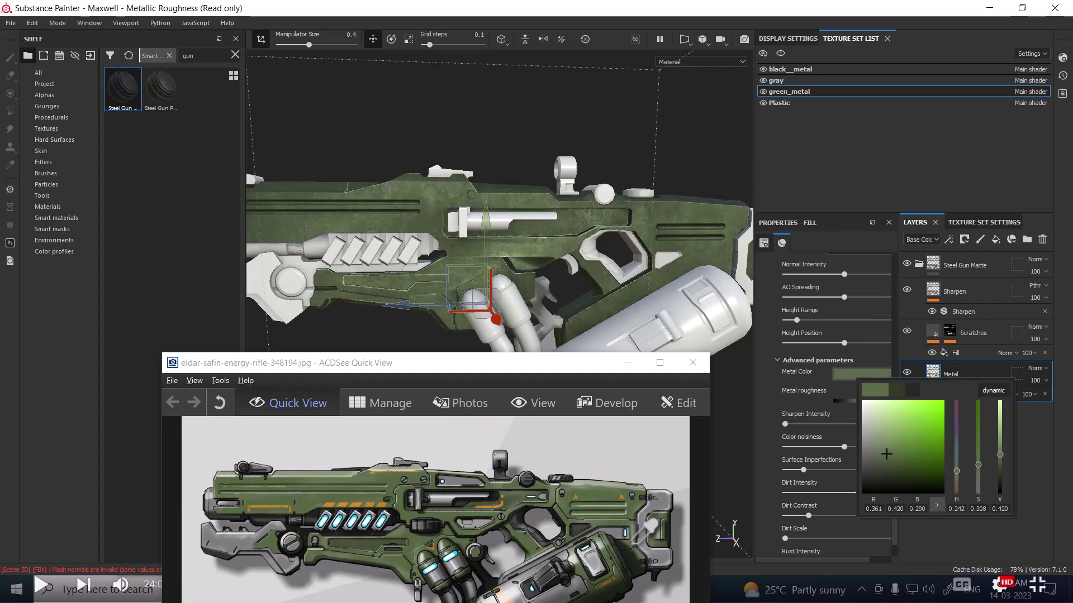
left_click(637, 544)
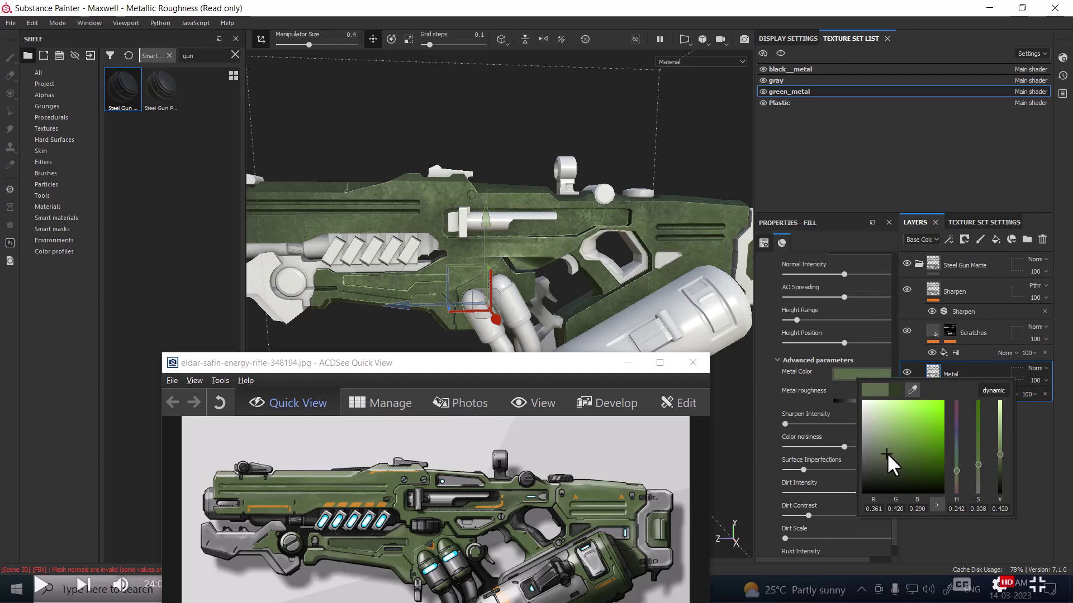
left_click_drag(886, 452, 887, 464)
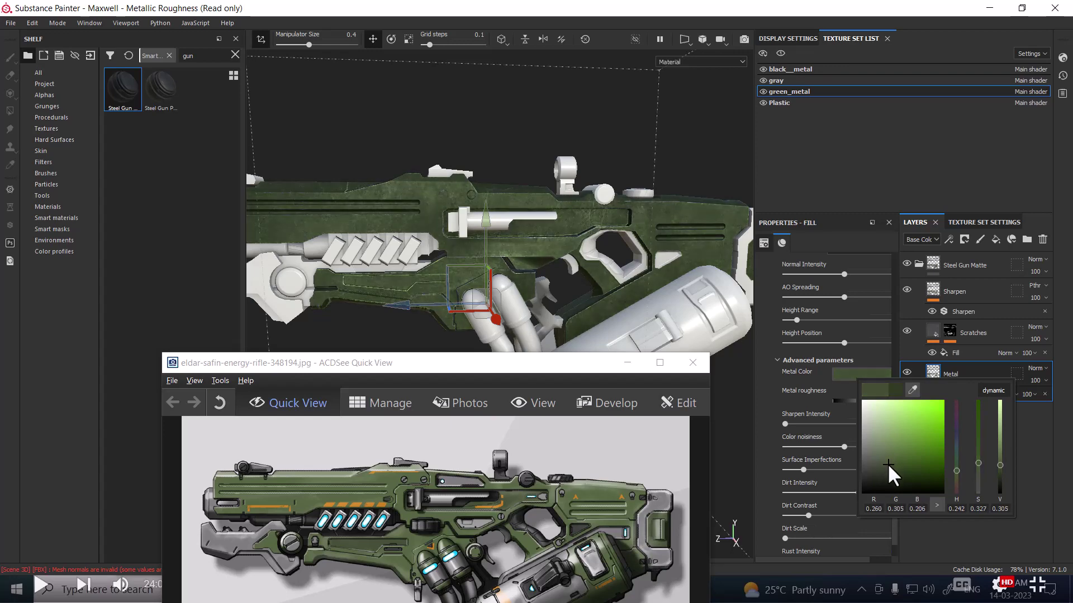
left_click(627, 362)
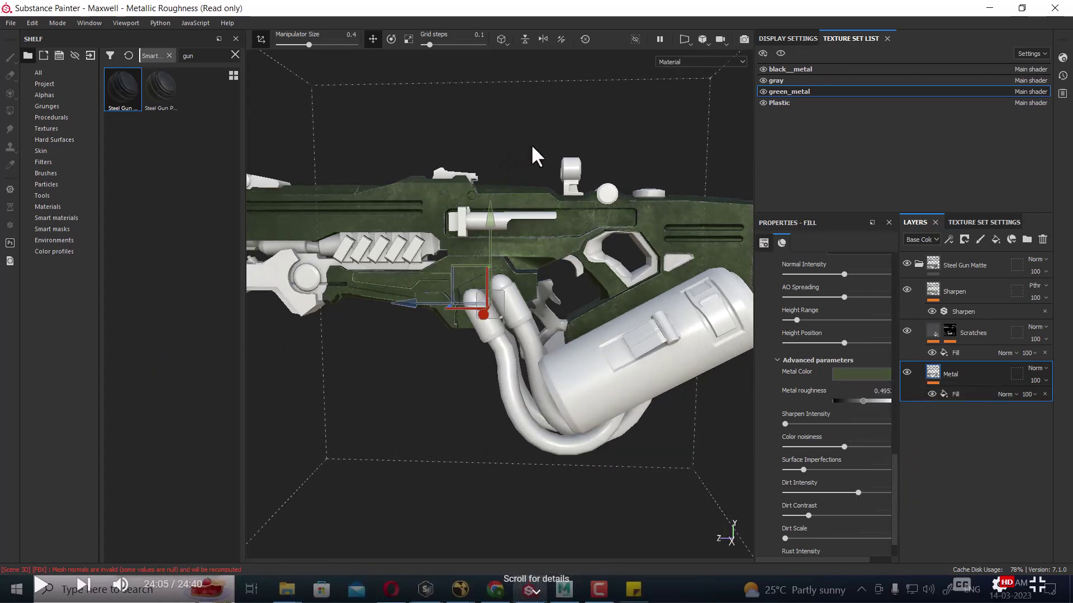
Step: Rotate the environment lighting and orbit to view the whole green rifle
right_click_drag(482, 126, 414, 120, "shift")
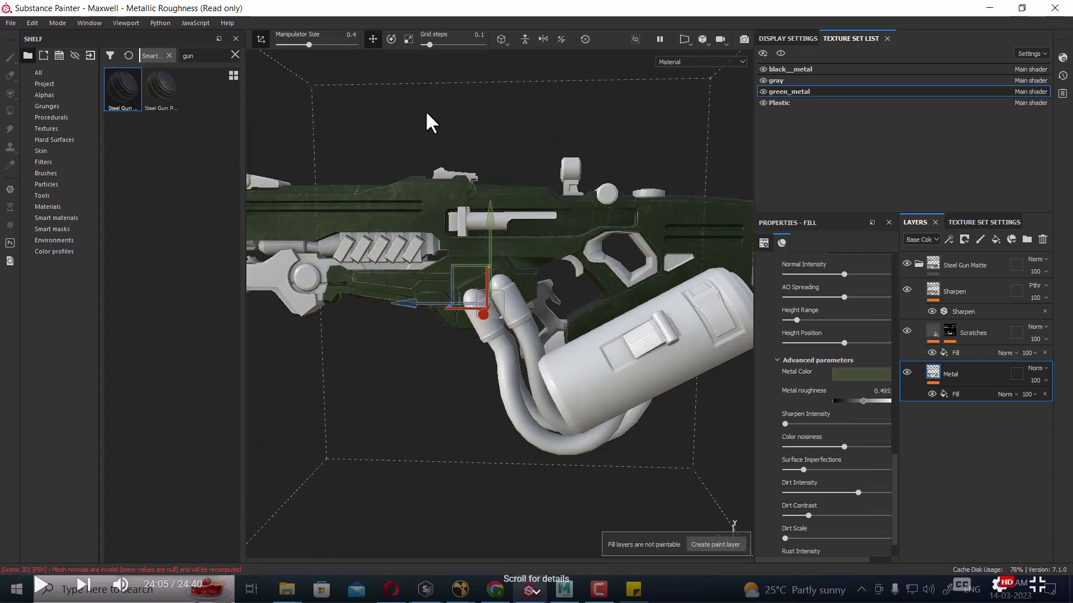
right_click_drag(424, 110, 619, 104, "shift")
mouse_move(554, 110)
left_mouse_down("alt")
mouse_move(536, 131)
mouse_move(443, 105)
mouse_move(436, 122)
mouse_move(485, 157)
mouse_move(438, 362)
mouse_move(449, 410)
mouse_move(406, 422)
mouse_move(358, 404)
left_mouse_up("alt")
scroll(361, 386, "down", 1)
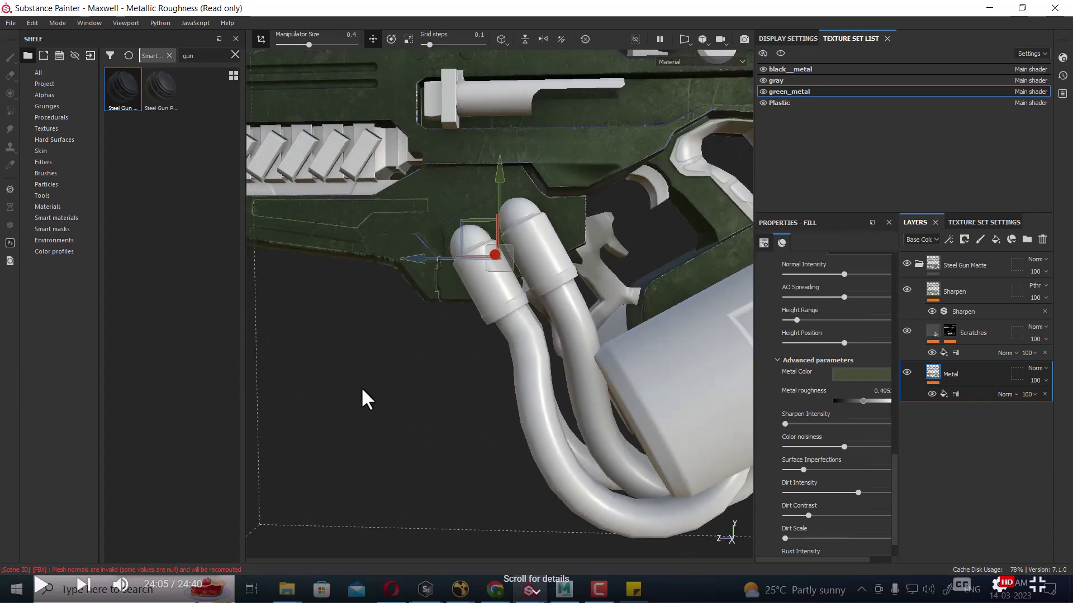
scroll(391, 363, "down", 4)
left_click_drag(407, 346, 470, 423, "alt")
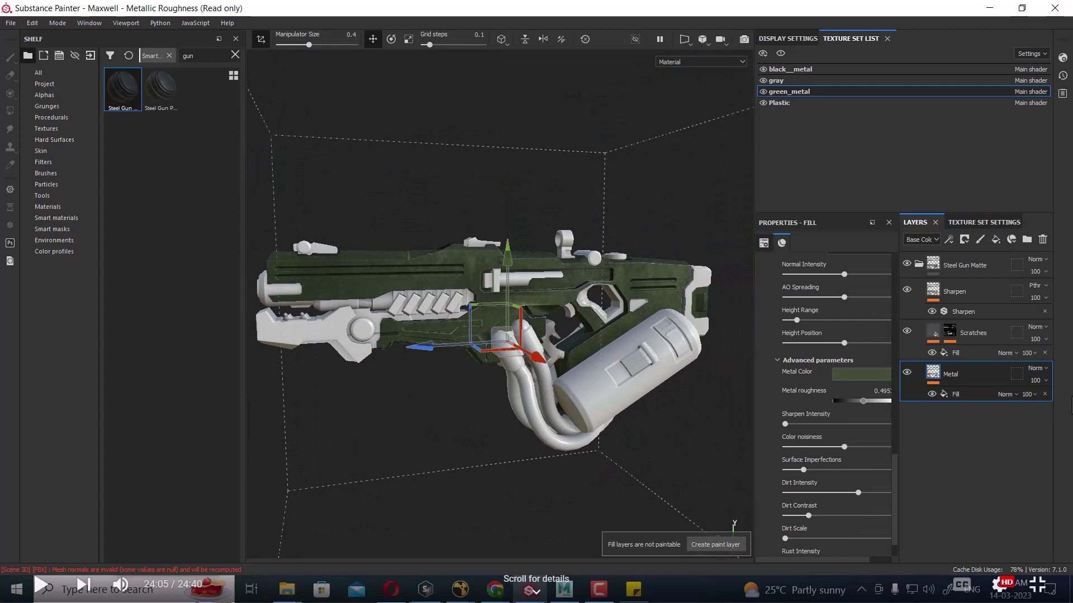
Step: Select the Scratches layer to show its Steel Rust and Wear fill settings
left_click(919, 266)
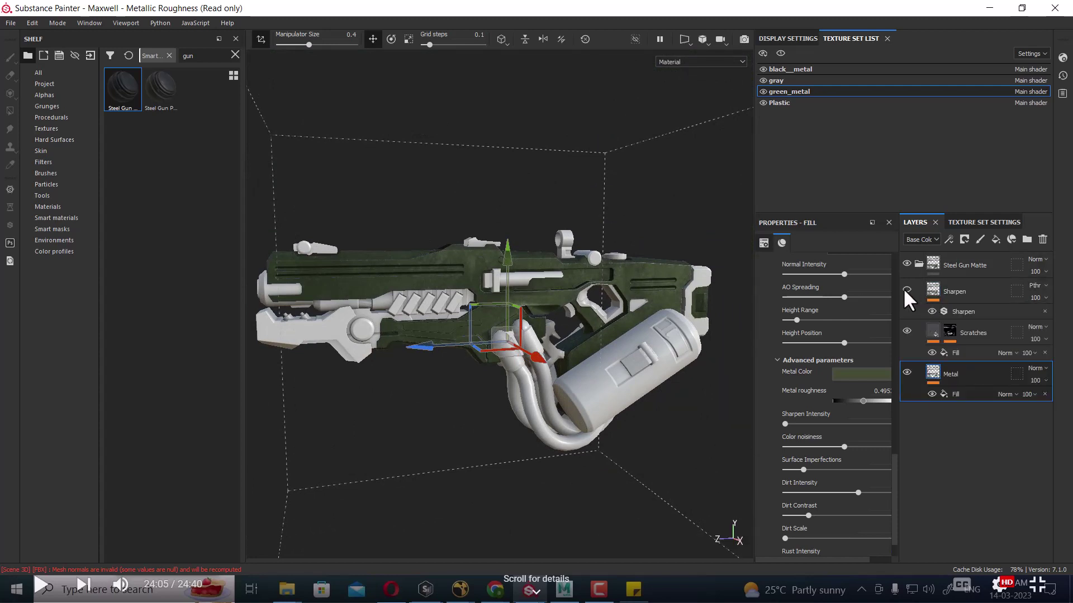
scroll(643, 461, "up", 2)
scroll(530, 456, "up", 3)
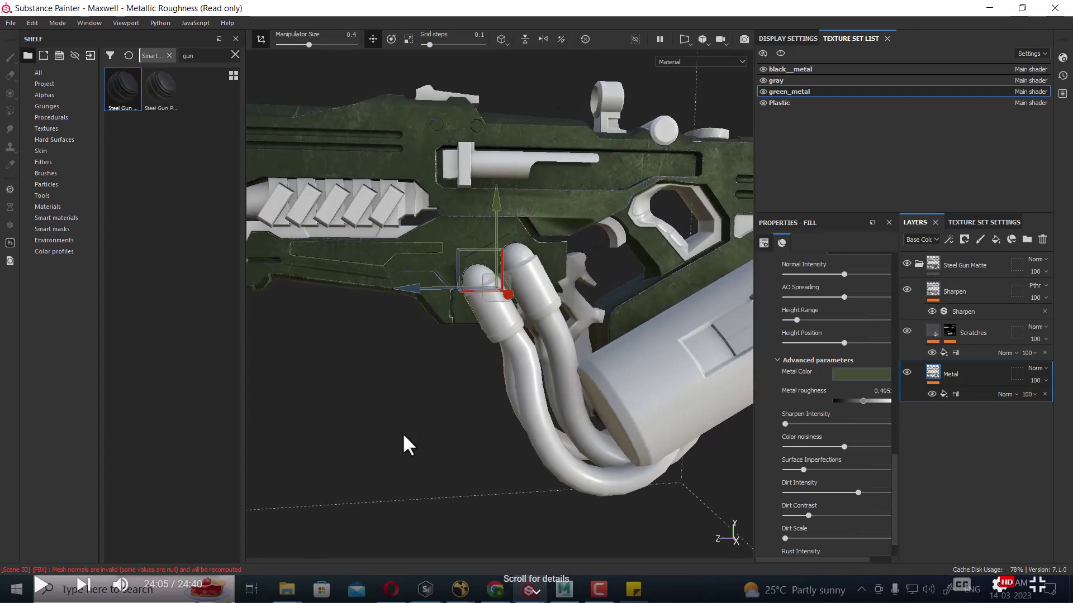
mouse_move(403, 435)
left_mouse_down("alt")
mouse_move(373, 433)
mouse_move(414, 425)
mouse_move(452, 464)
mouse_move(450, 441)
left_mouse_up("alt")
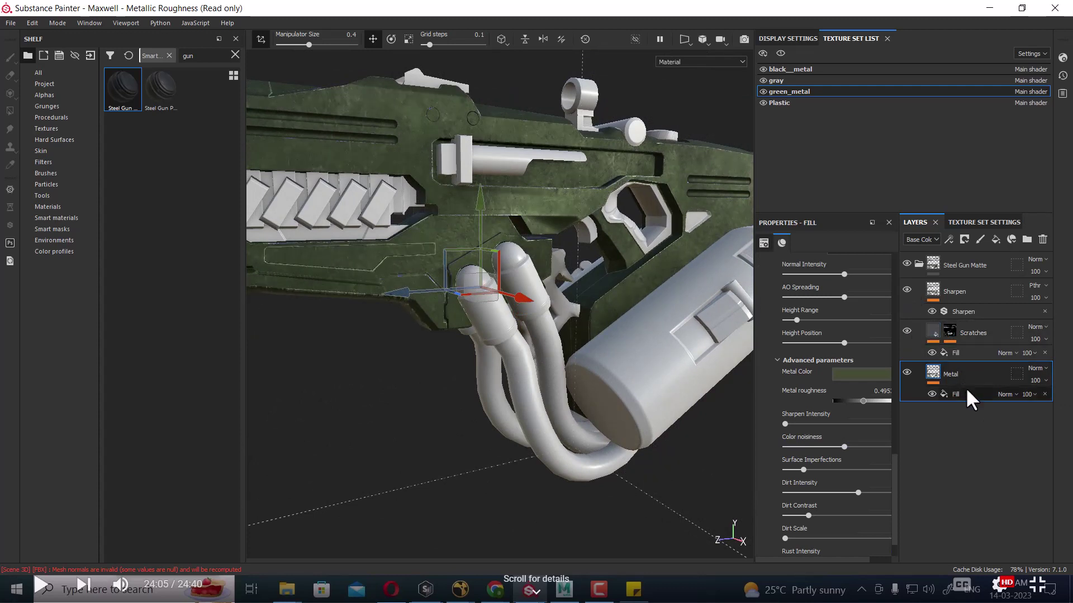
left_click(983, 332)
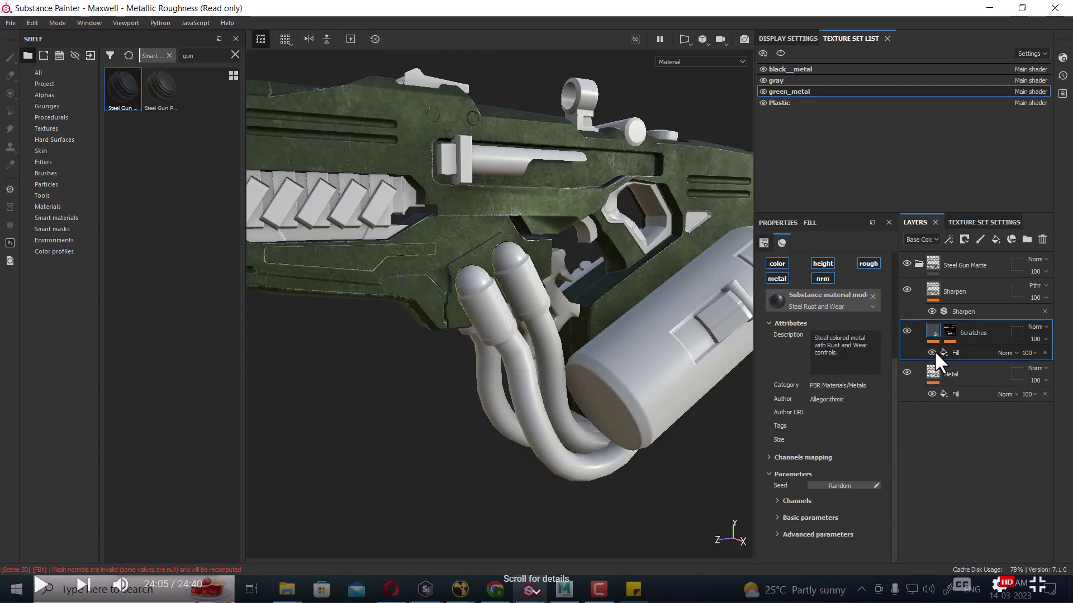
Step: Reveal the Scratches mask's Sharpen and metal effects, then select the Sharpen layer's fill properties
left_click(948, 332)
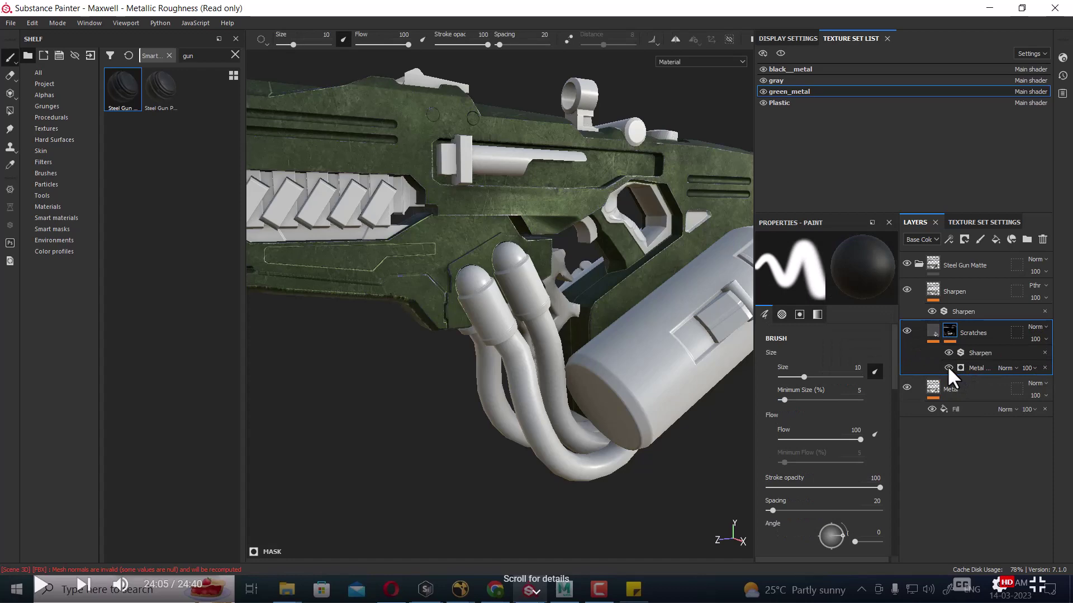
left_click_drag(407, 394, 467, 380, "alt")
scroll(492, 374, "down", 5)
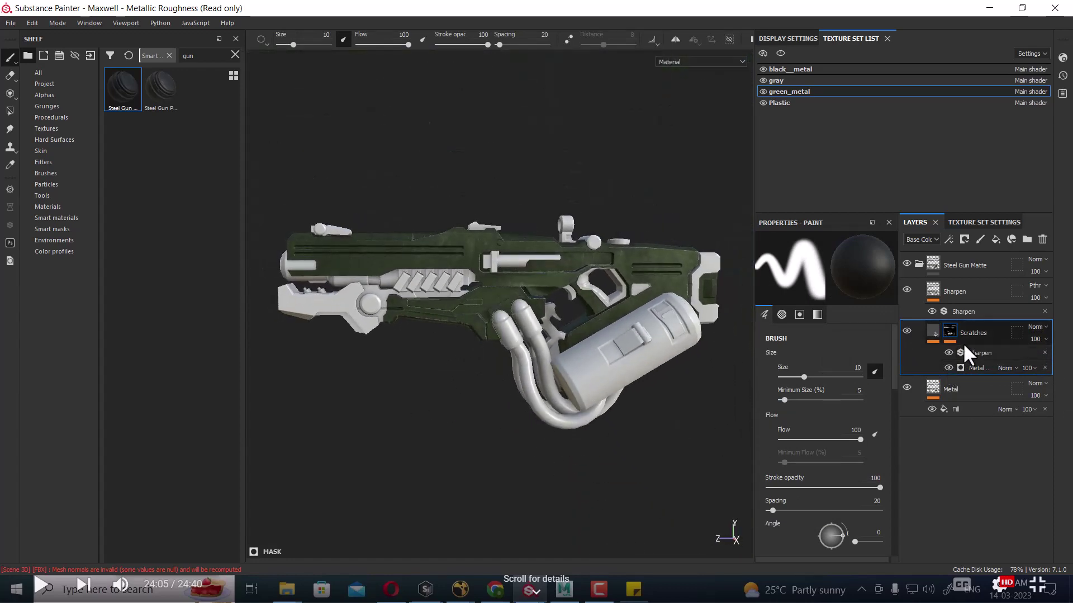
left_click(906, 330)
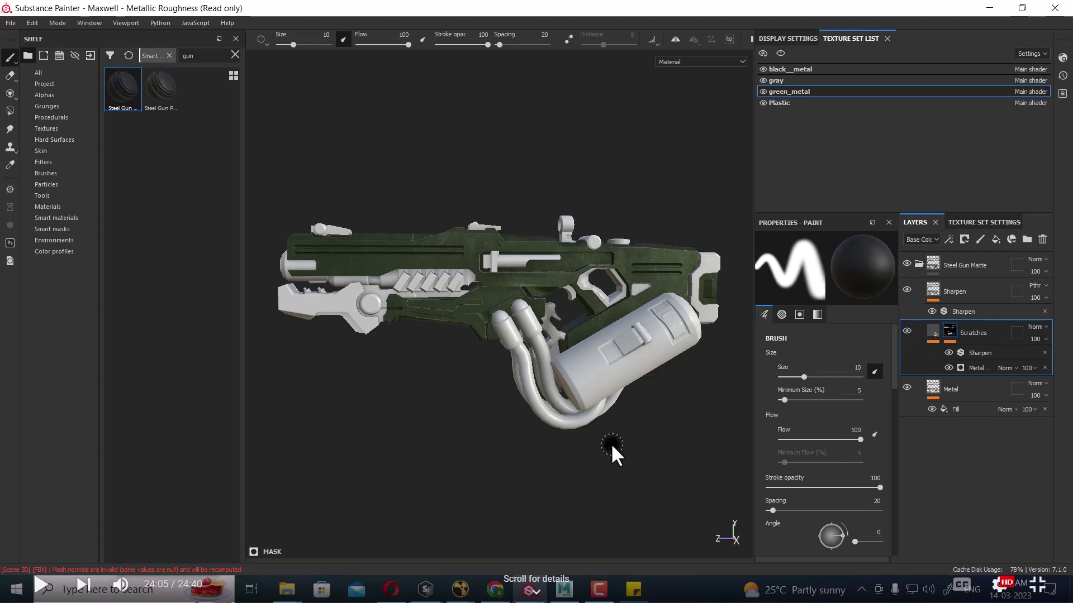
left_click_drag(611, 443, 673, 443, "alt")
Step: Add Fill layer 1 above Sharpen with a near-black base colour of about 0.038
left_click(989, 287)
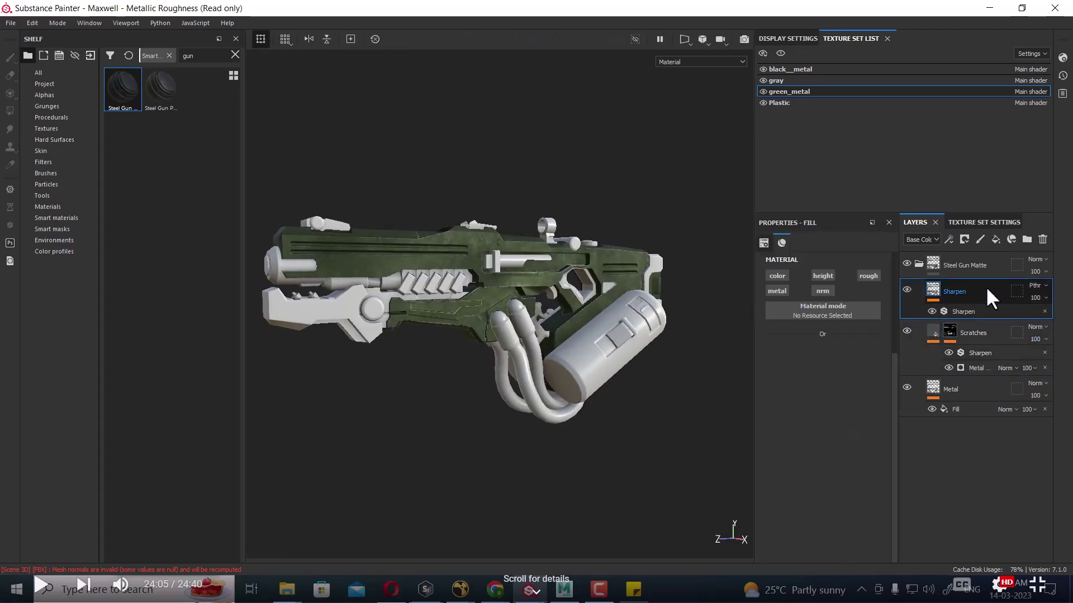
left_click(995, 239)
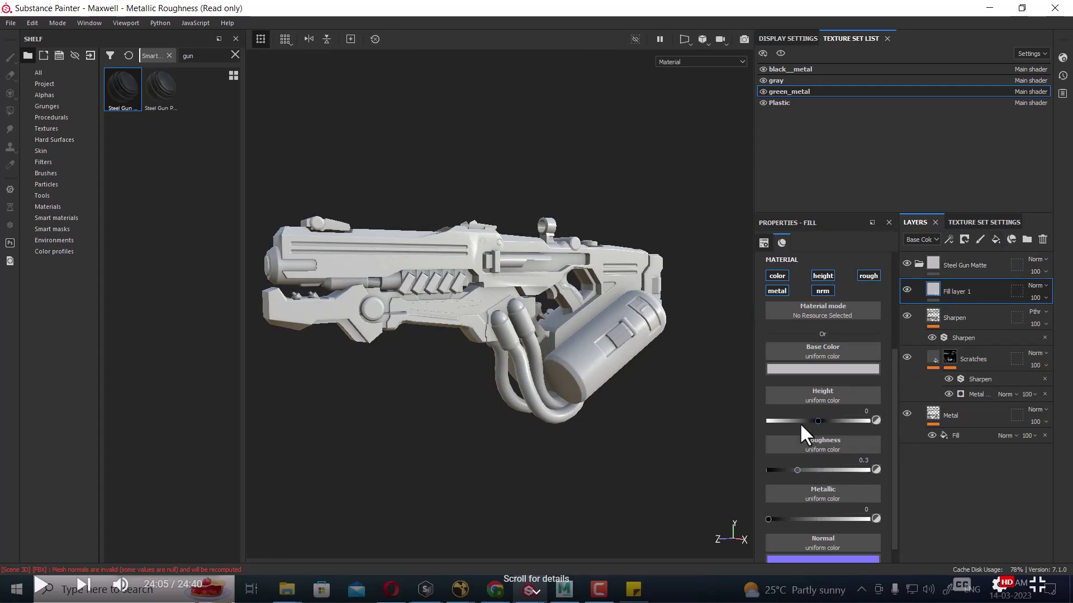
left_click(827, 370)
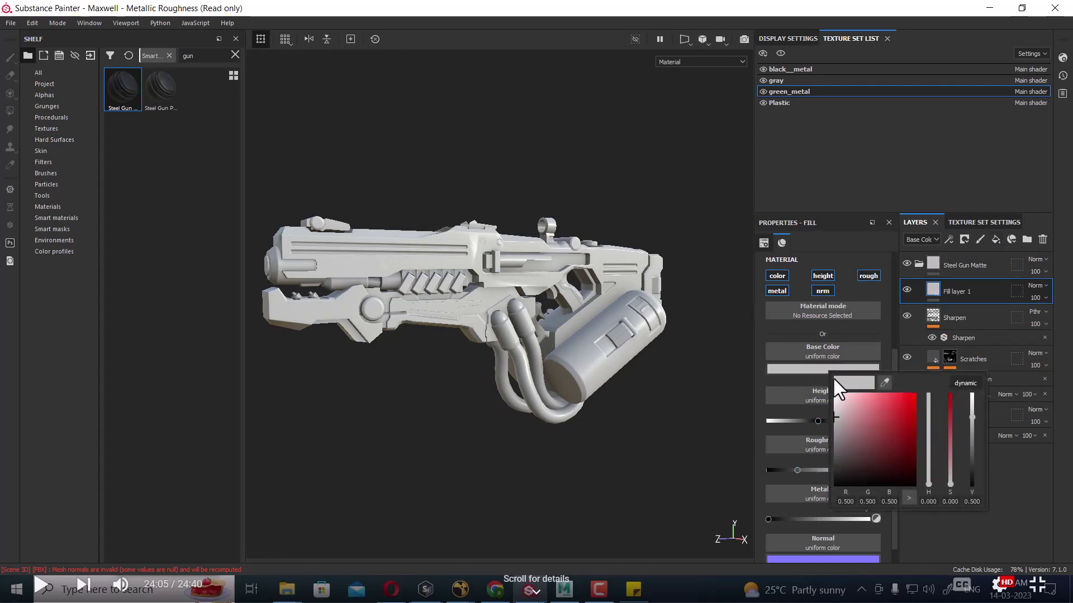
left_click_drag(840, 417, 832, 463)
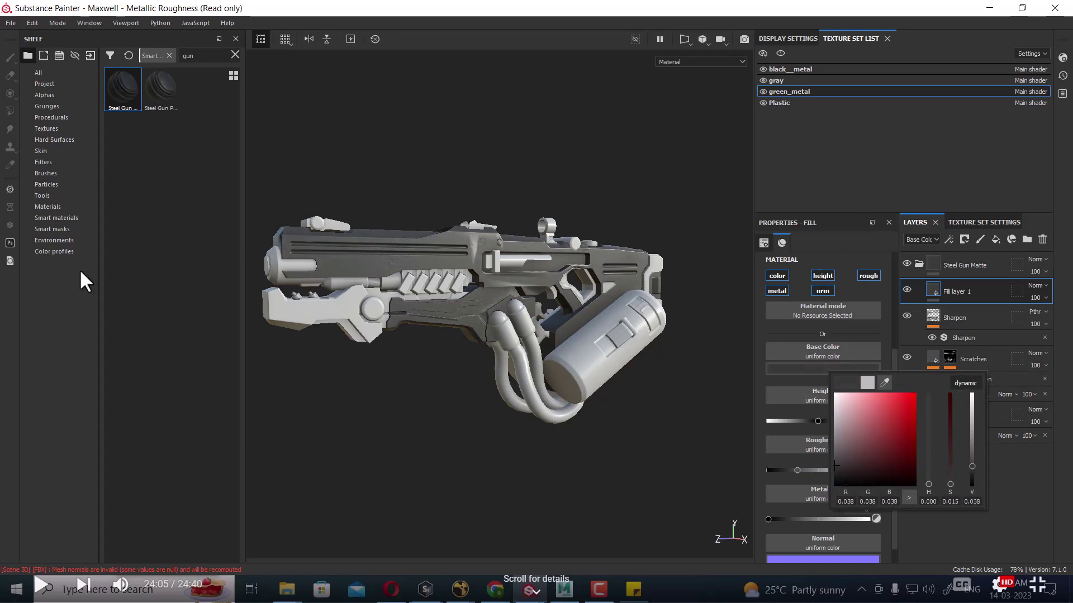
left_click(54, 241)
Step: Apply the Dirt Cavities smart mask from the Smart masks shelf to Fill layer 1
left_click(59, 228)
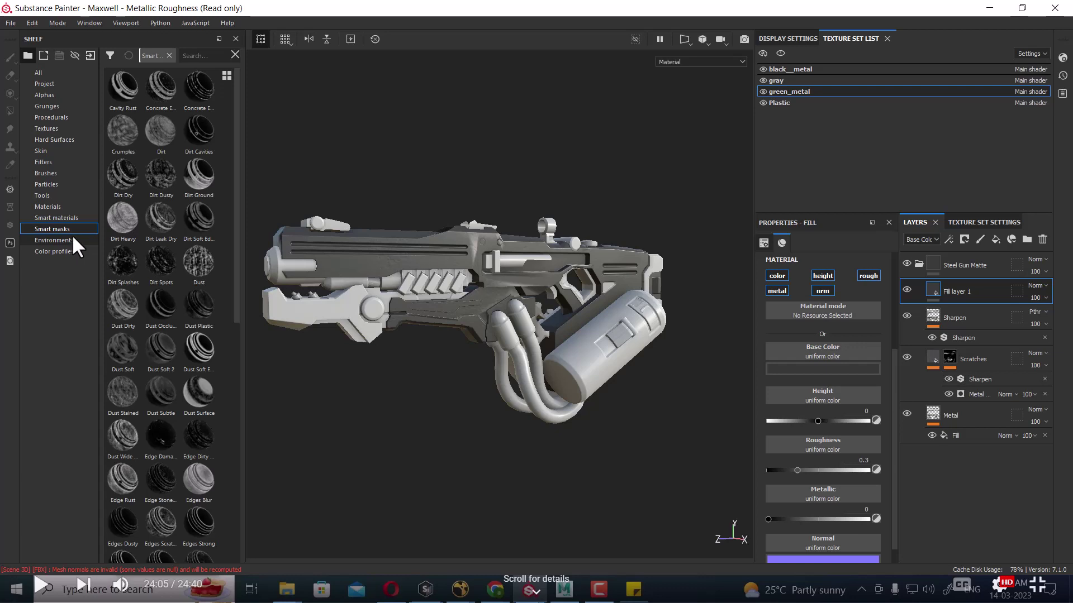
left_click(63, 218)
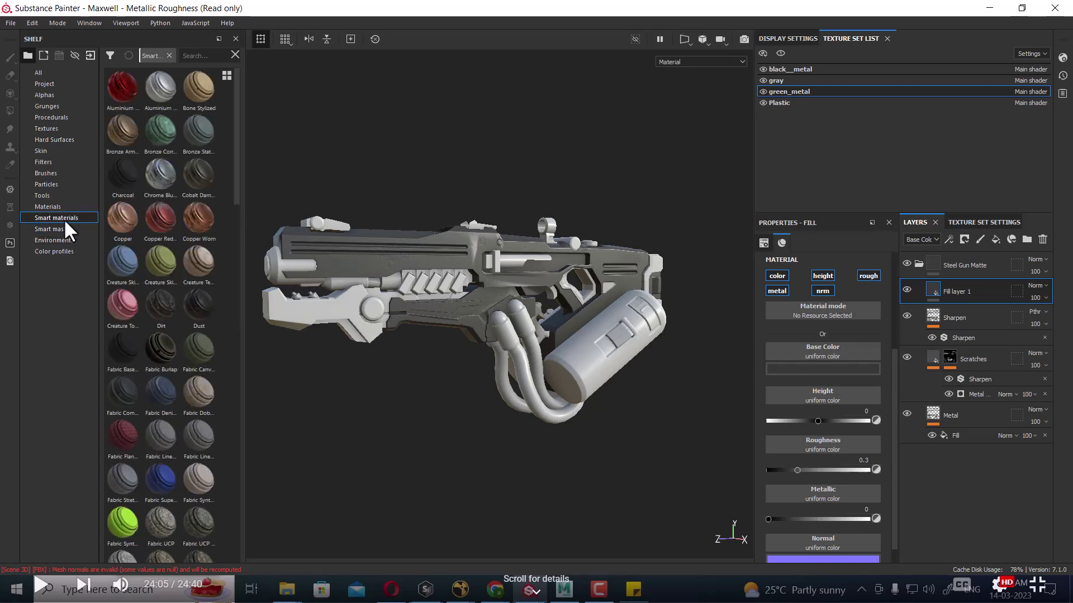
left_click(55, 228)
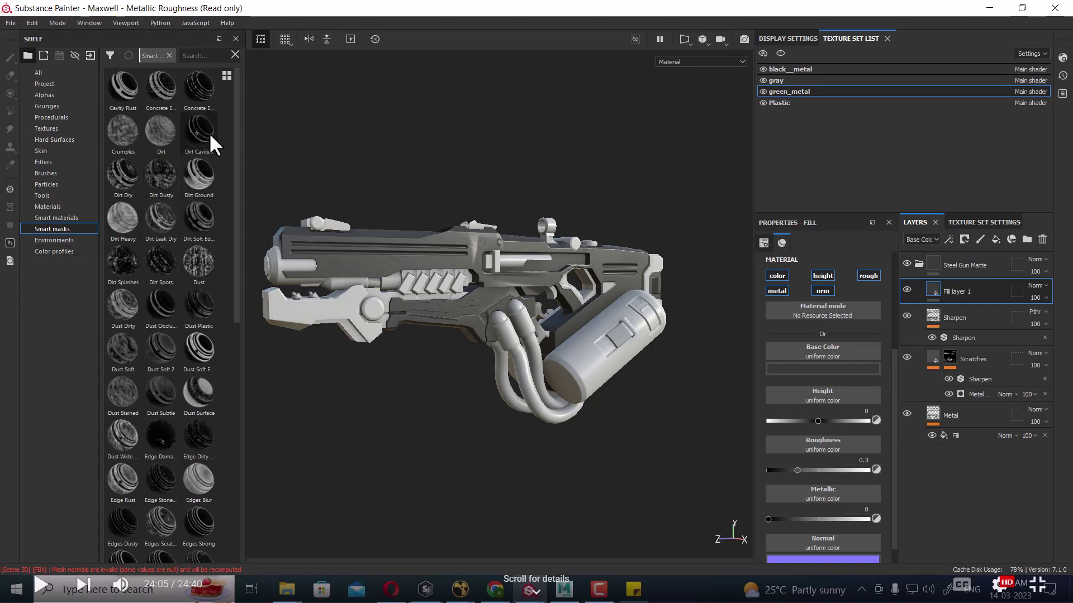
mouse_move(199, 130)
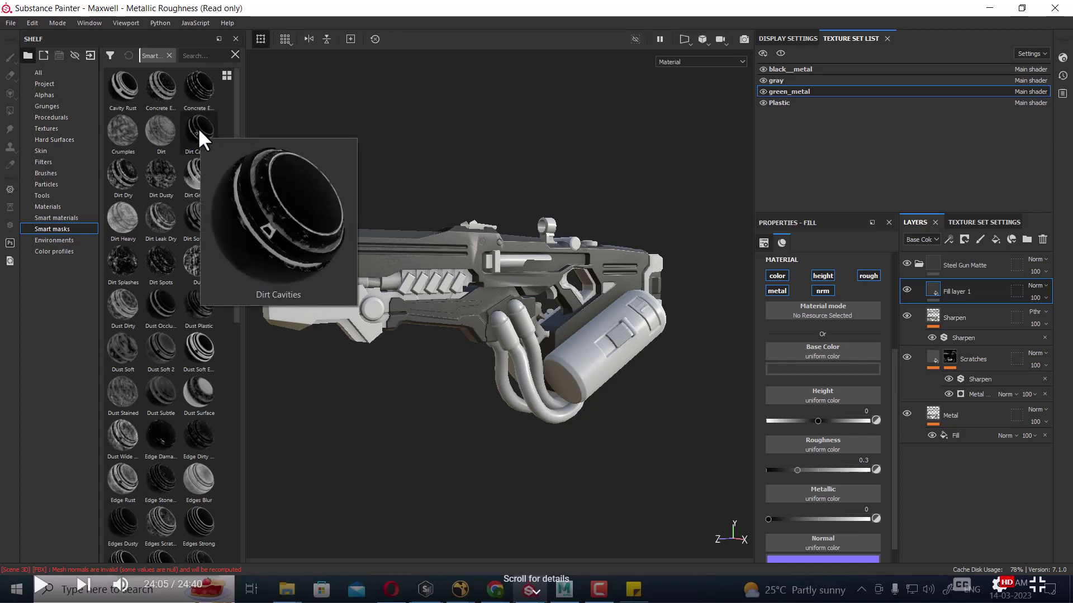
left_click_drag(202, 132, 965, 291)
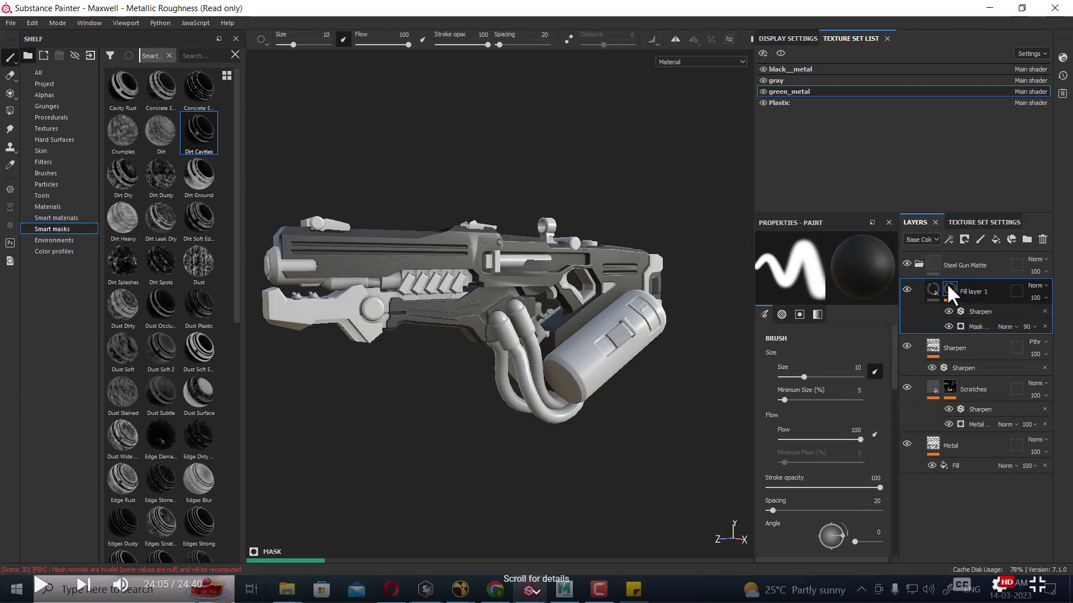
Step: Check the dark grime along the top rail and canister, then select Fill layer 1's material content
scroll(380, 453, "up", 3)
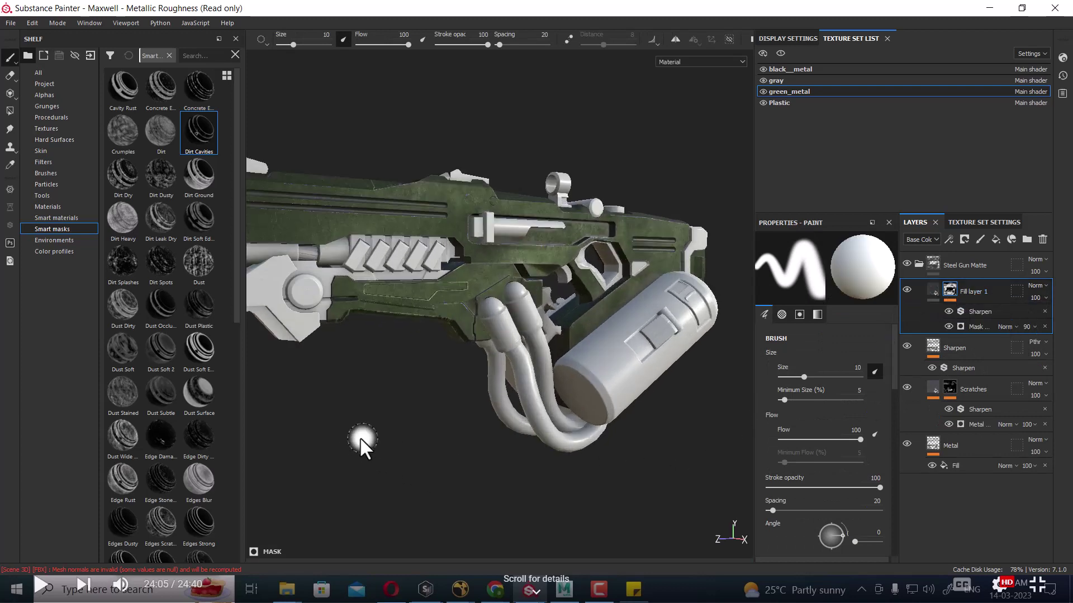
mouse_move(359, 437)
middle_mouse_down("alt")
mouse_move(591, 481)
mouse_move(603, 538)
middle_mouse_up("alt")
scroll(589, 480, "up", 3)
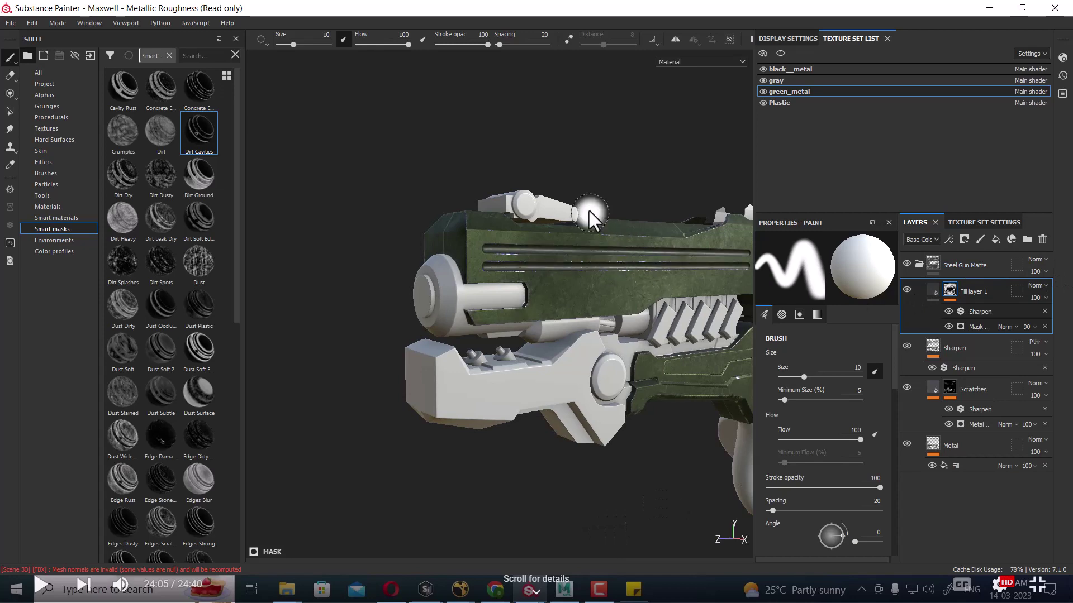
mouse_move(586, 216)
left_mouse_down("alt")
mouse_move(513, 163)
mouse_move(531, 148)
mouse_move(508, 152)
mouse_move(553, 162)
mouse_move(535, 158)
left_mouse_up("alt")
middle_click_drag(535, 155, 452, 140, "alt")
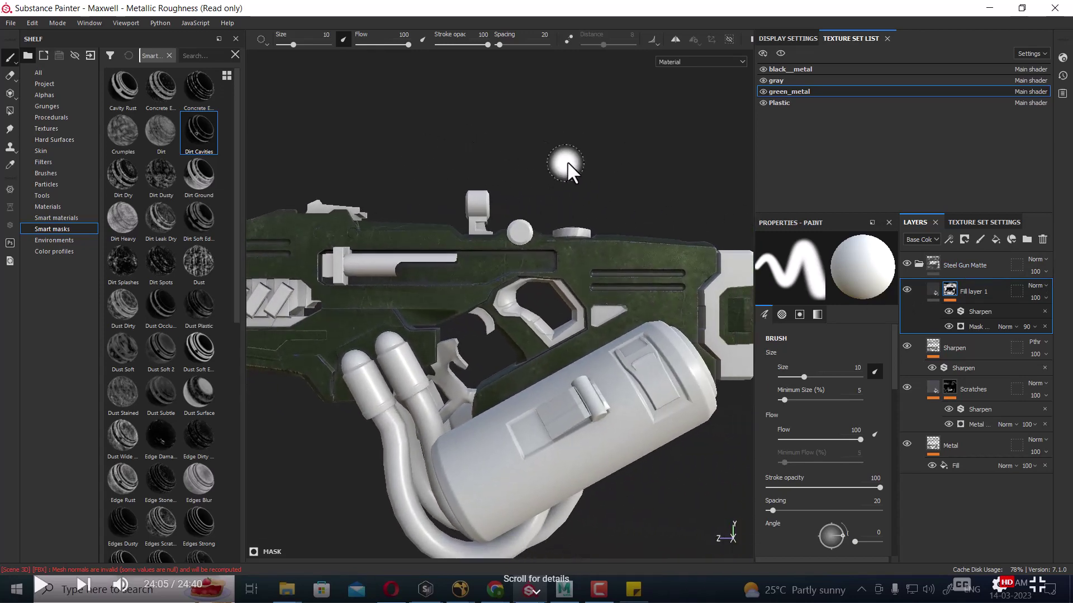
left_click_drag(568, 161, 520, 156, "alt")
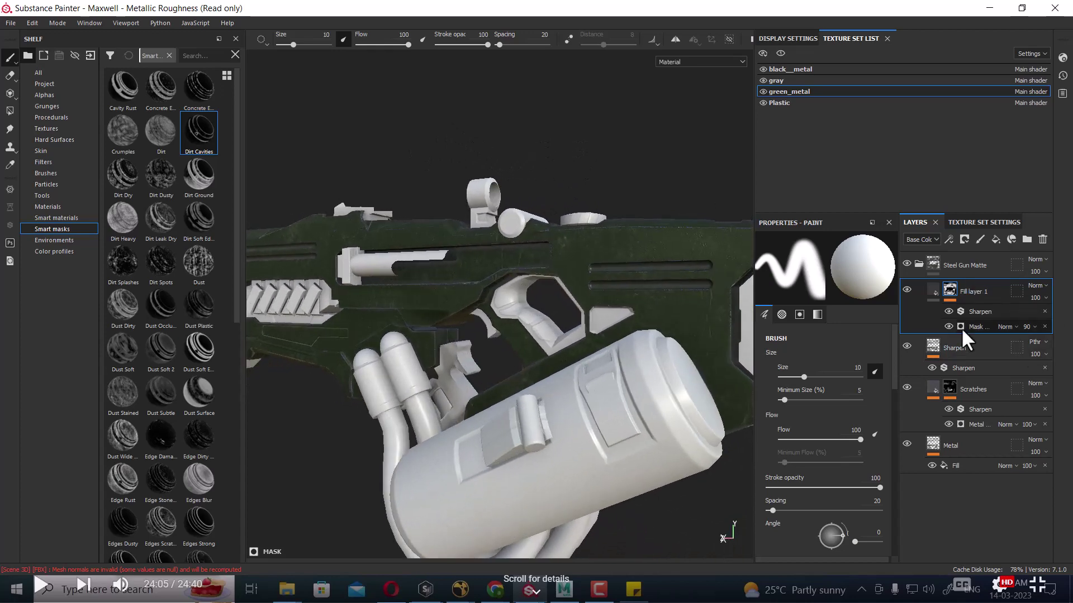
left_click(933, 289)
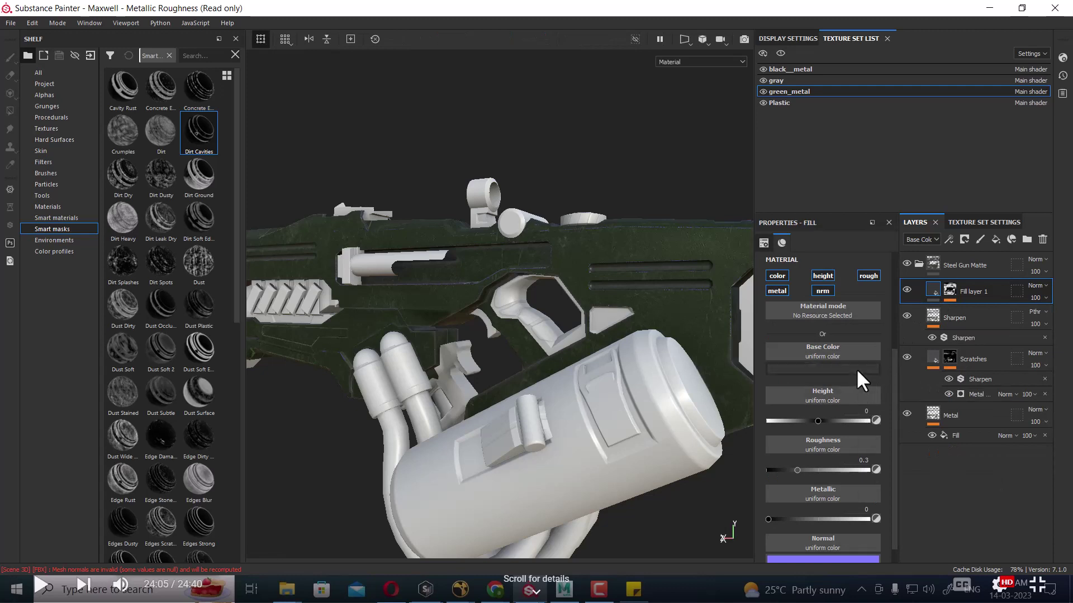
Step: Give the grime fill a darkened green sampled from the gun body and metallic 0.9784
left_click(857, 369)
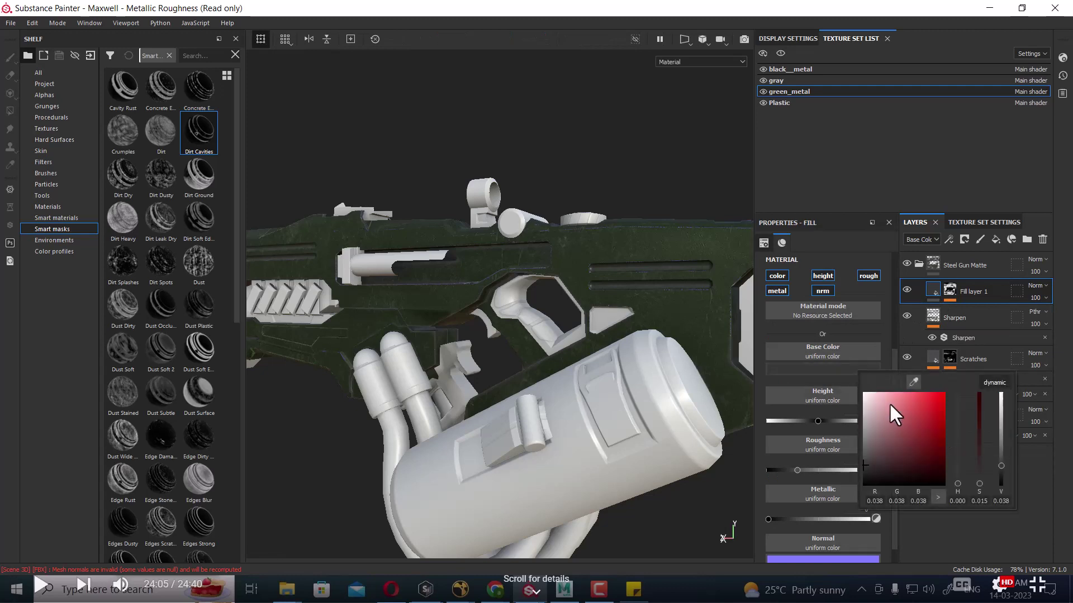
left_click(697, 309)
mouse_move(883, 466)
left_mouse_down()
mouse_move(884, 477)
mouse_move(866, 461)
left_mouse_up()
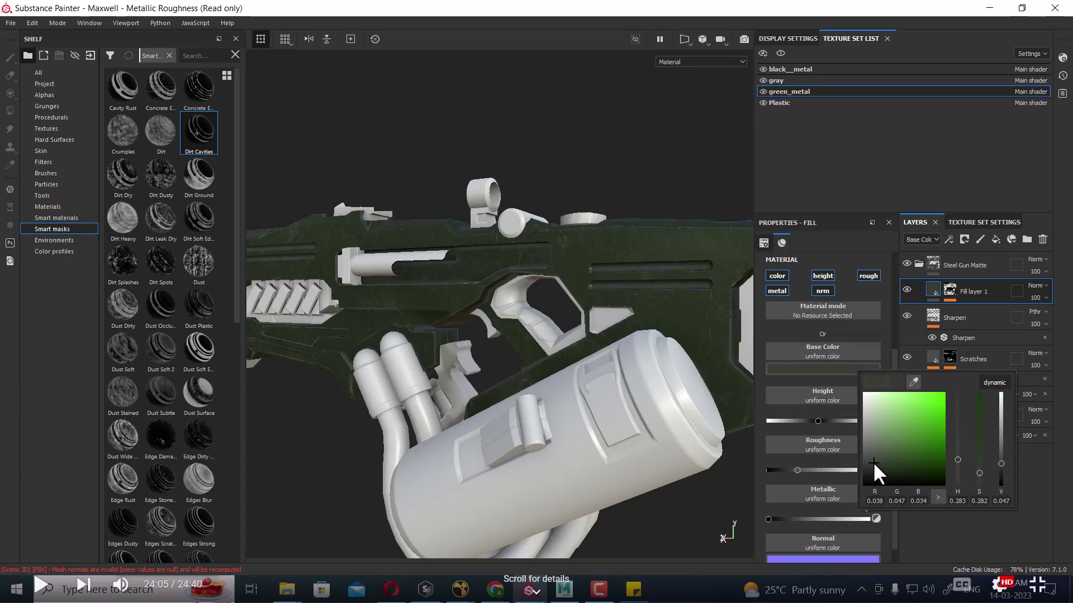
mouse_move(522, 180)
left_mouse_down("alt")
mouse_move(658, 172)
mouse_move(474, 370)
mouse_move(454, 464)
mouse_move(555, 496)
mouse_move(656, 502)
left_mouse_up("alt")
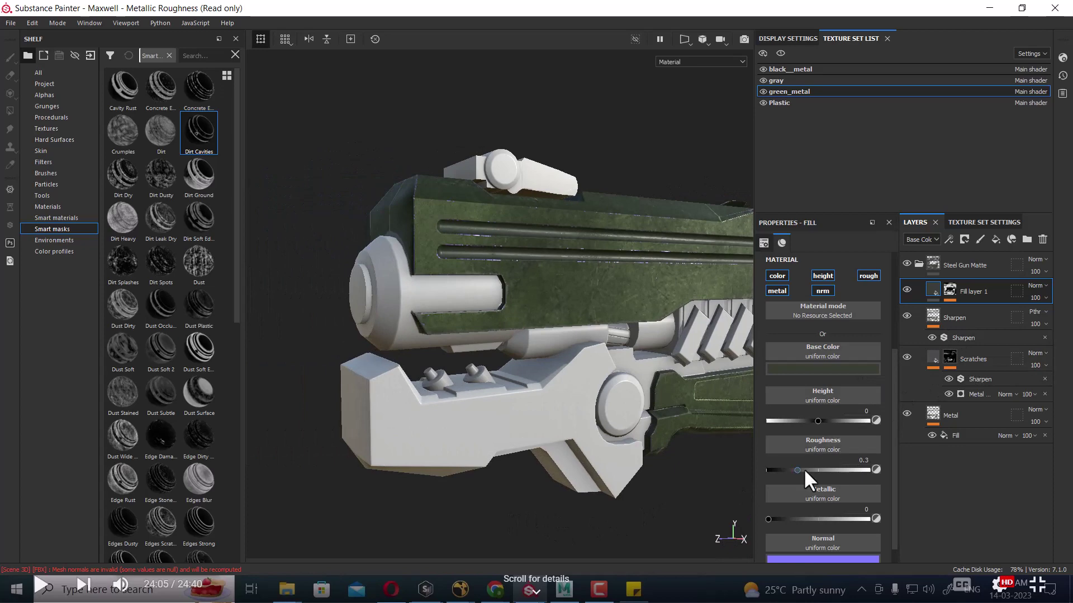
mouse_move(768, 520)
left_mouse_down()
mouse_move(865, 527)
mouse_move(444, 477)
mouse_move(335, 447)
mouse_move(520, 450)
mouse_move(495, 455)
left_mouse_up()
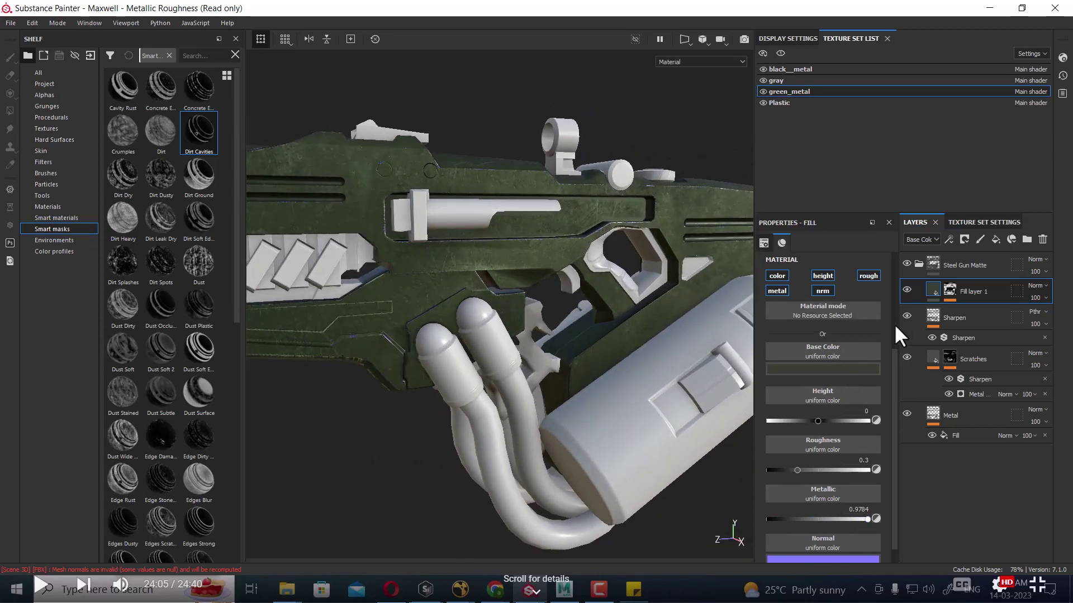
Step: Switch off the fill's height and normal channels, keeping the colour channel on
left_click(778, 275)
left_click(822, 276)
left_click(868, 276)
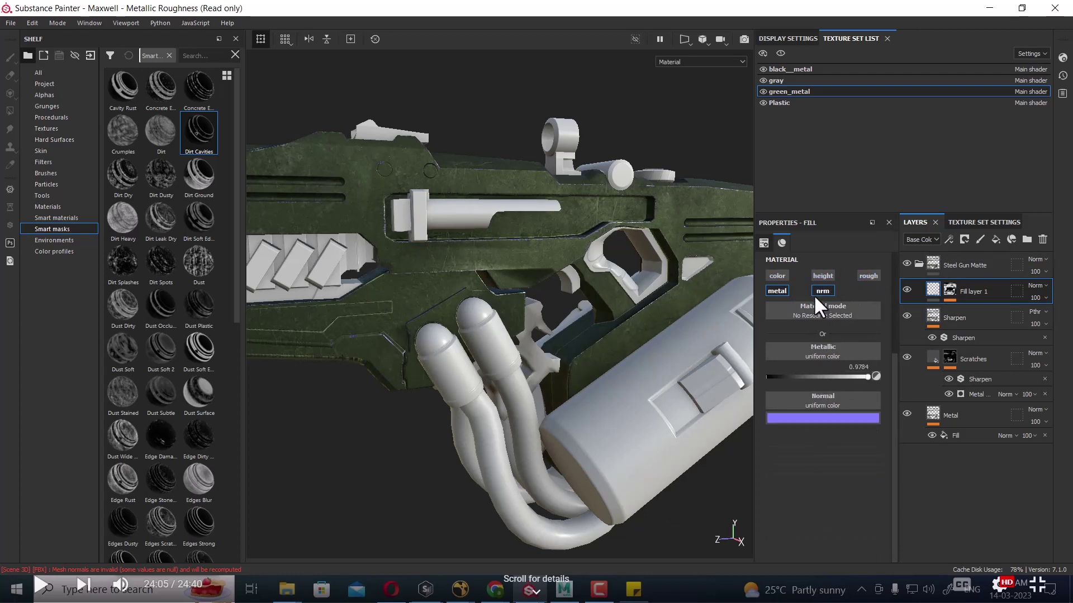
left_click(820, 291)
left_click(777, 291)
left_click(780, 293)
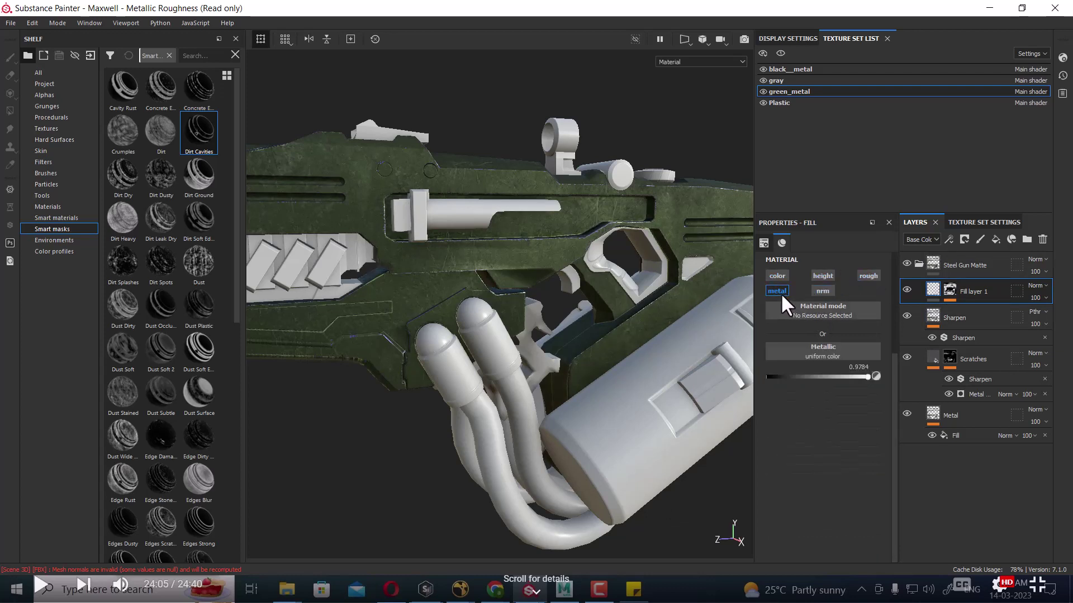
left_click(778, 290)
left_click(778, 288)
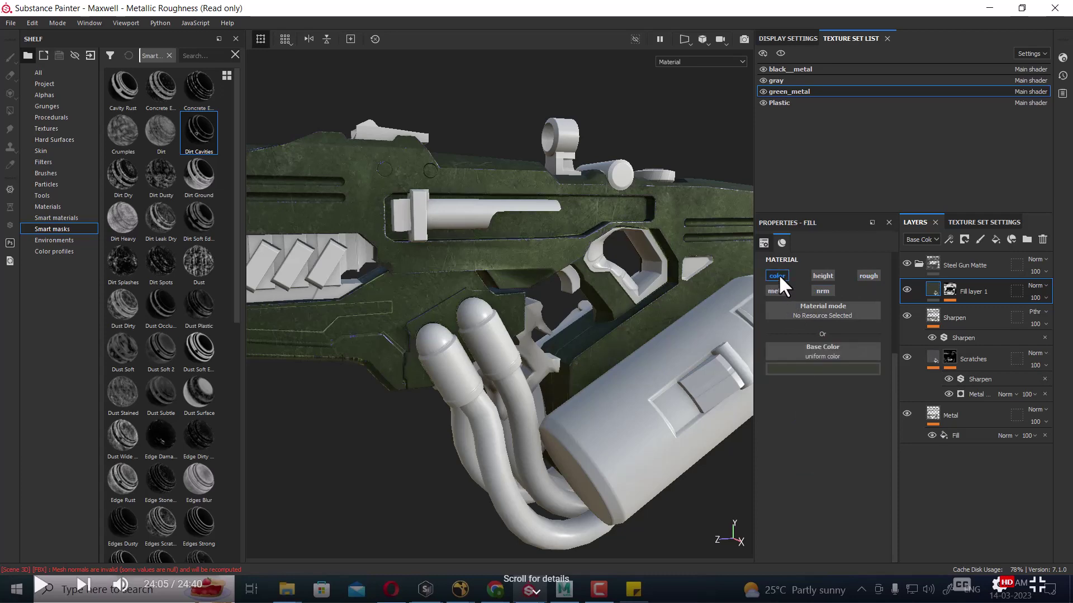
left_click(779, 273)
Step: Re-enable the roughness and metallic channels, orbiting the gun to check the grime
mouse_move(441, 450)
left_mouse_down("alt")
mouse_move(325, 452)
mouse_move(389, 447)
left_mouse_up("alt")
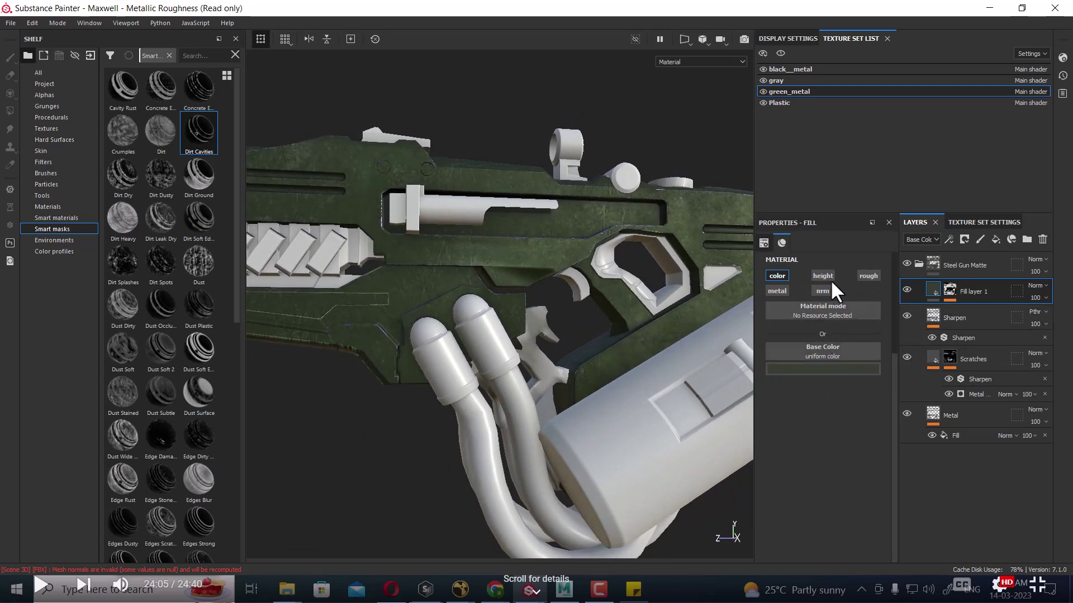
left_click(869, 277)
left_click_drag(656, 316, 517, 312, "alt")
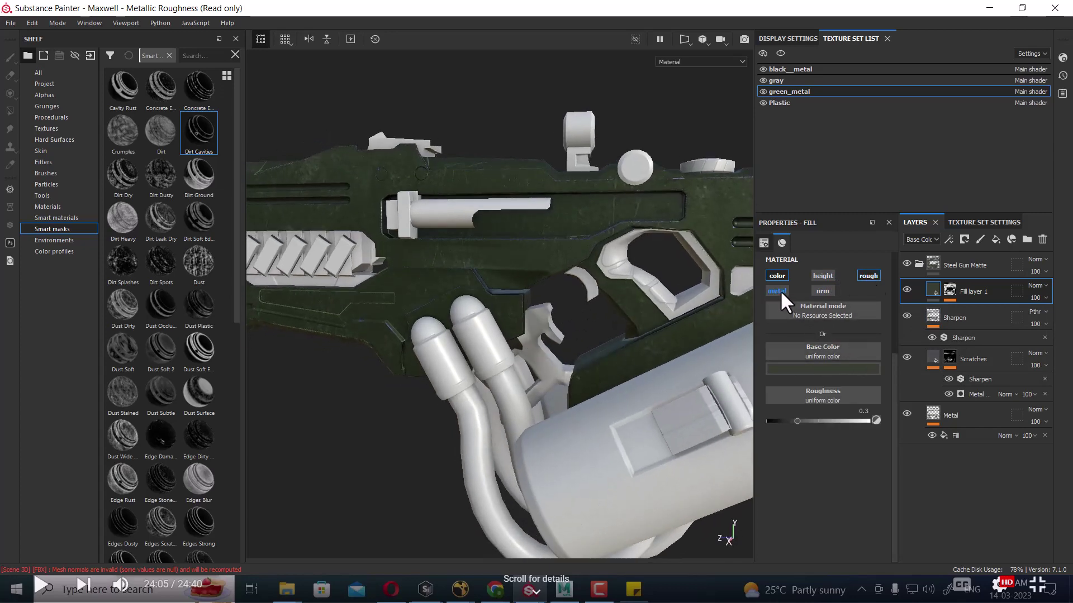
left_click(780, 290)
left_click(780, 290)
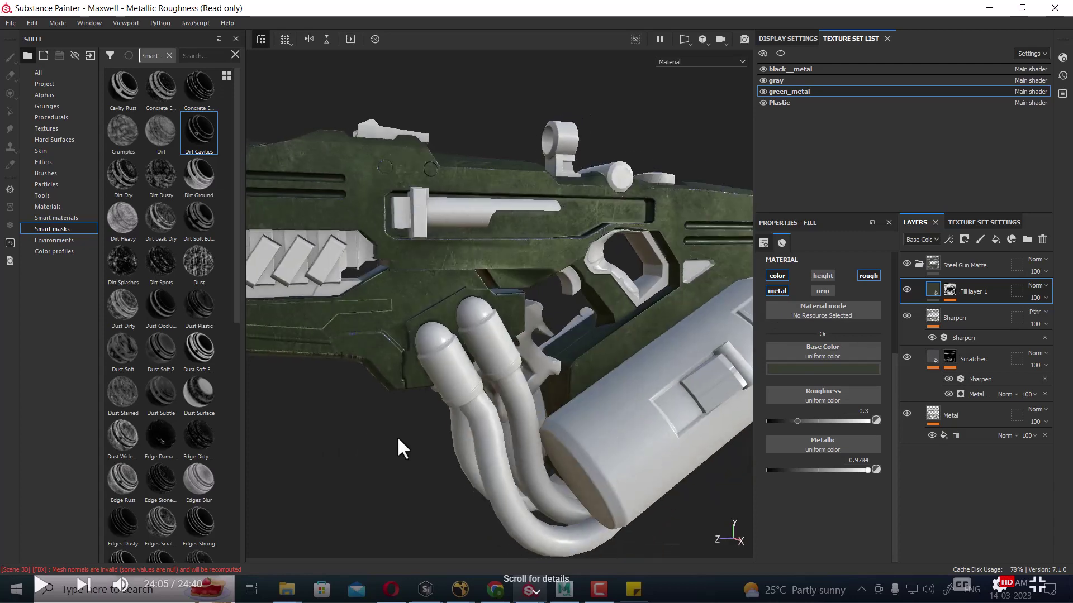
mouse_move(396, 436)
left_mouse_down("alt")
mouse_move(444, 423)
mouse_move(424, 431)
mouse_move(516, 466)
mouse_move(419, 472)
left_mouse_up("alt")
mouse_move(515, 454)
left_mouse_down("alt")
mouse_move(449, 441)
mouse_move(502, 431)
mouse_move(477, 419)
mouse_move(434, 445)
mouse_move(491, 409)
mouse_move(497, 391)
left_mouse_up("alt")
Step: Apply the Paint Old smart mask to Fill layer 1's mask
scroll(498, 390, "down", 3)
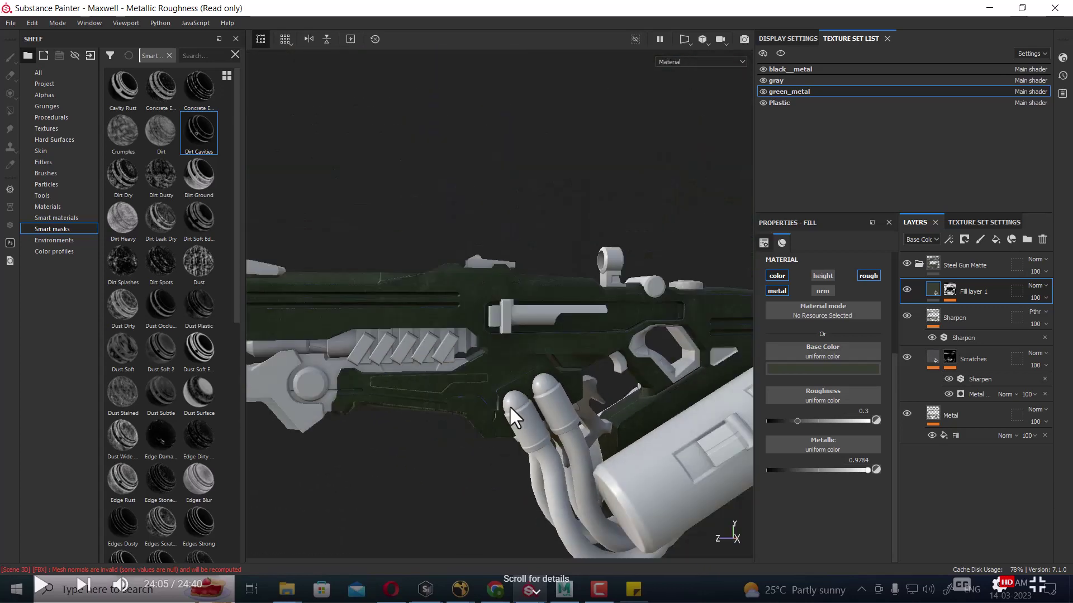
scroll(561, 305, "down", 2)
mouse_move(561, 305)
middle_mouse_down("alt")
mouse_move(454, 72)
mouse_move(512, 220)
middle_mouse_up("alt")
mouse_move(517, 229)
left_mouse_down("alt")
mouse_move(378, 367)
mouse_move(311, 354)
mouse_move(383, 414)
left_mouse_up("alt")
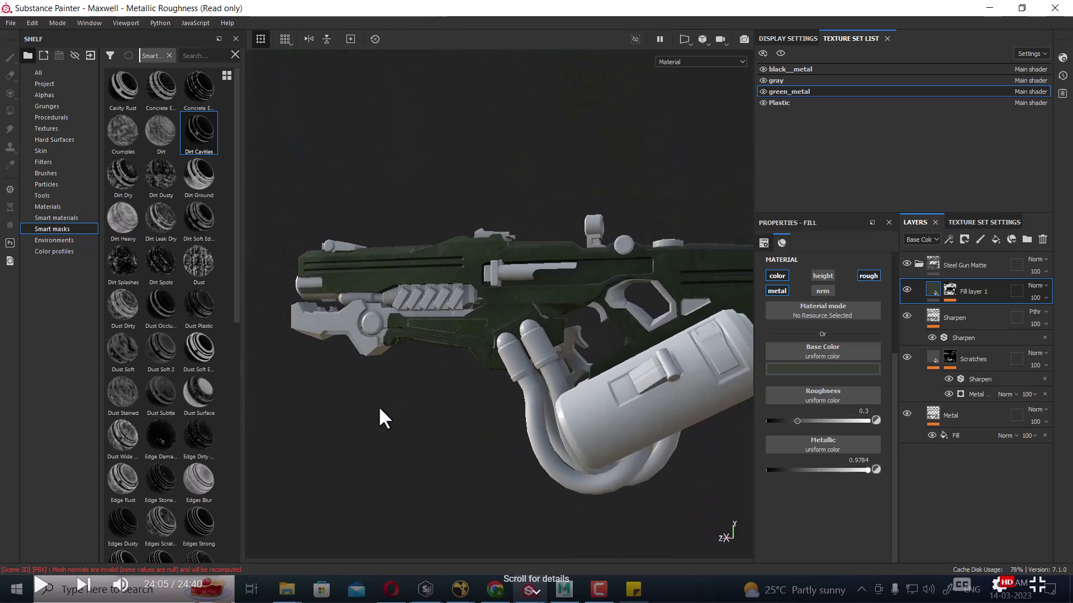
left_click(948, 288)
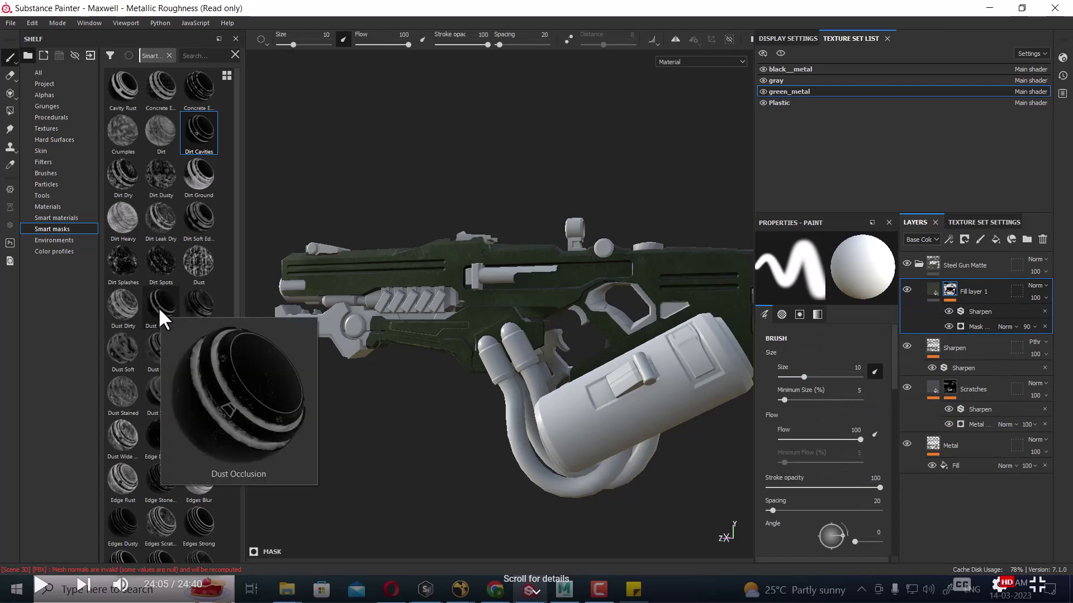
scroll(158, 286, "down", 5)
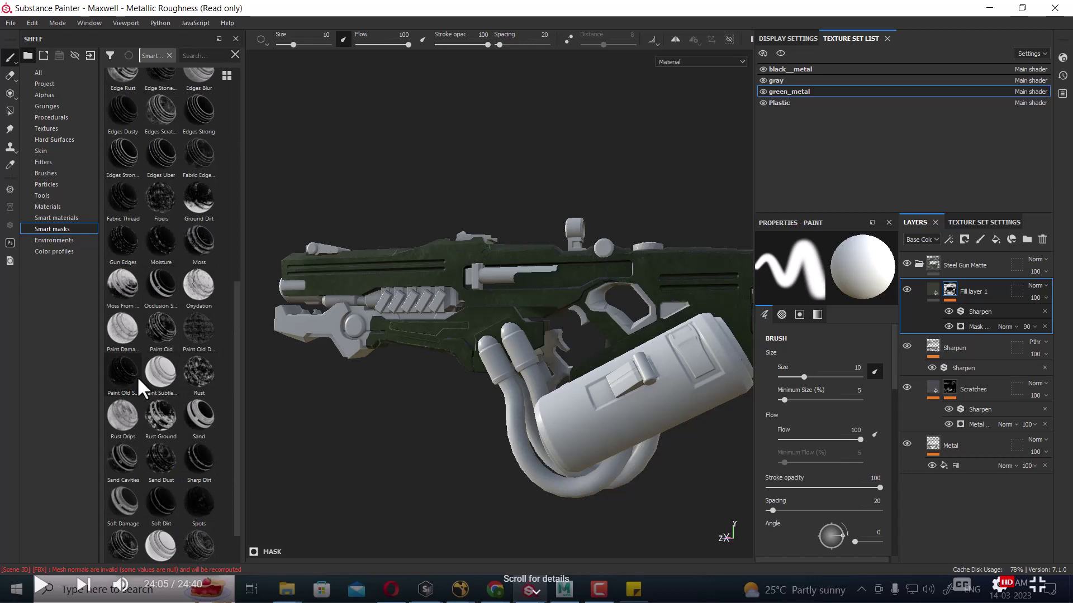
left_click_drag(118, 372, 978, 307)
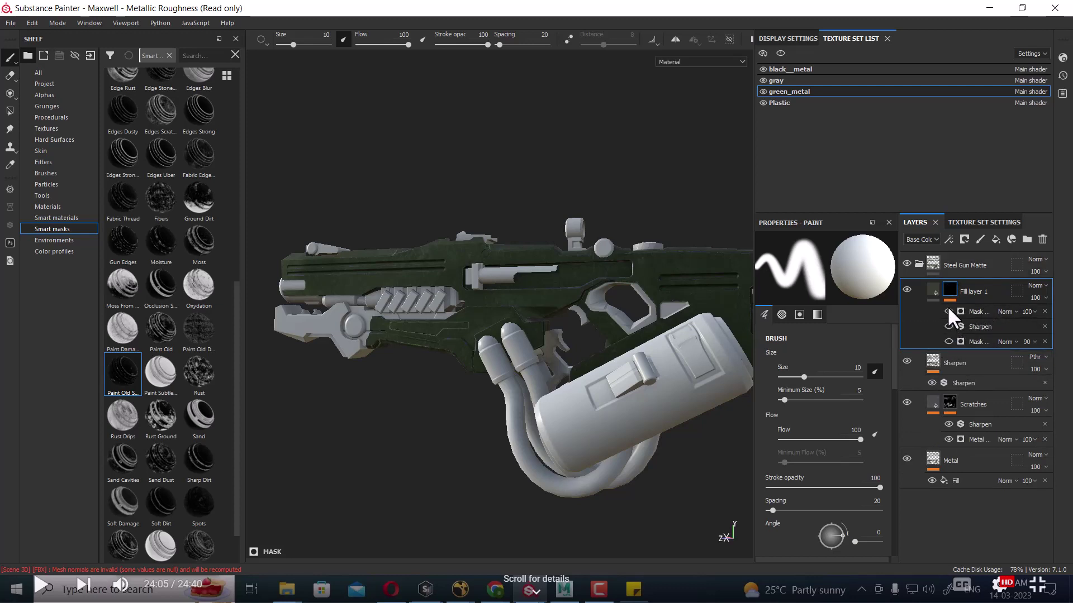
Step: Look over the gun with orbiting and rotated environment light, then select the Scratches layer
left_click_drag(410, 168, 472, 177, "alt")
mouse_move(472, 177)
right_mouse_down("shift")
mouse_move(615, 148)
mouse_move(642, 158)
mouse_move(625, 158)
right_mouse_up("shift")
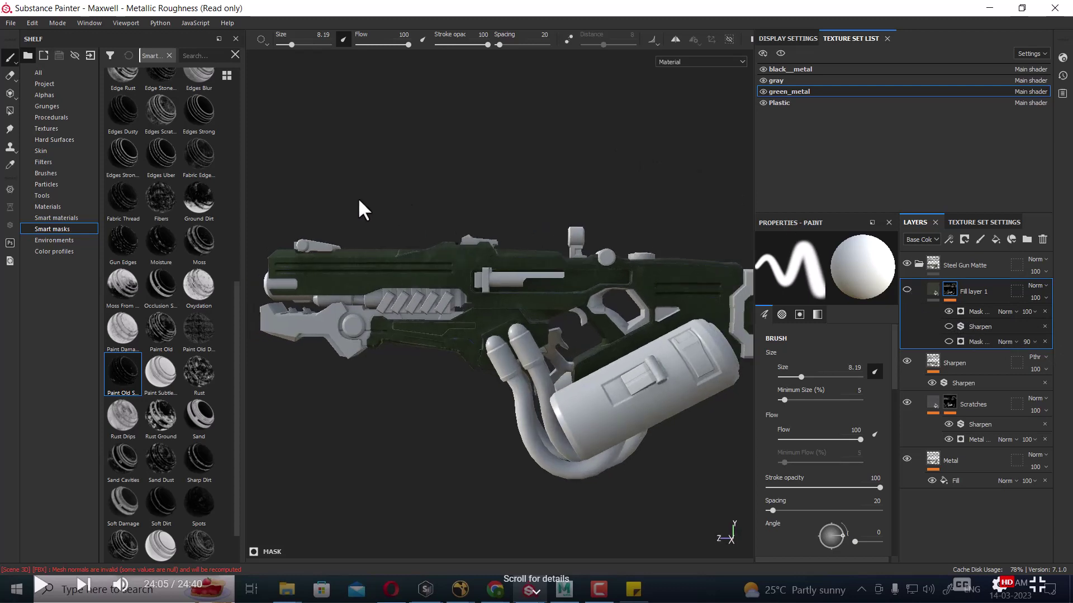
scroll(383, 206, "up", 3)
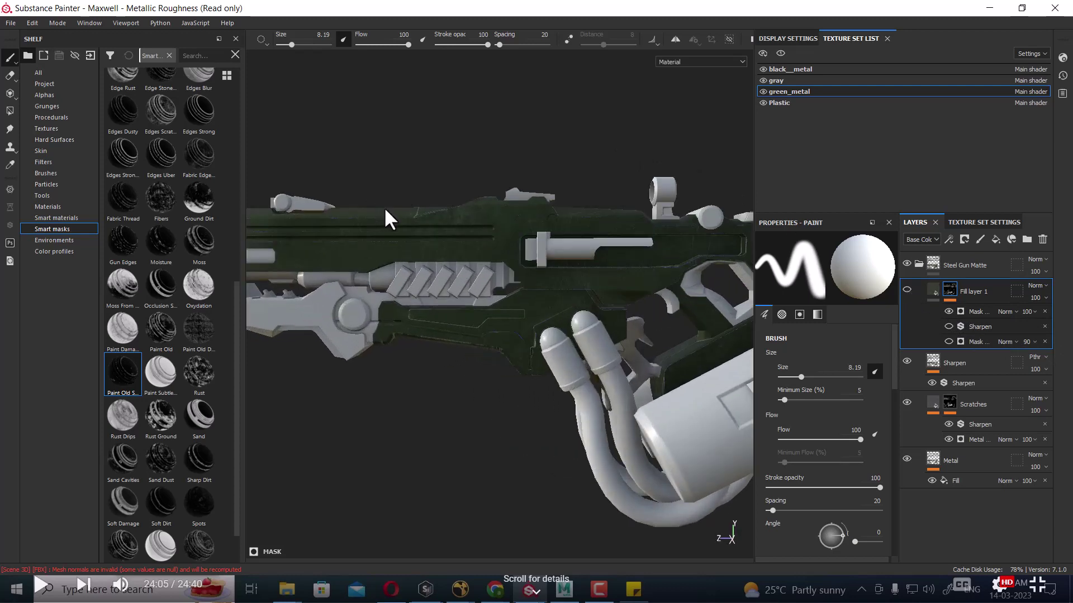
left_click(975, 405)
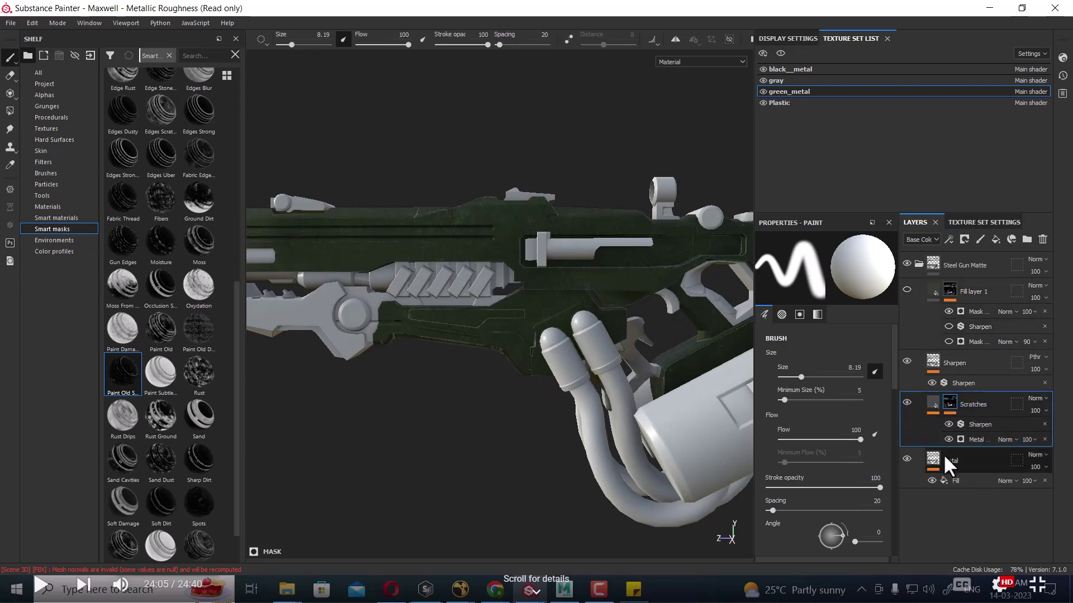
Step: Apply the Paint Old smart mask to Scratches and compare with the layer hidden
left_click_drag(159, 334, 981, 418)
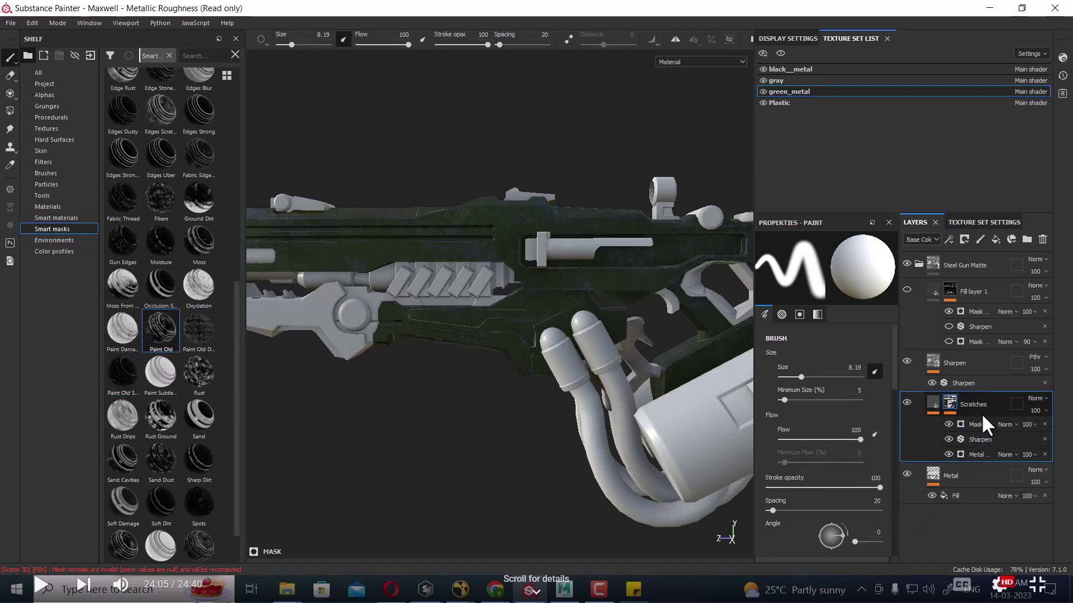
mouse_move(558, 418)
left_mouse_down("alt")
mouse_move(383, 416)
mouse_move(626, 467)
left_mouse_up("alt")
scroll(562, 467, "up", 3)
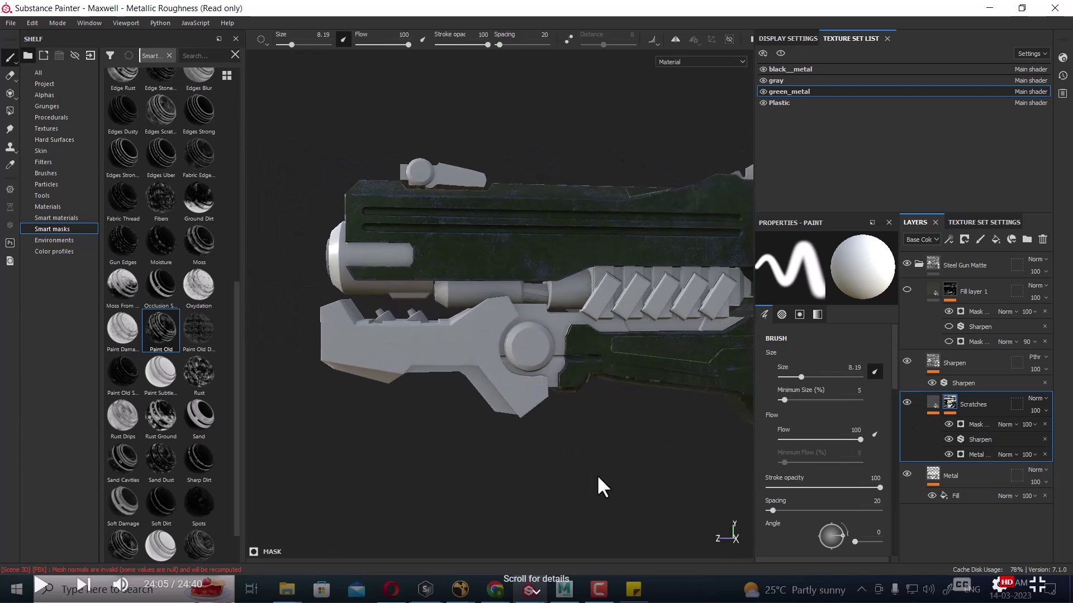
left_click(906, 401)
left_click_drag(543, 467, 549, 481, "alt")
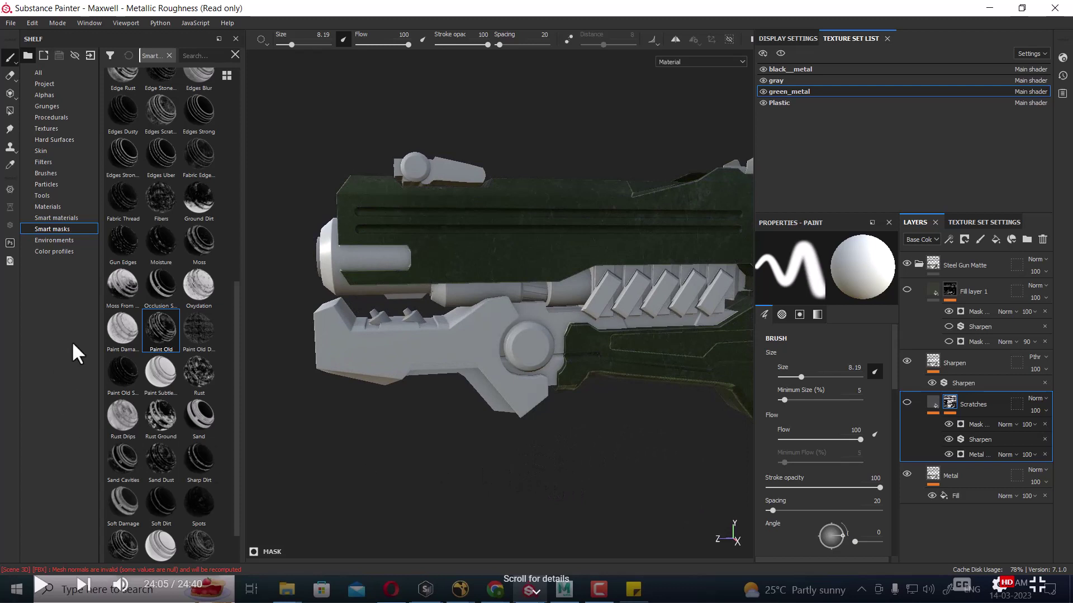
scroll(162, 330, "down", 1)
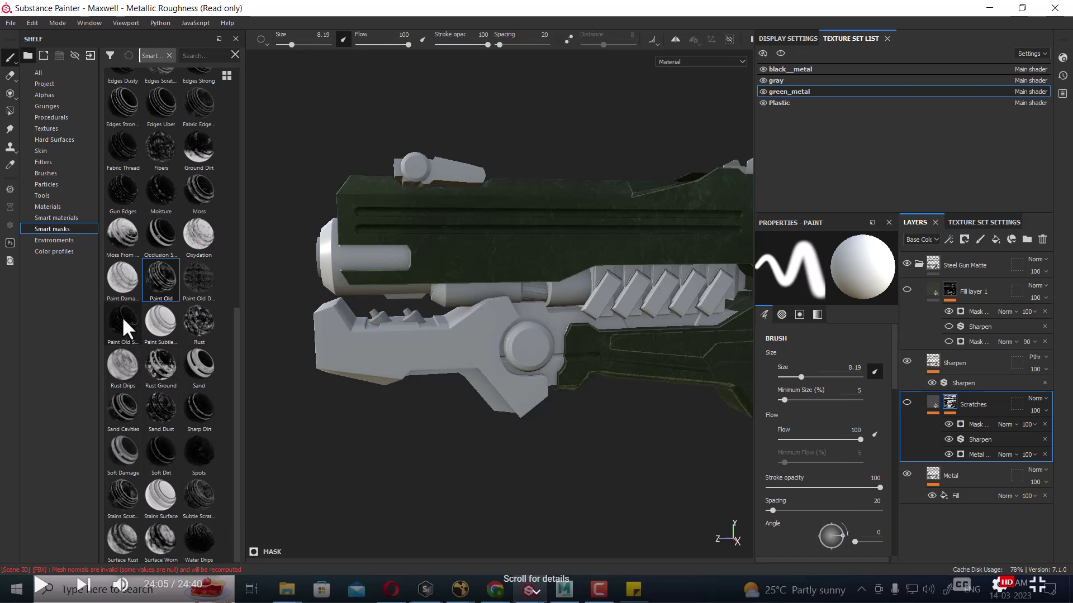
Step: Try a second old-paint smart mask on Scratches, delete it, and compare without Sharpen
left_click_drag(122, 316, 977, 403)
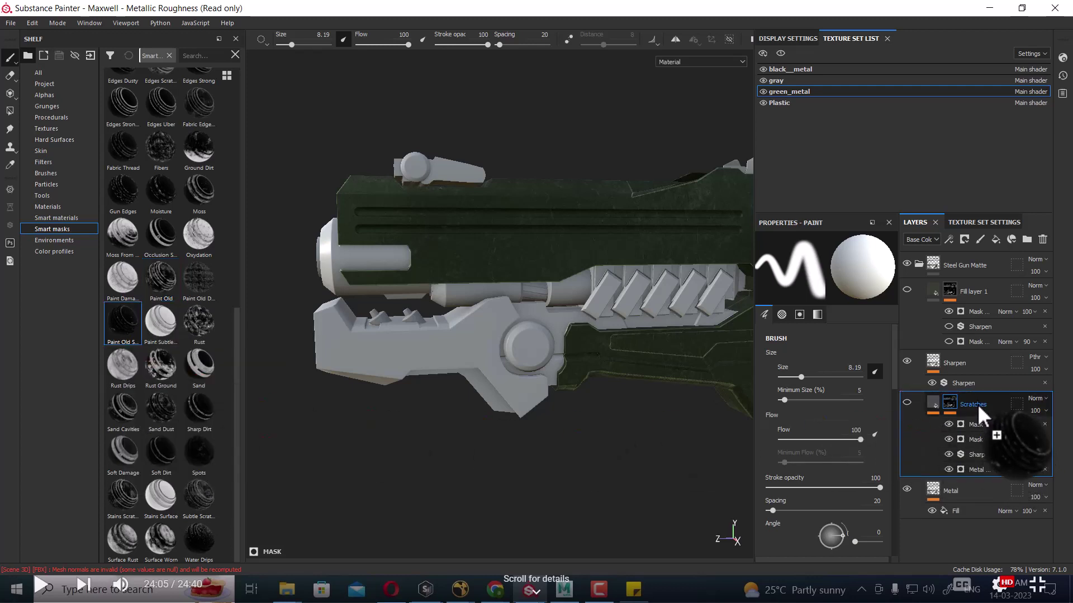
left_click_drag(709, 482, 619, 499, "alt")
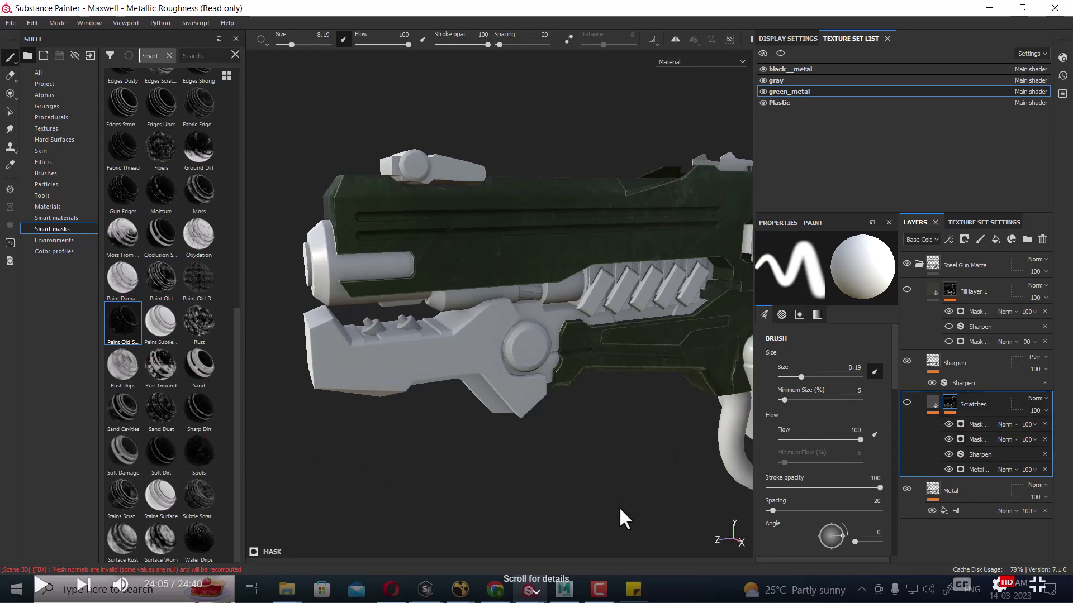
key("Delete")
mouse_move(660, 438)
left_mouse_down("alt")
mouse_move(419, 490)
mouse_move(826, 425)
left_mouse_up("alt")
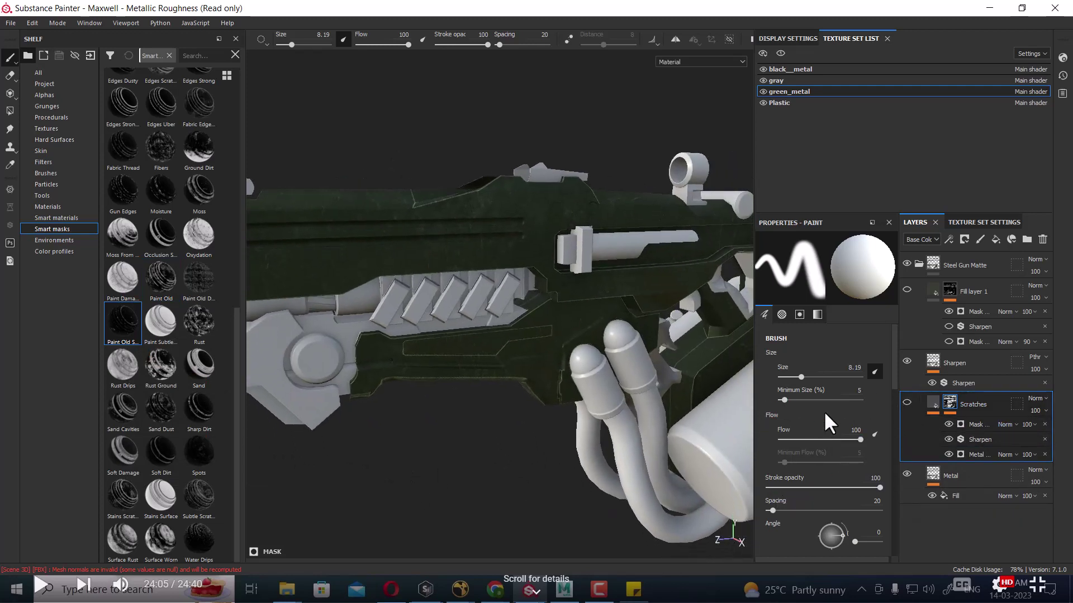
left_click(907, 361)
mouse_move(531, 491)
left_mouse_down("alt")
mouse_move(520, 562)
mouse_move(444, 431)
mouse_move(447, 444)
left_mouse_up("alt")
left_click_drag(521, 474, 416, 467, "alt")
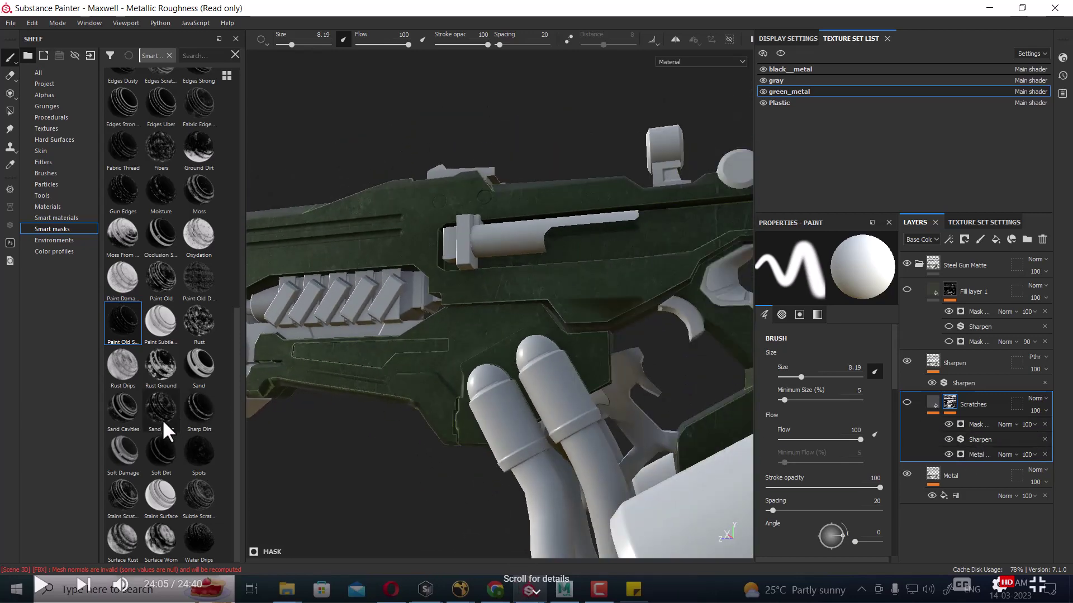
Step: Test and discard the stained-scratches smart mask and a duplicate Paint Old mask
left_click_drag(128, 505, 961, 411)
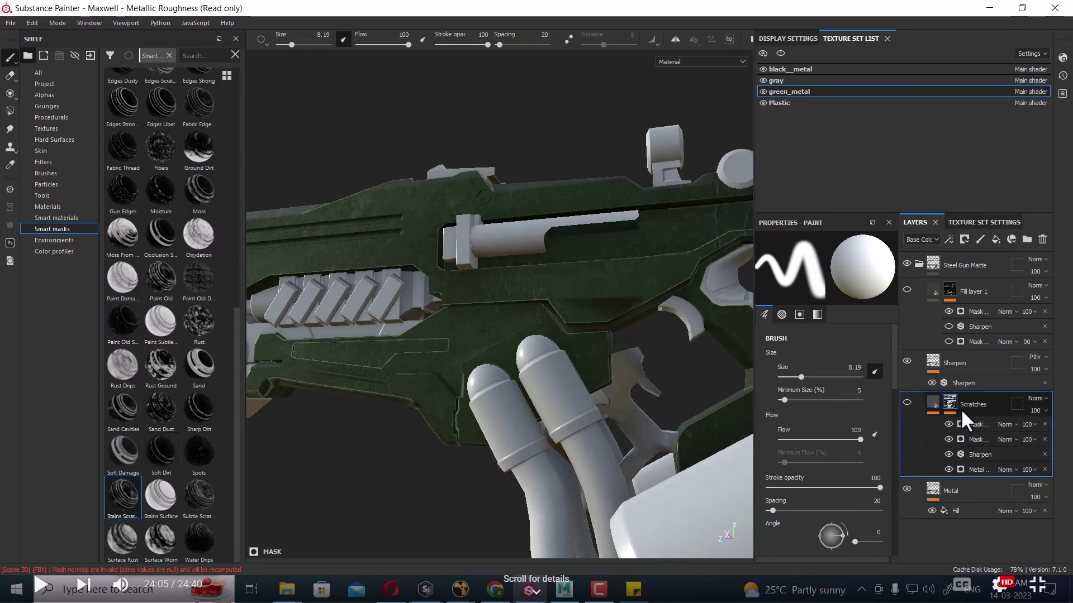
key("Delete")
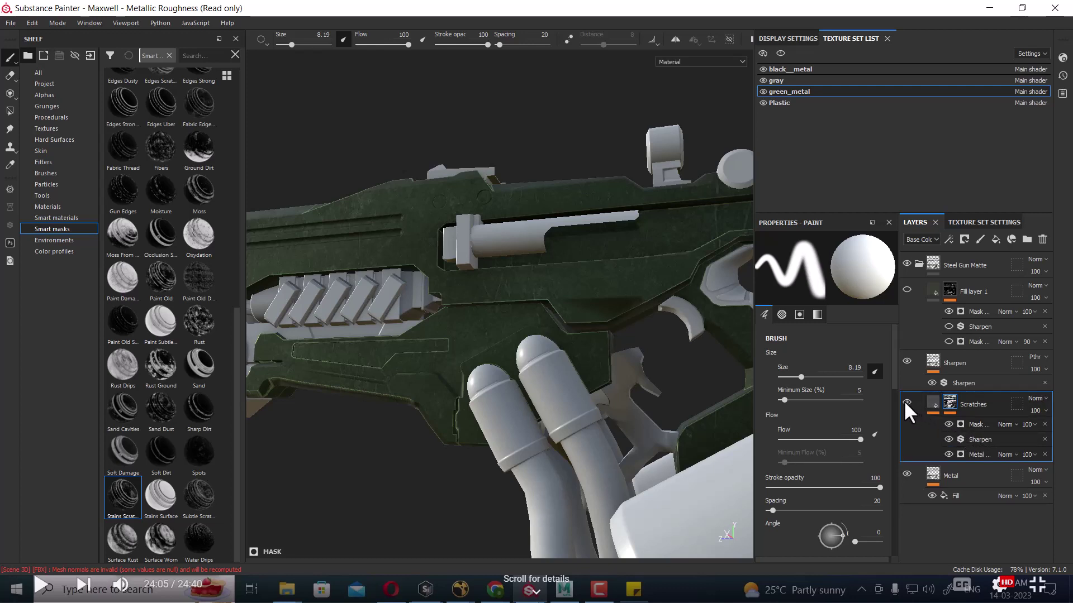
left_click(949, 424)
mouse_move(123, 499)
left_mouse_down()
mouse_move(882, 453)
mouse_move(977, 416)
left_mouse_up()
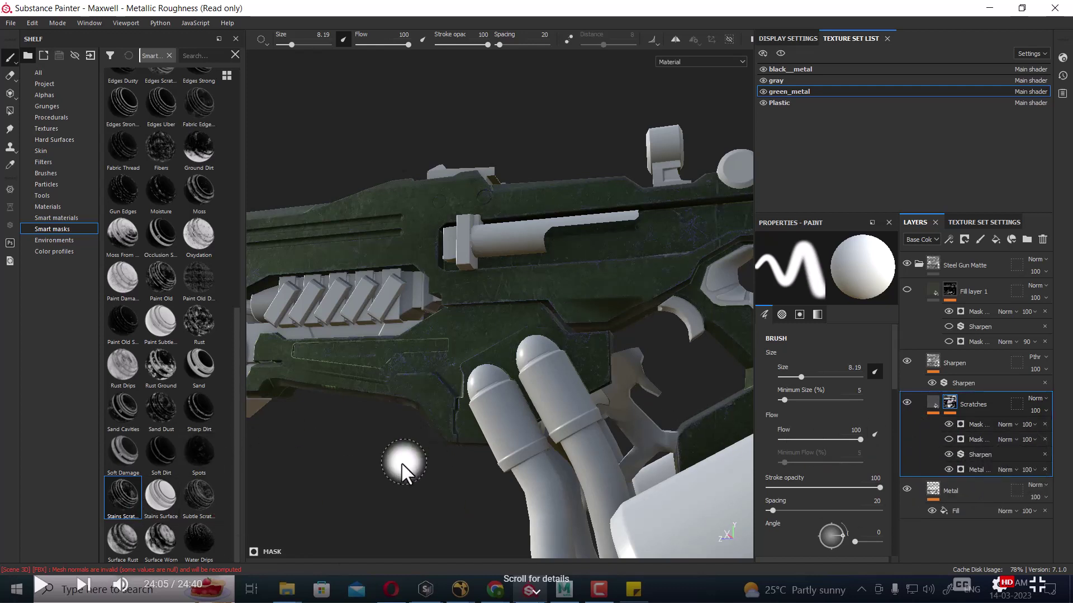
mouse_move(402, 464)
left_mouse_down("alt")
mouse_move(335, 487)
mouse_move(582, 486)
mouse_move(514, 491)
left_mouse_up("alt")
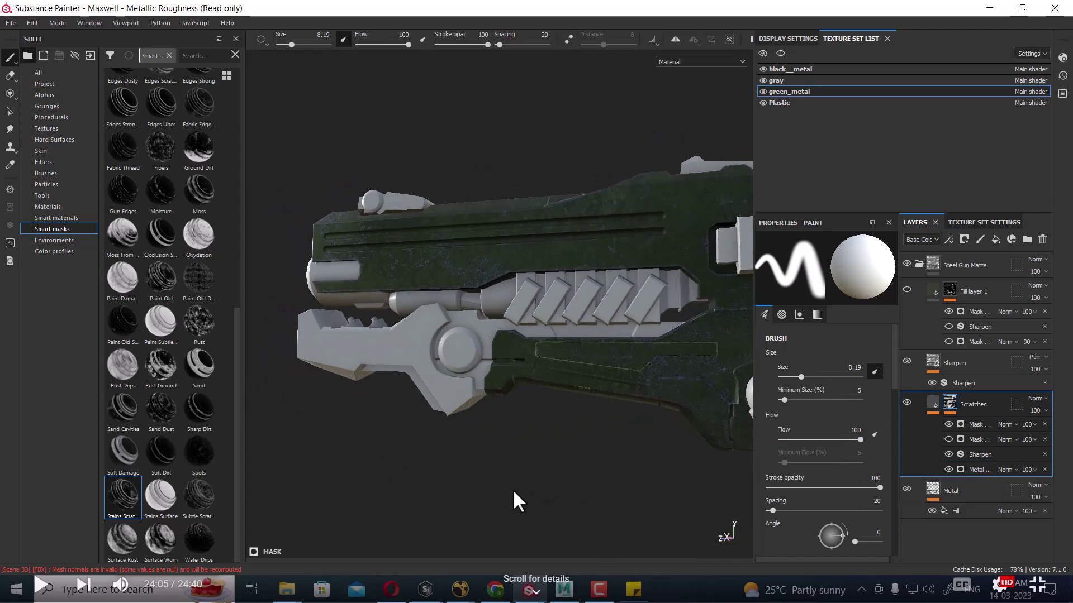
key("ctrl+z")
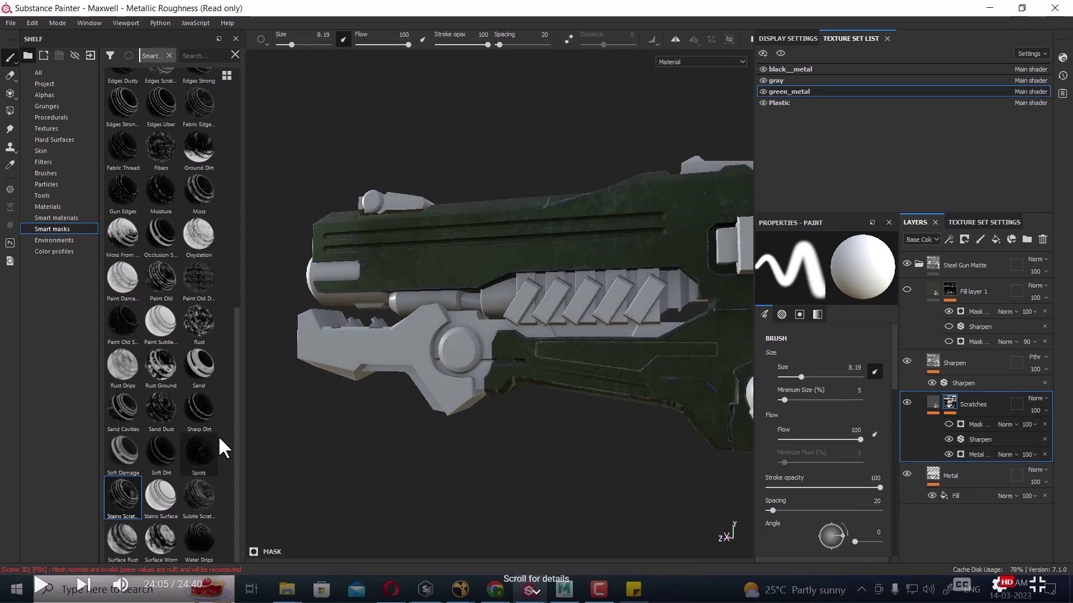
left_click_drag(156, 279, 967, 410)
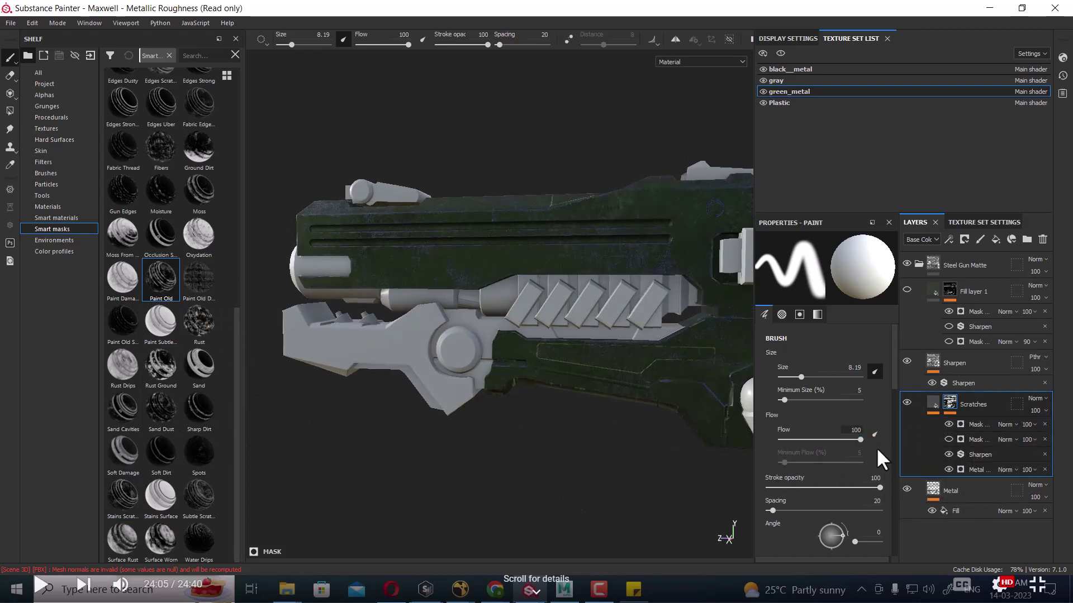
key("ctrl+z")
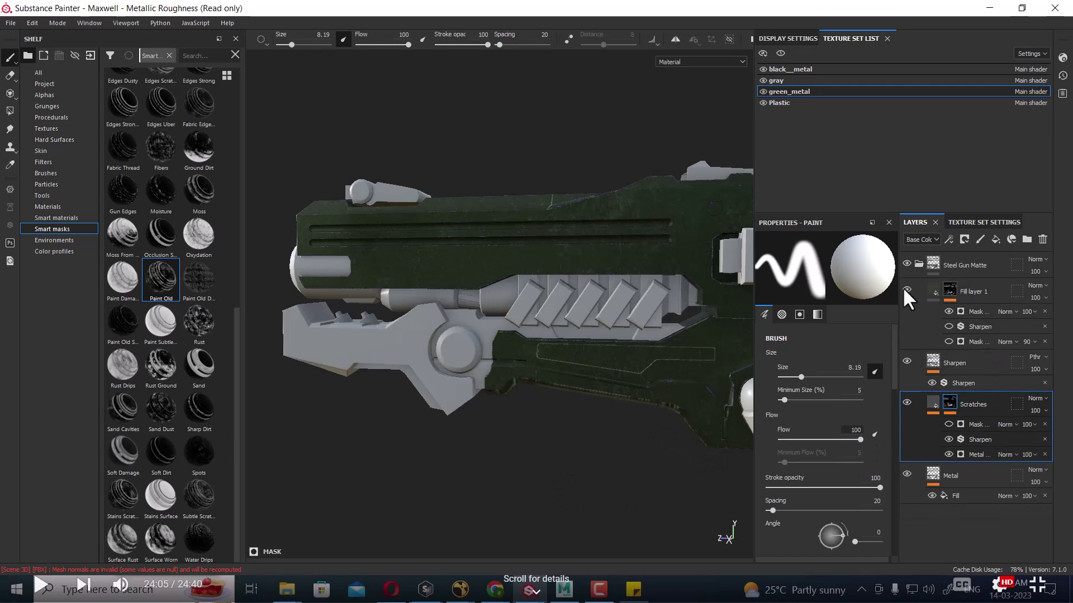
Step: Hide Fill layer 1 and toggle the Steel Gun Matte folder's visibility
left_click(906, 290)
mouse_move(642, 502)
left_mouse_down("alt")
mouse_move(397, 474)
mouse_move(370, 453)
left_mouse_up("alt")
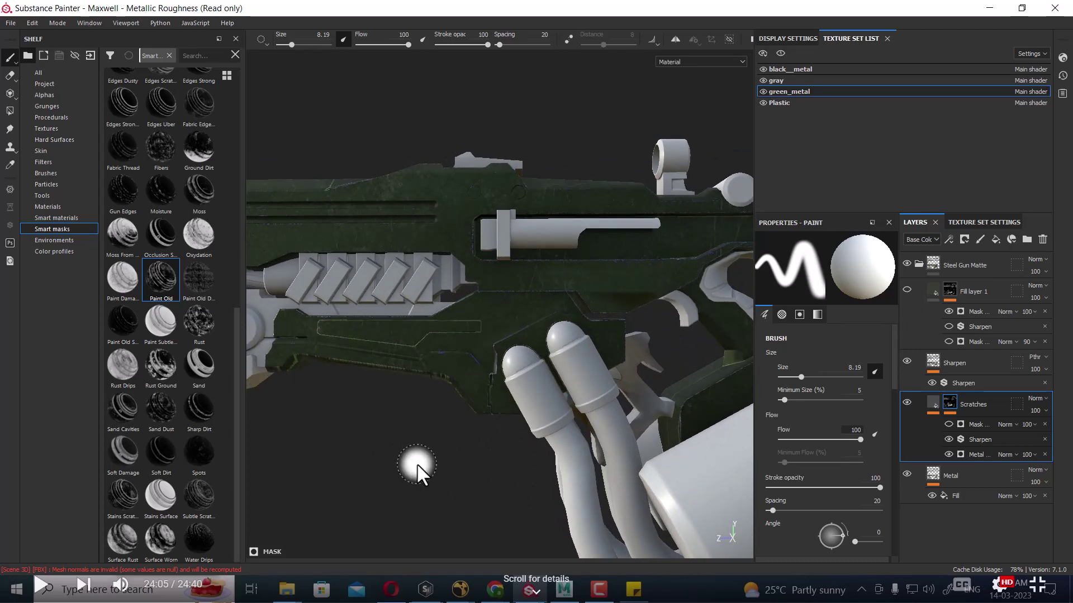
mouse_move(416, 464)
left_mouse_down("alt")
mouse_move(402, 445)
mouse_move(401, 471)
mouse_move(497, 465)
mouse_move(482, 474)
left_mouse_up("alt")
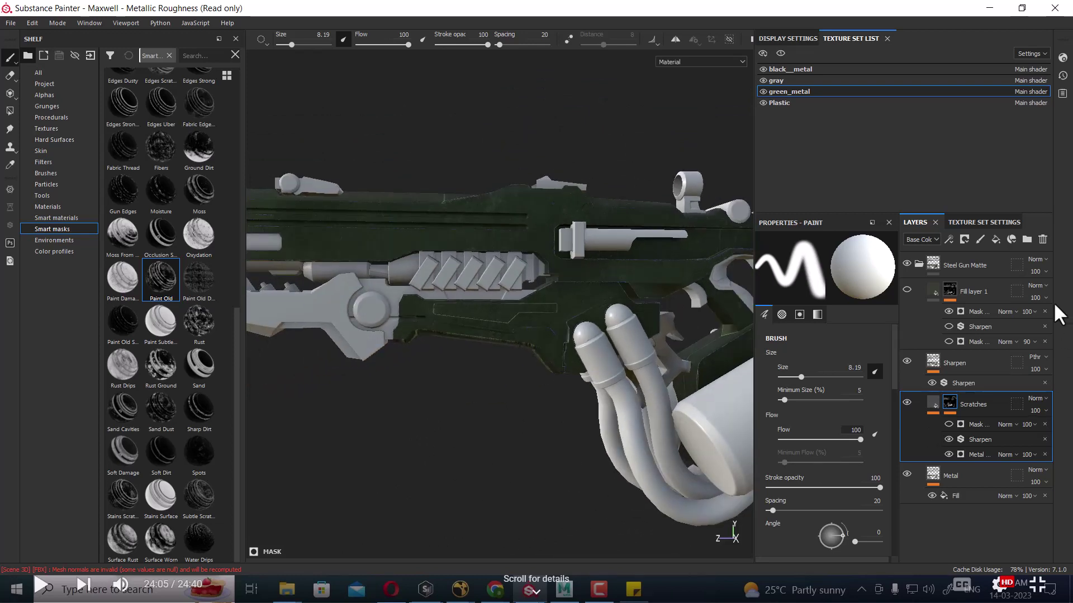
left_click(977, 266)
left_click(918, 264)
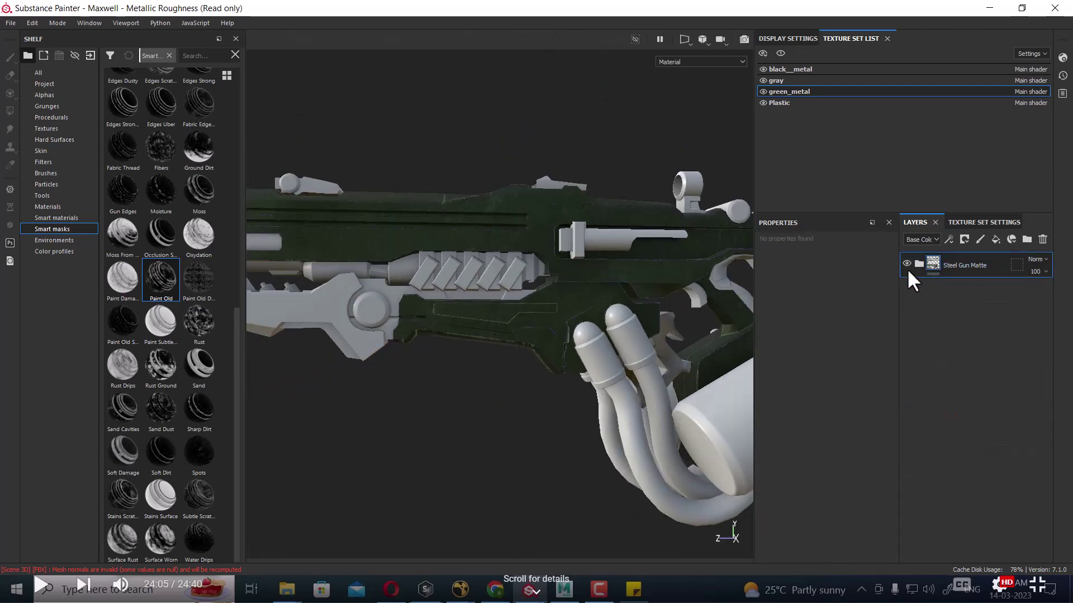
left_click(906, 263)
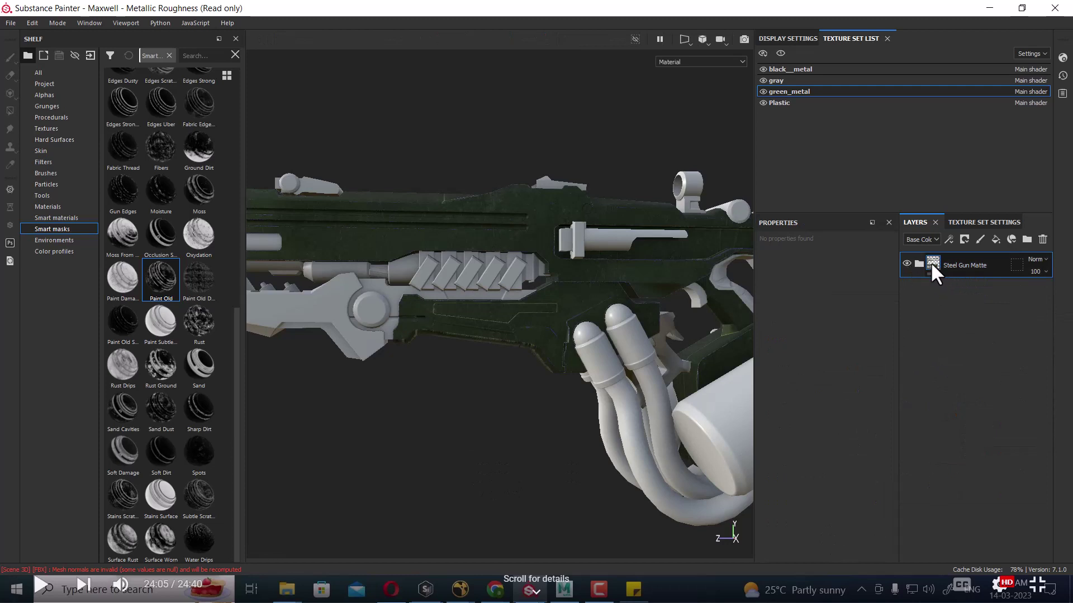
left_click(919, 264)
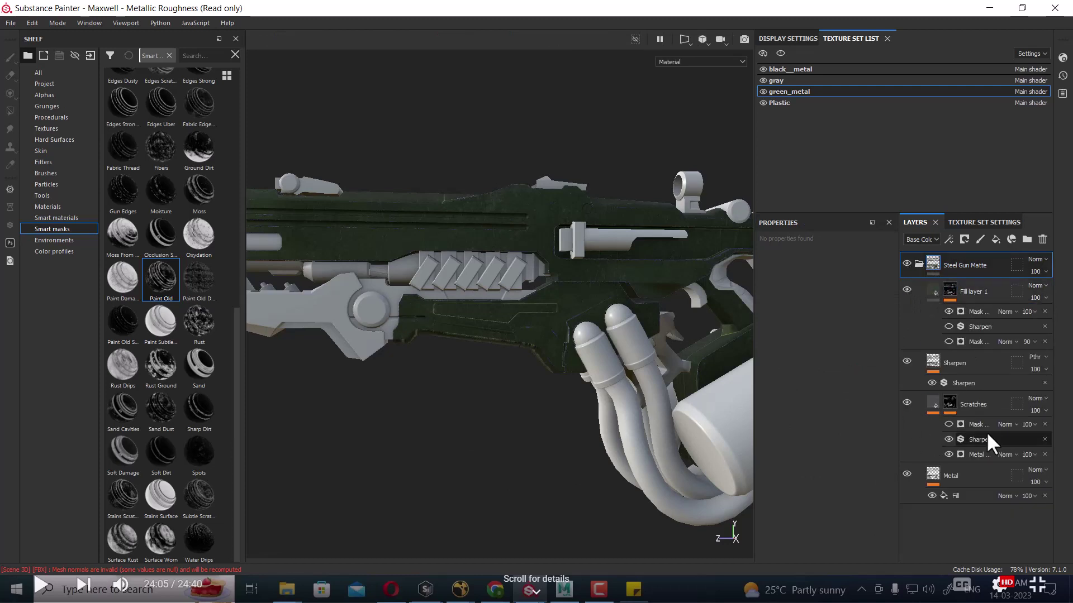
Step: Show the Metal layer's Steel Rust and Wear fill settings and view the gun side-on
left_click(977, 290)
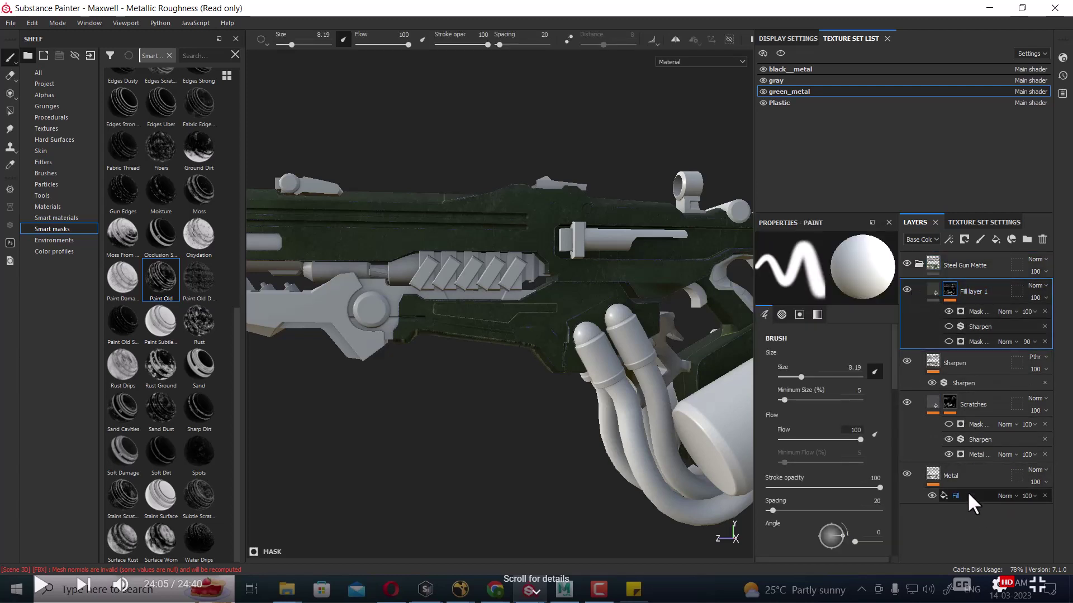
left_click(932, 475)
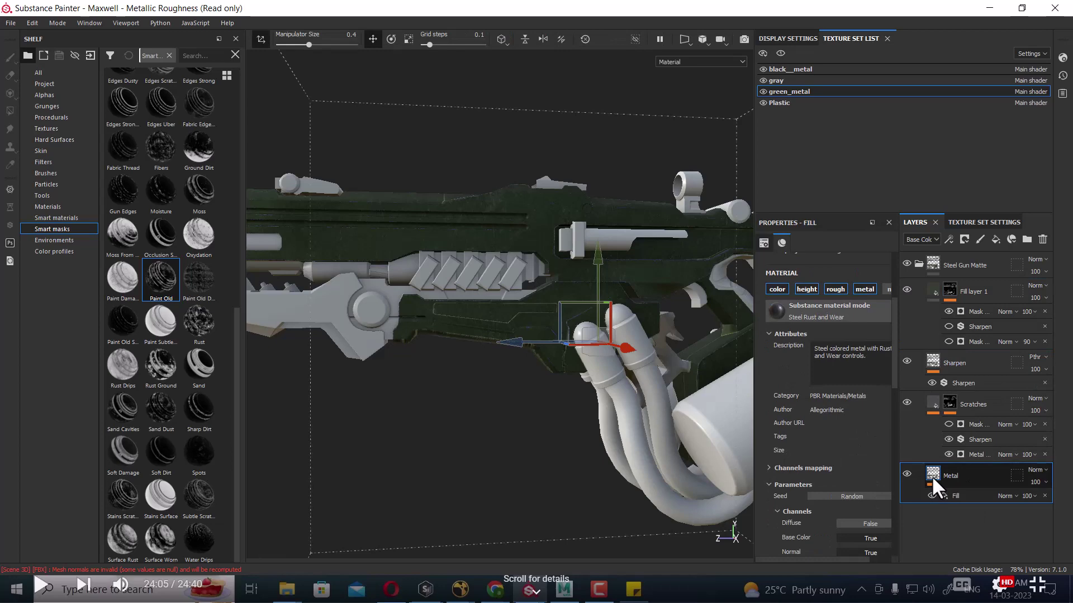
mouse_move(466, 415)
left_mouse_down("alt")
mouse_move(373, 424)
mouse_move(404, 434)
mouse_move(492, 515)
mouse_move(545, 484)
mouse_move(555, 427)
mouse_move(453, 444)
left_mouse_up("alt")
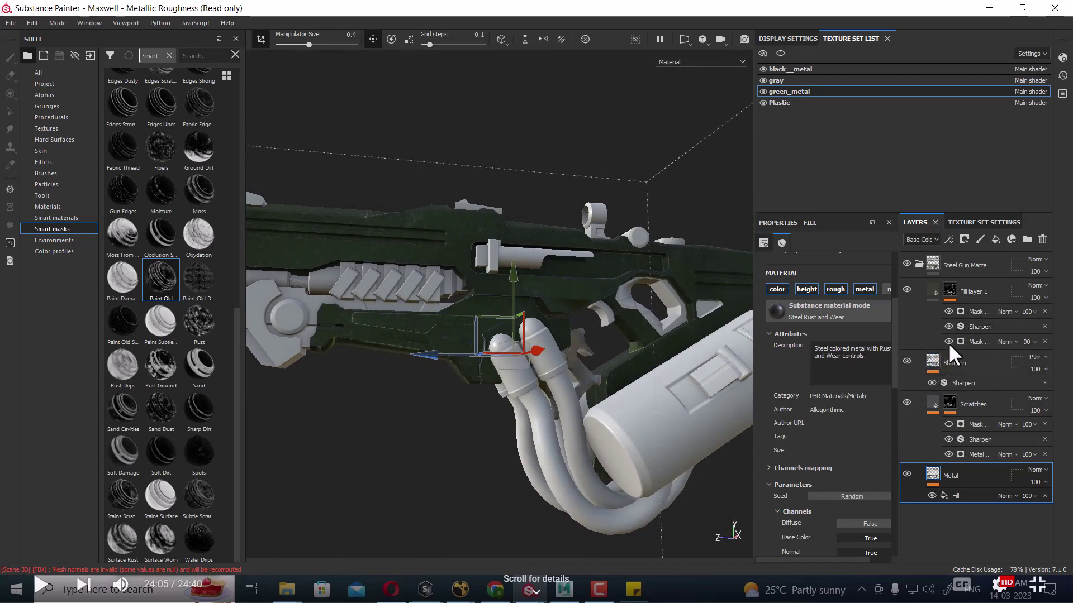
mouse_move(381, 455)
left_mouse_down("alt")
mouse_move(635, 486)
mouse_move(568, 491)
mouse_move(578, 494)
left_mouse_up("alt")
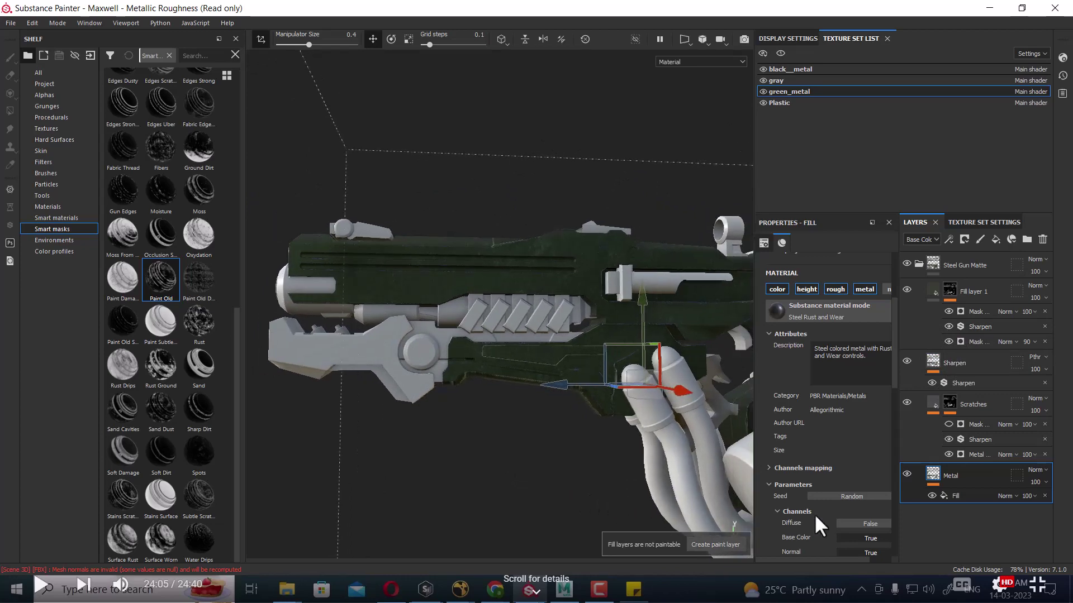
key("alt+Tab")
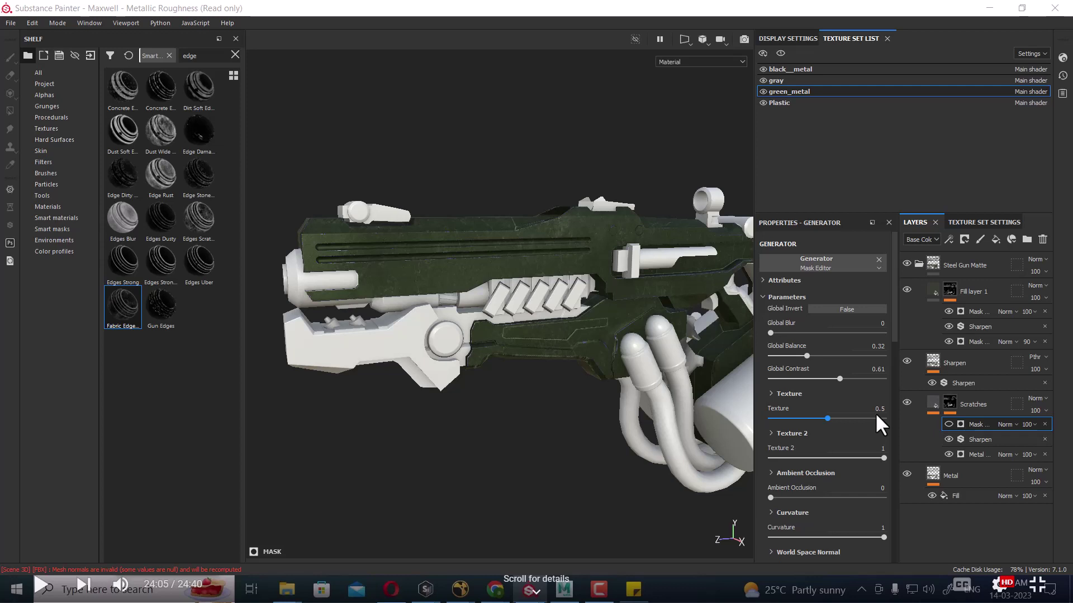
Step: Hide the Scratches mask and add the Edges Uber and Gun Edges smart masks to Scratches
left_click(948, 425)
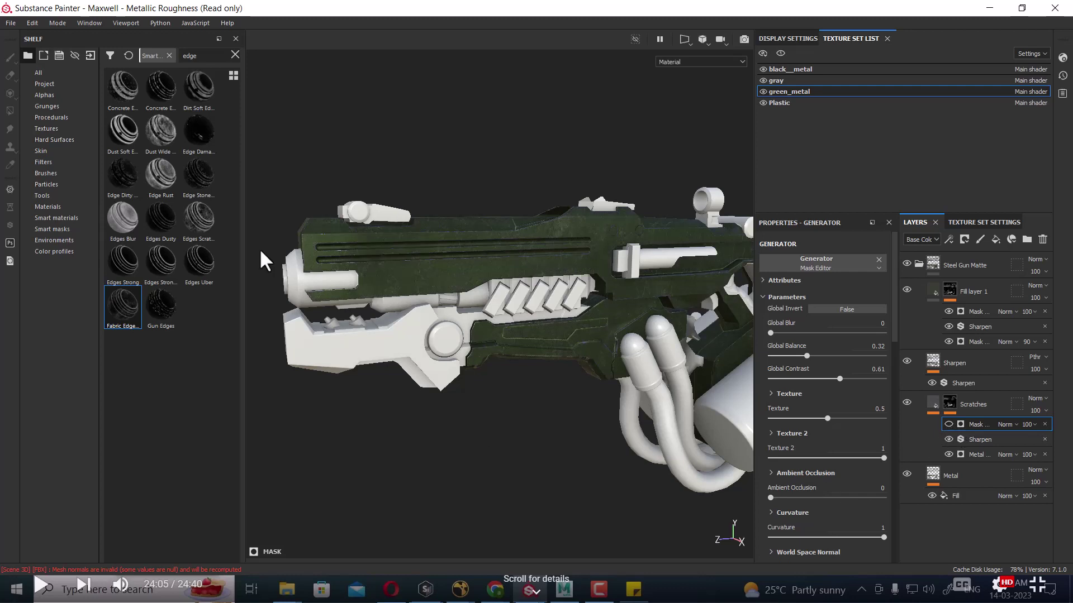
mouse_move(199, 261)
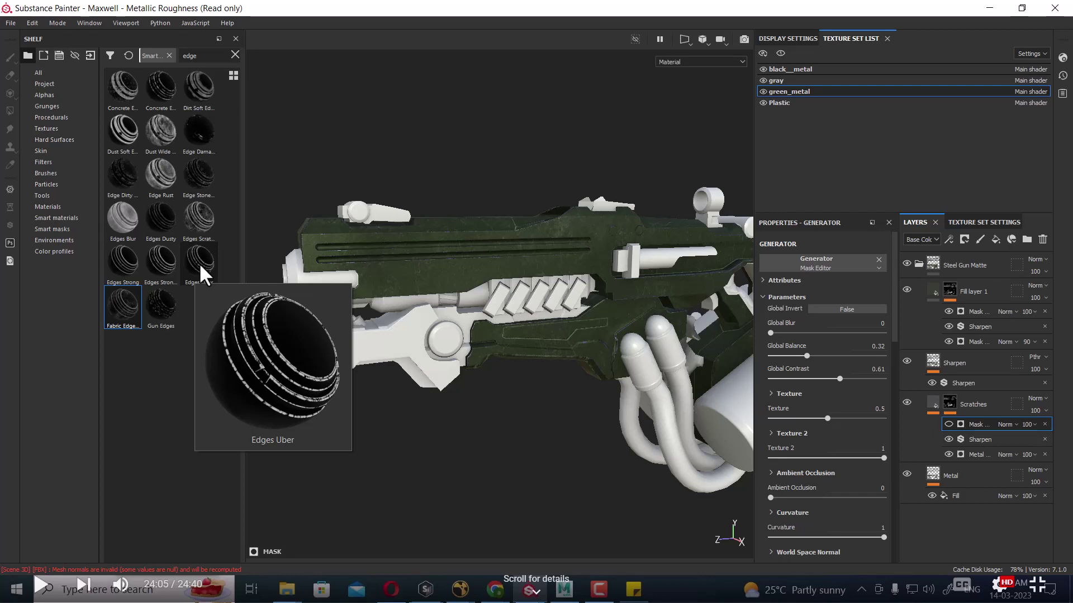
left_click_drag(199, 263, 979, 416)
left_click_drag(504, 438, 405, 416, "alt")
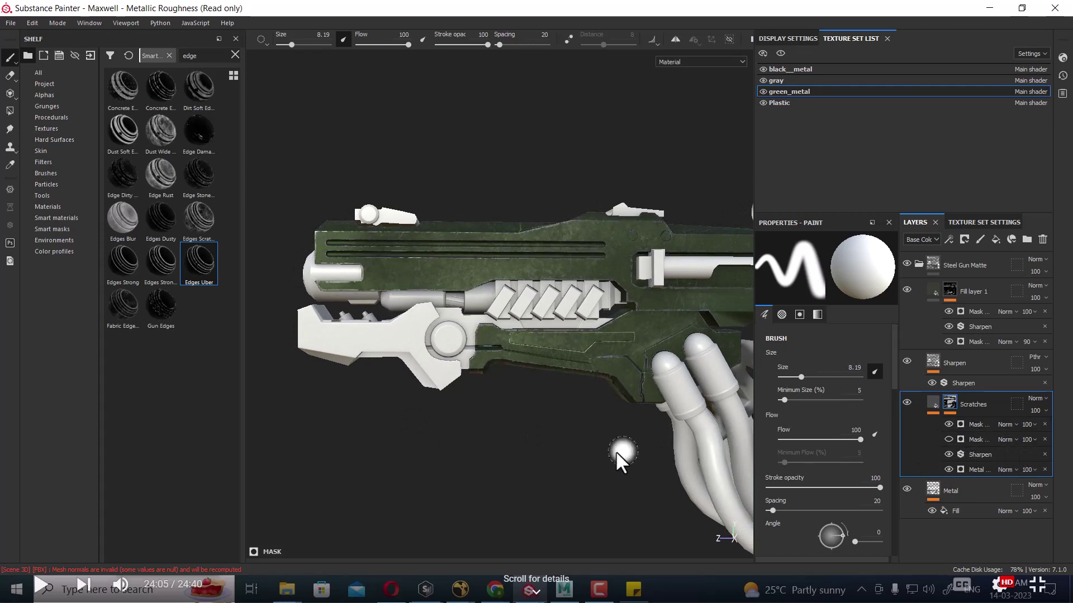
left_click_drag(616, 451, 227, 427, "alt")
left_click_drag(597, 469, 604, 470, "alt")
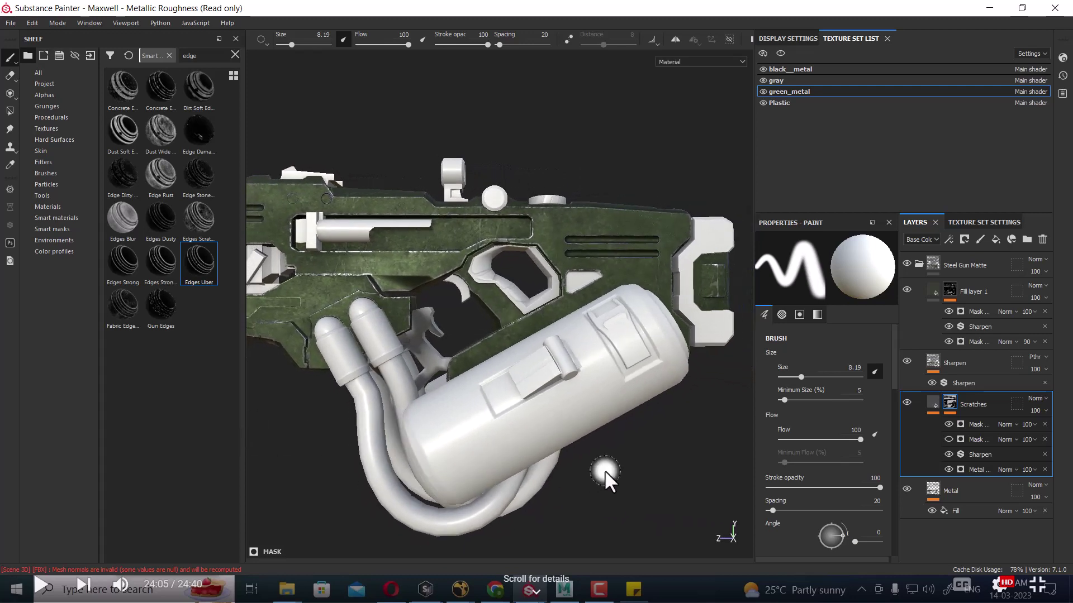
mouse_move(158, 311)
left_mouse_down()
mouse_move(824, 448)
mouse_move(984, 417)
left_mouse_up()
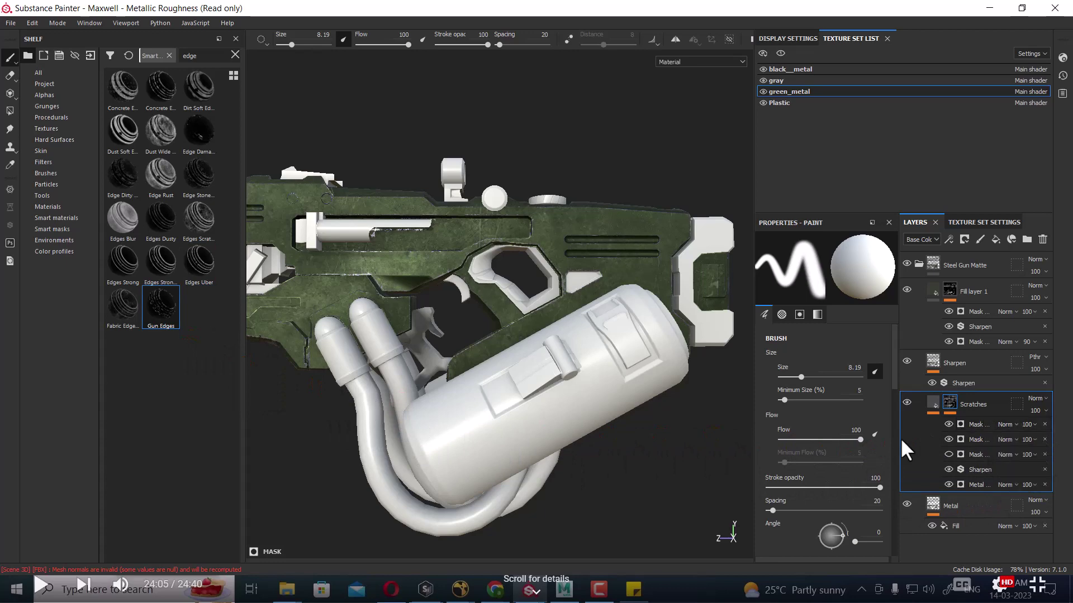
mouse_move(304, 443)
left_mouse_down("alt")
mouse_move(570, 457)
mouse_move(486, 471)
left_mouse_up("alt")
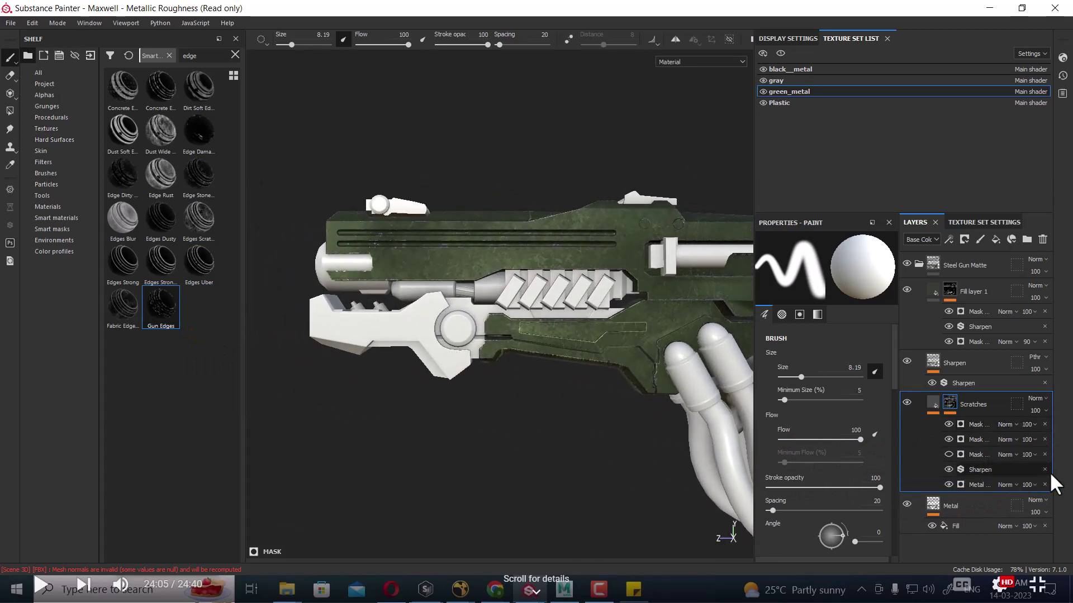
Step: Compare the Scratches masks and delete the extra ones, keeping one; hide Fill layer 1's mask
left_click(948, 424)
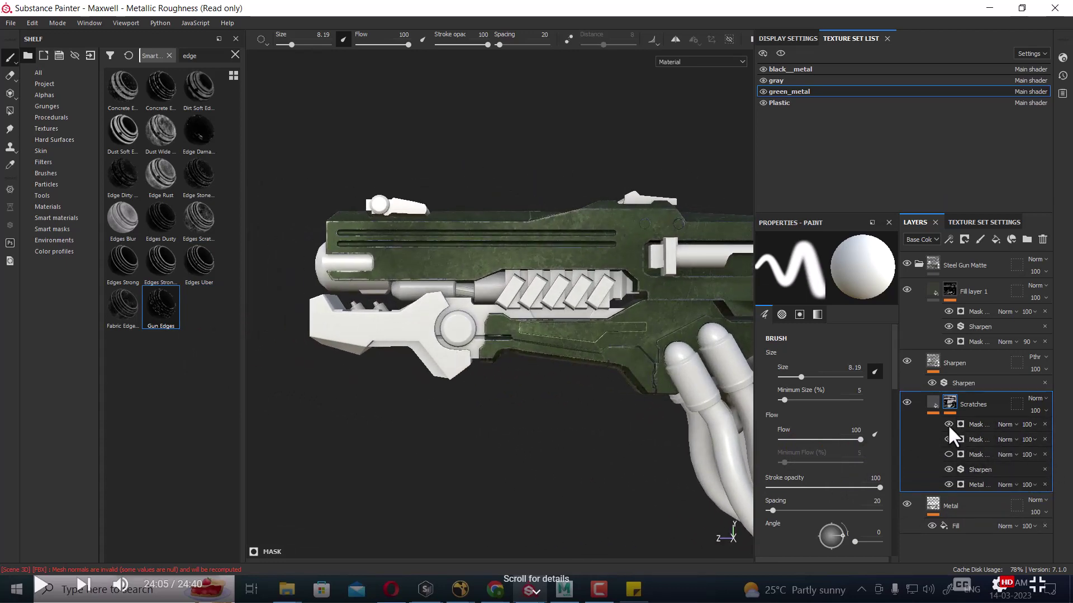
left_click(947, 424)
left_click(948, 424)
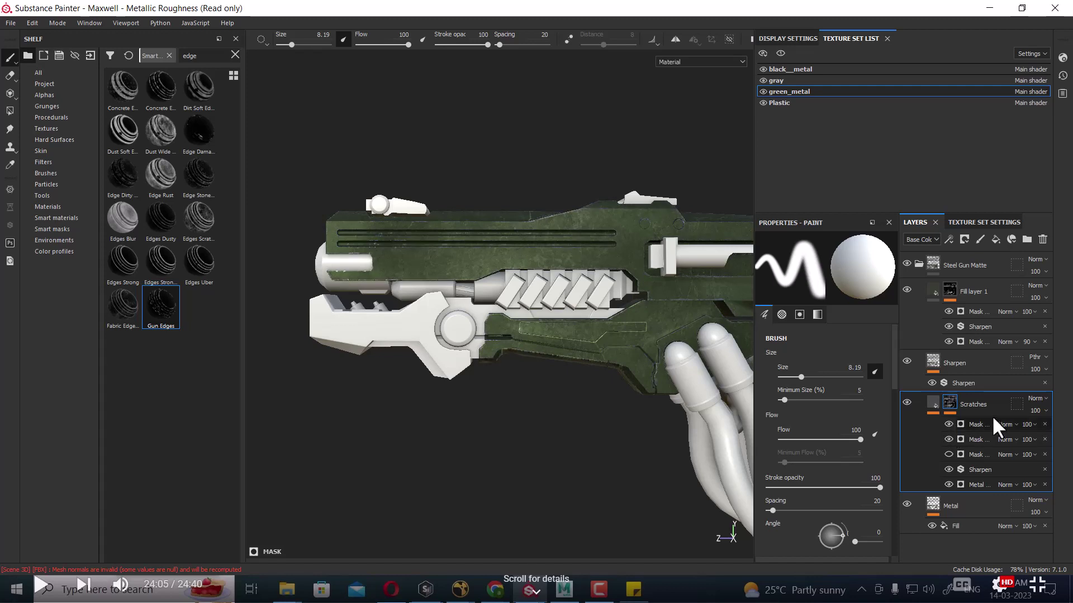
left_click(1044, 424)
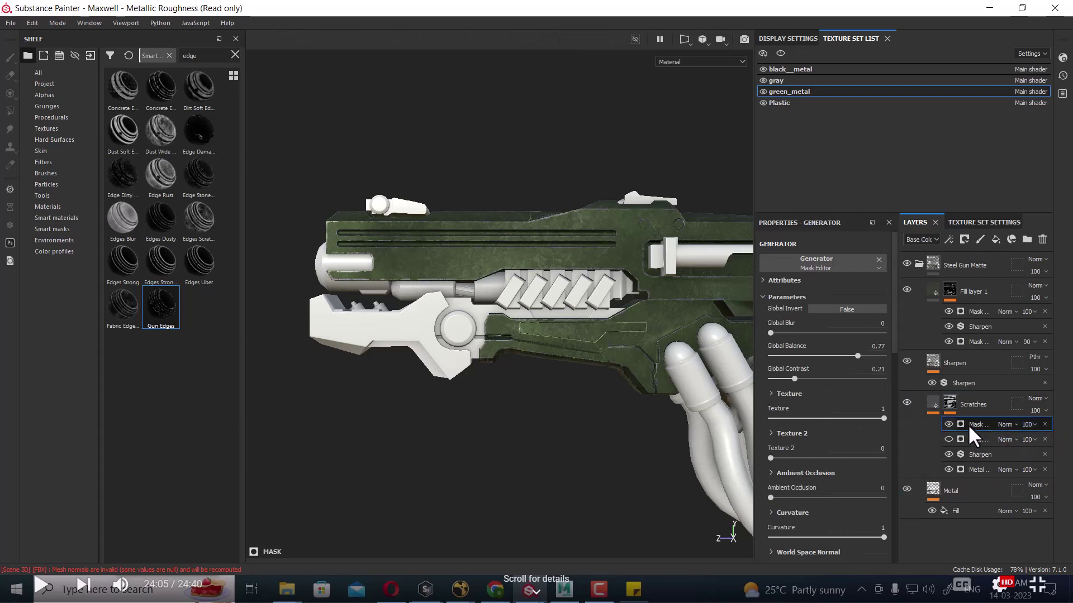
left_click(947, 440)
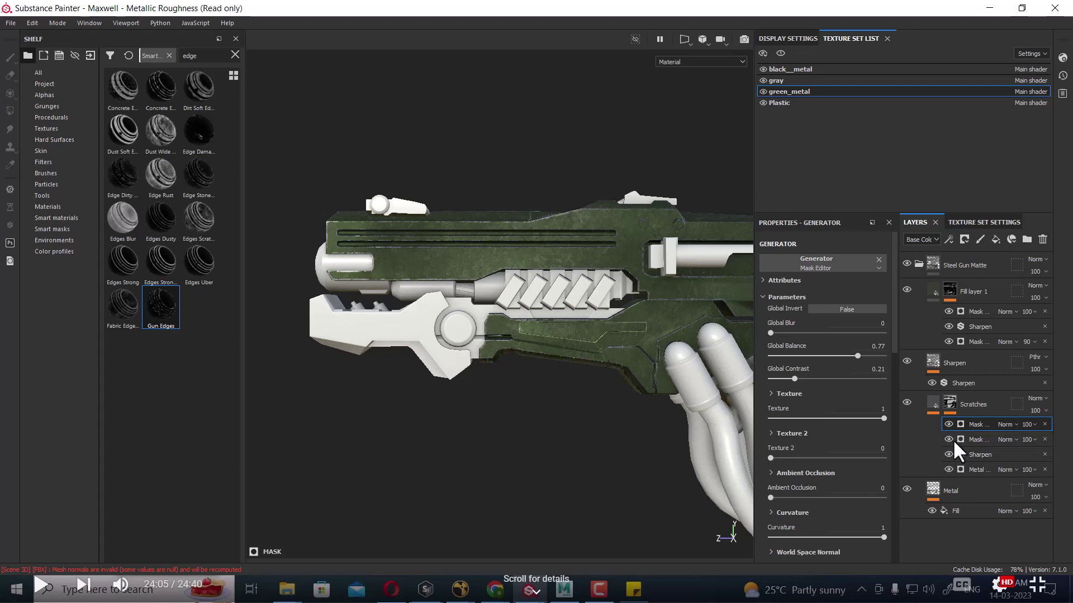
left_click(970, 440)
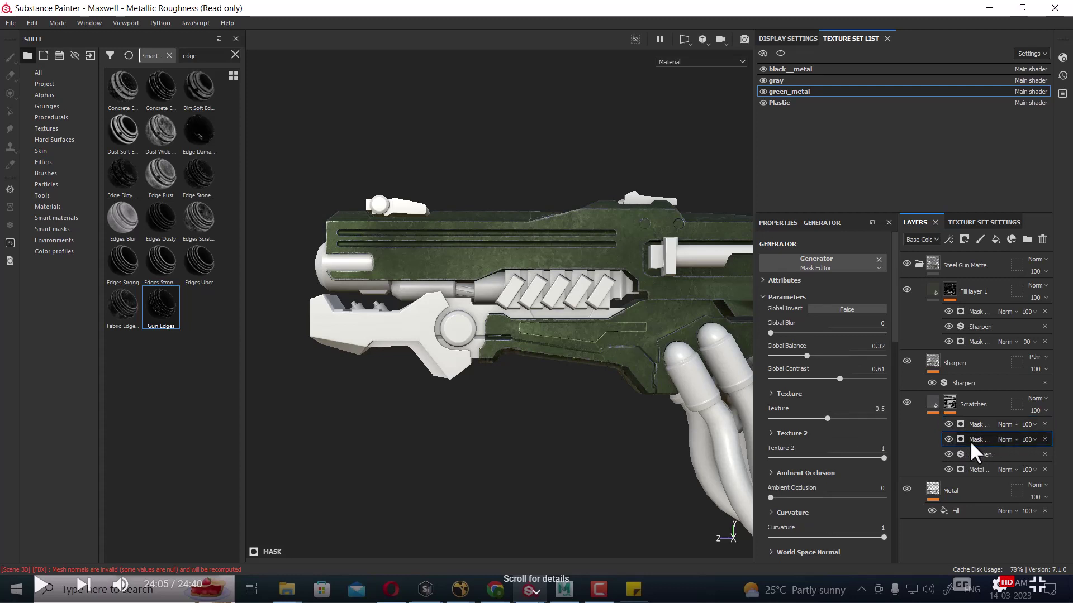
left_click(1045, 439)
left_click_drag(497, 448, 503, 452, "alt")
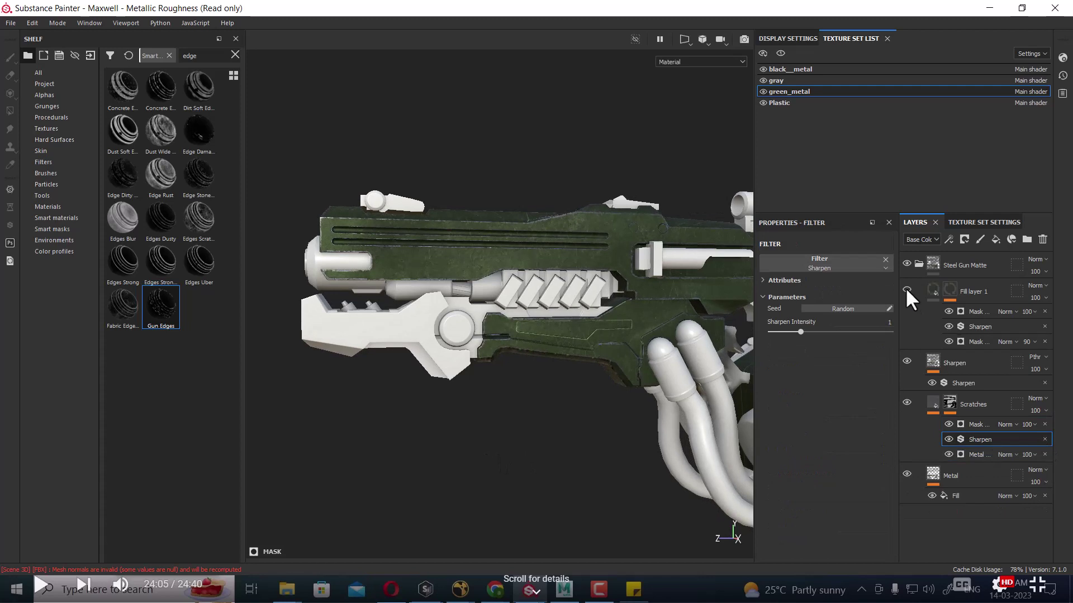
left_click(948, 311)
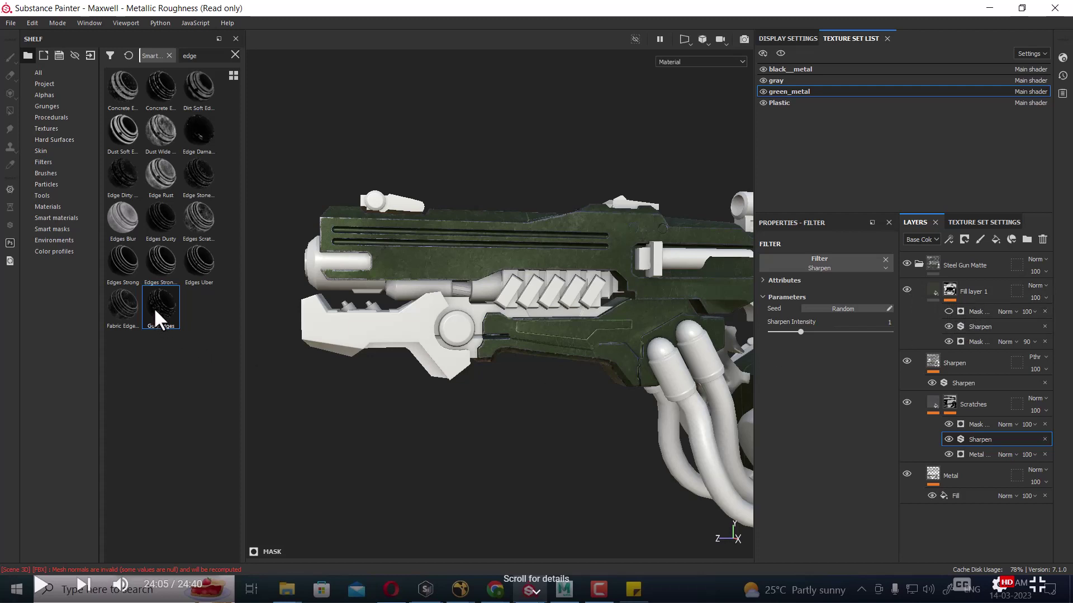
Step: Apply the Gun Edges smart mask to Fill layer 1 and make it visible
left_click_drag(161, 326, 976, 310)
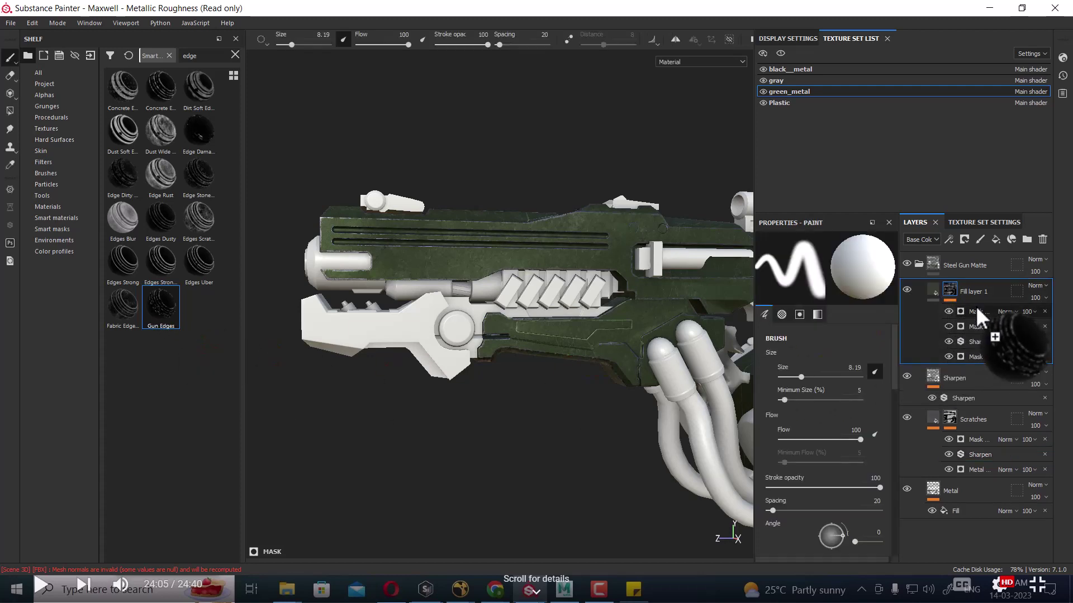
left_click(948, 311)
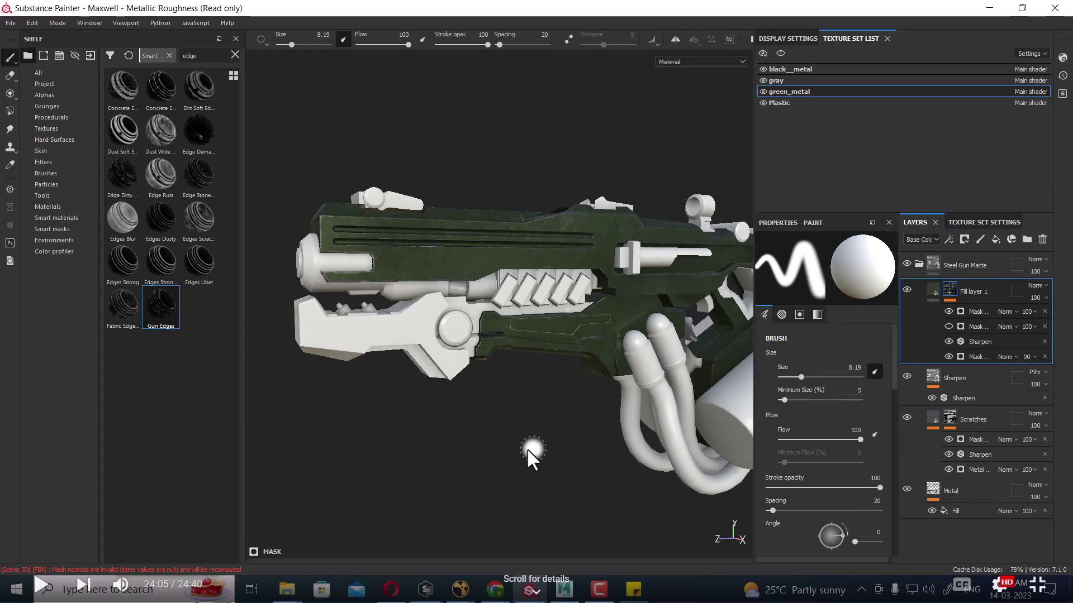
scroll(475, 431, "up", 3)
scroll(424, 413, "up", 1)
scroll(408, 411, "up", 1)
mouse_move(403, 414)
left_mouse_down("alt")
mouse_move(364, 477)
mouse_move(405, 488)
mouse_move(385, 501)
mouse_move(412, 553)
left_mouse_up("alt")
mouse_move(417, 512)
left_mouse_down("alt")
mouse_move(414, 455)
mouse_move(393, 423)
mouse_move(435, 448)
mouse_move(430, 440)
left_mouse_up("alt")
Step: Orbit and zoom around the rifle to inspect the worn edges near the grip
scroll(404, 427, "up", 1)
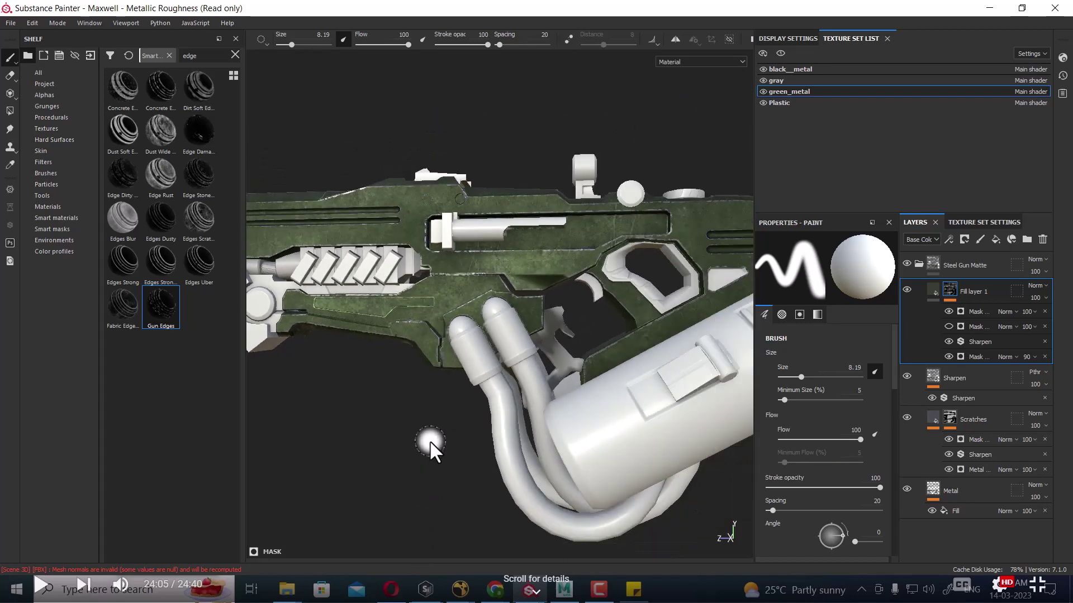
right_click_drag(431, 440, 645, 488, "alt")
mouse_move(644, 489)
left_mouse_down("alt")
mouse_move(566, 447)
mouse_move(453, 443)
left_mouse_up("alt")
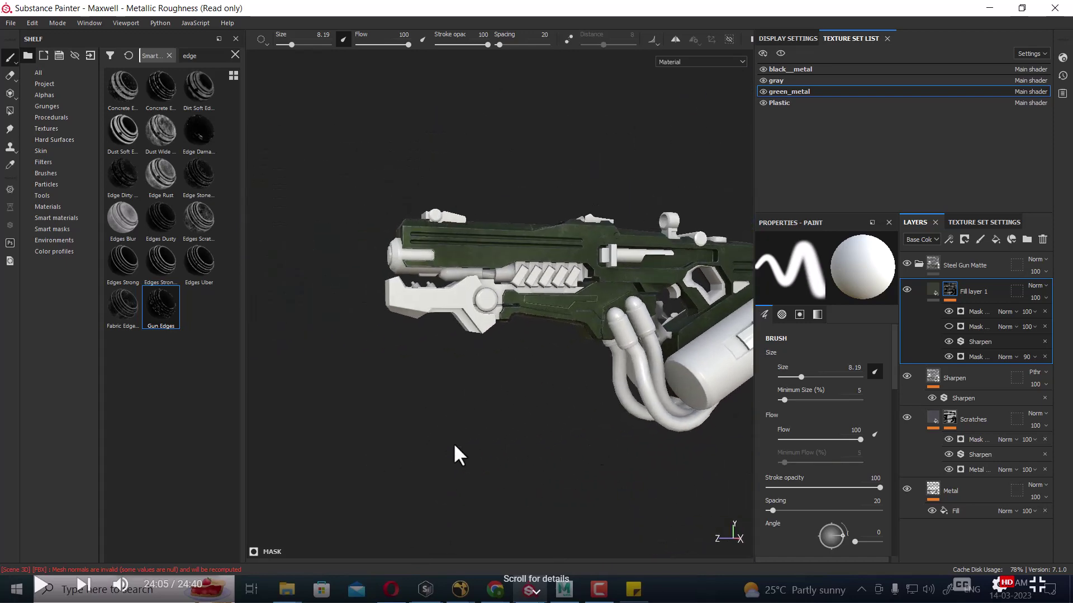
scroll(500, 435, "down", 2)
scroll(500, 435, "up", 3)
scroll(511, 439, "up", 1)
scroll(517, 439, "up", 1)
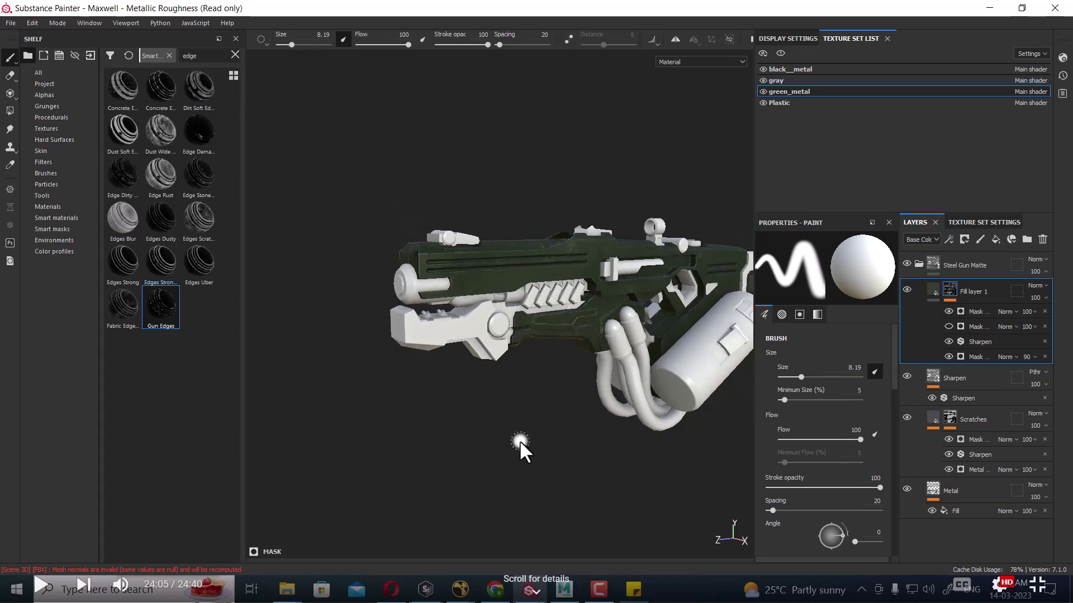
scroll(528, 441, "up", 2)
scroll(531, 440, "up", 2)
scroll(536, 447, "up", 2)
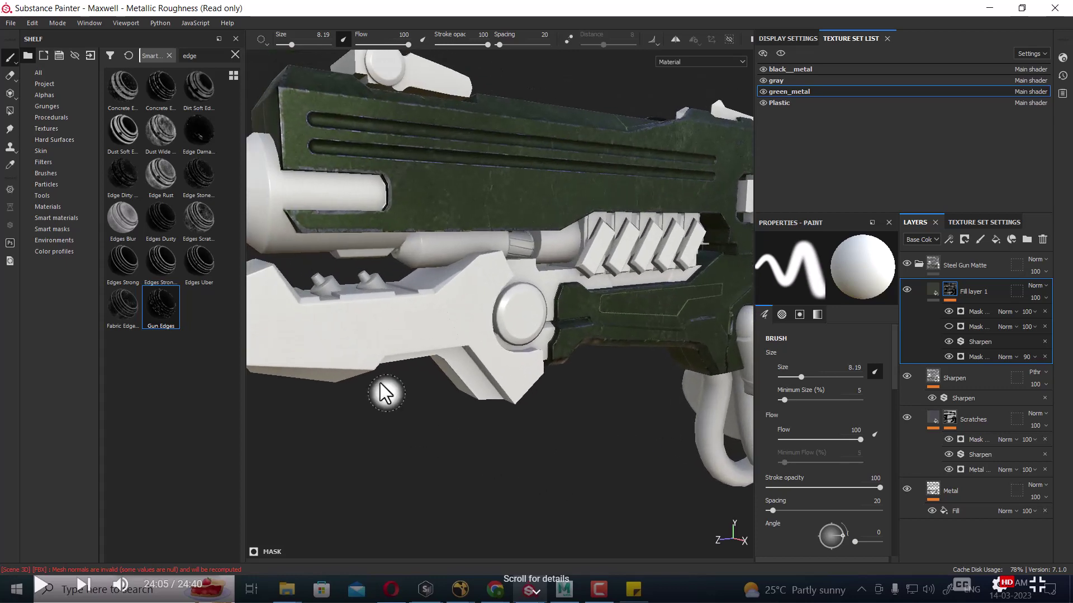
mouse_move(491, 191)
left_mouse_down("alt")
mouse_move(571, 200)
mouse_move(508, 200)
mouse_move(539, 202)
mouse_move(633, 454)
mouse_move(499, 443)
left_mouse_up("alt")
mouse_move(587, 455)
left_mouse_down("alt")
mouse_move(566, 423)
mouse_move(594, 465)
left_mouse_up("alt")
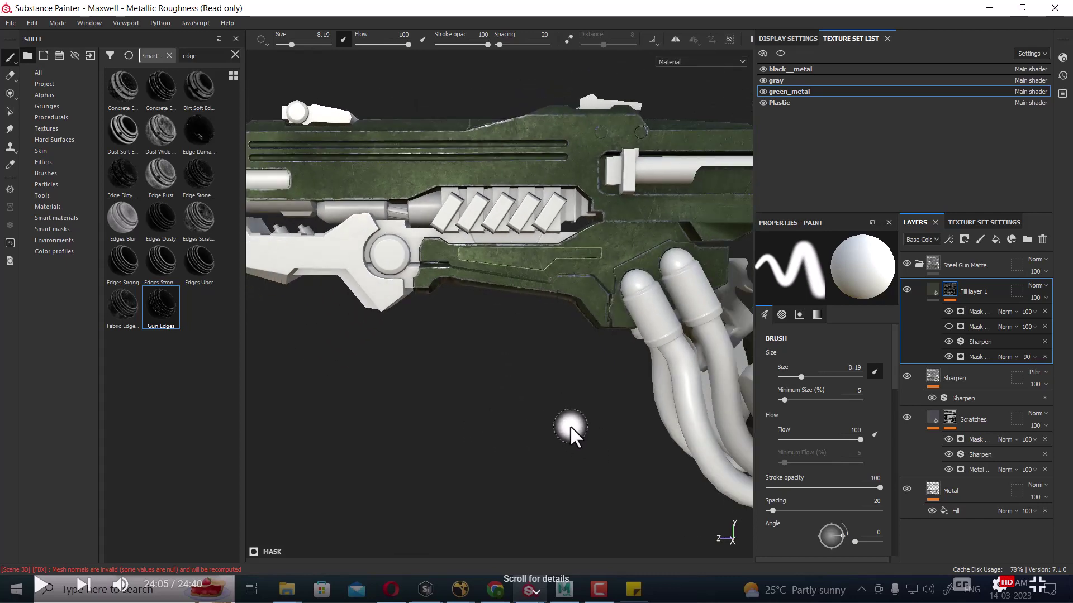